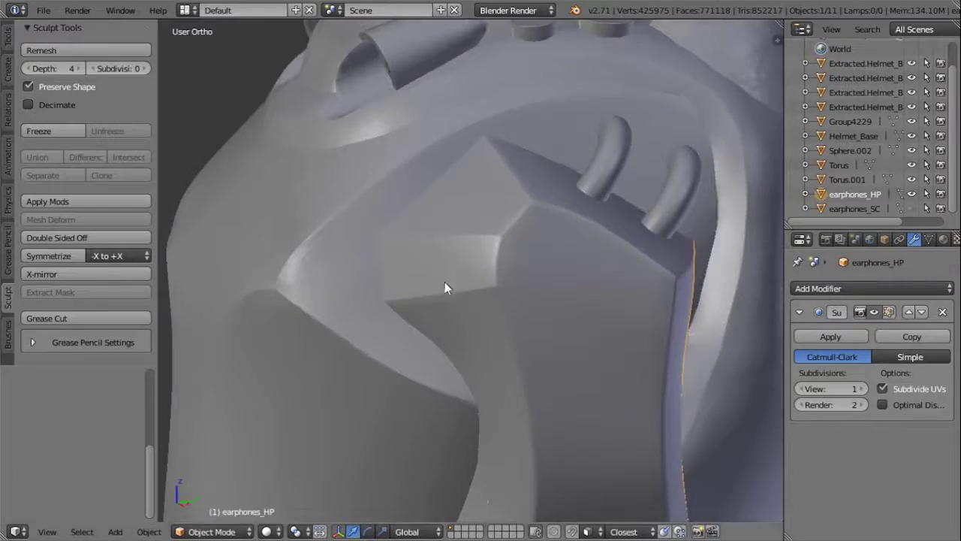
# Step: Inspect the earphones mesh and the Torus mesh in Edit Mode
pyautogui.scroll(-5, 503, 249)
pyautogui.press('Tab')
pyautogui.scroll(4, 508, 251)
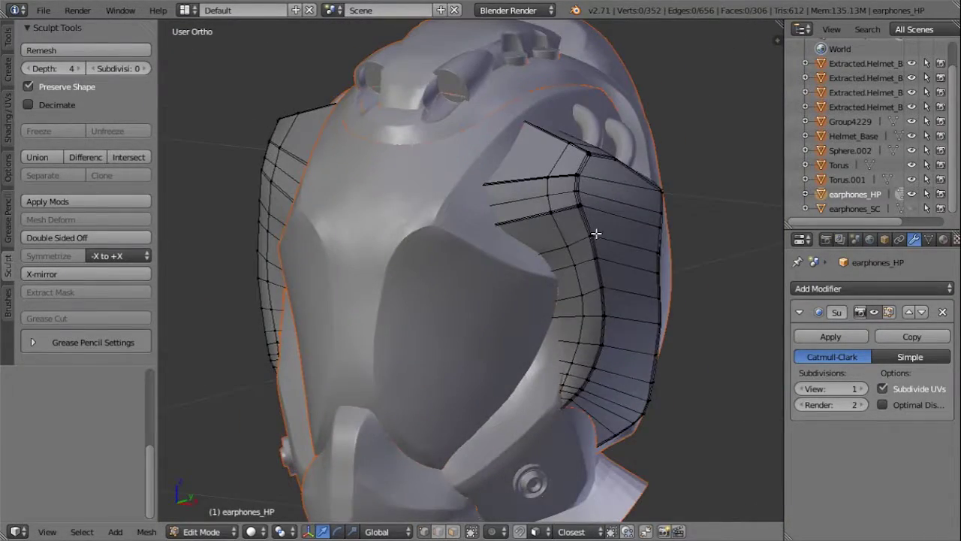
pyautogui.press('Tab')
pyautogui.moveTo(596, 234); pyautogui.dragTo(438, 251, button='middle')
pyautogui.rightClick(540, 188)
pyautogui.press('Tab')
pyautogui.scroll(5, 505, 237)
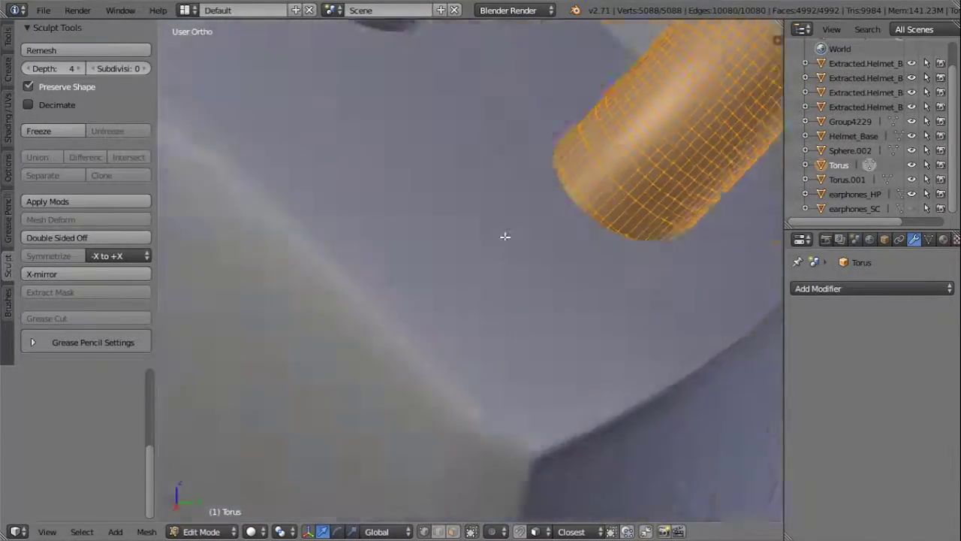
pyautogui.scroll(-5, 505, 236)
pyautogui.moveTo(505, 237)
pyautogui.mouseDown(button='middle')
pyautogui.moveTo(571, 248)
pyautogui.moveTo(492, 247)
pyautogui.mouseUp(button='middle')
pyautogui.press('Tab')
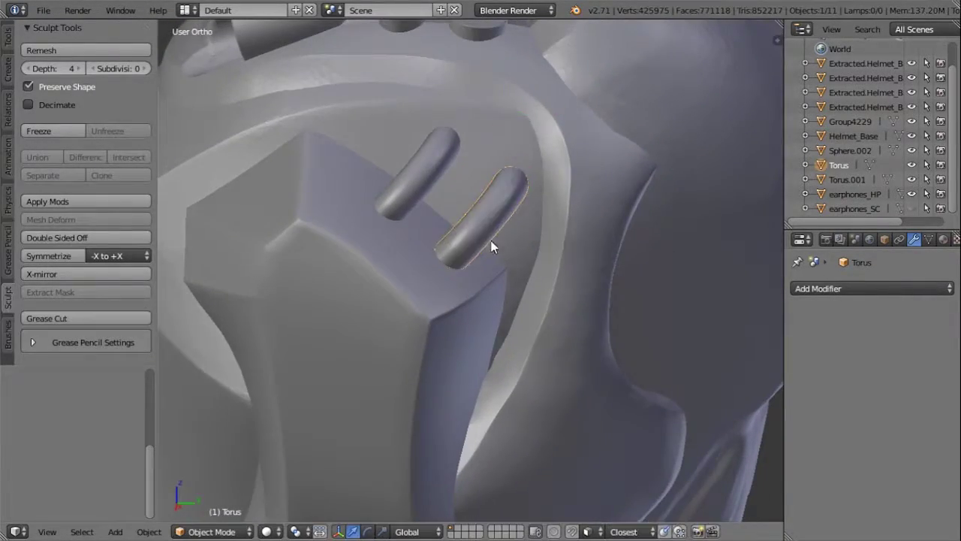
# Step: Inspect the Sphere.002 object and the helmet base surface mesh
pyautogui.scroll(-4, 491, 246)
pyautogui.rightClick(431, 146)
pyautogui.press('Tab')
pyautogui.rightClick(571, 217)
pyautogui.press('Tab')
pyautogui.scroll(5, 405, 145)
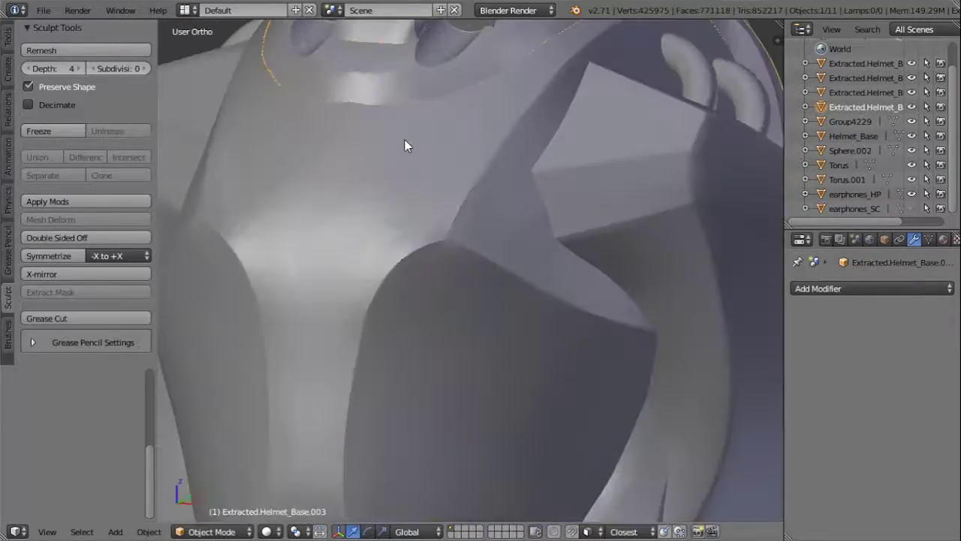
pyautogui.scroll(-3, 405, 145)
# Step: Reselect the helmet base and add a new Plane mesh to the scene
pyautogui.rightClick(671, 229)
pyautogui.moveTo(826, 225); pyautogui.dragTo(377, 182, button='middle')
pyautogui.rightClick(377, 182)
pyautogui.scroll(5, 460, 223)
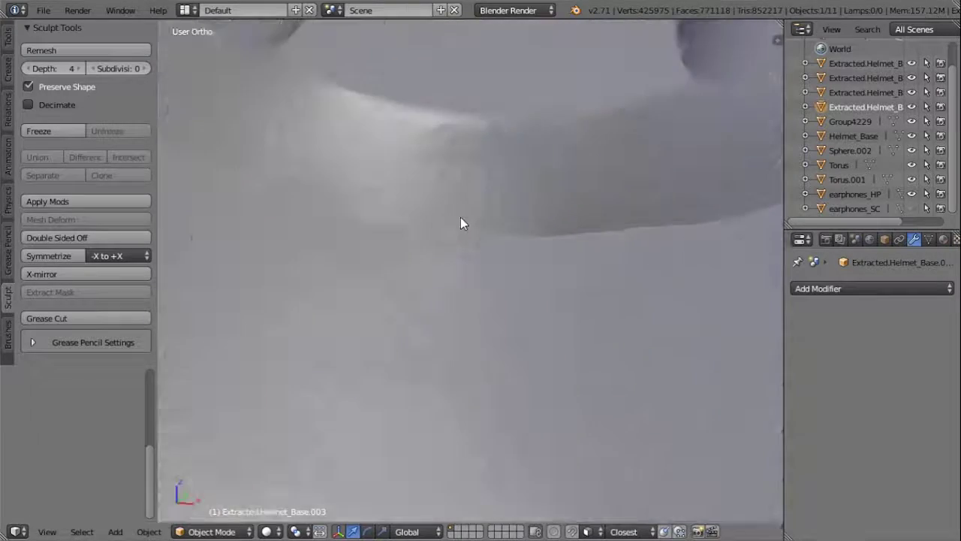
pyautogui.scroll(-3, 461, 223)
pyautogui.hotkey('shift', 'a')
pyautogui.click(516, 233)
# Step: Scale the new plane down to a small size near the helmet
pyautogui.press('s')
pyautogui.click(565, 161)
pyautogui.scroll(5, 565, 162)
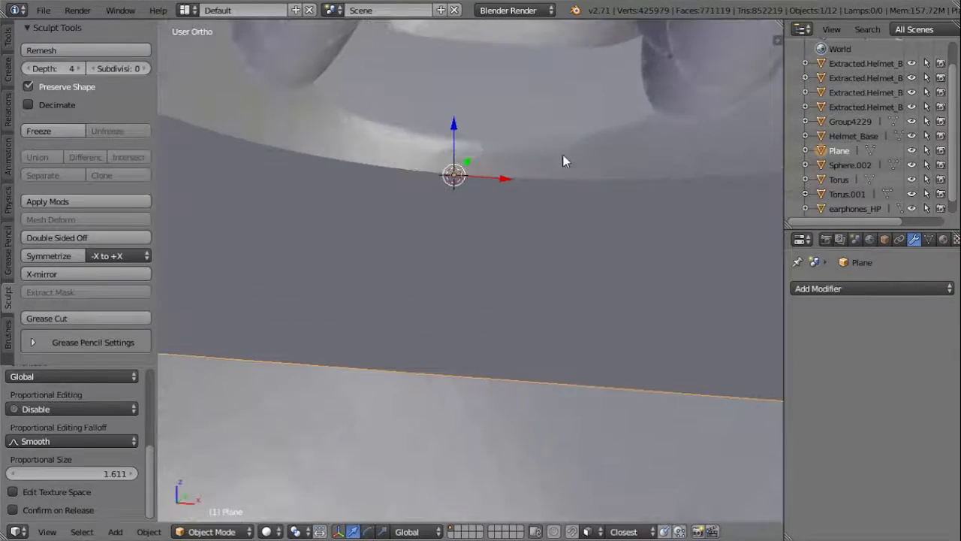
pyautogui.scroll(-4, 566, 162)
pyautogui.moveTo(565, 162)
pyautogui.mouseDown(button='middle')
pyautogui.moveTo(561, 200)
pyautogui.moveTo(430, 271)
pyautogui.mouseUp(button='middle')
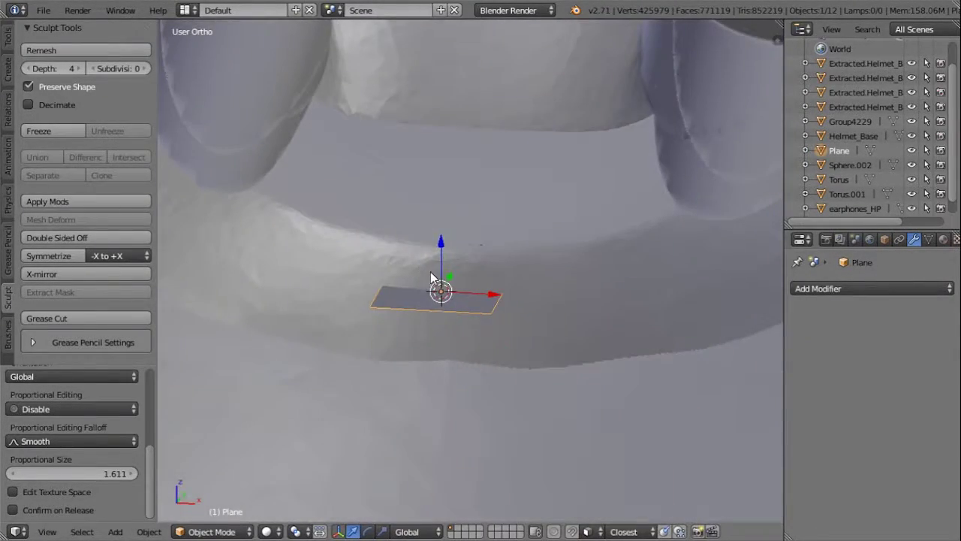
# Step: In wireframe Edit Mode with vertex selection, delete the plane's selected edges
pyautogui.press('z')
pyautogui.press('Tab')
pyautogui.hotkey('ctrl', 'Tab')
pyautogui.click(400, 304)
pyautogui.press('x')
pyautogui.click(400, 307)
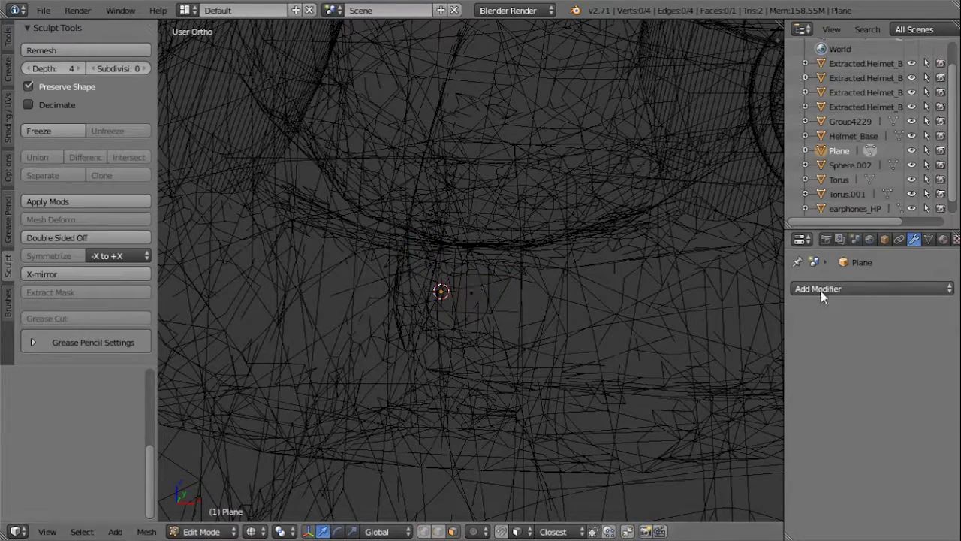
# Step: Add a Mirror modifier on the X axis with Clipping enabled
pyautogui.click(826, 288)
pyautogui.click(661, 129)
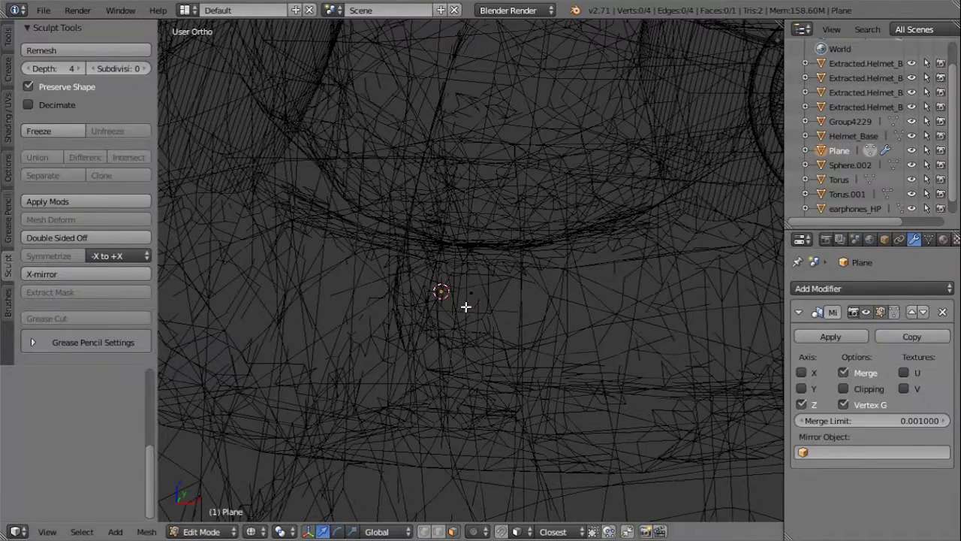
pyautogui.press('Tab')
pyautogui.press('z')
pyautogui.click(801, 373)
pyautogui.click(801, 388)
pyautogui.press('Tab')
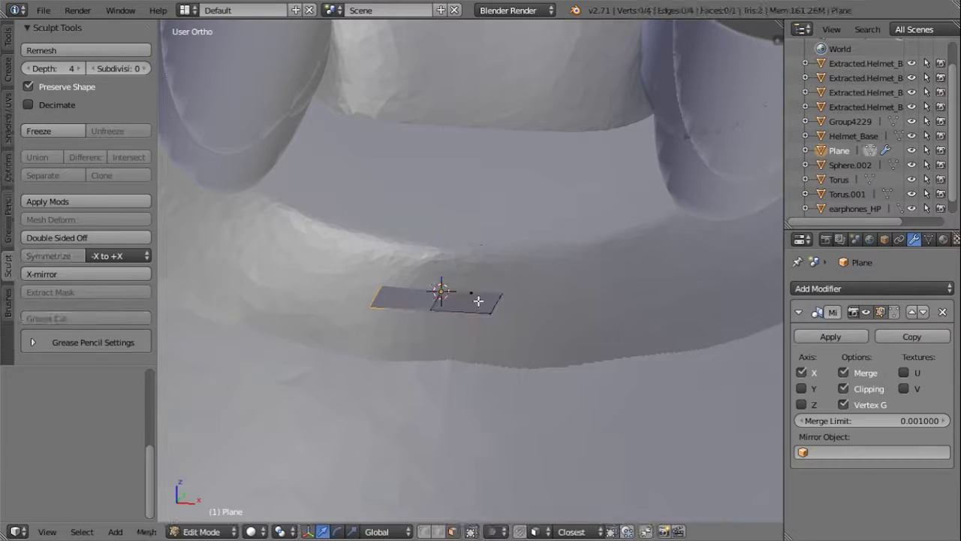
# Step: Move the plane's corner vertices down onto the helmet surface
pyautogui.moveTo(501, 294)
pyautogui.mouseDown(button='right')
pyautogui.moveTo(443, 259)
pyautogui.moveTo(503, 256)
pyautogui.mouseUp(button='right')
pyautogui.moveTo(438, 306); pyautogui.dragTo(438, 359, button='right')
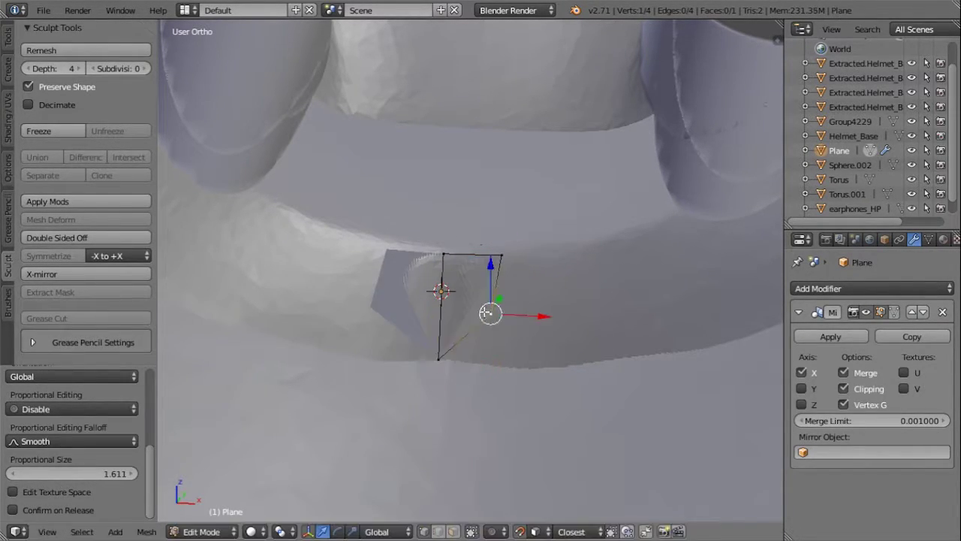
pyautogui.moveTo(490, 313); pyautogui.dragTo(500, 365, button='right')
pyautogui.moveTo(439, 365); pyautogui.dragTo(466, 316, button='middle')
pyautogui.press('t')
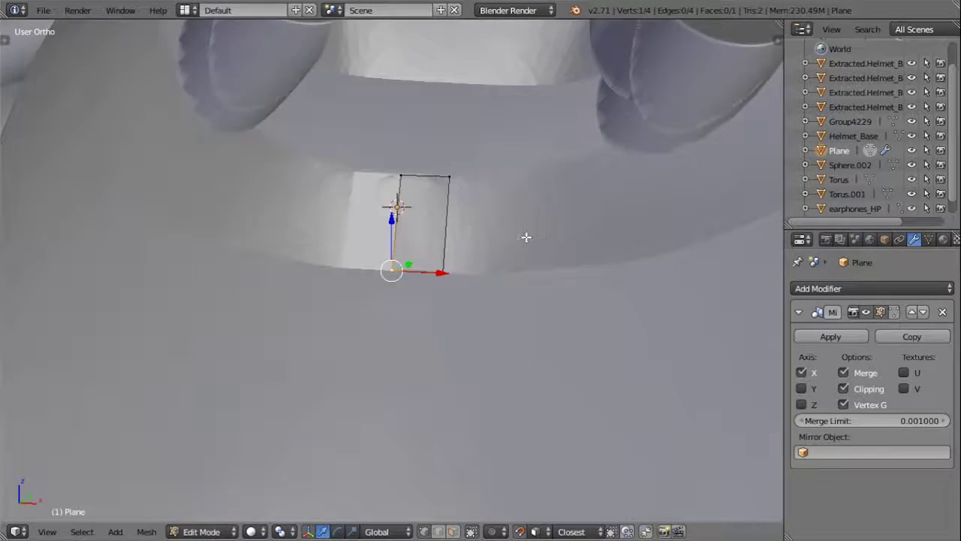
pyautogui.moveTo(526, 236); pyautogui.dragTo(405, 334, button='middle')
# Step: Extrude the first new faces from the plane's edges along the rim
pyautogui.keyDown('shift'); pyautogui.rightClick(396, 333); pyautogui.keyUp('shift')
pyautogui.press('e')
pyautogui.click(507, 334)
pyautogui.rightClick(511, 136)
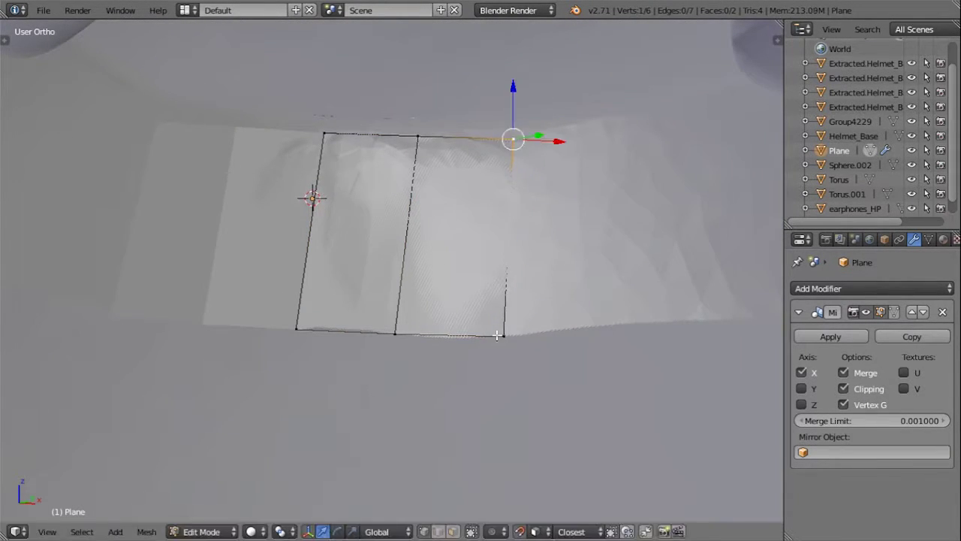
pyautogui.moveTo(511, 135)
pyautogui.mouseDown(button='middle')
pyautogui.moveTo(477, 315)
pyautogui.moveTo(443, 259)
pyautogui.moveTo(481, 300)
pyautogui.mouseUp(button='middle')
pyautogui.press('e')
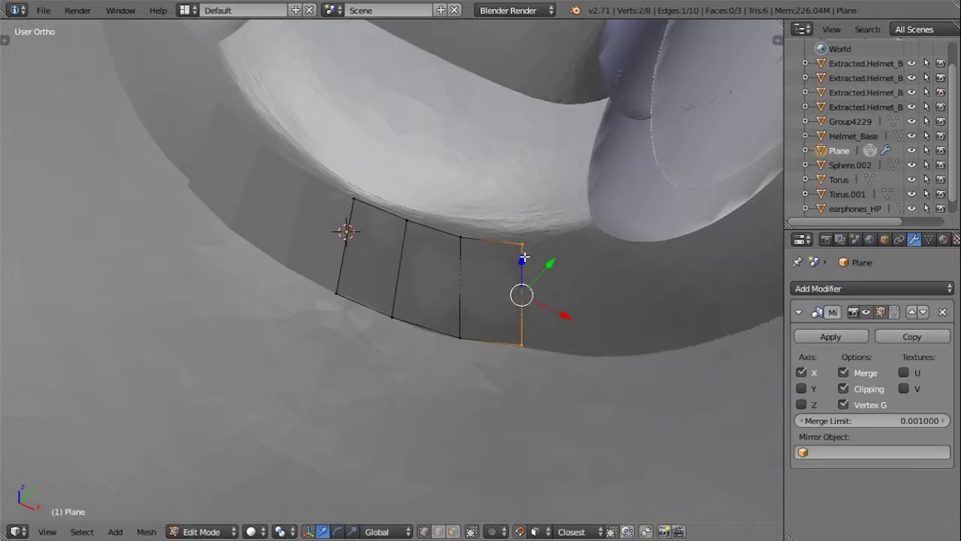
pyautogui.click(522, 344)
pyautogui.moveTo(522, 344); pyautogui.dragTo(421, 240, button='middle')
pyautogui.keyDown('shift'); pyautogui.rightClick(469, 240); pyautogui.keyUp('shift')
pyautogui.press('e')
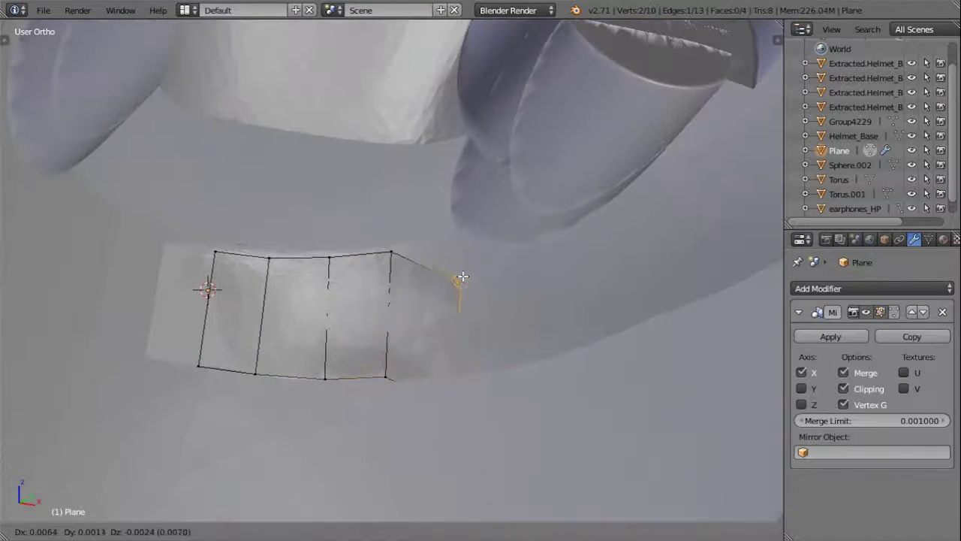
pyautogui.click(456, 369)
# Step: Extrude the strip's right edge and adjust its vertices onto the surface
pyautogui.rightClick(388, 378)
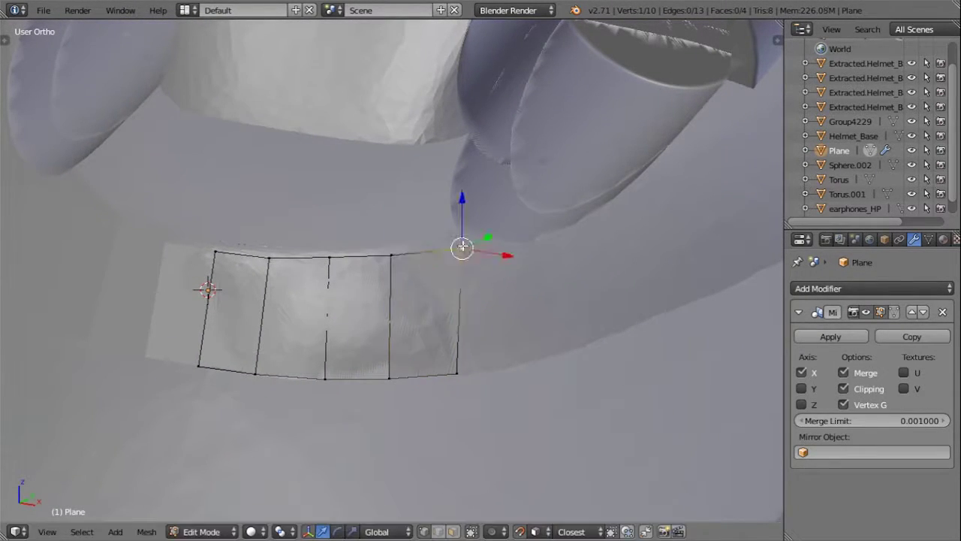
pyautogui.rightClick(456, 373)
pyautogui.moveTo(457, 376); pyautogui.dragTo(453, 382, button='middle')
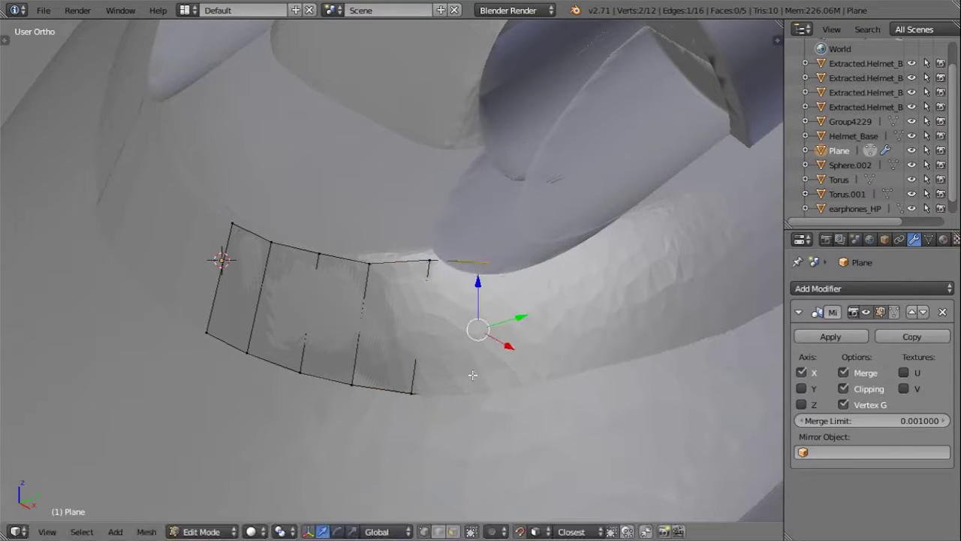
pyautogui.press('e')
pyautogui.click(478, 392)
pyautogui.rightClick(429, 260)
pyautogui.press('e')
pyautogui.click(473, 276)
pyautogui.rightClick(430, 250)
pyautogui.moveTo(369, 263); pyautogui.dragTo(371, 257, button='right')
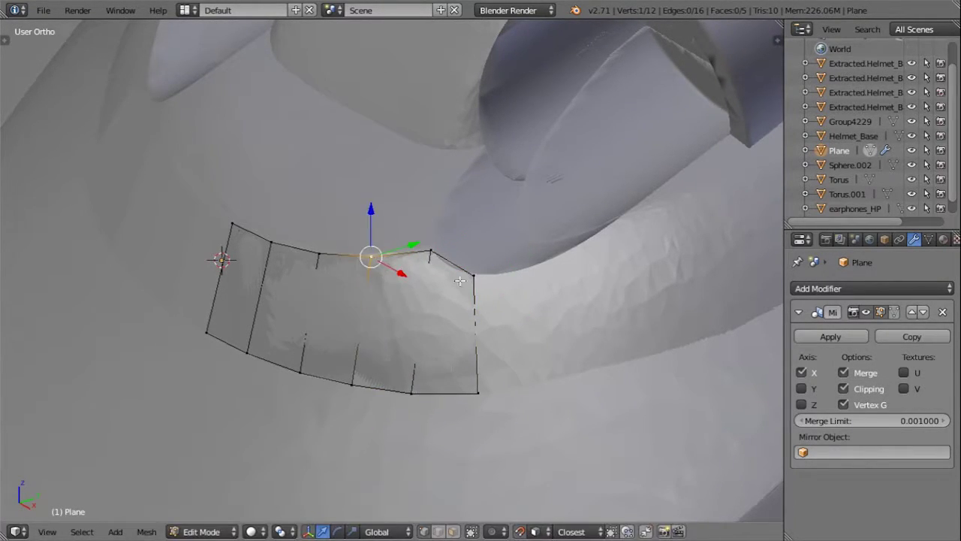
pyautogui.moveTo(473, 276); pyautogui.dragTo(457, 270, button='right')
pyautogui.moveTo(478, 392); pyautogui.dragTo(451, 395, button='right')
# Step: Extrude further faces from the right edge, reaching about ten faces along the rim
pyautogui.keyDown('shift'); pyautogui.rightClick(457, 271); pyautogui.keyUp('shift')
pyautogui.press('e')
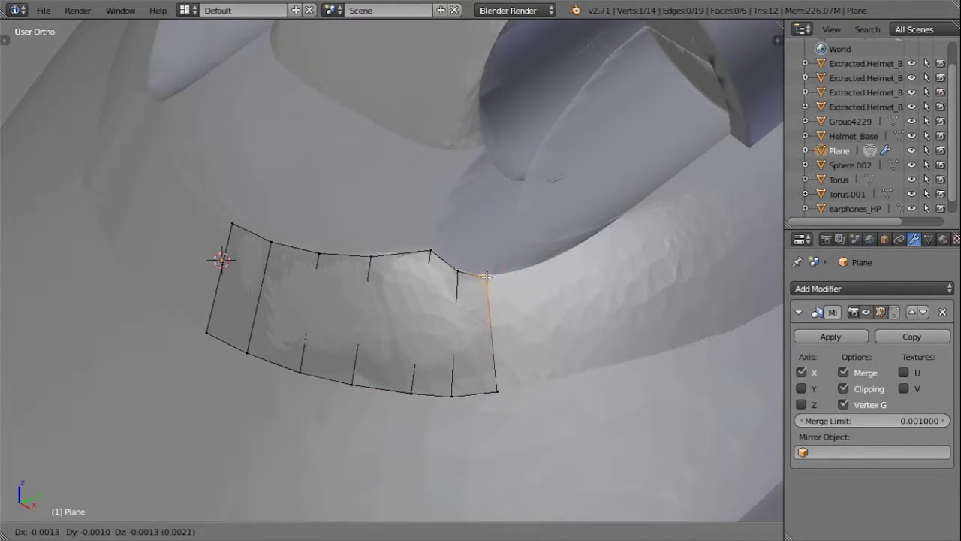
pyautogui.click(486, 277)
pyautogui.keyDown('shift'); pyautogui.rightClick(494, 392); pyautogui.keyUp('shift')
pyautogui.press('e')
pyautogui.click(521, 268)
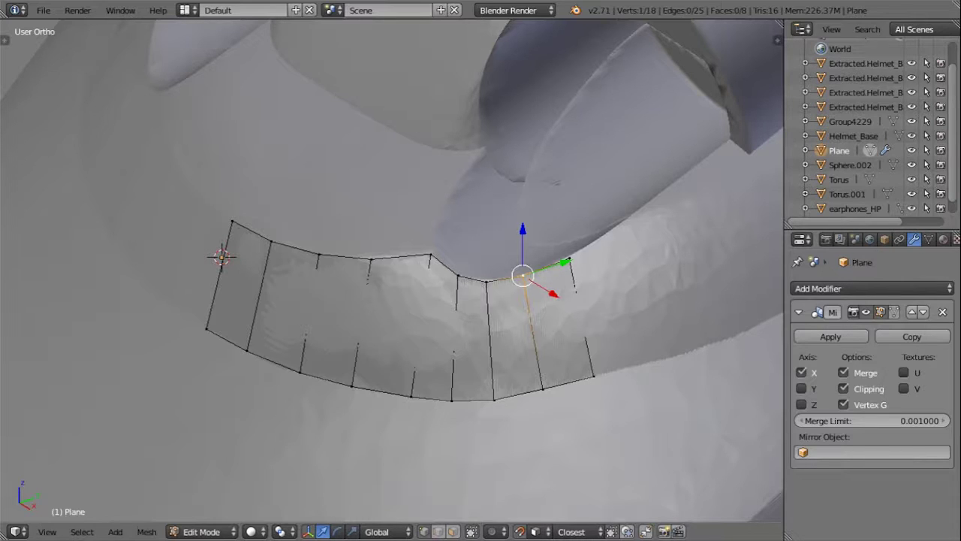
pyautogui.press('e')
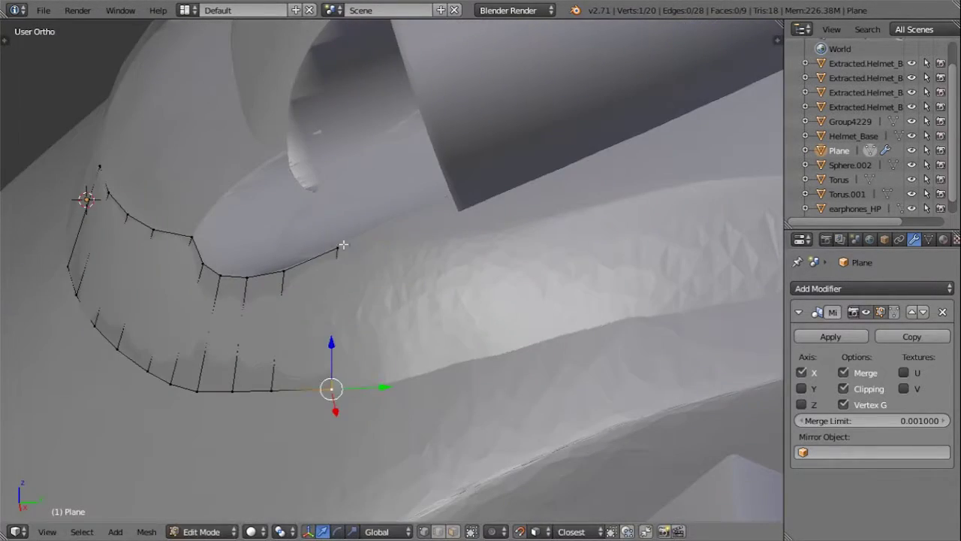
pyautogui.press('e')
pyautogui.click(344, 250)
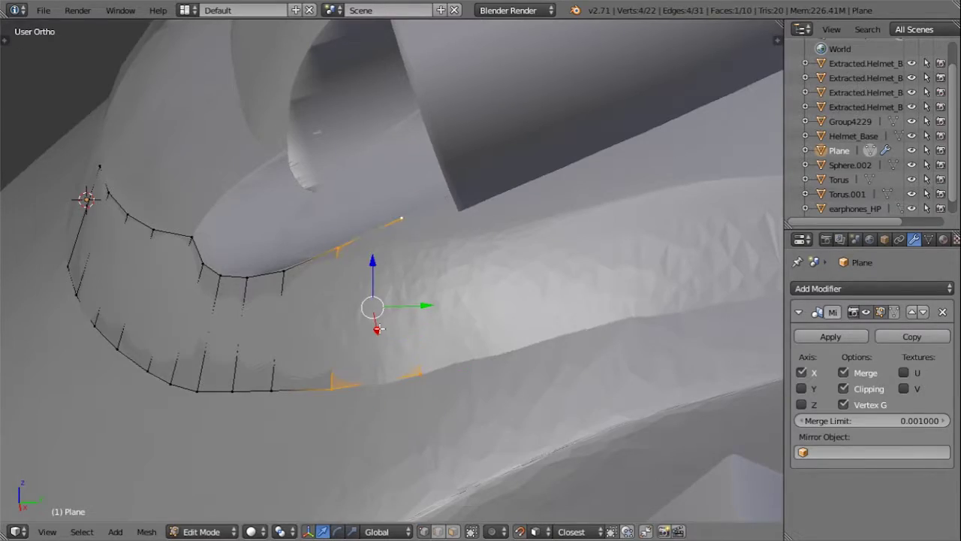
# Step: Move the vertex at the strip's end into place on the rim
pyautogui.moveTo(379, 328); pyautogui.dragTo(456, 295, button='middle')
pyautogui.rightClick(348, 279)
pyautogui.moveTo(348, 278)
pyautogui.mouseDown(button='middle')
pyautogui.moveTo(561, 232)
pyautogui.moveTo(500, 253)
pyautogui.moveTo(418, 257)
pyautogui.moveTo(433, 354)
pyautogui.mouseUp(button='middle')
pyautogui.press('g')
pyautogui.click(496, 182)
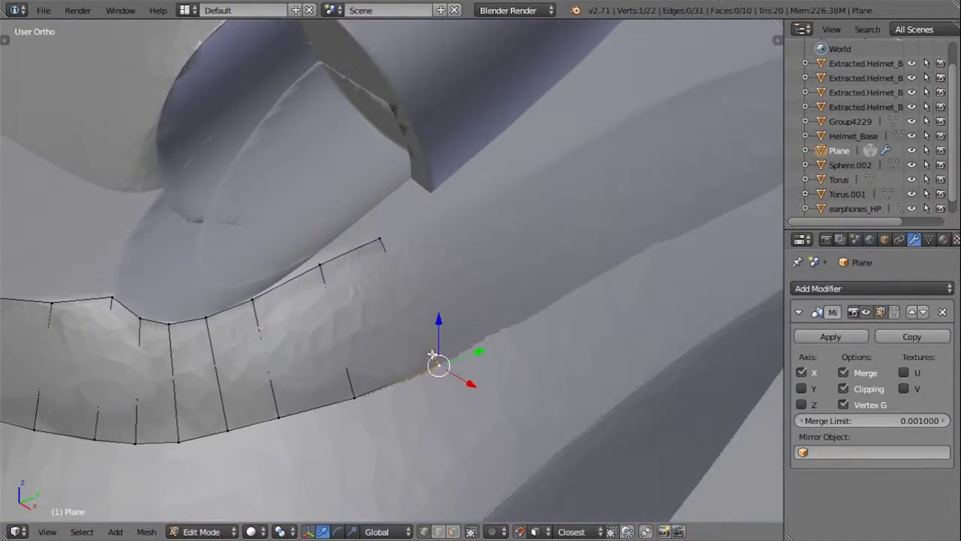
# Step: Extrude three more faces from the strip's end edge along the rim
pyautogui.rightClick(322, 269)
pyautogui.press('e')
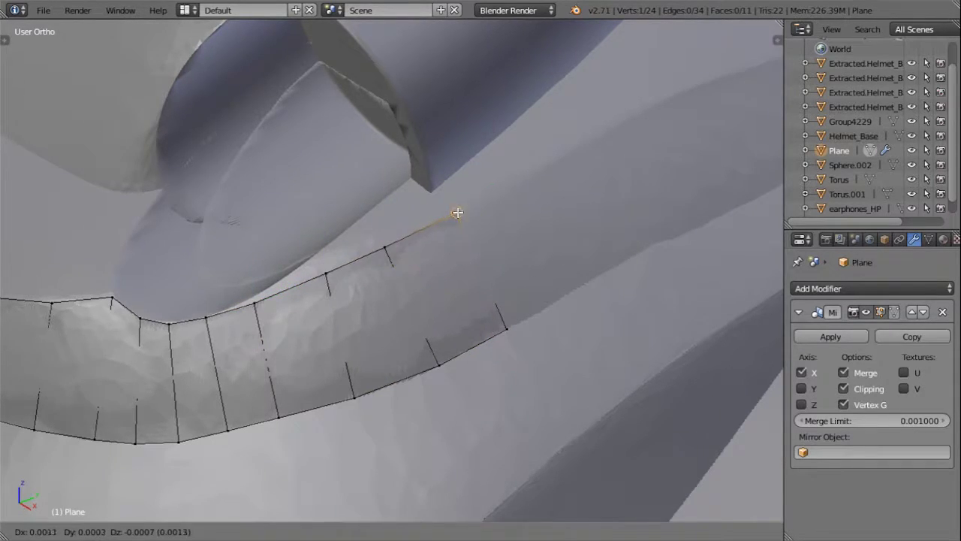
pyautogui.moveTo(455, 214)
pyautogui.mouseDown(button='middle')
pyautogui.moveTo(414, 353)
pyautogui.moveTo(386, 353)
pyautogui.mouseUp(button='middle')
pyautogui.click(511, 350)
pyautogui.press('e')
pyautogui.click(450, 346)
pyautogui.press('e')
pyautogui.click(469, 347)
# Step: Keep extruding faces one by one following the helmet's curve
pyautogui.moveTo(469, 347)
pyautogui.mouseDown(button='middle')
pyautogui.moveTo(472, 323)
pyautogui.moveTo(507, 324)
pyautogui.mouseUp(button='middle')
pyautogui.press('e')
pyautogui.click(519, 202)
pyautogui.press('e')
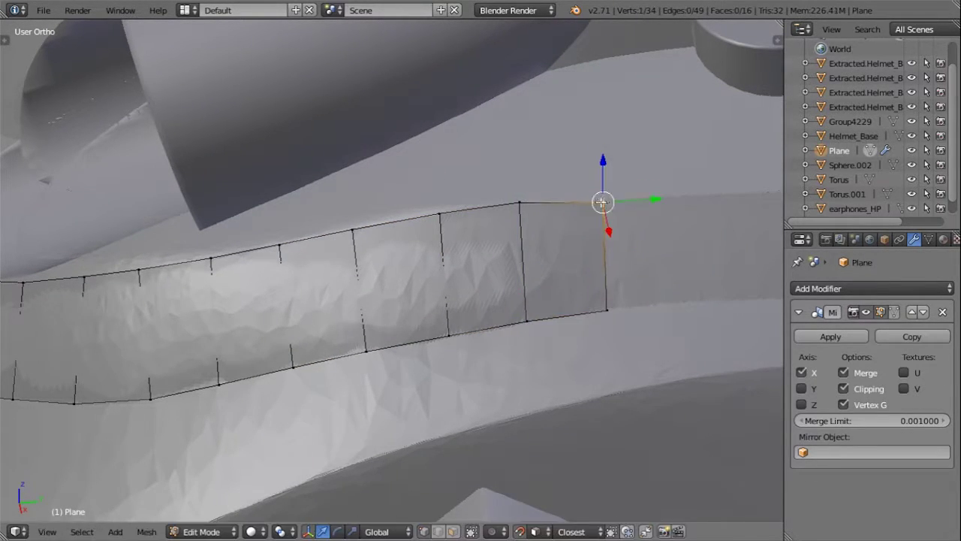
pyautogui.moveTo(602, 202); pyautogui.dragTo(648, 275, button='middle')
pyautogui.keyDown('shift'); pyautogui.click(434, 317); pyautogui.keyUp('shift')
pyautogui.press('e')
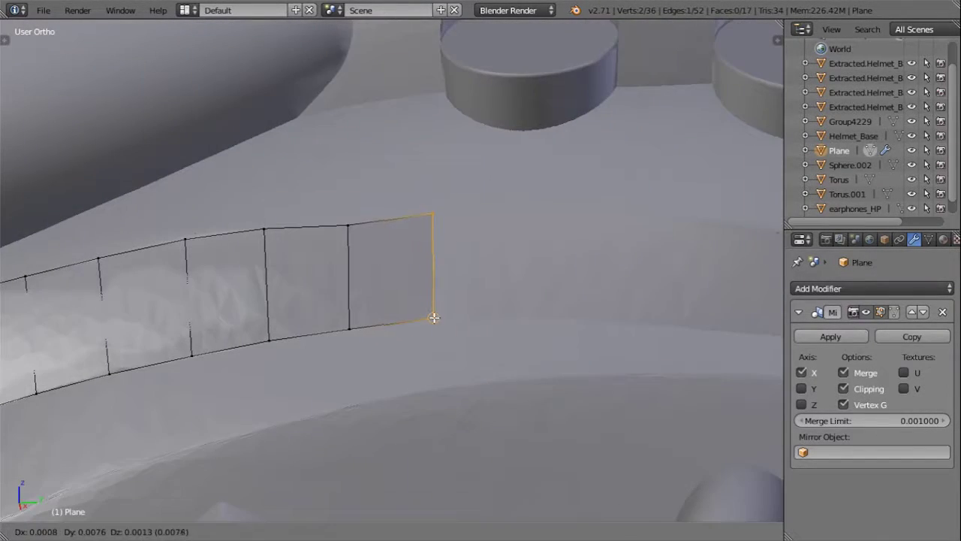
pyautogui.moveTo(433, 219)
pyautogui.mouseDown(button='middle')
pyautogui.moveTo(500, 272)
pyautogui.moveTo(298, 257)
pyautogui.mouseUp(button='middle')
pyautogui.press('e')
pyautogui.click(382, 247)
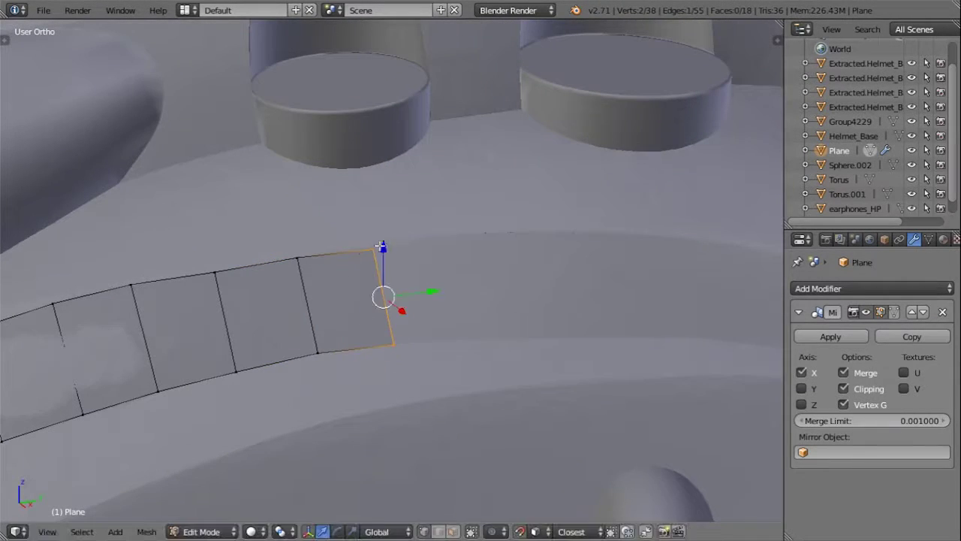
pyautogui.keyDown('shift'); pyautogui.click(376, 245); pyautogui.keyUp('shift')
pyautogui.press('e')
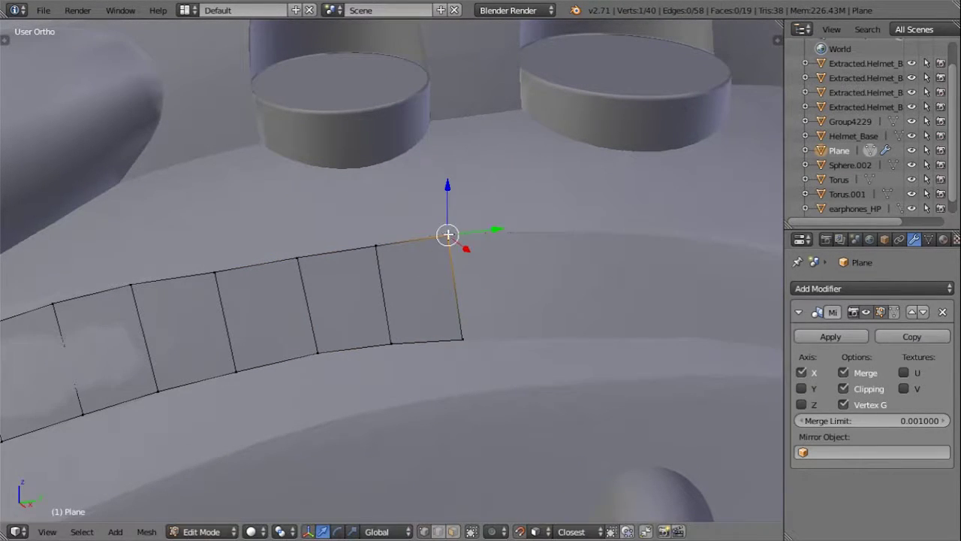
# Step: Reselect the end edge, nudge its top vertex, and extrude further faces
pyautogui.rightClick(375, 245)
pyautogui.rightClick(449, 236)
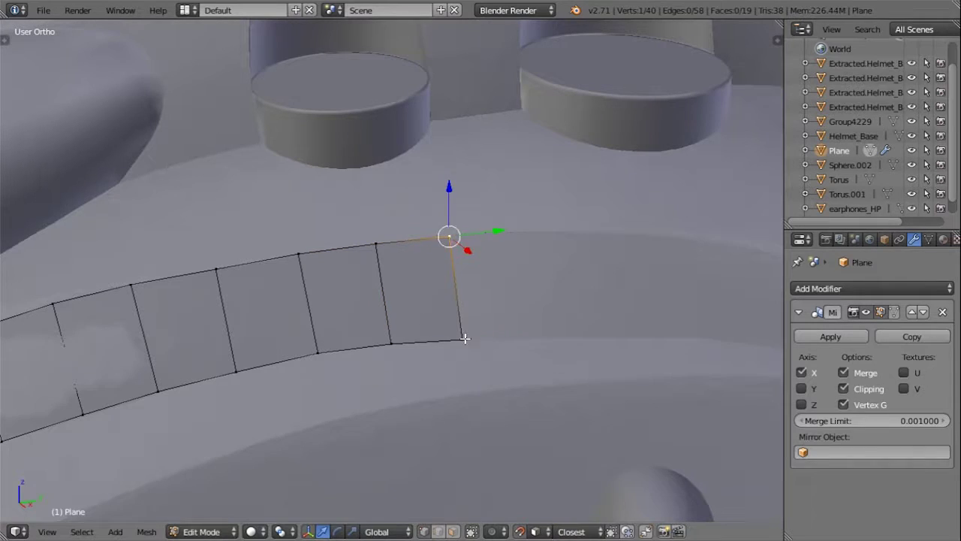
pyautogui.click(515, 233)
pyautogui.press('e')
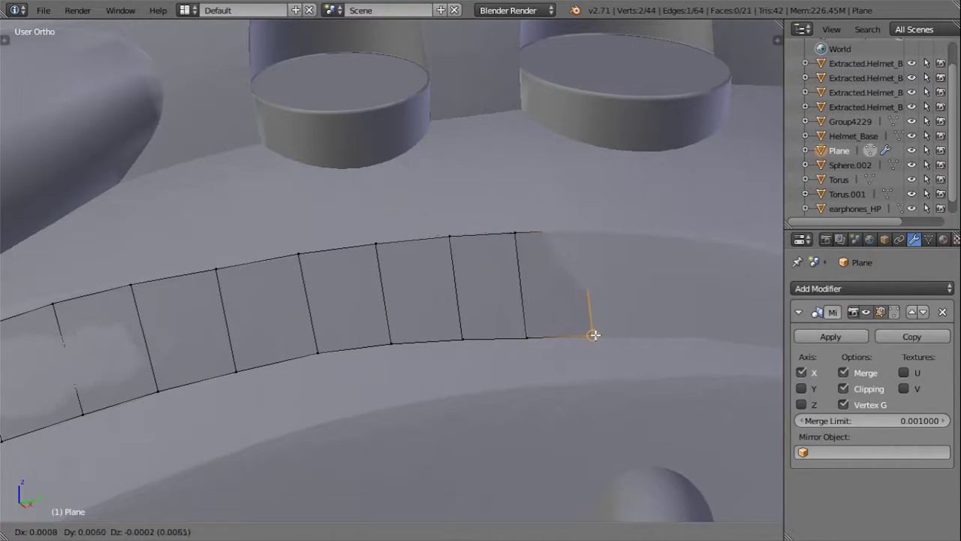
pyautogui.press('g')
pyautogui.click(633, 326)
pyautogui.keyDown('shift'); pyautogui.moveTo(633, 326); pyautogui.dragTo(449, 327, button='middle'); pyautogui.keyUp('shift')
pyautogui.keyDown('shift'); pyautogui.rightClick(449, 327); pyautogui.keyUp('shift')
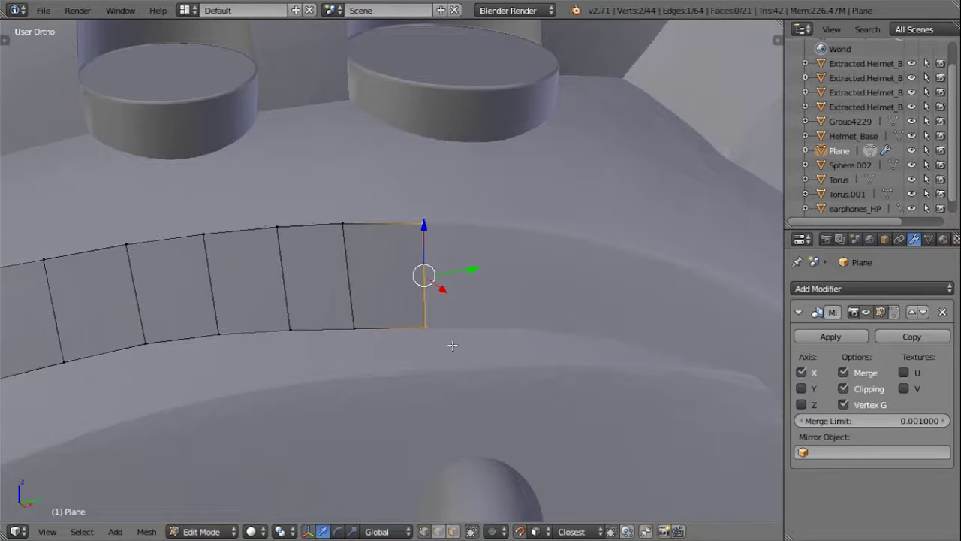
pyautogui.press('e')
pyautogui.click(506, 227)
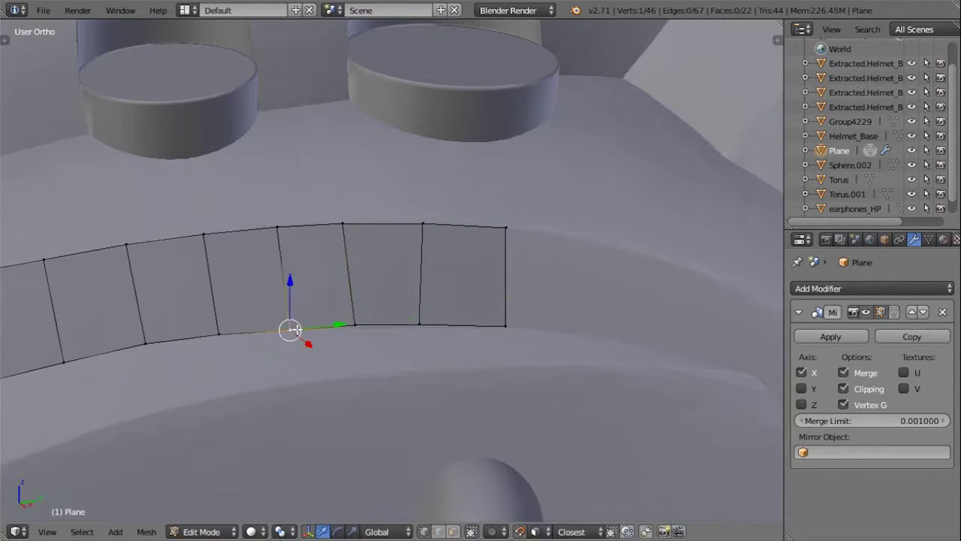
pyautogui.keyDown('shift'); pyautogui.moveTo(504, 233); pyautogui.dragTo(458, 229, button='middle'); pyautogui.keyUp('shift')
pyautogui.press('e')
pyautogui.click(530, 278)
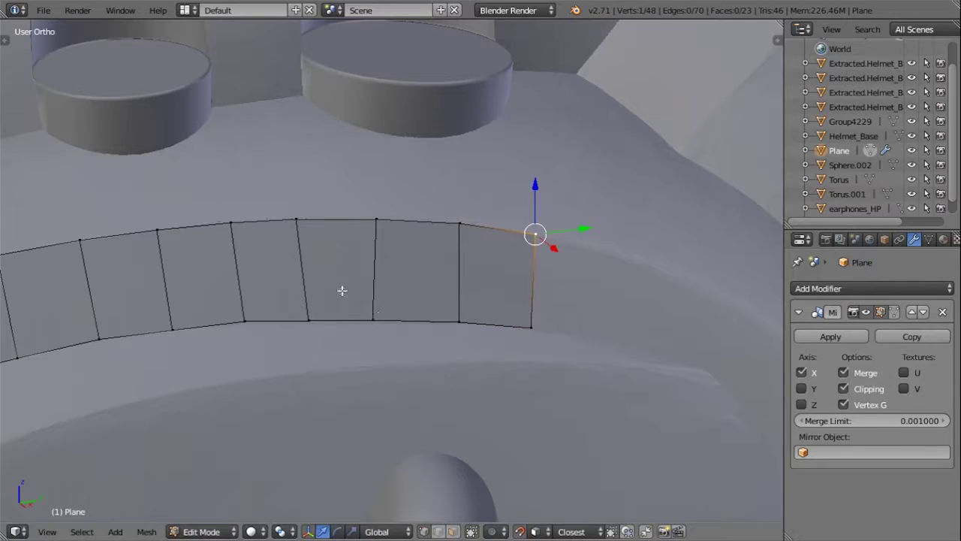
# Step: Extrude new faces from the right end edge, bringing the strip to 26 faces
pyautogui.rightClick(303, 219)
pyautogui.moveTo(176, 331); pyautogui.dragTo(383, 193, button='middle')
pyautogui.rightClick(382, 193)
pyautogui.press('e')
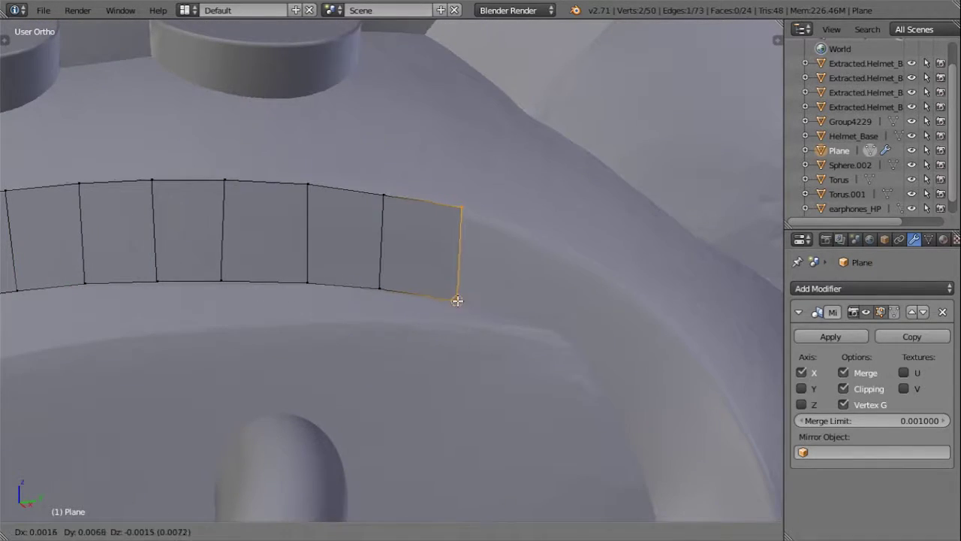
pyautogui.click(391, 203)
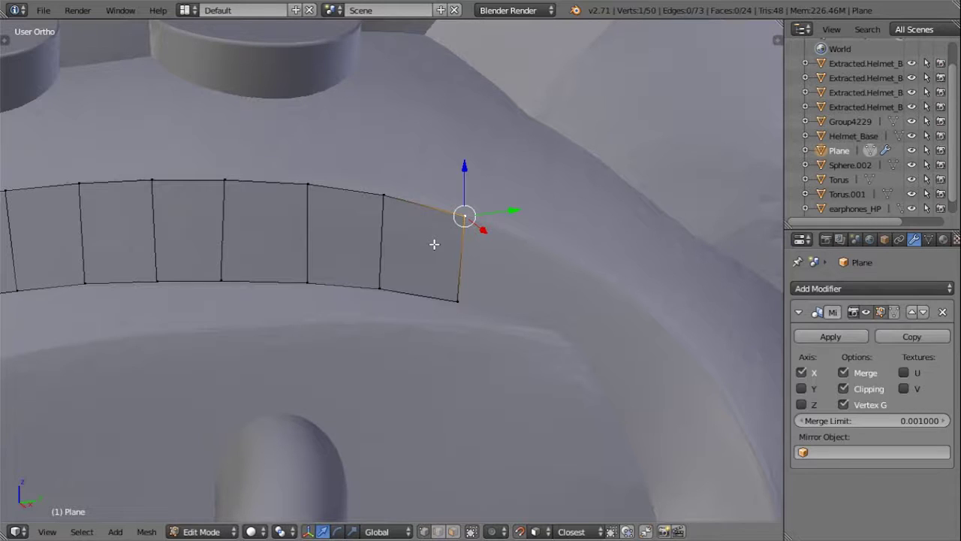
pyautogui.keyDown('shift'); pyautogui.rightClick(458, 300); pyautogui.keyUp('shift')
pyautogui.press('e')
pyautogui.moveTo(548, 304)
pyautogui.mouseDown(button='middle')
pyautogui.moveTo(495, 288)
pyautogui.moveTo(535, 315)
pyautogui.mouseUp(button='middle')
pyautogui.keyDown('shift'); pyautogui.rightClick(534, 315); pyautogui.keyUp('shift')
# Step: Extrude the strip's end edge into new faces around the rim's bend, snapping vertices onto the helmet
pyautogui.press('e')
pyautogui.click(600, 278)
pyautogui.moveTo(601, 278); pyautogui.dragTo(351, 257, button='middle')
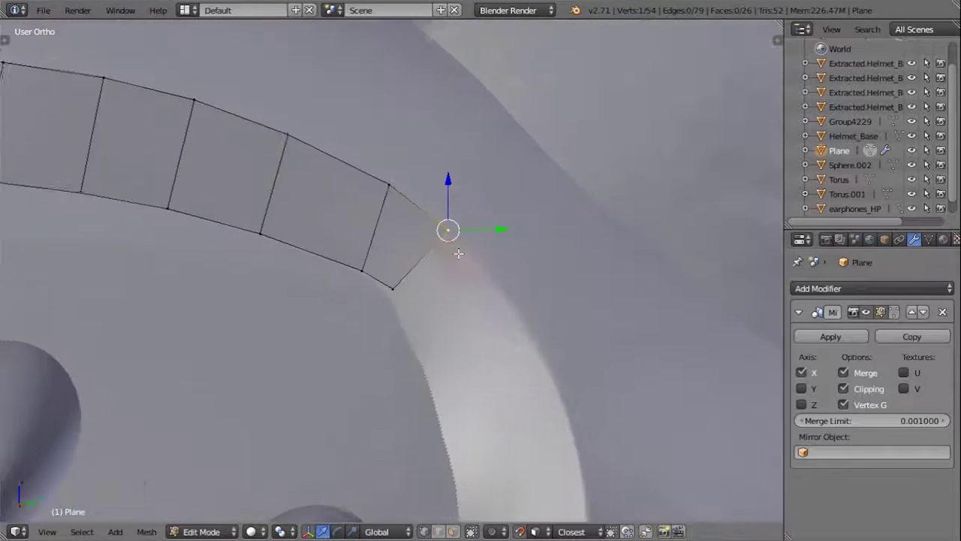
pyautogui.keyDown('shift'); pyautogui.rightClick(445, 239); pyautogui.keyUp('shift')
pyautogui.press('e')
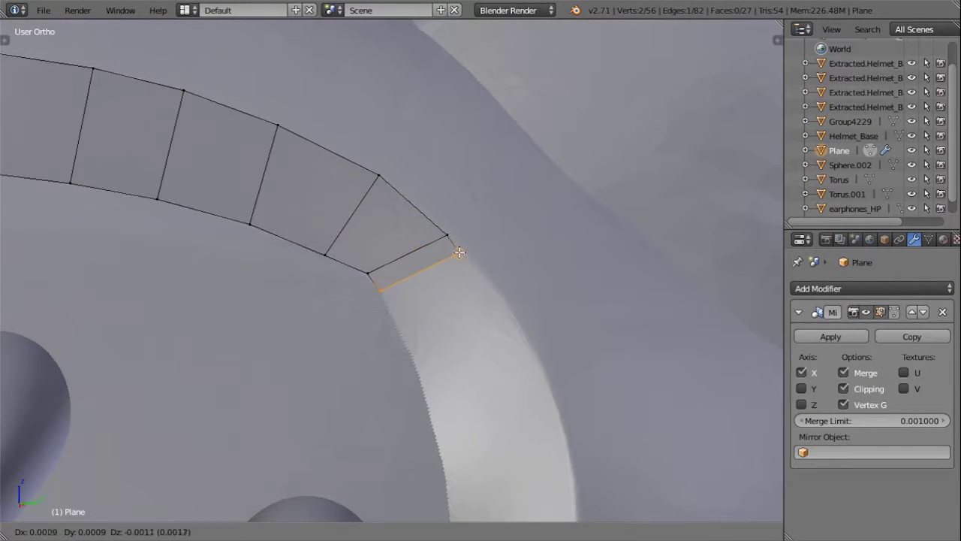
pyautogui.scroll(-10, 458, 253)
pyautogui.scroll(5, 391, 268)
pyautogui.scroll(10, 383, 274)
pyautogui.press('g')
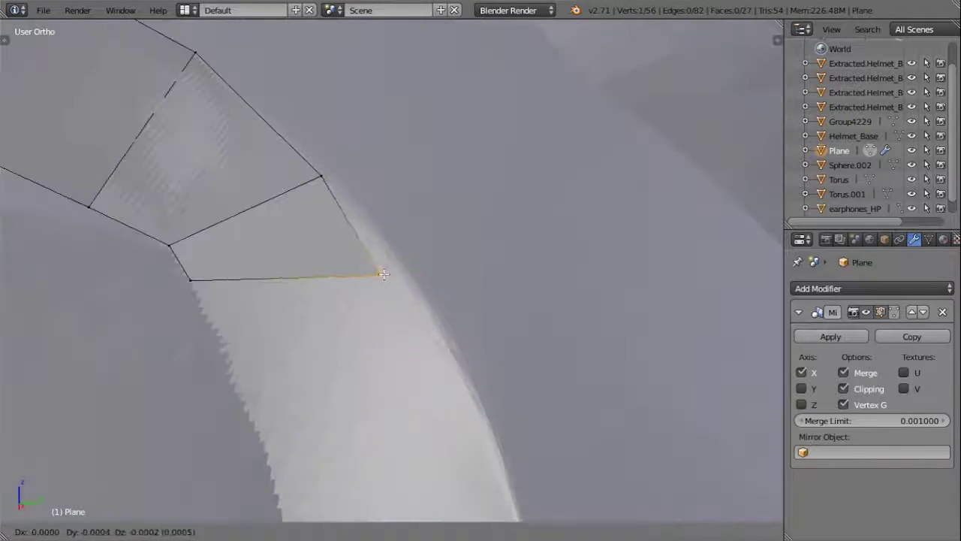
pyautogui.keyDown('shift'); pyautogui.rightClick(397, 270); pyautogui.keyUp('shift')
pyautogui.press('e')
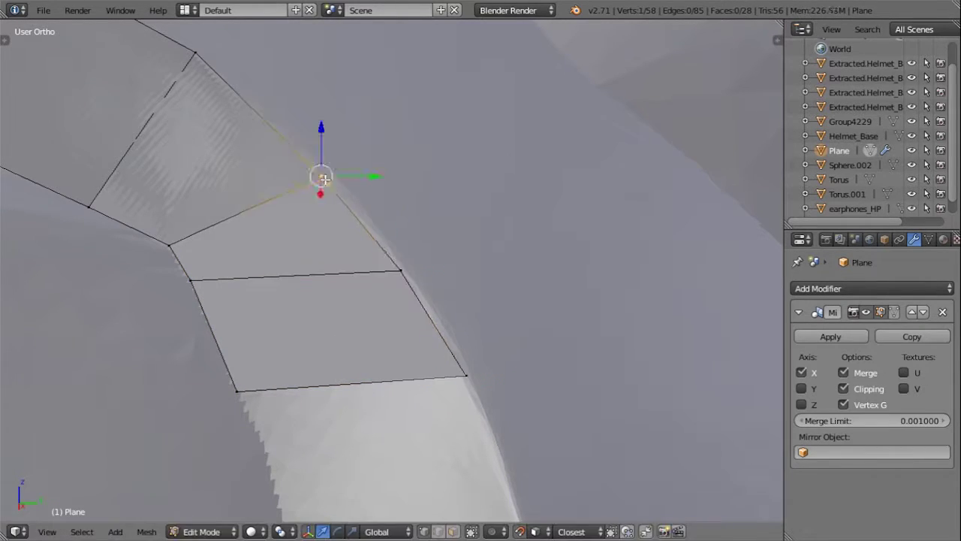
# Step: Extrude faces downward from the bend, moving the lower vertices onto the rim
pyautogui.rightClick(237, 390)
pyautogui.keyDown('shift'); pyautogui.moveTo(419, 394); pyautogui.dragTo(420, 221, button='middle'); pyautogui.keyUp('shift')
pyautogui.press('e')
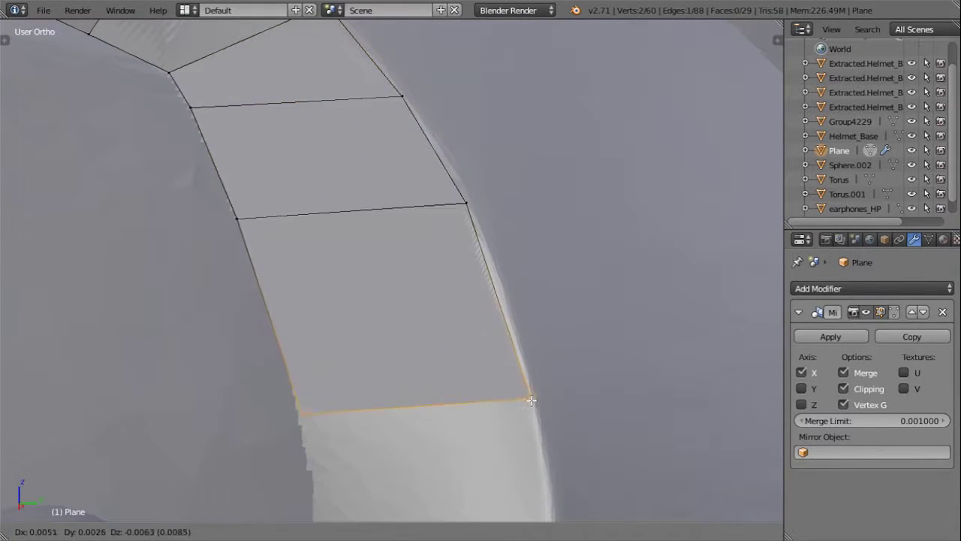
pyautogui.click(300, 405)
pyautogui.rightClick(511, 332)
pyautogui.press('g')
pyautogui.rightClick(288, 360)
pyautogui.press('g')
pyautogui.click(288, 360)
pyautogui.keyDown('shift'); pyautogui.moveTo(288, 361); pyautogui.dragTo(239, 264, button='middle'); pyautogui.keyUp('shift')
pyautogui.rightClick(467, 240)
pyautogui.press('g')
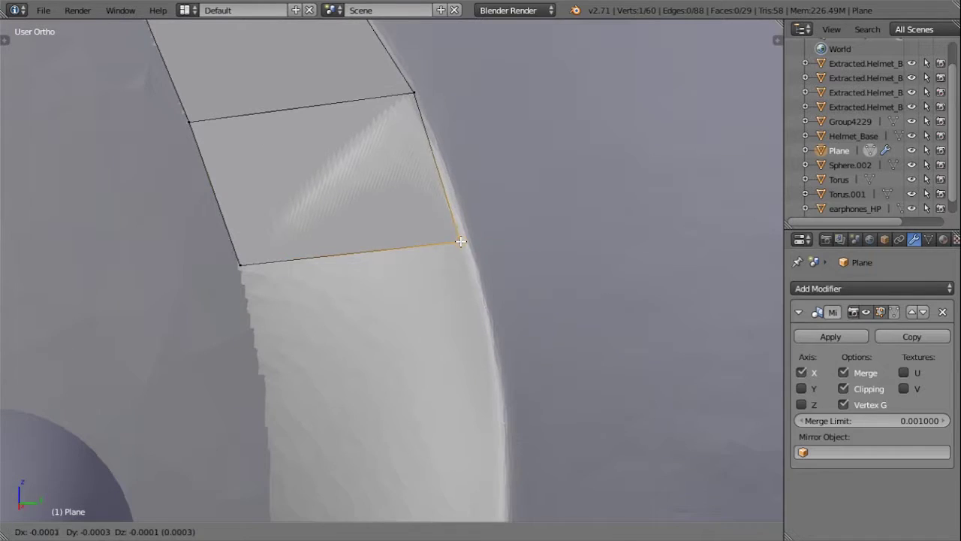
pyautogui.press('e')
pyautogui.click(334, 175)
# Step: Continue extruding faces along the rim and down from the lower edge
pyautogui.keyDown('shift'); pyautogui.moveTo(334, 175); pyautogui.dragTo(530, 348, button='middle'); pyautogui.keyUp('shift')
pyautogui.rightClick(558, 361)
pyautogui.scroll(1, 488, 218)
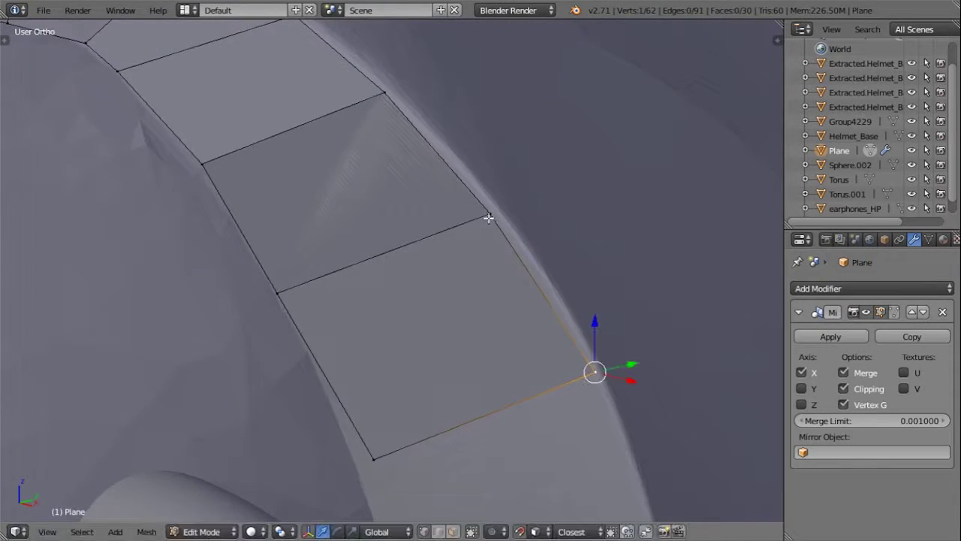
pyautogui.click(388, 89)
pyautogui.scroll(-3, 423, 429)
pyautogui.scroll(3, 382, 292)
pyautogui.press('e')
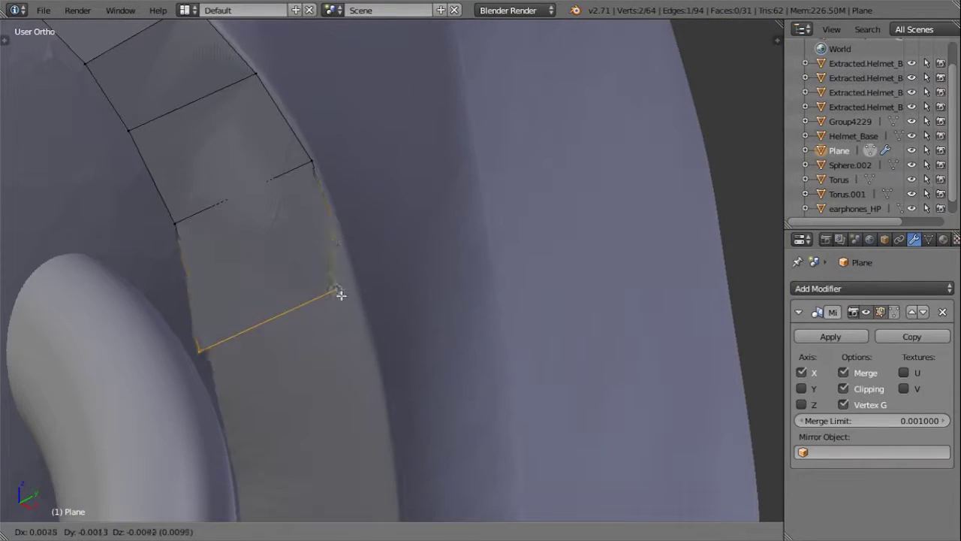
pyautogui.click(339, 294)
pyautogui.rightClick(216, 335)
pyautogui.keyDown('shift'); pyautogui.rightClick(353, 273); pyautogui.keyUp('shift')
pyautogui.press('e')
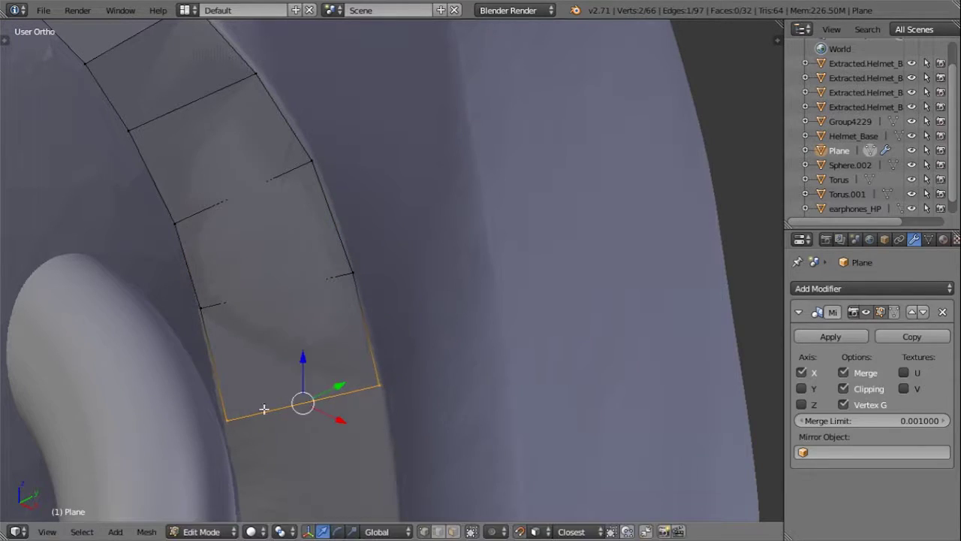
pyautogui.scroll(3, 386, 401)
pyautogui.press('e')
pyautogui.click(398, 422)
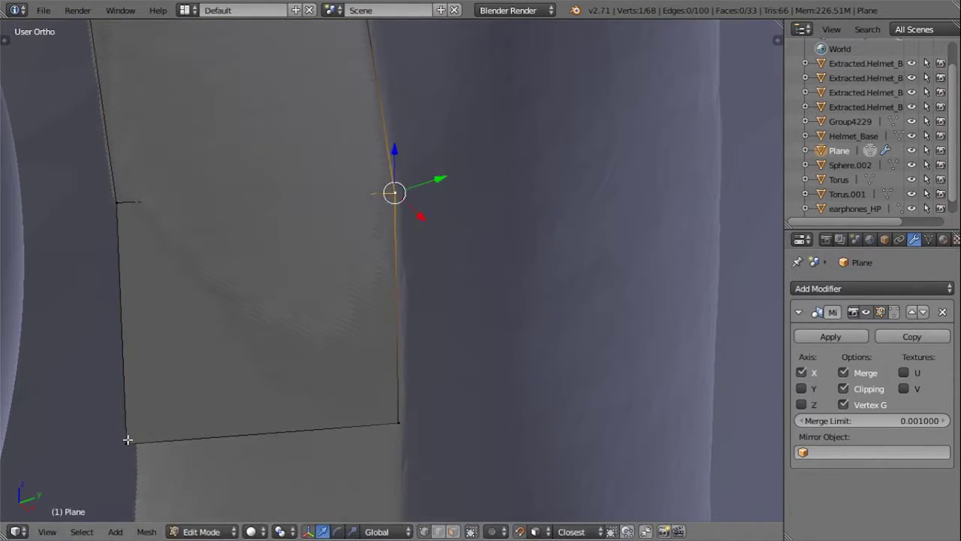
# Step: Extrude the bottom edge downward into several faces following the helmet's side edge
pyautogui.rightClick(128, 440)
pyautogui.keyDown('shift'); pyautogui.rightClick(399, 422); pyautogui.keyUp('shift')
pyautogui.keyDown('shift'); pyautogui.moveTo(398, 423); pyautogui.dragTo(300, 163, button='middle'); pyautogui.keyUp('shift')
pyautogui.press('e')
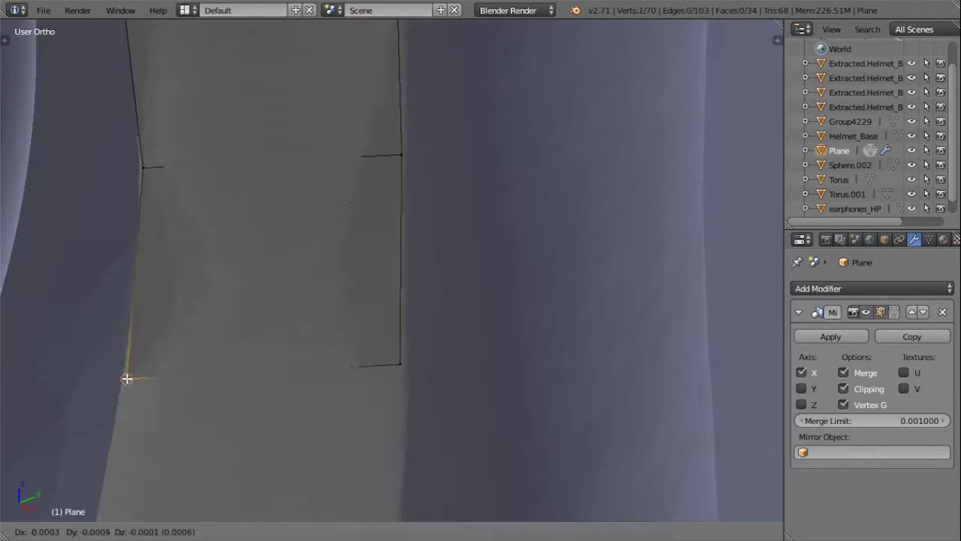
pyautogui.click(127, 379)
pyautogui.keyDown('shift'); pyautogui.moveTo(127, 379); pyautogui.dragTo(135, 176, button='middle'); pyautogui.keyUp('shift')
pyautogui.click(97, 389)
pyautogui.keyDown('shift'); pyautogui.moveTo(97, 388); pyautogui.dragTo(242, 262, button='middle'); pyautogui.keyUp('shift')
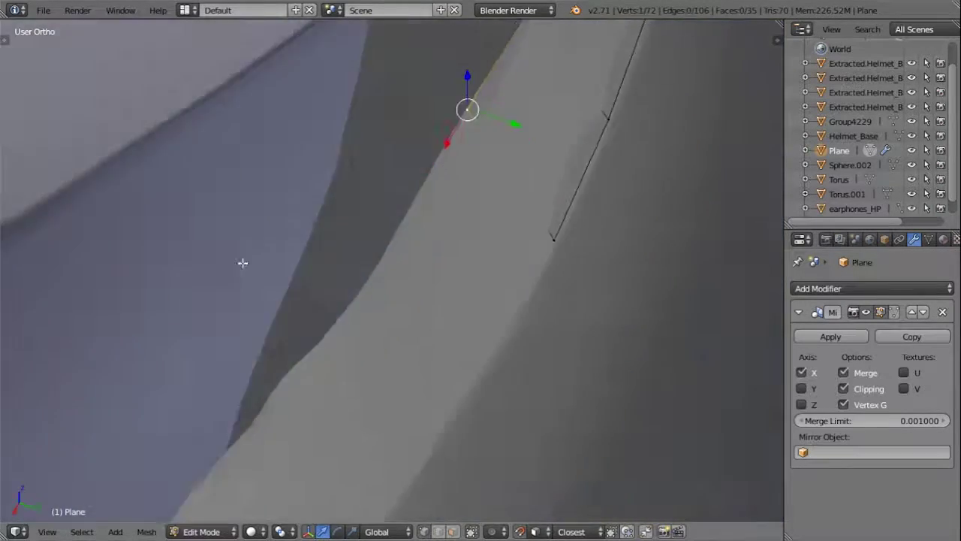
pyautogui.press('e')
pyautogui.click(444, 316)
pyautogui.moveTo(444, 315)
pyautogui.keyDown('shift'); pyautogui.mouseDown(button='middle')
pyautogui.moveTo(329, 264)
pyautogui.moveTo(312, 164)
pyautogui.moveTo(361, 285)
pyautogui.mouseUp(button='middle'); pyautogui.keyUp('shift')
pyautogui.press('e')
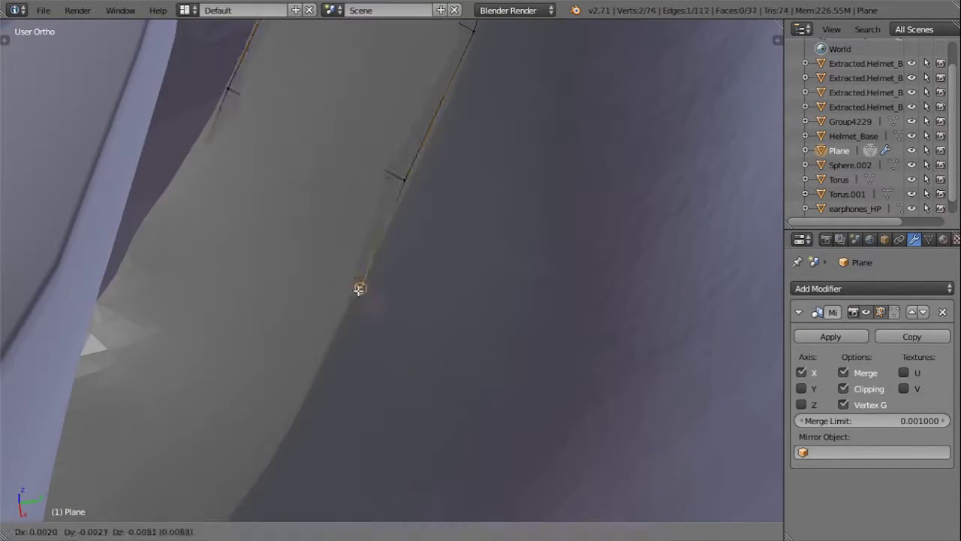
pyautogui.click(154, 230)
pyautogui.moveTo(155, 230)
pyautogui.keyDown('shift'); pyautogui.mouseDown(button='middle')
pyautogui.moveTo(236, 275)
pyautogui.moveTo(416, 173)
pyautogui.mouseUp(button='middle'); pyautogui.keyUp('shift')
# Step: Add more faces down the helmet edge, nudging the end vertex into place
pyautogui.press('e')
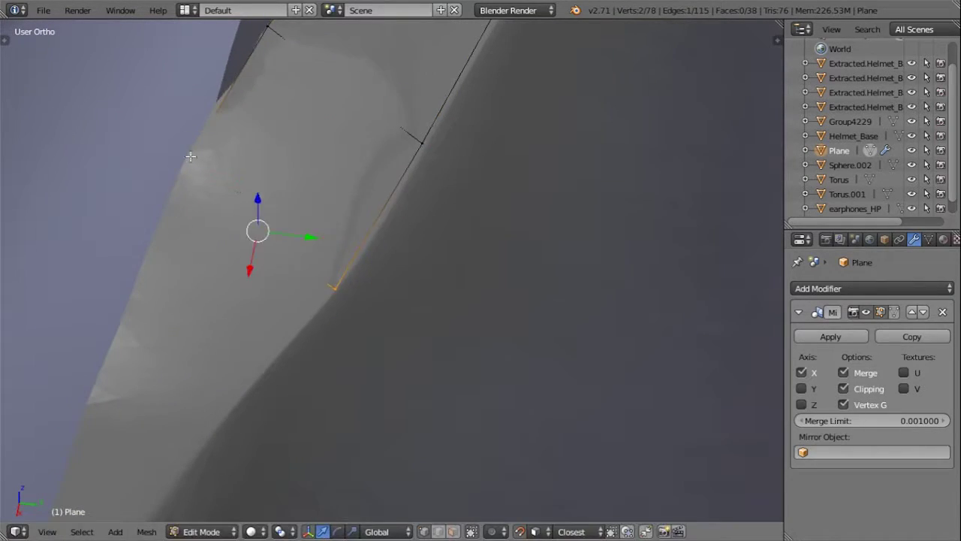
pyautogui.moveTo(191, 156)
pyautogui.keyDown('shift'); pyautogui.mouseDown(button='middle')
pyautogui.moveTo(223, 200)
pyautogui.moveTo(446, 308)
pyautogui.moveTo(311, 144)
pyautogui.mouseUp(button='middle'); pyautogui.keyUp('shift')
pyautogui.press('e')
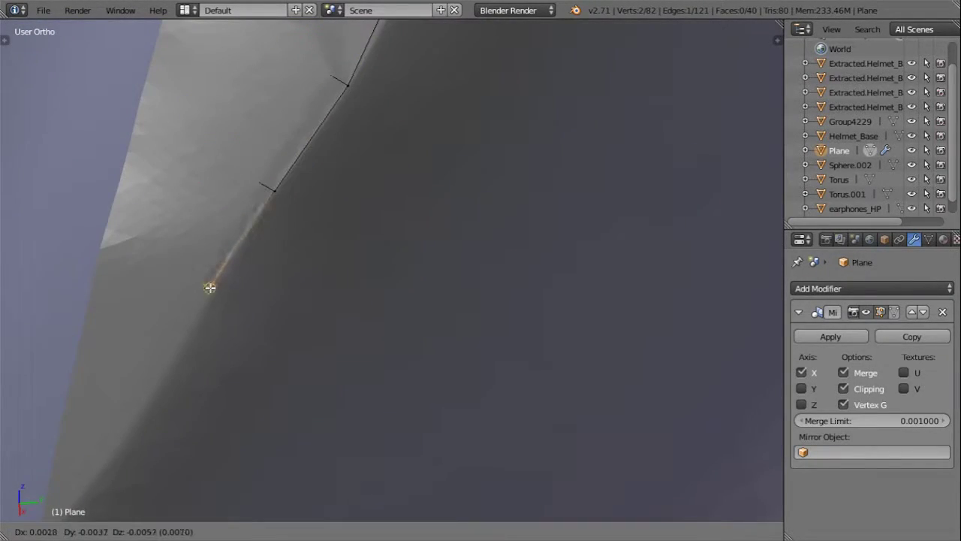
pyautogui.click(157, 118)
pyautogui.moveTo(157, 118)
pyautogui.keyDown('shift'); pyautogui.mouseDown(button='middle')
pyautogui.moveTo(305, 178)
pyautogui.moveTo(377, 148)
pyautogui.moveTo(458, 248)
pyautogui.mouseUp(button='middle'); pyautogui.keyUp('shift')
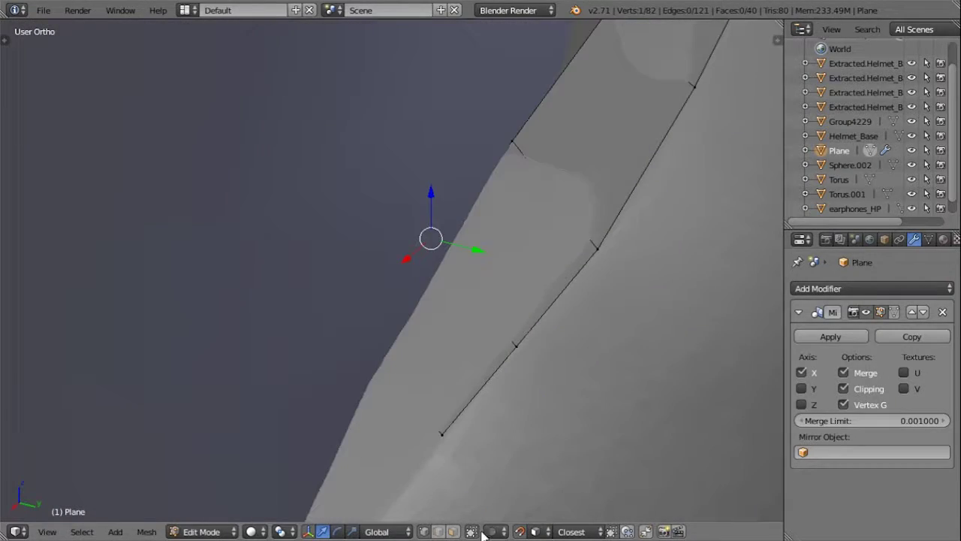
pyautogui.moveTo(426, 223); pyautogui.dragTo(437, 276)
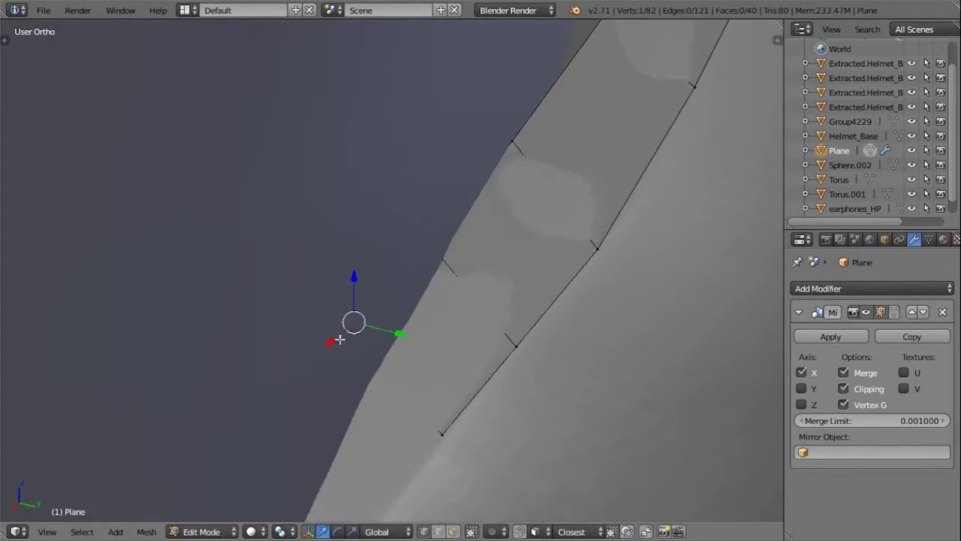
pyautogui.click(336, 308)
pyautogui.keyDown('shift'); pyautogui.moveTo(336, 308); pyautogui.dragTo(496, 198, button='middle'); pyautogui.keyUp('shift')
pyautogui.keyDown('shift'); pyautogui.click(429, 243); pyautogui.keyUp('shift')
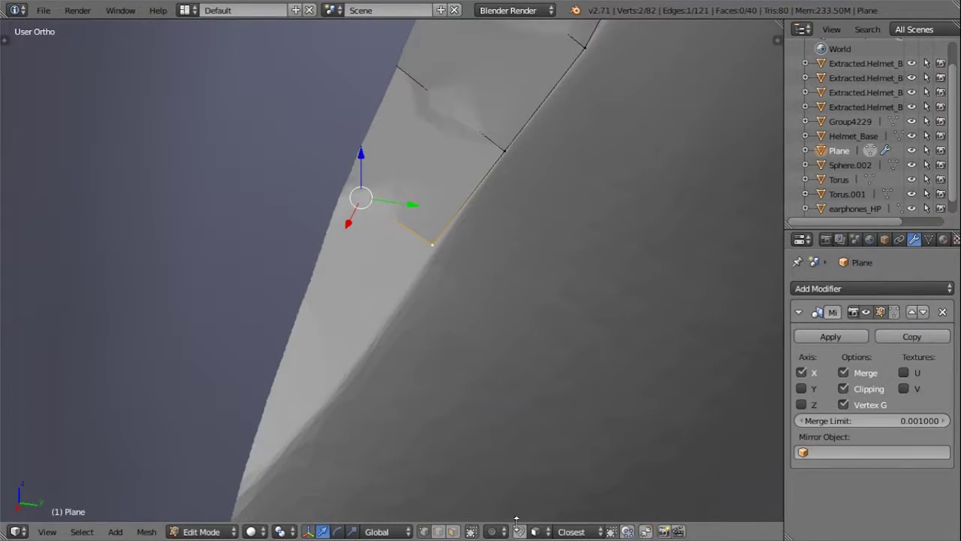
pyautogui.keyDown('shift'); pyautogui.moveTo(366, 347); pyautogui.dragTo(366, 223, button='middle'); pyautogui.keyUp('shift')
pyautogui.press('e')
pyautogui.click(365, 223)
# Step: Toggle wireframe display to position vertices and extrude the final faces through the helmet
pyautogui.press('z')
pyautogui.press('z')
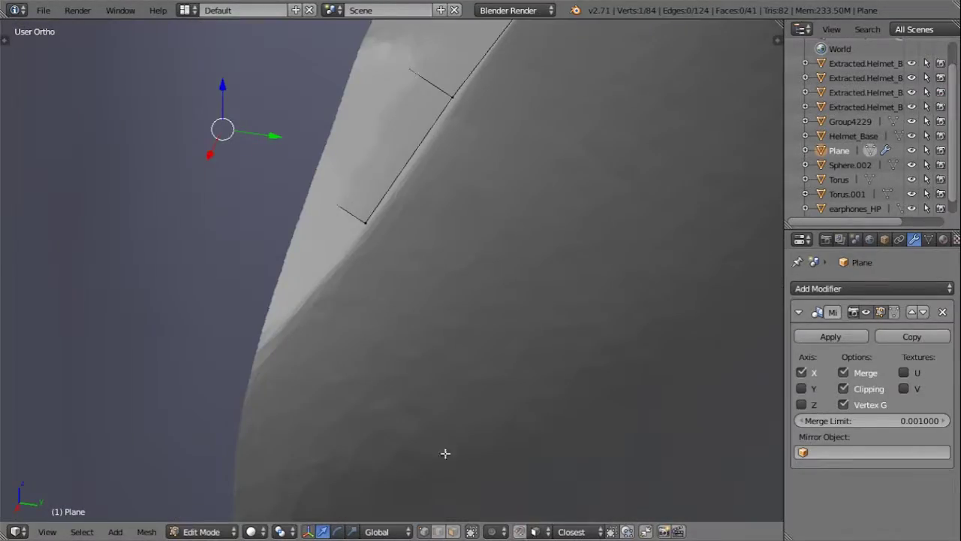
pyautogui.press('g')
pyautogui.click(299, 165)
pyautogui.press('z')
pyautogui.press('e')
pyautogui.click(248, 293)
pyautogui.press('z')
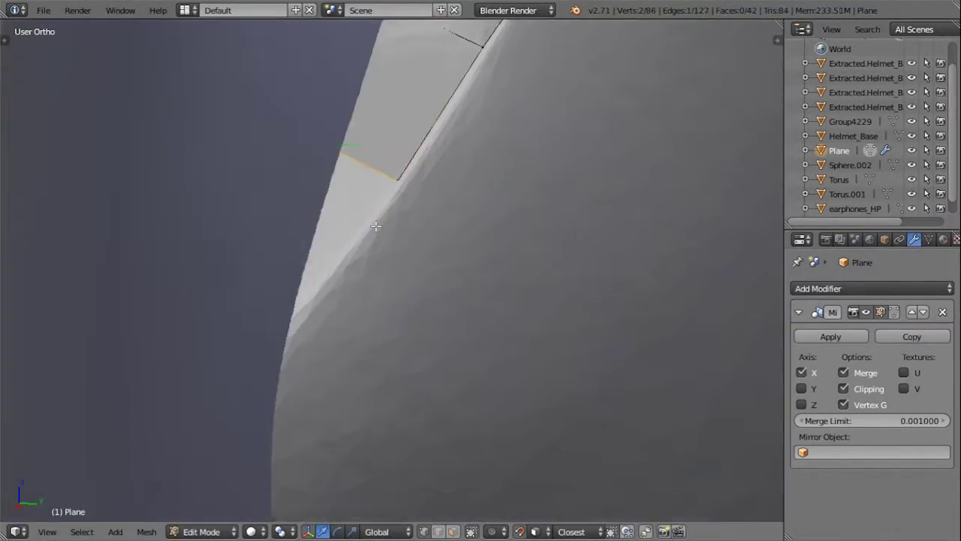
pyautogui.press('g')
pyautogui.click(294, 318)
# Step: Refine the end vertex onto the helmet edge, completing 42 faces, and return to Object Mode
pyautogui.moveTo(294, 317)
pyautogui.keyDown('shift'); pyautogui.mouseDown(button='middle')
pyautogui.moveTo(440, 301)
pyautogui.moveTo(402, 219)
pyautogui.mouseUp(button='middle'); pyautogui.keyUp('shift')
pyautogui.press('g')
pyautogui.click(413, 281)
pyautogui.press('g')
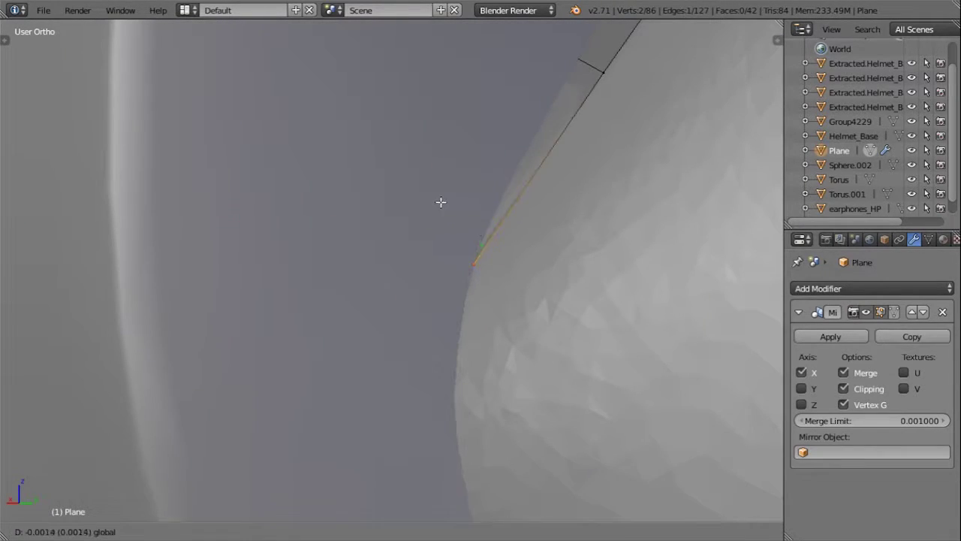
pyautogui.click(474, 245)
pyautogui.press('g')
pyautogui.click(311, 118)
pyautogui.scroll(-3, 311, 118)
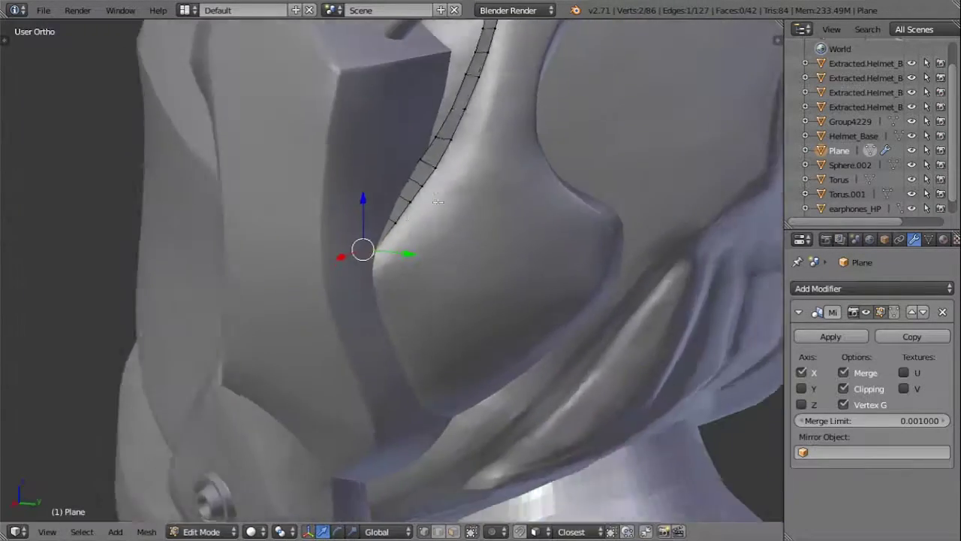
pyautogui.press('Tab')
# Step: Collapse the Mirror modifier and add a Subdivision Surface modifier to the Plane
pyautogui.moveTo(388, 237)
pyautogui.mouseDown(button='middle')
pyautogui.moveTo(377, 258)
pyautogui.moveTo(146, 397)
pyautogui.mouseUp(button='middle')
pyautogui.press('t')
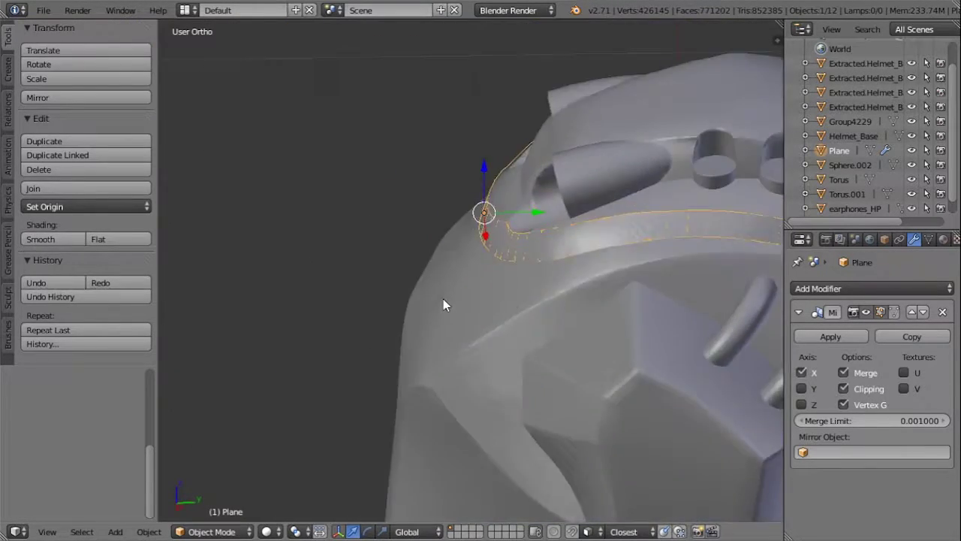
pyautogui.moveTo(444, 303); pyautogui.dragTo(421, 285, button='middle')
pyautogui.press('t')
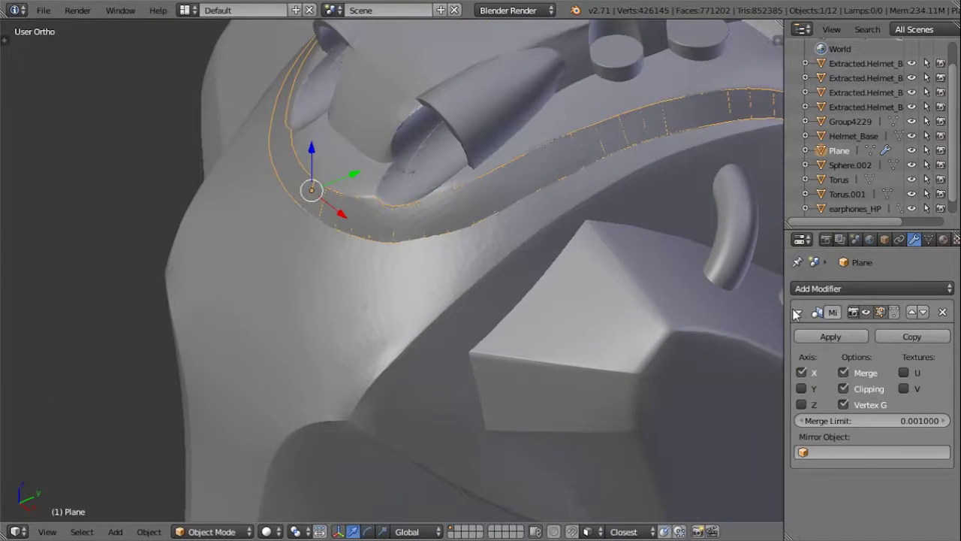
pyautogui.click(901, 312)
pyautogui.click(921, 287)
pyautogui.click(709, 429)
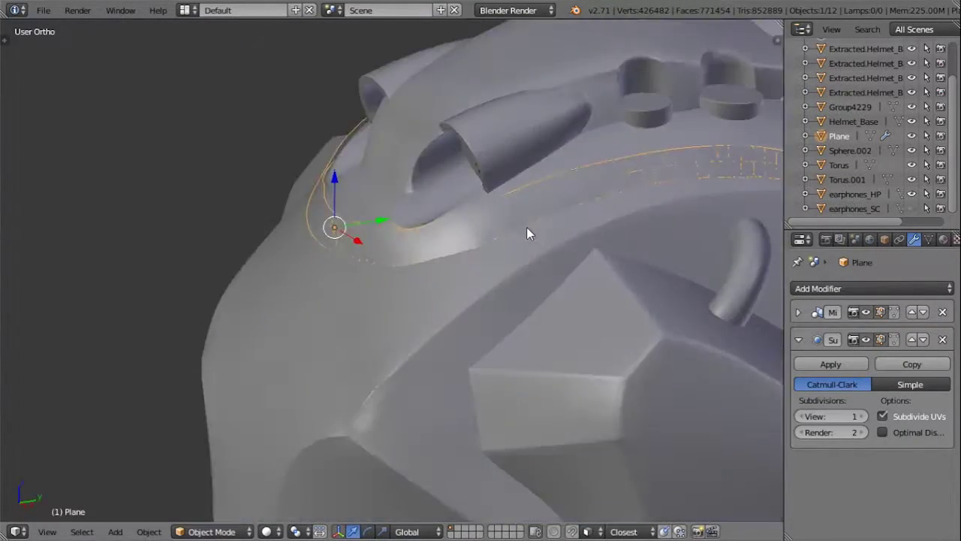
# Step: Rename the Plane to cap_HP in the Outliner and hide cap_SC
pyautogui.moveTo(527, 229); pyautogui.dragTo(545, 240, button='middle')
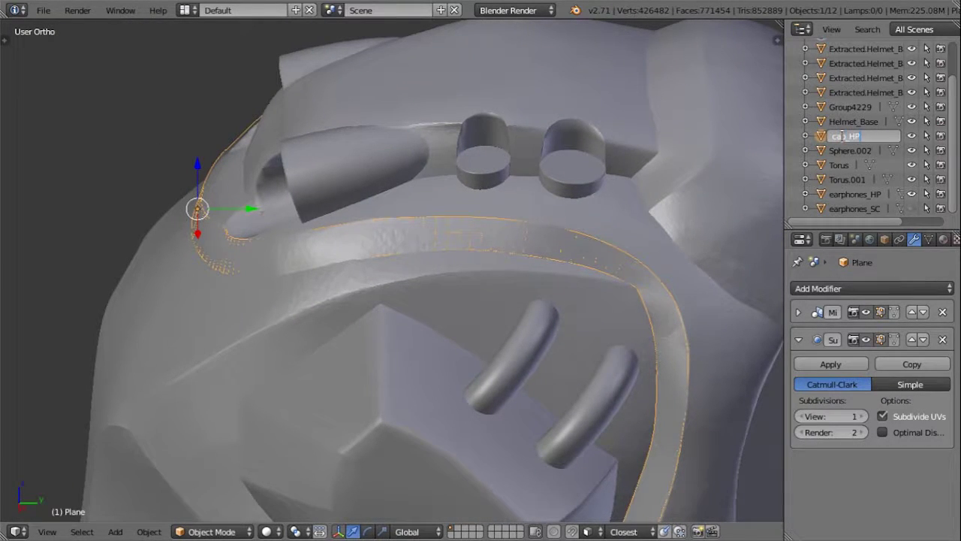
pyautogui.press('Return')
pyautogui.doubleClick(856, 92)
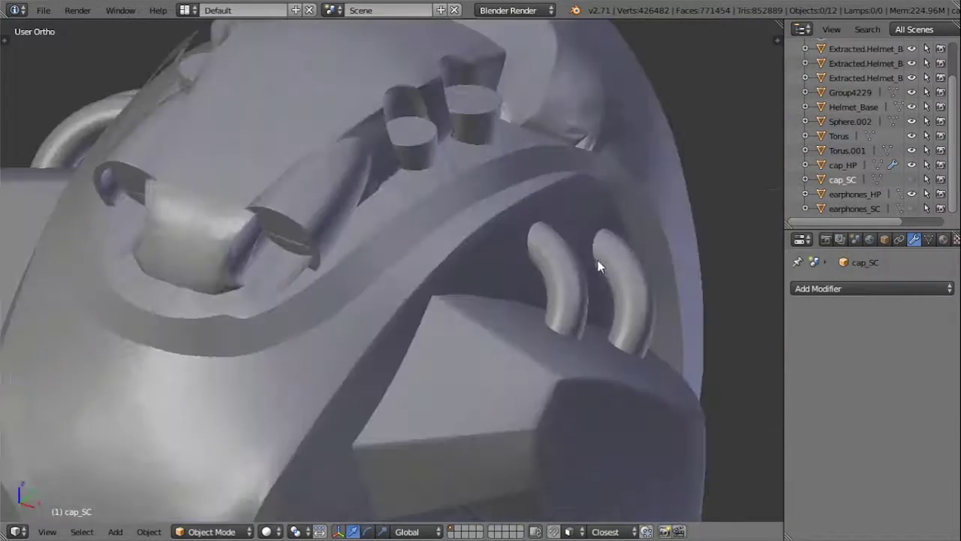
pyautogui.click(912, 179)
# Step: Hide Sphere.002, the sphere covering the helmet rim
pyautogui.moveTo(468, 323); pyautogui.dragTo(353, 298, button='middle')
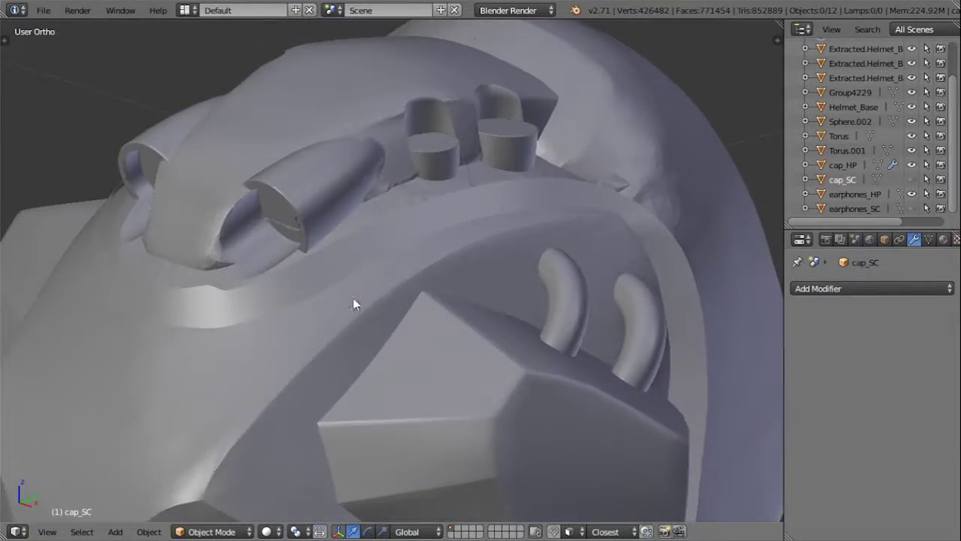
pyautogui.rightClick(353, 298)
pyautogui.moveTo(155, 263); pyautogui.dragTo(374, 280, button='middle')
pyautogui.scroll(-3, 374, 280)
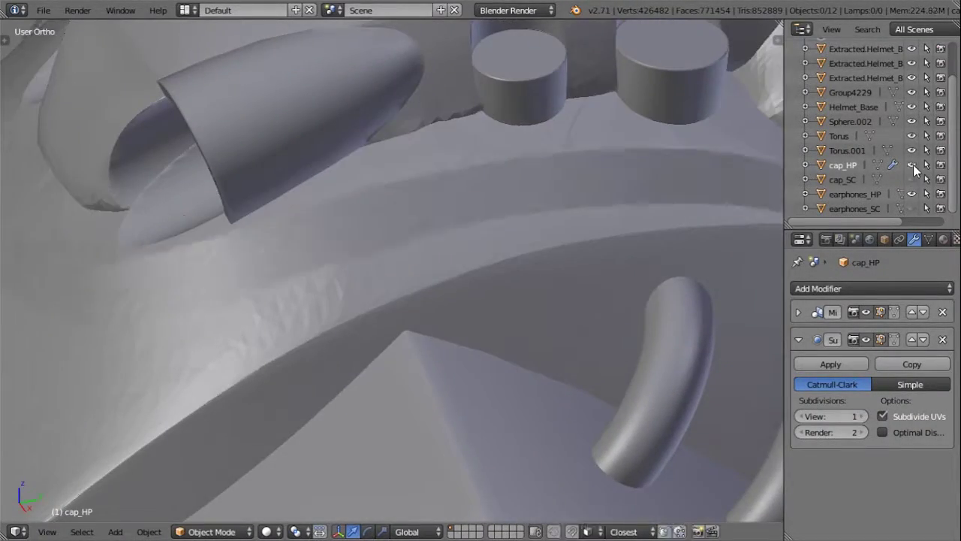
pyautogui.scroll(3, 404, 273)
pyautogui.rightClick(377, 182)
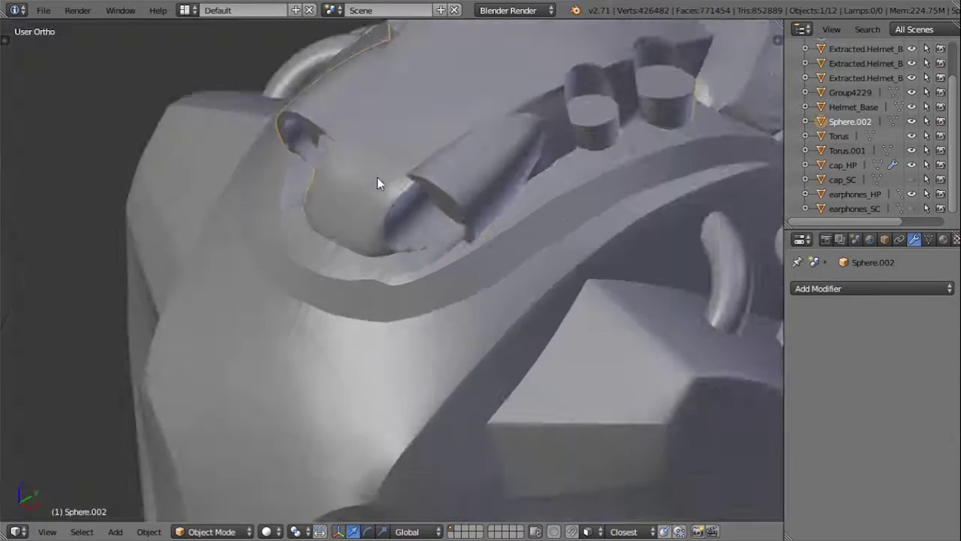
pyautogui.scroll(-4, 376, 183)
pyautogui.click(911, 121)
# Step: Select the cap_HP strip and switch it into Edit Mode
pyautogui.scroll(2, 452, 254)
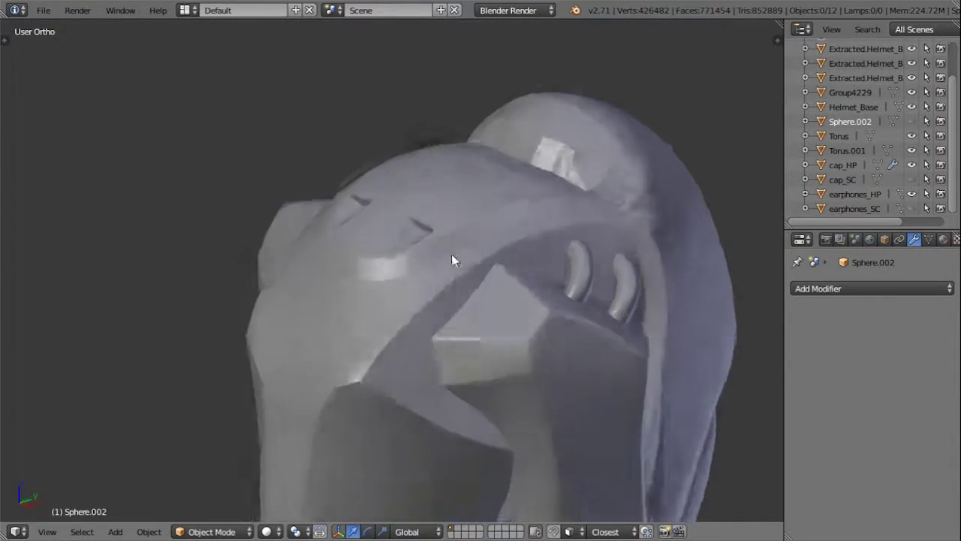
pyautogui.rightClick(452, 254)
pyautogui.press('Tab')
pyautogui.moveTo(365, 247); pyautogui.dragTo(432, 232, button='middle')
# Step: Check the smoothed strip, extrude a face from the end edge, and enable the Subsurf edit-mode display
pyautogui.scroll(2, 432, 233)
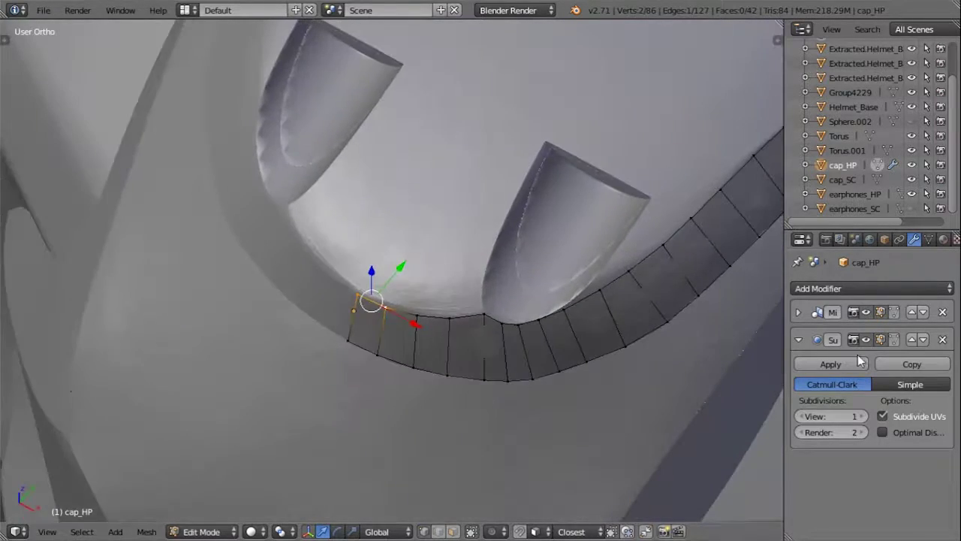
pyautogui.moveTo(432, 238); pyautogui.dragTo(526, 285, button='middle')
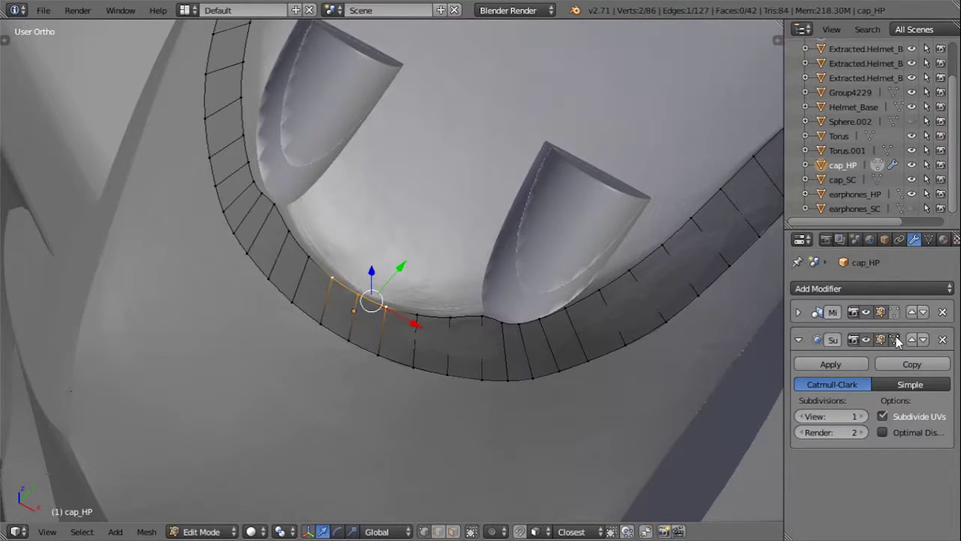
pyautogui.press('Tab')
pyautogui.press('Tab')
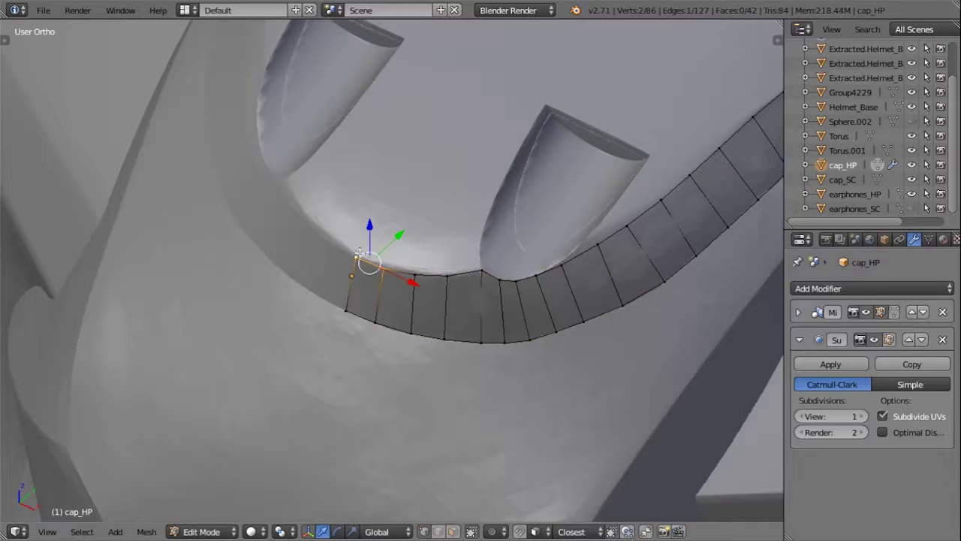
pyautogui.scroll(3, 446, 217)
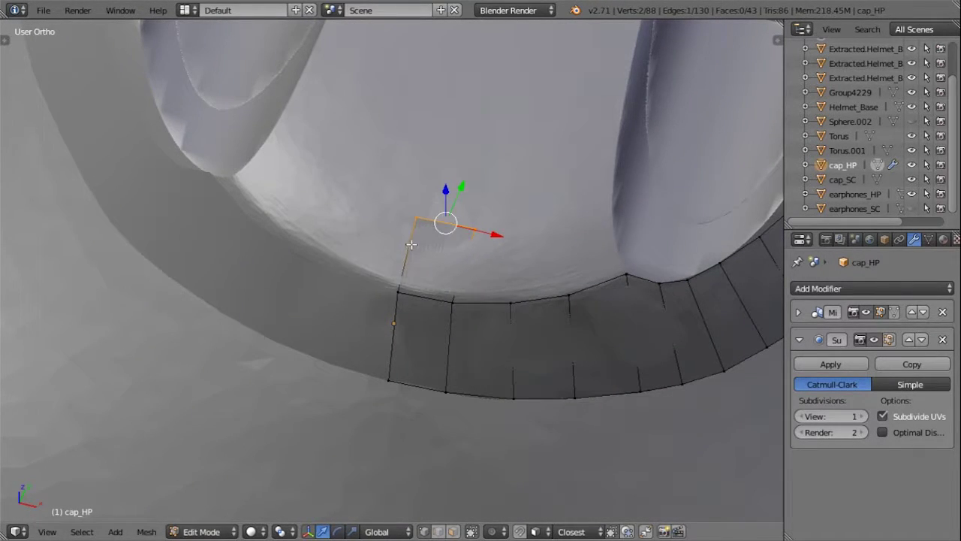
pyautogui.press('e')
pyautogui.click(448, 307)
pyautogui.moveTo(448, 307)
pyautogui.mouseDown(button='middle')
pyautogui.moveTo(332, 270)
pyautogui.moveTo(432, 192)
pyautogui.moveTo(491, 337)
pyautogui.moveTo(393, 242)
pyautogui.mouseUp(button='middle')
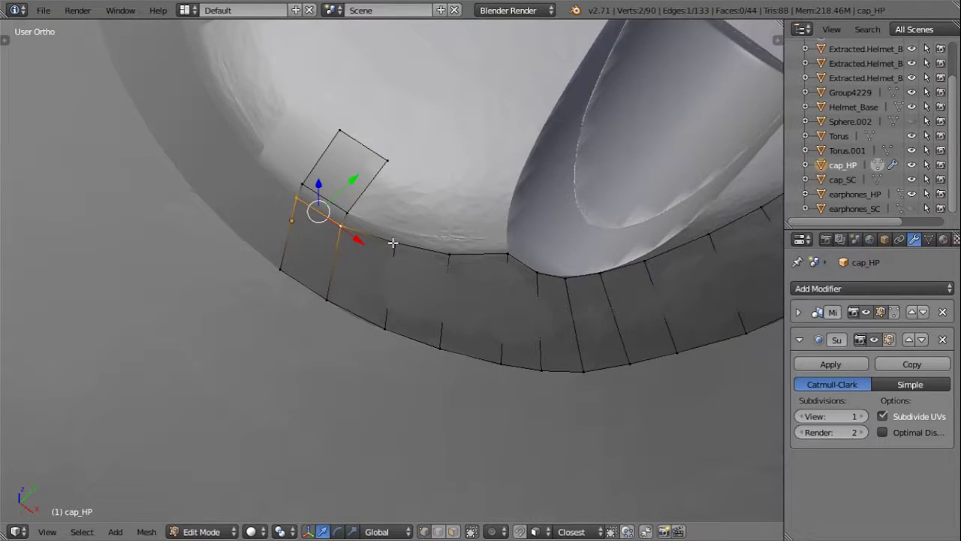
pyautogui.click(885, 339)
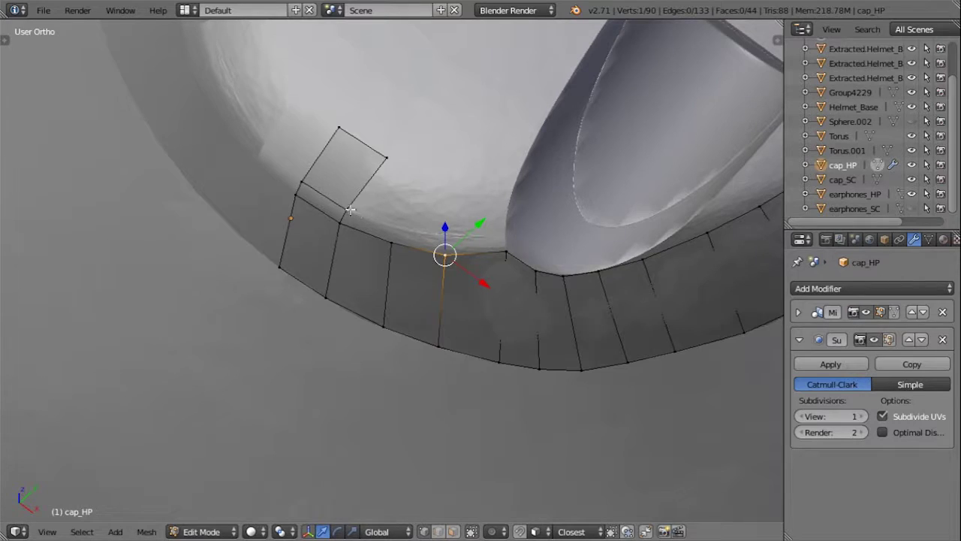
# Step: Move the new vertices onto the helmet and extrude further vertices along the rim
pyautogui.moveTo(353, 211); pyautogui.dragTo(364, 214)
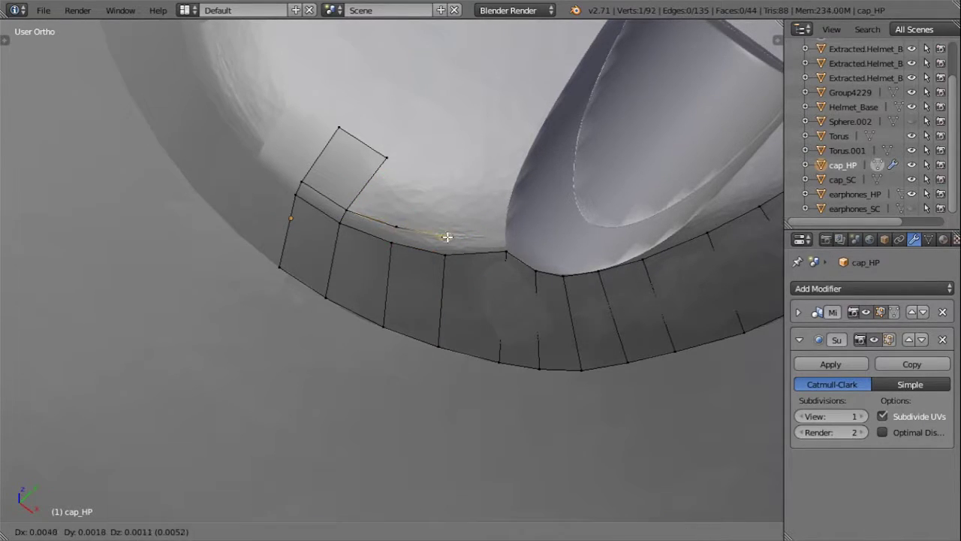
pyautogui.click(504, 237)
pyautogui.scroll(2, 446, 337)
pyautogui.press('e')
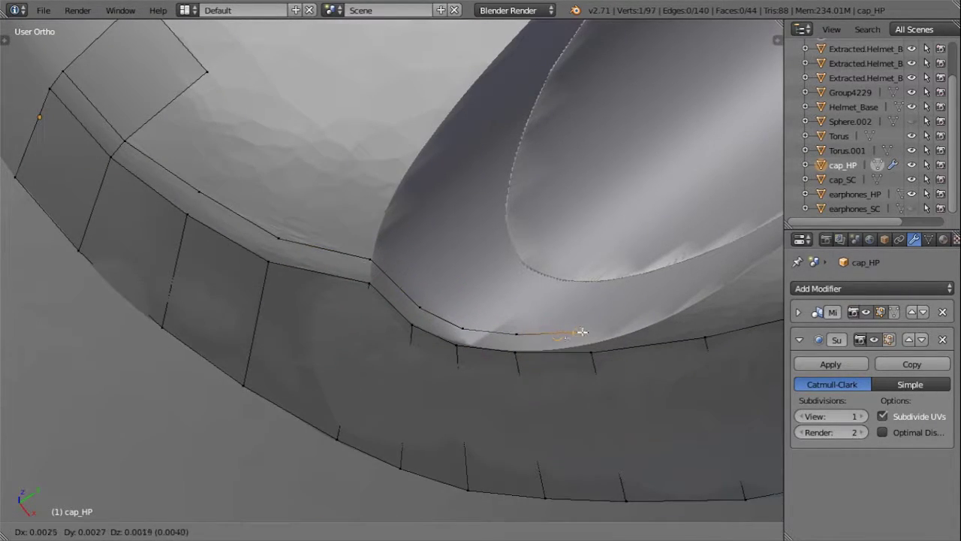
pyautogui.click(583, 331)
pyautogui.press('e')
pyautogui.click(691, 311)
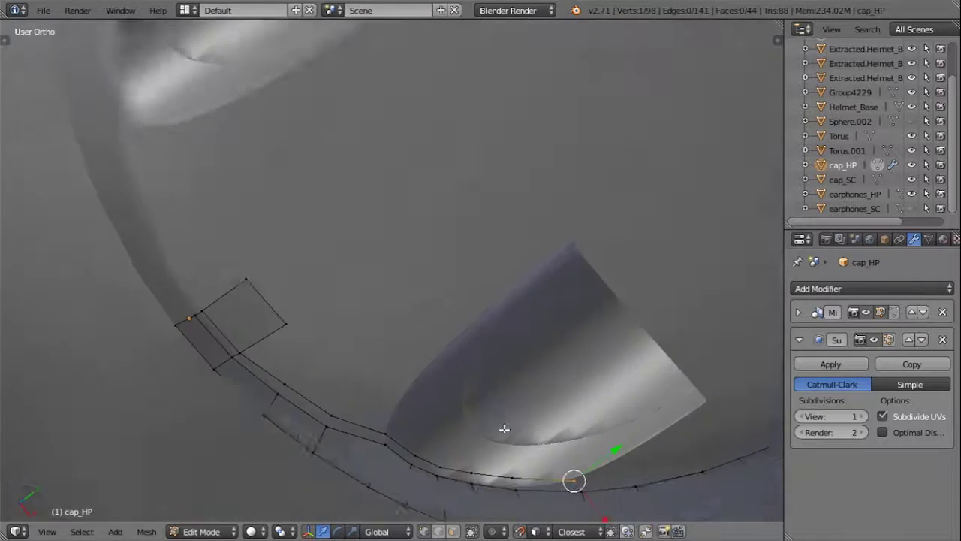
pyautogui.moveTo(692, 312); pyautogui.dragTo(283, 188, button='middle')
# Step: Fill three new faces between the rim vertices to start a second row, reaching 52 faces
pyautogui.press('f')
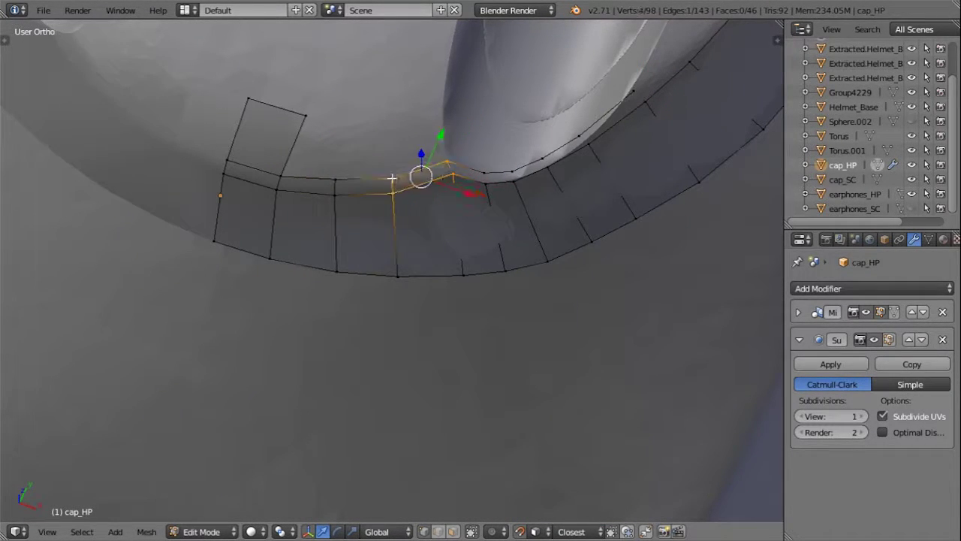
pyautogui.press('f')
pyautogui.moveTo(479, 180)
pyautogui.mouseDown(button='middle')
pyautogui.moveTo(526, 208)
pyautogui.moveTo(400, 252)
pyautogui.mouseUp(button='middle')
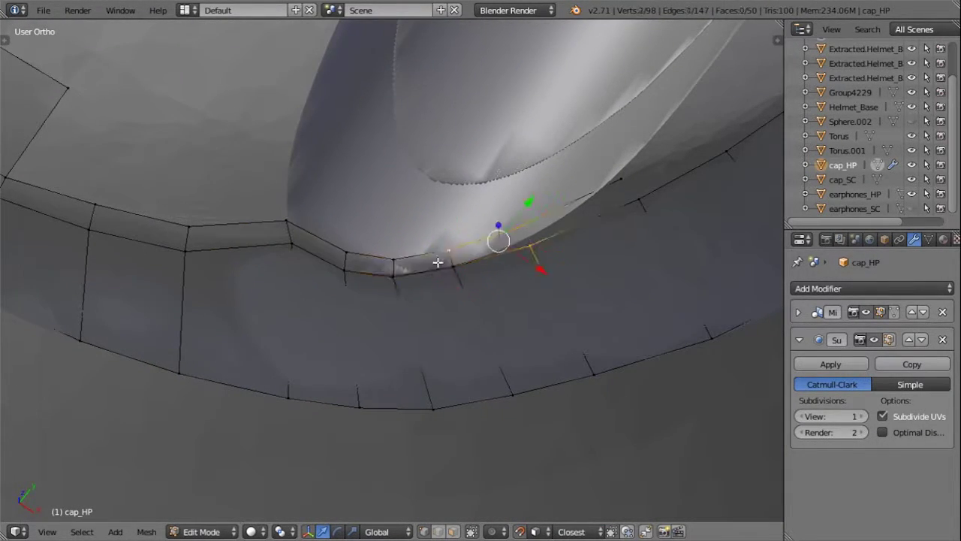
pyautogui.press('f')
pyautogui.moveTo(595, 213)
pyautogui.mouseDown(button='middle')
pyautogui.moveTo(498, 348)
pyautogui.moveTo(298, 287)
pyautogui.mouseUp(button='middle')
pyautogui.press('Tab')
pyautogui.press('Tab')
pyautogui.keyDown('shift'); pyautogui.rightClick(349, 289); pyautogui.keyUp('shift')
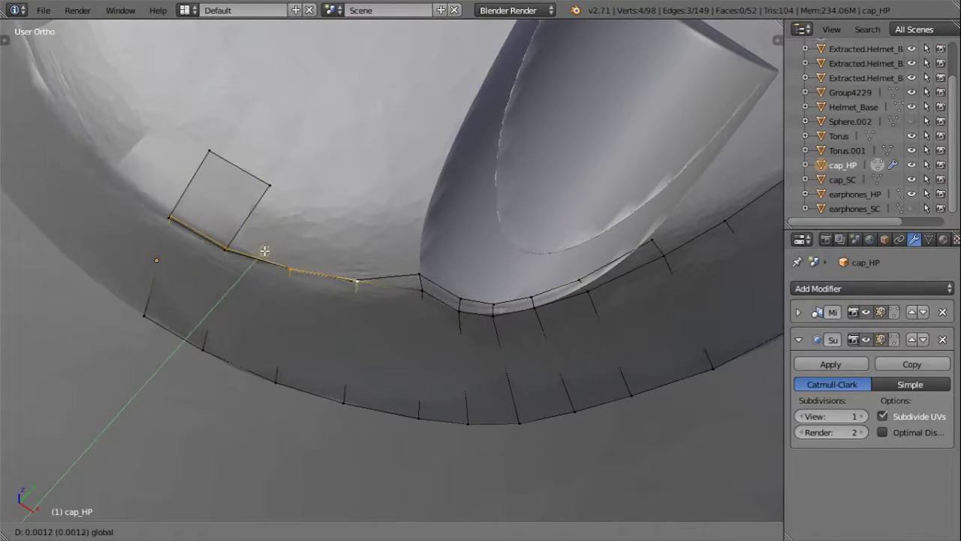
# Step: Move the first rim vertex along Y so it rests on the helmet surface
pyautogui.moveTo(533, 518)
pyautogui.mouseDown(button='middle')
pyautogui.moveTo(477, 206)
pyautogui.moveTo(549, 249)
pyautogui.mouseUp(button='middle')
pyautogui.rightClick(478, 206)
pyautogui.moveTo(510, 306); pyautogui.dragTo(408, 192, button='middle')
pyautogui.press('g')
pyautogui.press('y')
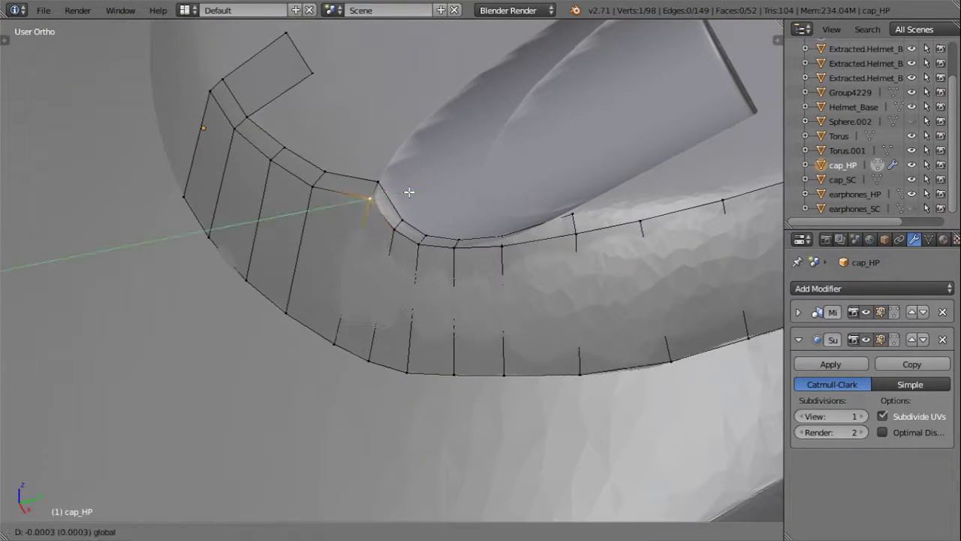
pyautogui.scroll(3, 379, 182)
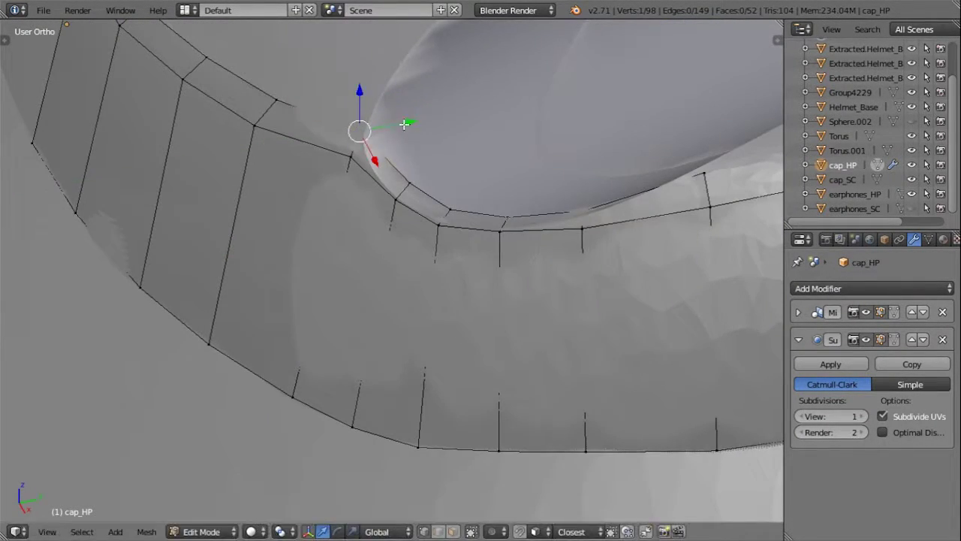
pyautogui.moveTo(404, 124); pyautogui.dragTo(398, 140, button='middle')
pyautogui.press('g')
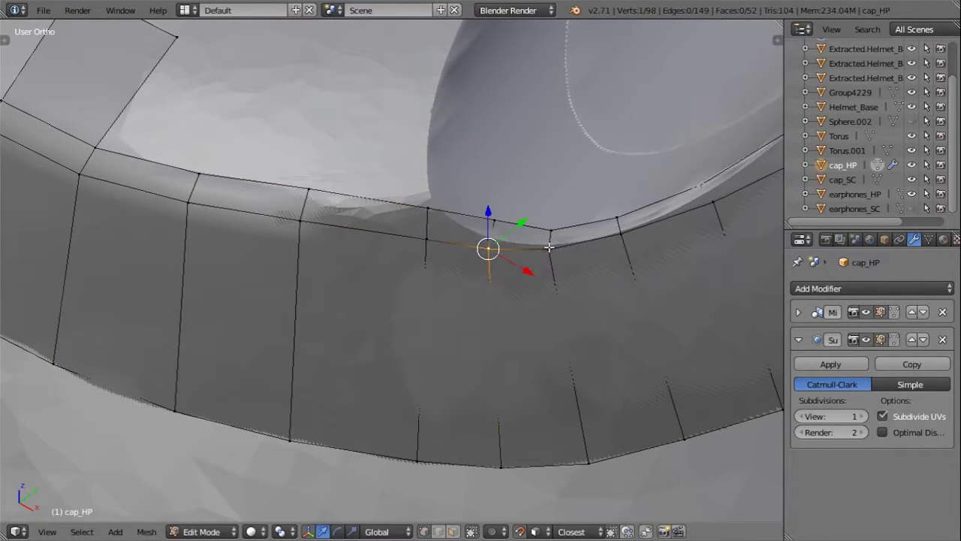
pyautogui.moveTo(651, 244); pyautogui.dragTo(616, 255, button='middle')
pyautogui.press('g')
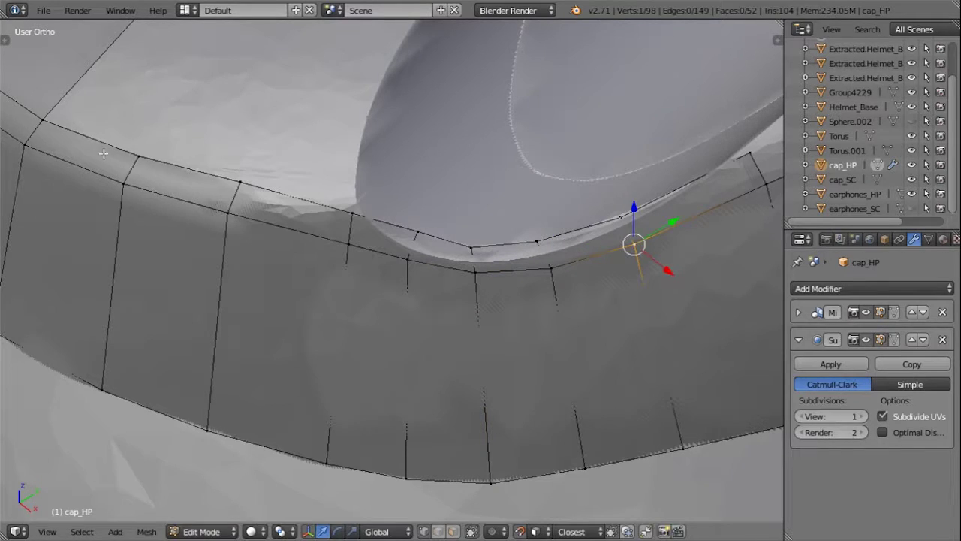
# Step: Select another rim vertex and move it onto the helmet surface, zooming in to check
pyautogui.rightClick(128, 159)
pyautogui.press('g')
pyautogui.moveTo(226, 150)
pyautogui.mouseDown(button='middle')
pyautogui.moveTo(283, 126)
pyautogui.moveTo(522, 192)
pyautogui.mouseUp(button='middle')
pyautogui.click(633, 199)
pyautogui.moveTo(633, 198); pyautogui.dragTo(339, 136, button='middle')
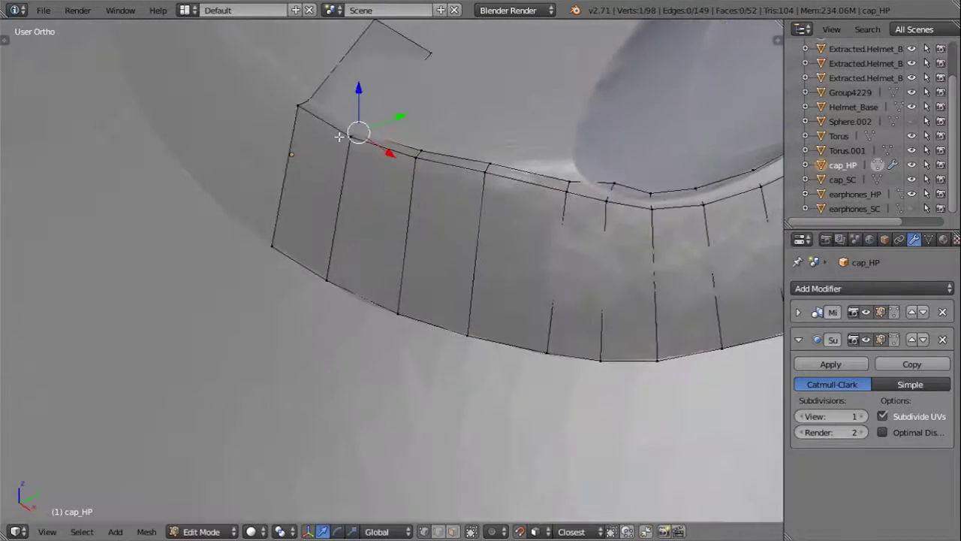
pyautogui.press('KP_Decimal')
pyautogui.press('g')
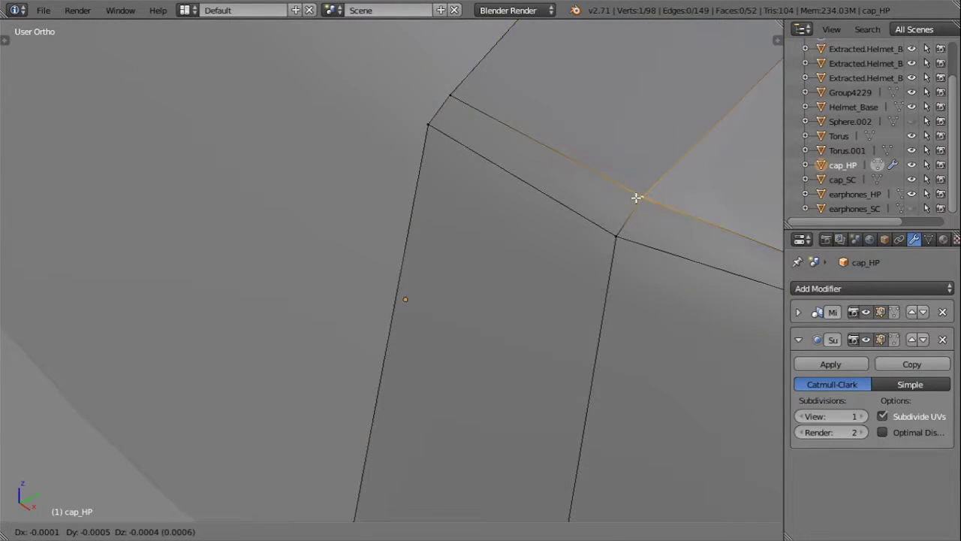
pyautogui.click(636, 197)
# Step: Nudge that vertex once more until it hugs the surface, then view the whole helmet
pyautogui.moveTo(636, 198); pyautogui.dragTo(560, 228, button='middle')
pyautogui.click(373, 198)
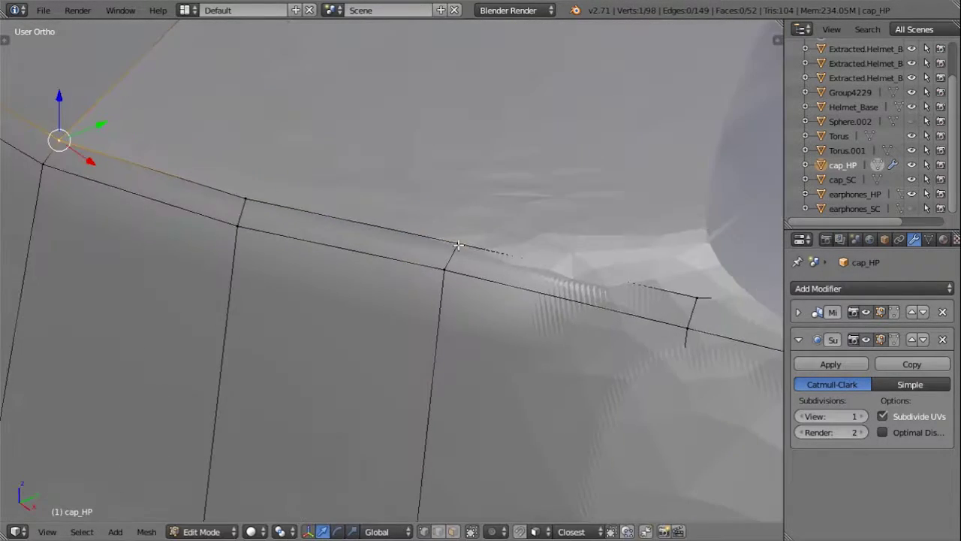
pyautogui.moveTo(373, 198)
pyautogui.mouseDown(button='middle')
pyautogui.moveTo(404, 341)
pyautogui.moveTo(382, 290)
pyautogui.moveTo(536, 229)
pyautogui.moveTo(511, 344)
pyautogui.mouseUp(button='middle')
pyautogui.press('g')
pyautogui.click(382, 290)
pyautogui.moveTo(455, 323)
pyautogui.mouseDown(button='middle')
pyautogui.moveTo(436, 245)
pyautogui.moveTo(489, 129)
pyautogui.mouseUp(button='middle')
# Step: Reselect cap_HP, return to Edit Mode, and move a rim vertex onto the helmet
pyautogui.press('Tab')
pyautogui.scroll(-5, 361, 143)
pyautogui.rightClick(362, 143)
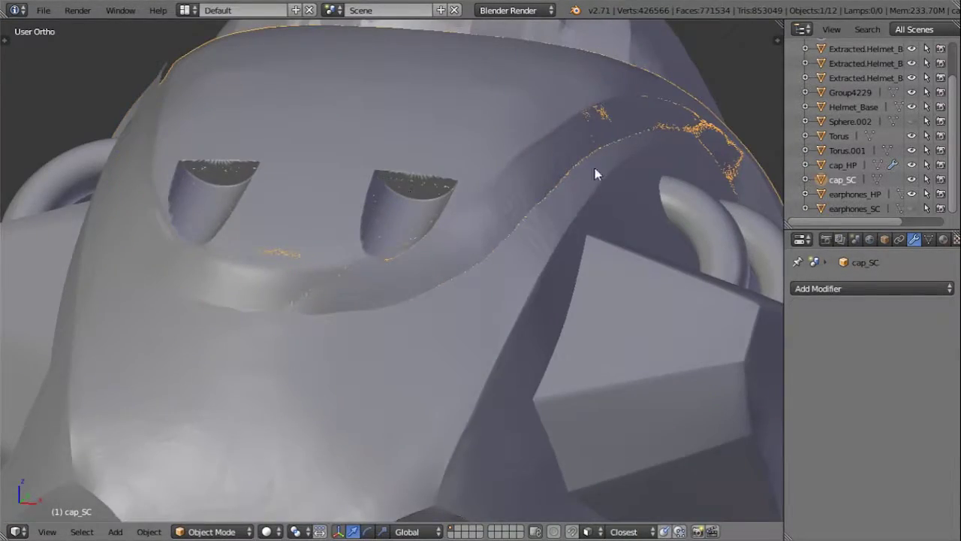
pyautogui.moveTo(361, 143); pyautogui.dragTo(382, 278, button='middle')
pyautogui.rightClick(382, 279)
pyautogui.press('Tab')
pyautogui.press('g')
pyautogui.click(482, 290)
pyautogui.moveTo(482, 290)
pyautogui.mouseDown(button='middle')
pyautogui.moveTo(446, 182)
pyautogui.moveTo(423, 285)
pyautogui.moveTo(471, 202)
pyautogui.moveTo(420, 225)
pyautogui.moveTo(301, 148)
pyautogui.mouseUp(button='middle')
# Step: Move the strip's end vertex against the helmet, checking it from the side and along the edge
pyautogui.rightClick(124, 150)
pyautogui.press('g')
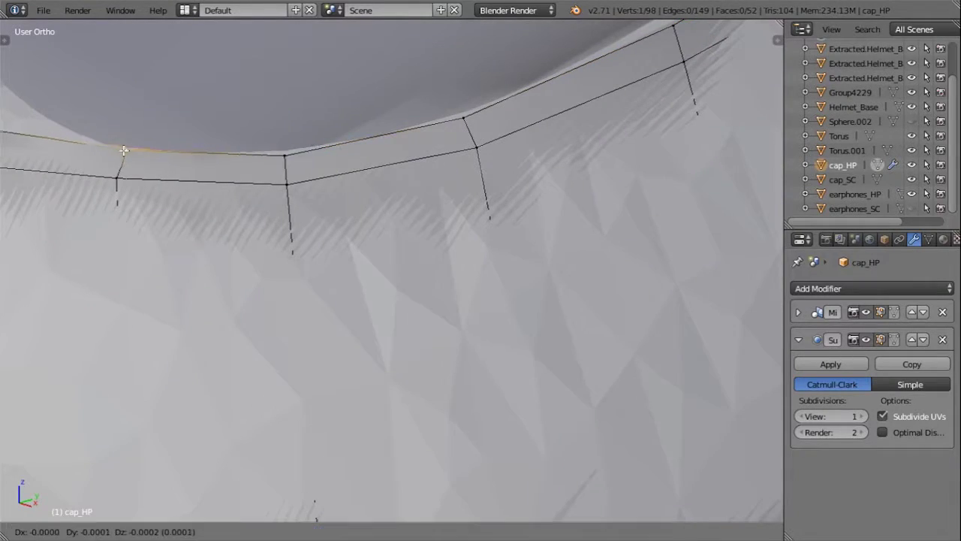
pyautogui.moveTo(390, 271)
pyautogui.mouseDown(button='middle')
pyautogui.moveTo(450, 226)
pyautogui.moveTo(420, 255)
pyautogui.moveTo(466, 240)
pyautogui.mouseUp(button='middle')
pyautogui.moveTo(670, 84)
pyautogui.mouseDown(button='middle')
pyautogui.moveTo(548, 225)
pyautogui.moveTo(326, 225)
pyautogui.moveTo(436, 240)
pyautogui.moveTo(358, 231)
pyautogui.mouseUp(button='middle')
pyautogui.moveTo(437, 234)
pyautogui.mouseDown(button='middle')
pyautogui.moveTo(471, 262)
pyautogui.moveTo(338, 225)
pyautogui.moveTo(273, 294)
pyautogui.moveTo(440, 243)
pyautogui.moveTo(354, 279)
pyautogui.moveTo(386, 284)
pyautogui.moveTo(403, 311)
pyautogui.moveTo(324, 203)
pyautogui.moveTo(566, 314)
pyautogui.mouseUp(button='middle')
# Step: Extrude two vertices onto the helmet above the strip and fill a new quad face
pyautogui.scroll(4, 566, 314)
pyautogui.moveTo(468, 358); pyautogui.dragTo(328, 265, button='middle')
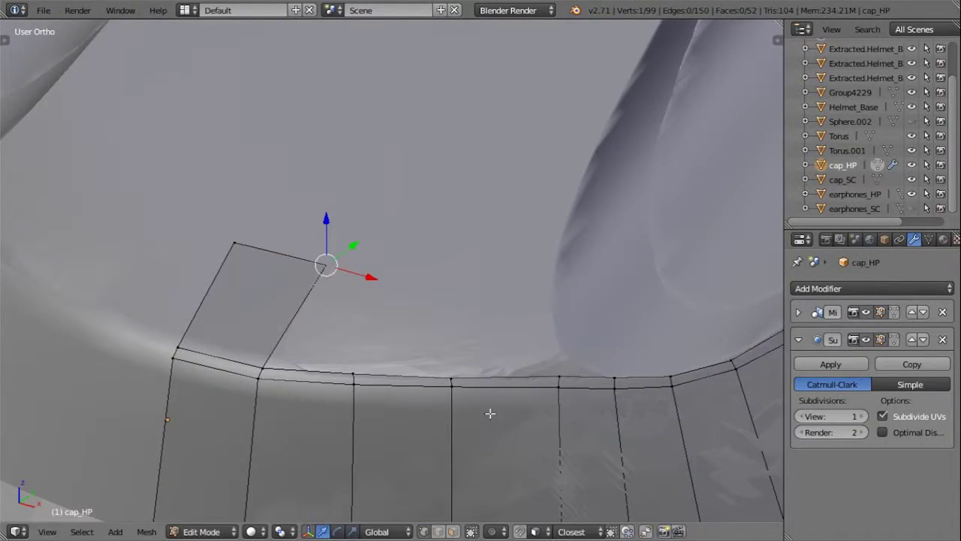
pyautogui.click(311, 262)
pyautogui.press('e')
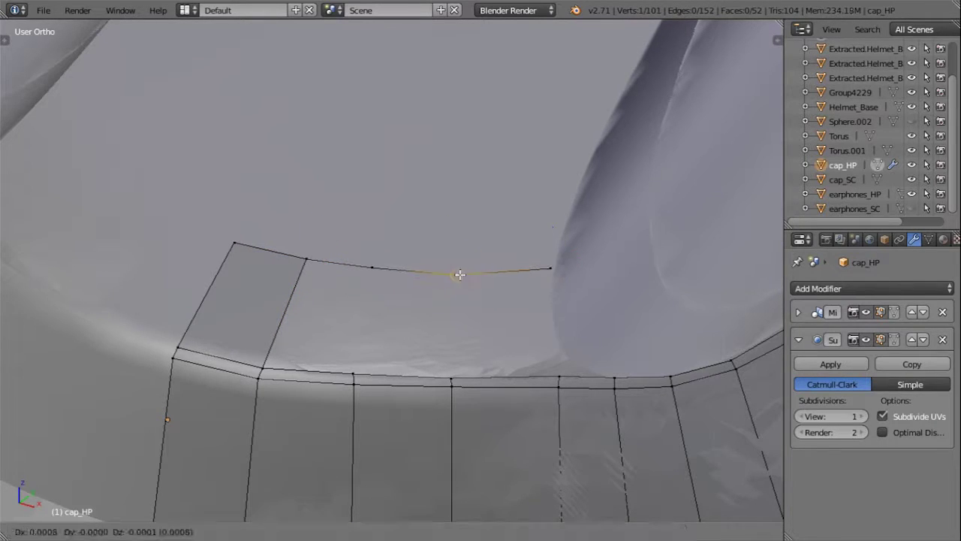
pyautogui.click(459, 274)
pyautogui.press('f')
pyautogui.press('f')
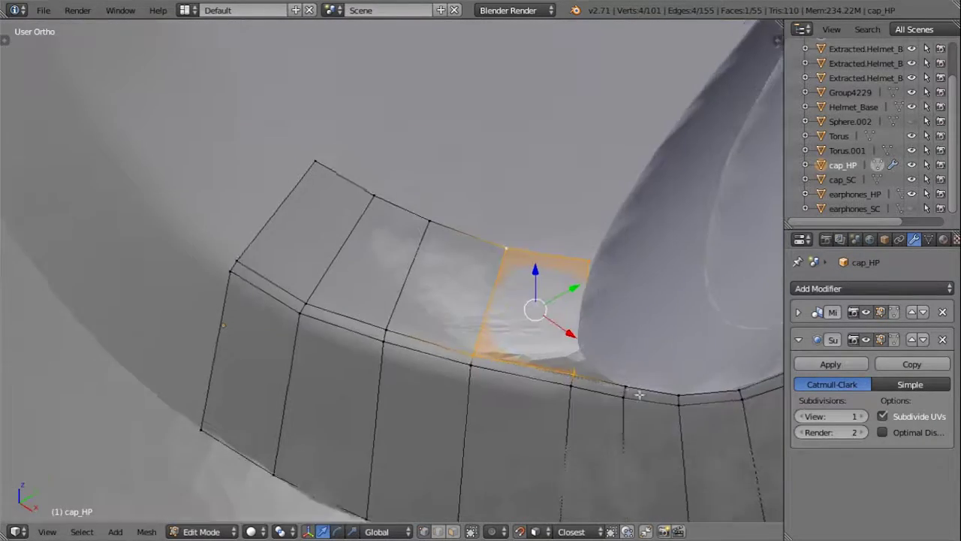
# Step: Add a loop cut across the newly filled faces of the band
pyautogui.moveTo(561, 373)
pyautogui.mouseDown(button='middle')
pyautogui.moveTo(468, 333)
pyautogui.moveTo(617, 276)
pyautogui.moveTo(588, 286)
pyautogui.moveTo(476, 238)
pyautogui.mouseUp(button='middle')
pyautogui.moveTo(421, 213); pyautogui.dragTo(530, 238, button='middle')
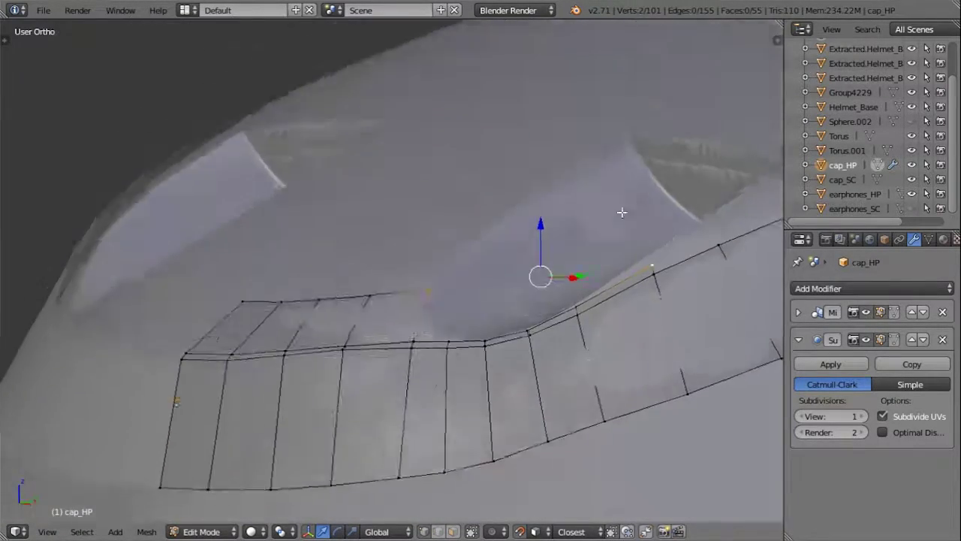
pyautogui.scroll(3, 535, 240)
pyautogui.moveTo(527, 394)
pyautogui.mouseDown(button='middle')
pyautogui.moveTo(466, 271)
pyautogui.moveTo(526, 244)
pyautogui.moveTo(618, 285)
pyautogui.mouseUp(button='middle')
pyautogui.hotkey('ctrl', 'r')
pyautogui.click(426, 293)
# Step: Move a vertex on the new row vertically along Z, then select a middle-loop vertex
pyautogui.rightClick(528, 243)
pyautogui.press('g')
pyautogui.press('z')
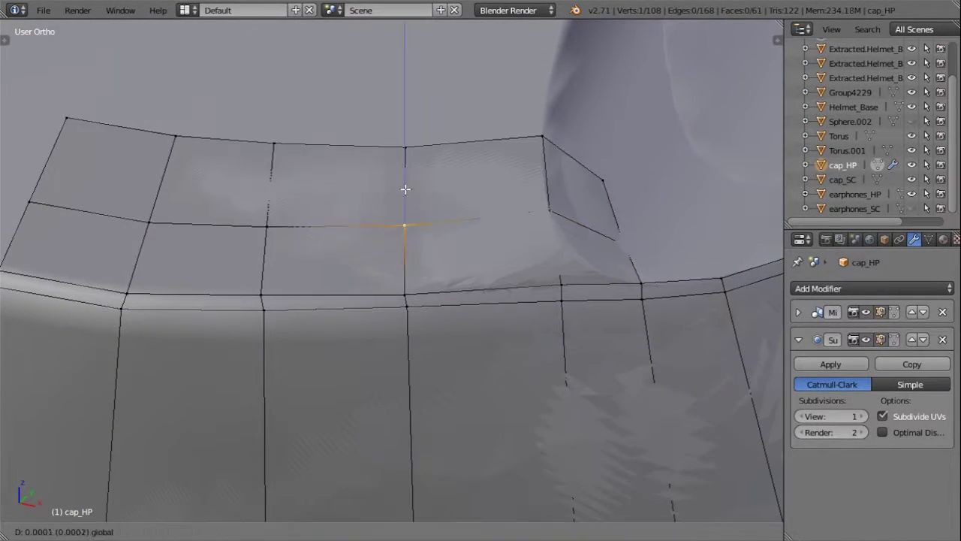
pyautogui.rightClick(264, 200)
pyautogui.moveTo(264, 199)
pyautogui.mouseDown(button='middle')
pyautogui.moveTo(388, 273)
pyautogui.moveTo(261, 186)
pyautogui.mouseUp(button='middle')
pyautogui.moveTo(474, 482); pyautogui.dragTo(391, 225, button='middle')
# Step: Extrude new vertices from the row's end onto the helmet and fill the gap with faces
pyautogui.rightClick(401, 206)
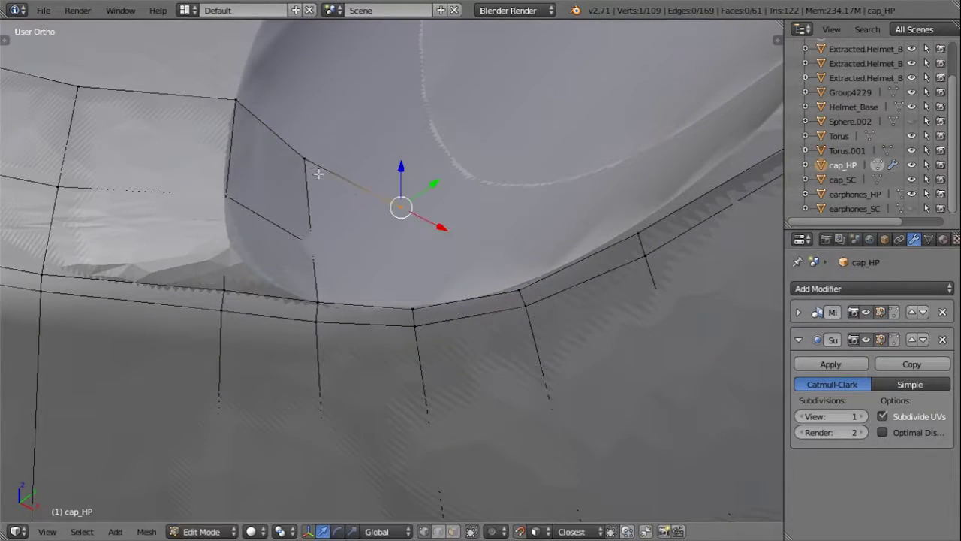
pyautogui.press('e')
pyautogui.click(323, 176)
pyautogui.rightClick(319, 238)
pyautogui.press('g')
pyautogui.click(319, 239)
pyautogui.press('e')
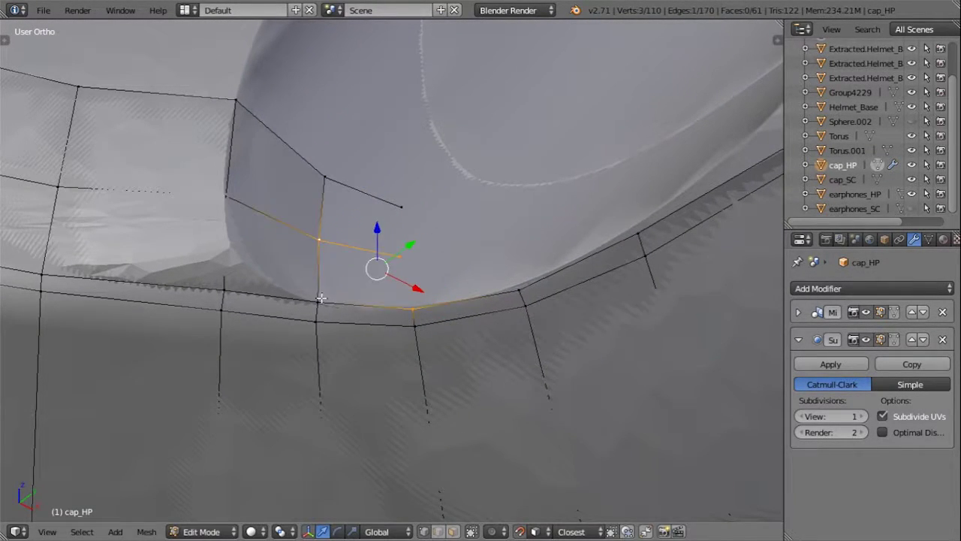
pyautogui.press('f')
# Step: Fill three more faces in the corner of the second row
pyautogui.moveTo(323, 180); pyautogui.dragTo(406, 181, button='middle')
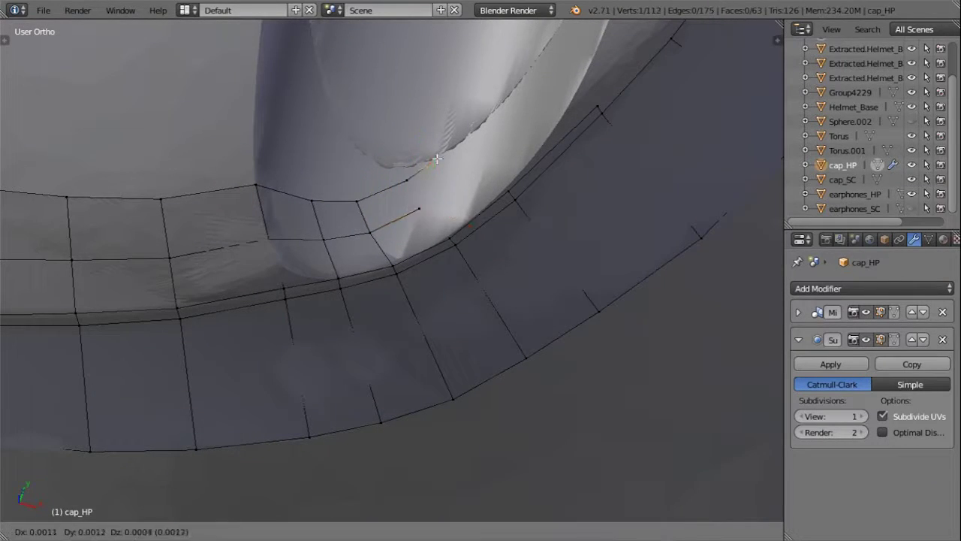
pyautogui.press('f')
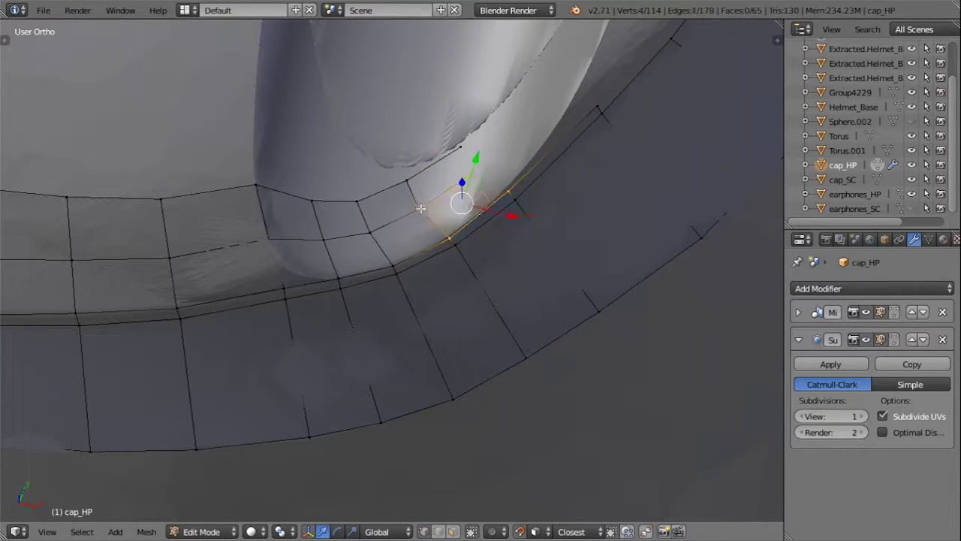
pyautogui.press('f')
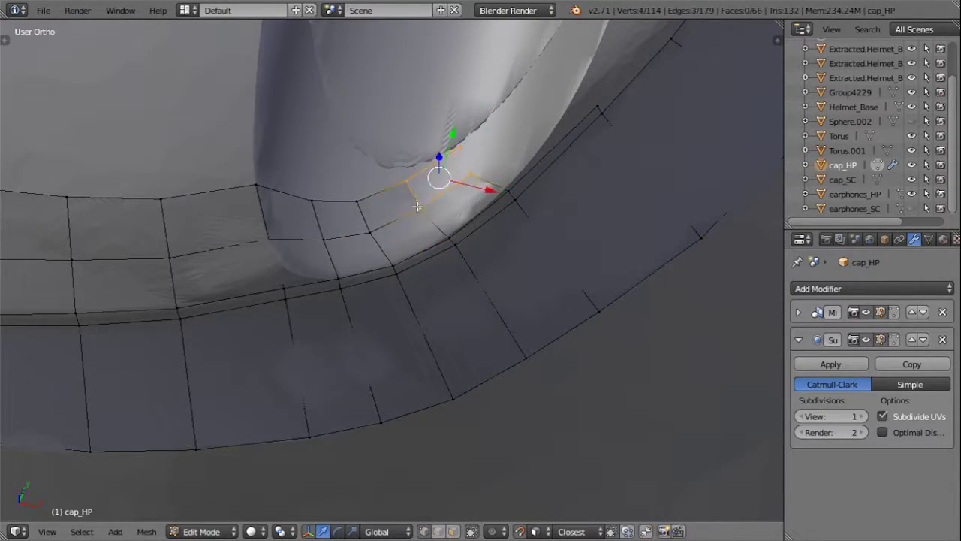
pyautogui.press('f')
pyautogui.moveTo(417, 207); pyautogui.dragTo(338, 354, button='middle')
# Step: Extrude a vertex along the strip and add another edge loop
pyautogui.rightClick(154, 251)
pyautogui.moveTo(155, 251); pyautogui.dragTo(282, 282, button='middle')
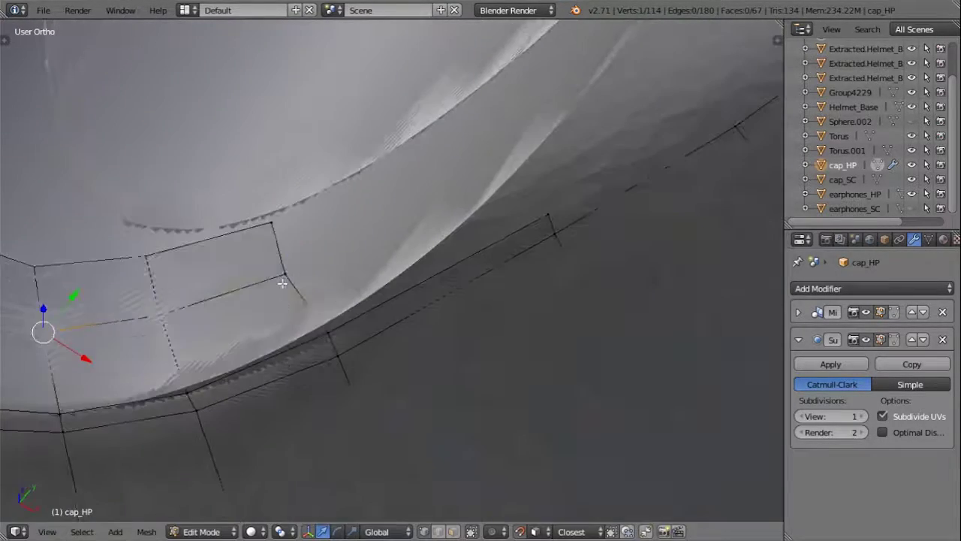
pyautogui.press('e')
pyautogui.click(476, 165)
pyautogui.hotkey('ctrl', 'r')
pyautogui.moveTo(476, 165)
pyautogui.mouseDown(button='middle')
pyautogui.moveTo(390, 281)
pyautogui.moveTo(388, 391)
pyautogui.moveTo(523, 533)
pyautogui.mouseUp(button='middle')
pyautogui.click(391, 282)
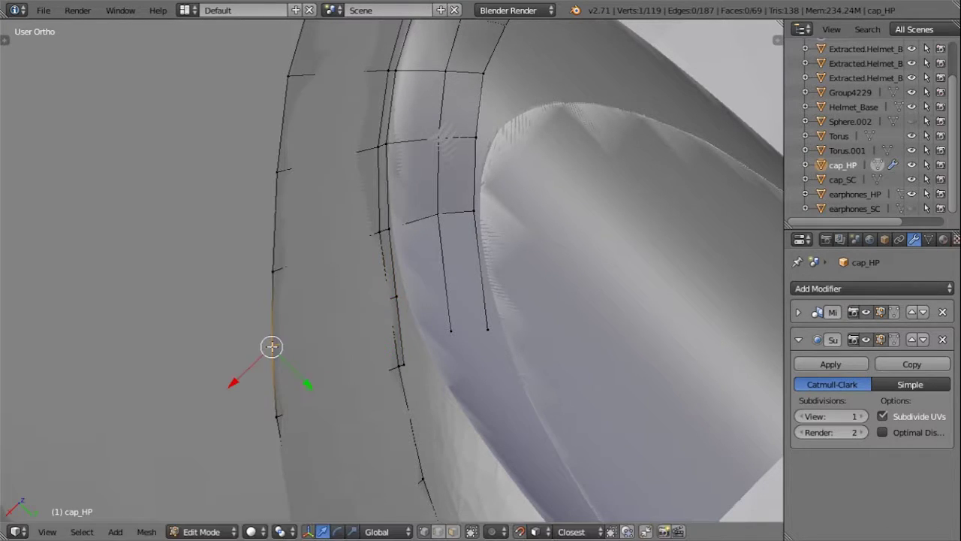
# Step: Fill a face at the strip's end and cut one more edge loop across it
pyautogui.moveTo(271, 346)
pyautogui.mouseDown(button='middle')
pyautogui.moveTo(382, 300)
pyautogui.moveTo(451, 333)
pyautogui.mouseUp(button='middle')
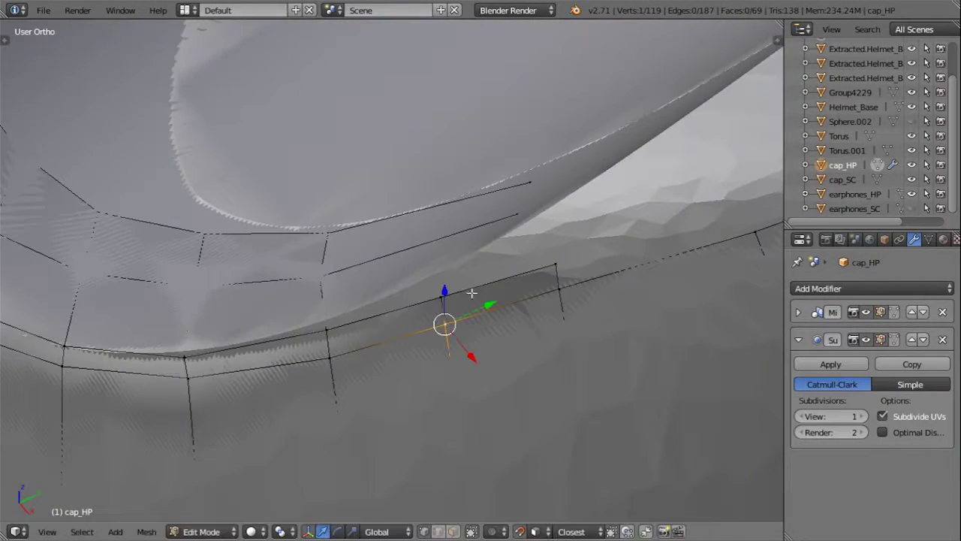
pyautogui.moveTo(471, 293); pyautogui.dragTo(569, 234, button='middle')
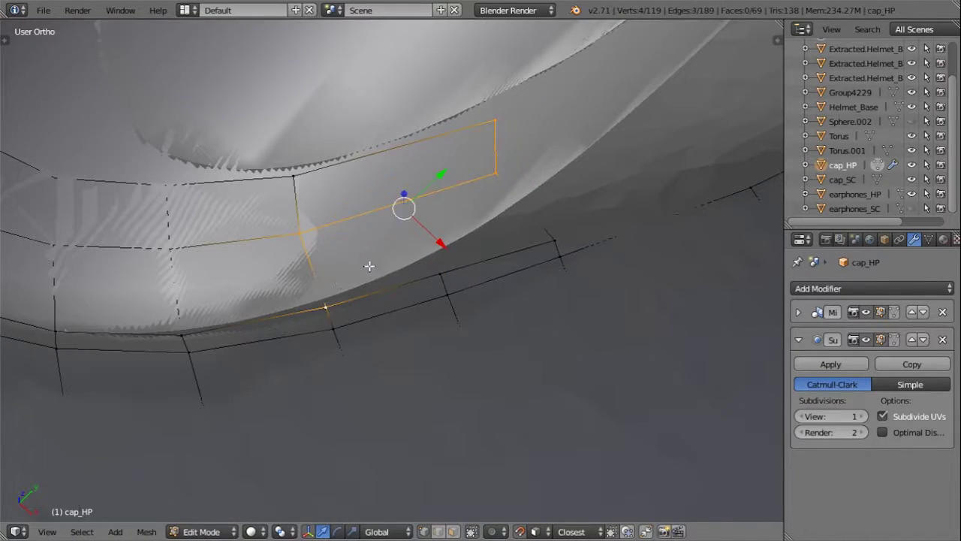
pyautogui.press('f')
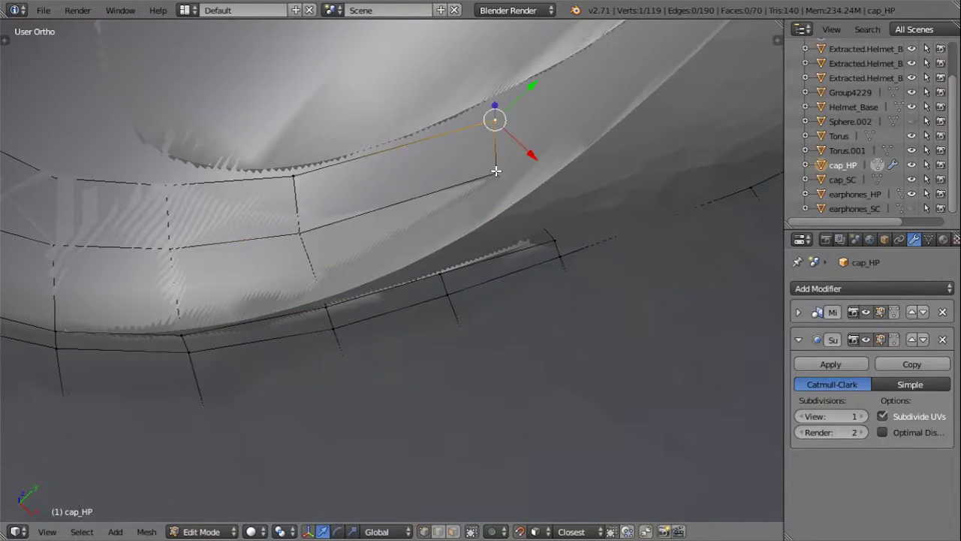
pyautogui.press('a')
pyautogui.hotkey('ctrl', 'r')
pyautogui.click(407, 196)
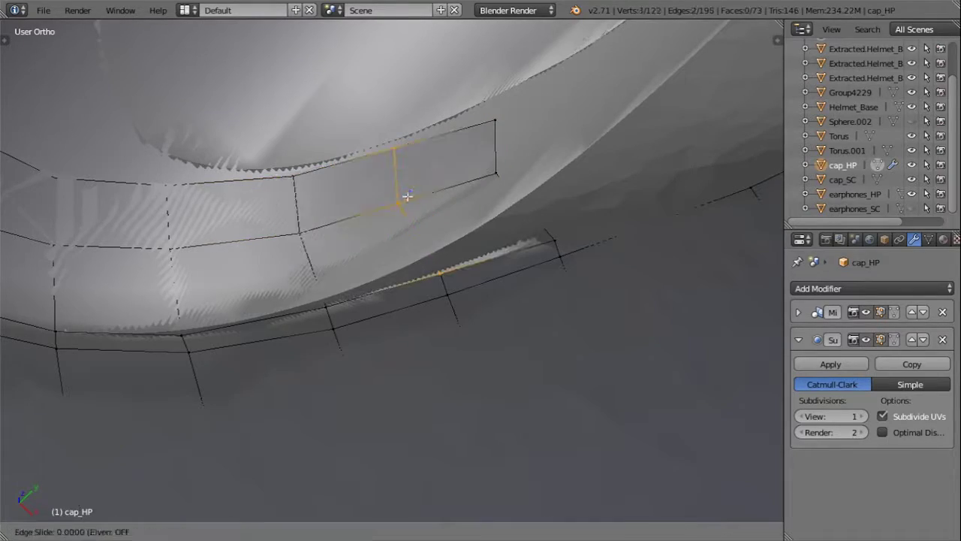
pyautogui.scroll(2, 451, 270)
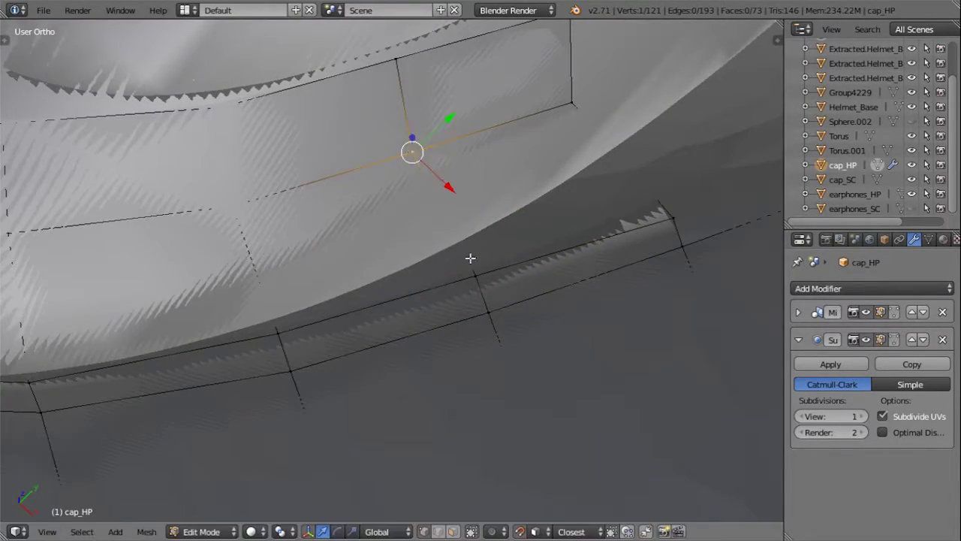
pyautogui.moveTo(453, 283)
pyautogui.mouseDown(button='middle')
pyautogui.moveTo(557, 160)
pyautogui.moveTo(401, 227)
pyautogui.moveTo(388, 263)
pyautogui.moveTo(279, 328)
pyautogui.mouseUp(button='middle')
# Step: Switch cap_HP to Object Mode to inspect it and start moving the selection
pyautogui.press('Tab')
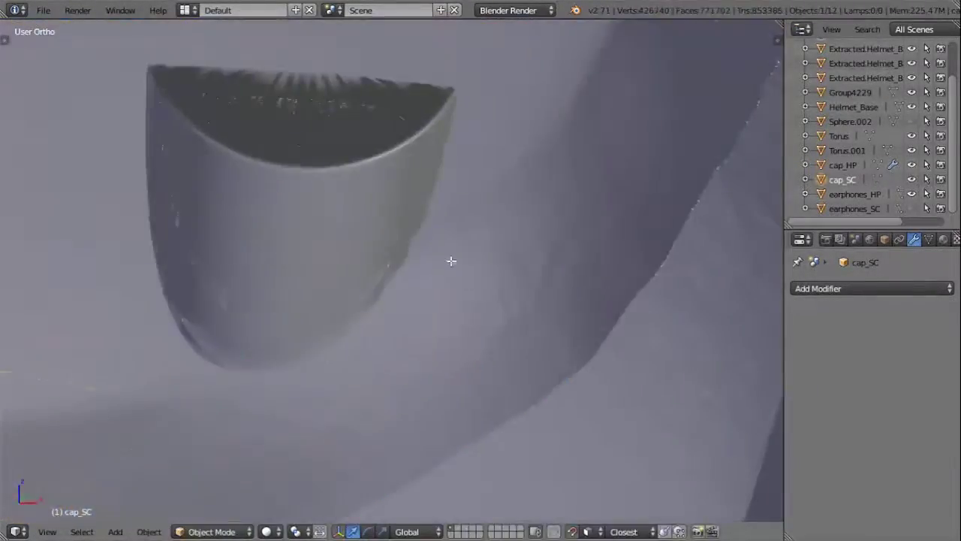
pyautogui.moveTo(418, 281); pyautogui.dragTo(391, 266, button='middle')
pyautogui.press('g')
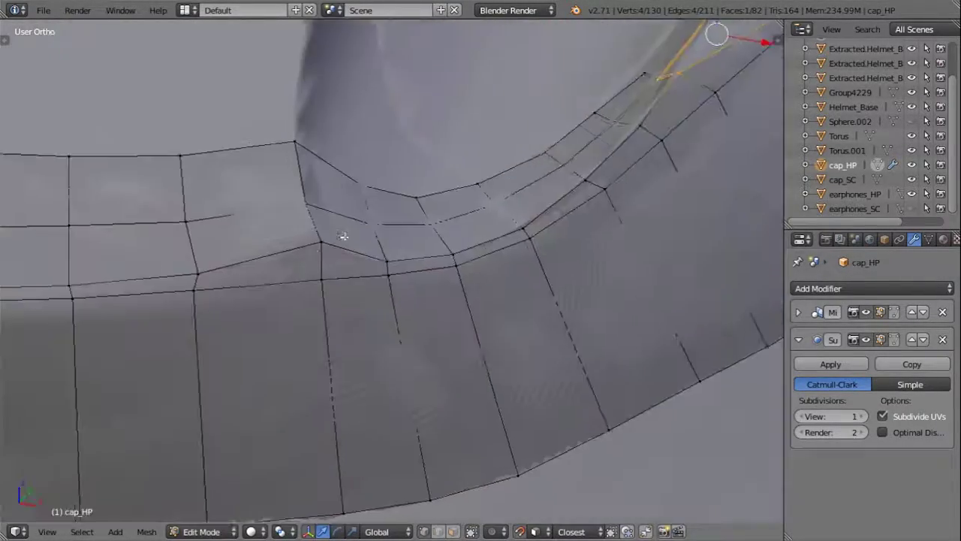
# Step: Move a single strip vertex, then tilt the view onto the rim band
pyautogui.rightClick(391, 223)
pyautogui.press('g')
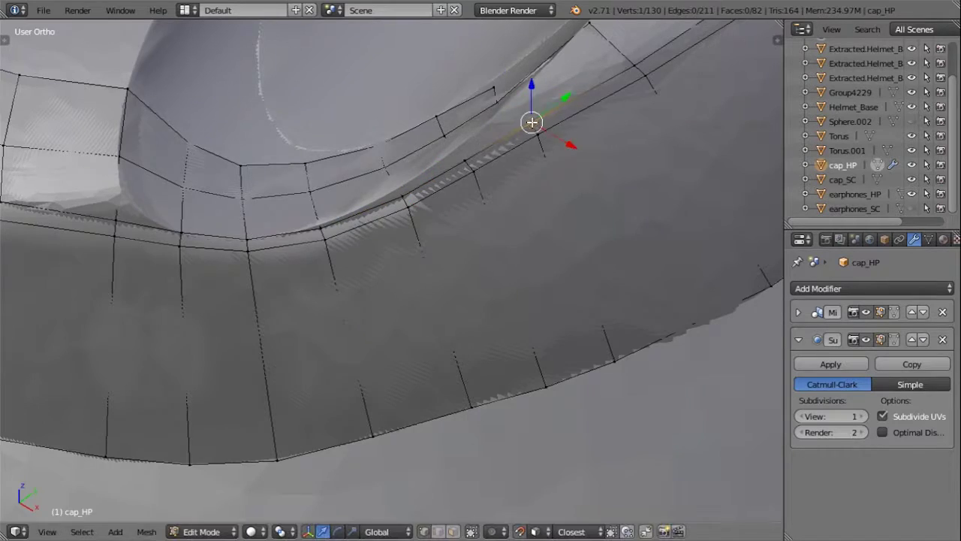
pyautogui.moveTo(532, 121); pyautogui.dragTo(552, 123, button='middle')
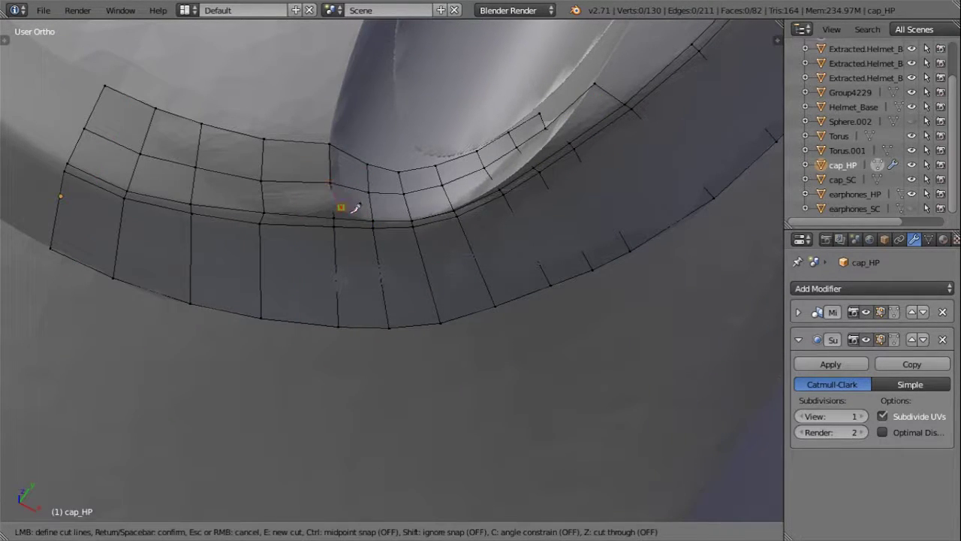
pyautogui.scroll(4, 399, 210)
pyautogui.moveTo(360, 163); pyautogui.dragTo(309, 128, button='middle')
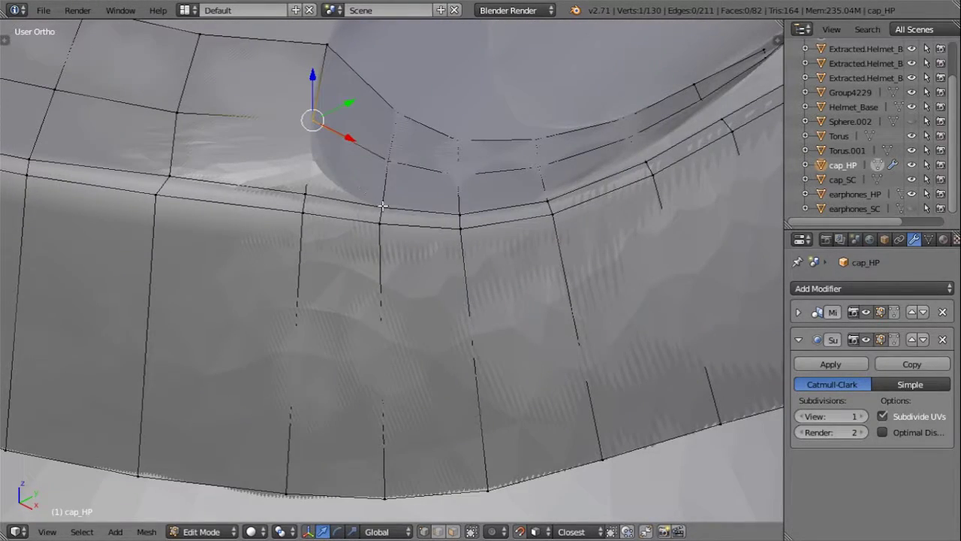
pyautogui.moveTo(364, 165)
pyautogui.mouseDown(button='middle')
pyautogui.moveTo(345, 305)
pyautogui.moveTo(371, 303)
pyautogui.moveTo(421, 331)
pyautogui.mouseUp(button='middle')
# Step: Loop-cut across the rim band and move one of its vertices onto the helmet
pyautogui.hotkey('ctrl', 'r')
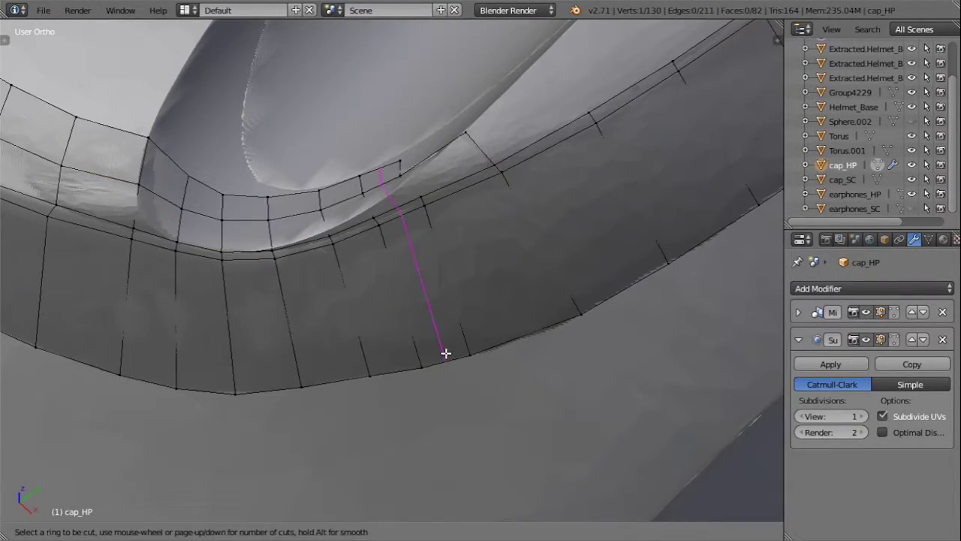
pyautogui.moveTo(382, 185)
pyautogui.mouseDown(button='middle')
pyautogui.moveTo(353, 225)
pyautogui.moveTo(343, 161)
pyautogui.mouseUp(button='middle')
pyautogui.rightClick(343, 158)
pyautogui.press('g')
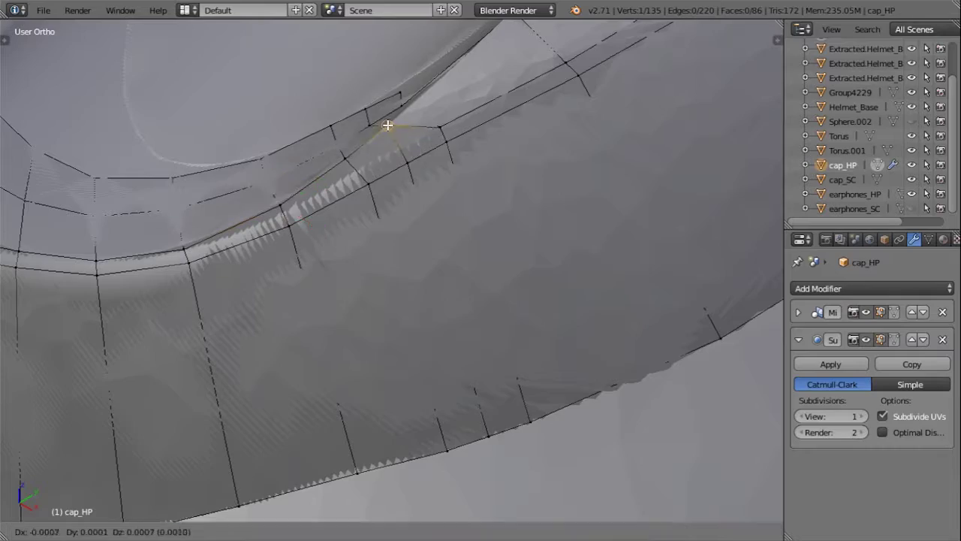
pyautogui.click(423, 92)
pyautogui.moveTo(423, 92)
pyautogui.mouseDown(button='middle')
pyautogui.moveTo(350, 108)
pyautogui.moveTo(449, 155)
pyautogui.moveTo(418, 86)
pyautogui.moveTo(421, 130)
pyautogui.moveTo(563, 90)
pyautogui.moveTo(350, 103)
pyautogui.moveTo(404, 38)
pyautogui.moveTo(462, 166)
pyautogui.moveTo(500, 172)
pyautogui.moveTo(502, 120)
pyautogui.moveTo(393, 200)
pyautogui.moveTo(316, 169)
pyautogui.mouseUp(button='middle')
# Step: Refine that vertex's position up close until the new edge hugs the surface
pyautogui.press('g')
pyautogui.moveTo(398, 112)
pyautogui.mouseDown(button='middle')
pyautogui.moveTo(332, 133)
pyautogui.moveTo(270, 285)
pyautogui.moveTo(236, 153)
pyautogui.mouseUp(button='middle')
pyautogui.press('g')
pyautogui.click(299, 169)
pyautogui.moveTo(298, 169)
pyautogui.mouseDown(button='middle')
pyautogui.moveTo(442, 163)
pyautogui.moveTo(450, 240)
pyautogui.moveTo(382, 146)
pyautogui.moveTo(285, 205)
pyautogui.moveTo(324, 361)
pyautogui.moveTo(340, 237)
pyautogui.mouseUp(button='middle')
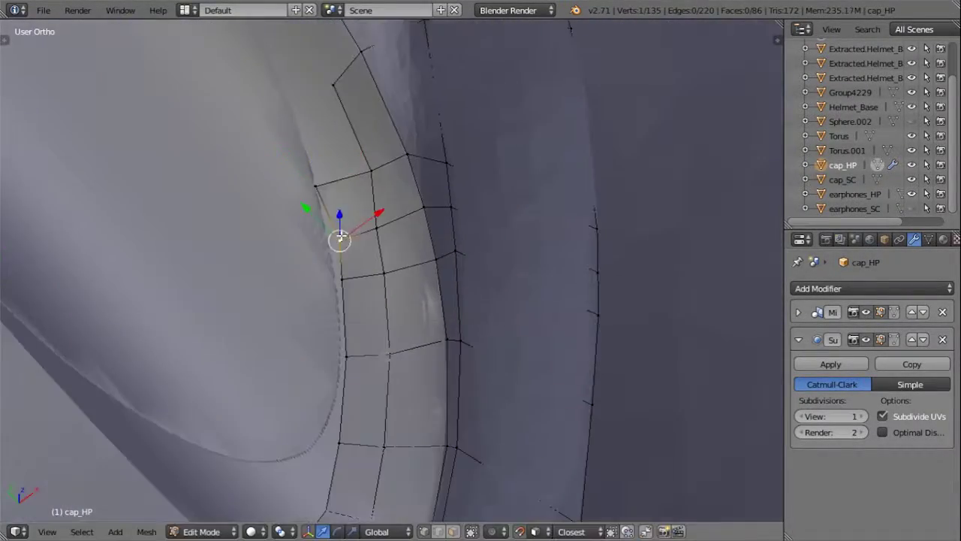
# Step: Move several cap_HP vertices onto the helmet surface along the visor's curve
pyautogui.moveTo(345, 349); pyautogui.dragTo(324, 262, button='middle')
pyautogui.click(322, 225)
pyautogui.moveTo(270, 293); pyautogui.dragTo(242, 324, button='middle')
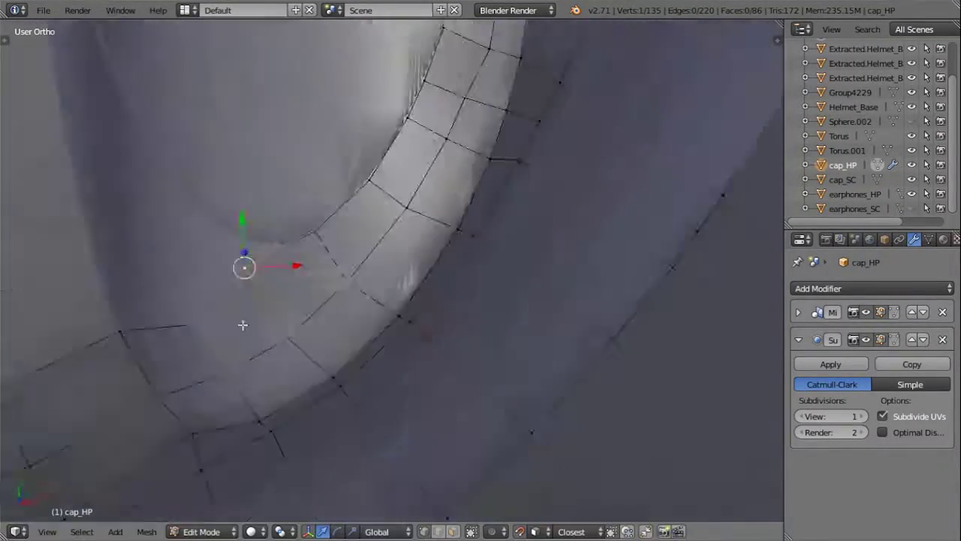
pyautogui.press('g')
pyautogui.click(160, 213)
pyautogui.moveTo(160, 212); pyautogui.dragTo(131, 258, button='middle')
pyautogui.press('g')
pyautogui.click(188, 269)
pyautogui.moveTo(188, 270); pyautogui.dragTo(171, 253, button='middle')
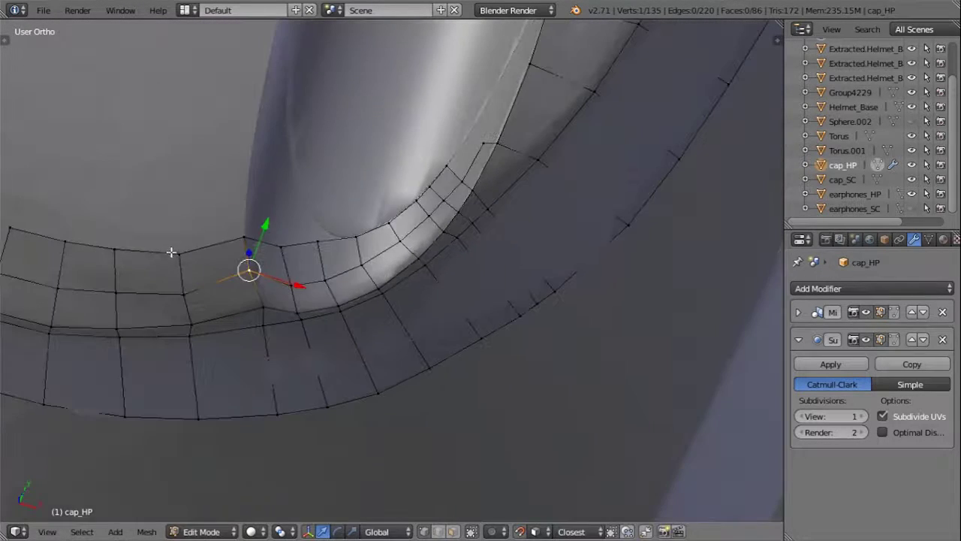
pyautogui.click(320, 232)
pyautogui.moveTo(320, 232); pyautogui.dragTo(176, 193, button='middle')
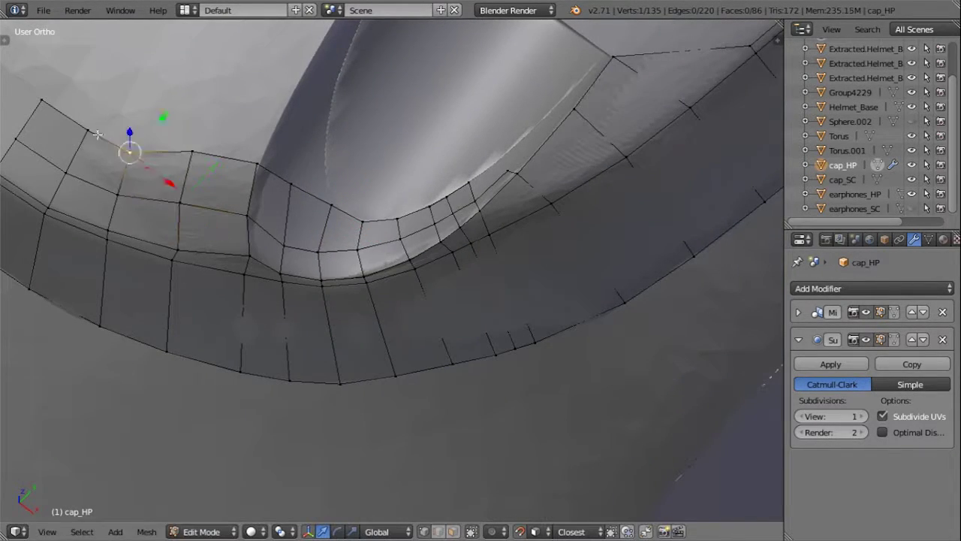
# Step: Select more cap_HP vertices and place them on the sculpt around the visor edge
pyautogui.rightClick(52, 89)
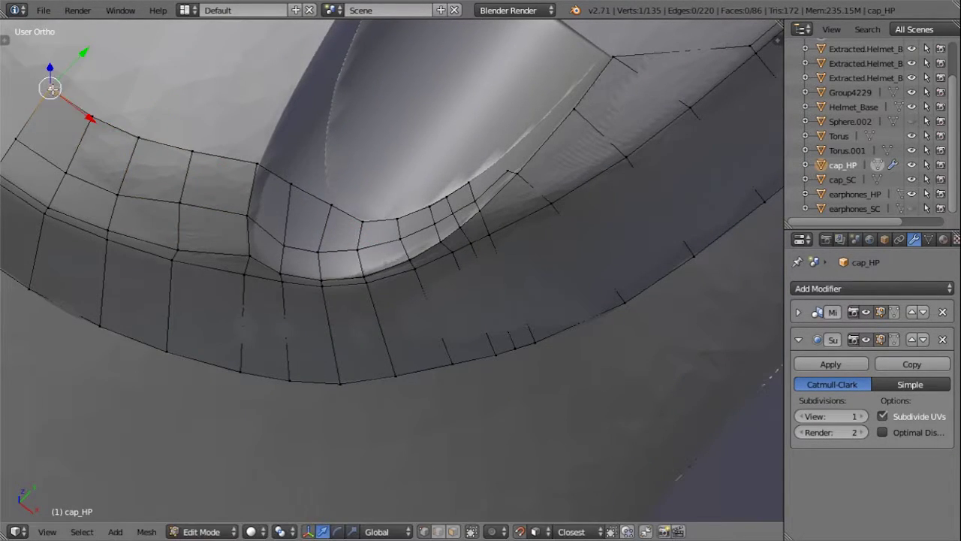
pyautogui.click(116, 186)
pyautogui.moveTo(117, 185); pyautogui.dragTo(358, 264, button='middle')
pyautogui.press('g')
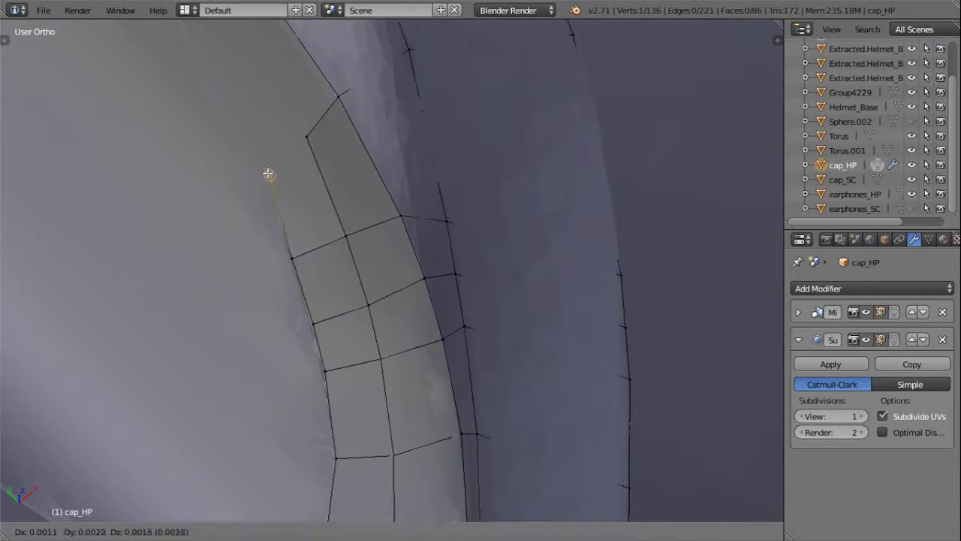
pyautogui.click(297, 130)
pyautogui.moveTo(297, 130); pyautogui.dragTo(345, 155, button='middle')
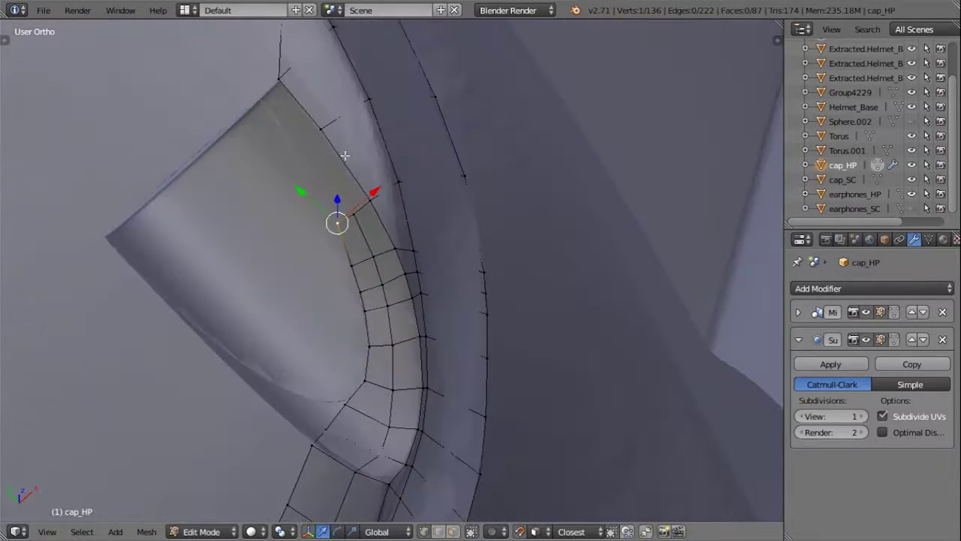
pyautogui.click(299, 151)
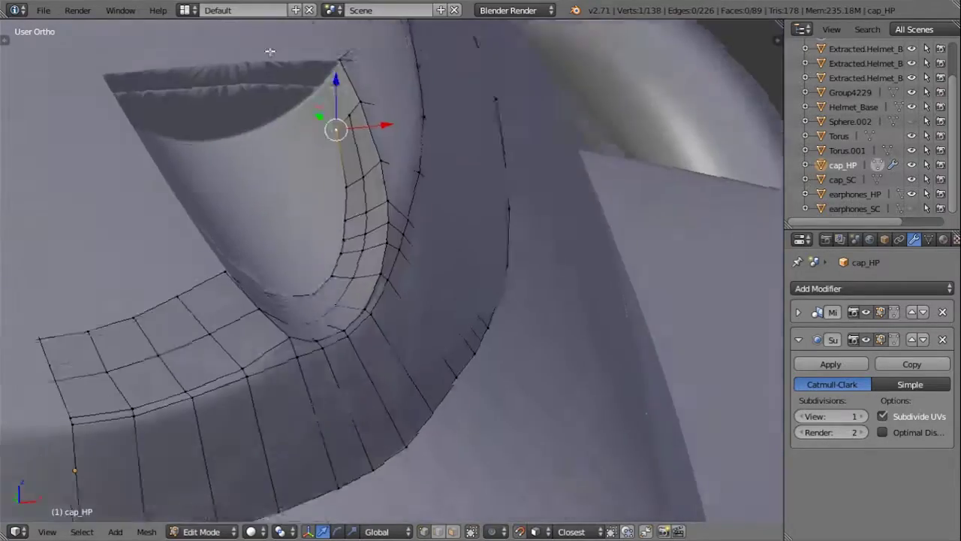
pyautogui.moveTo(299, 152)
pyautogui.mouseDown(button='middle')
pyautogui.moveTo(454, 310)
pyautogui.moveTo(289, 377)
pyautogui.mouseUp(button='middle')
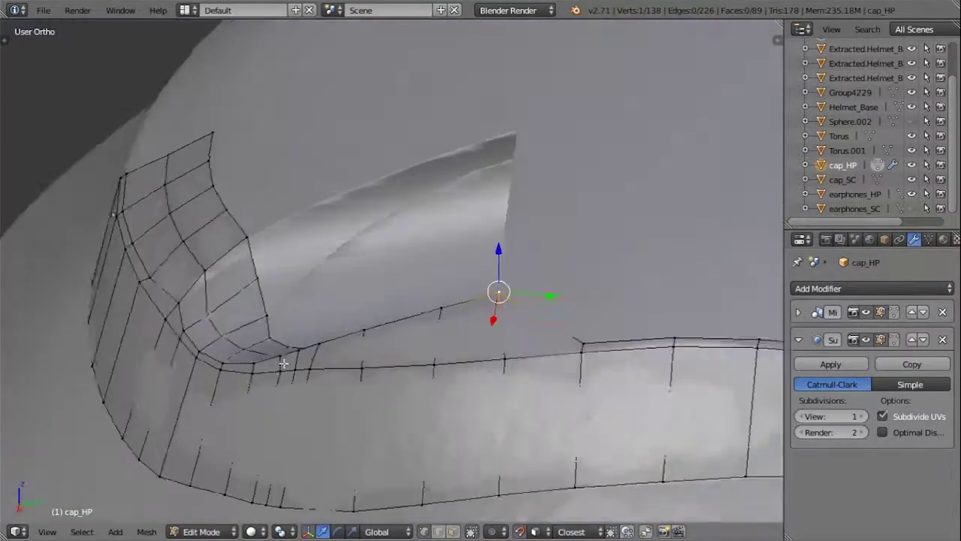
# Step: Add a loop cut across the face strip and snap one new vertex onto the surface
pyautogui.hotkey('ctrl', 'r')
pyautogui.click(299, 373)
pyautogui.rightClick(350, 335)
pyautogui.moveTo(350, 335)
pyautogui.mouseDown(button='middle')
pyautogui.moveTo(390, 330)
pyautogui.moveTo(397, 342)
pyautogui.mouseUp(button='middle')
pyautogui.press('g')
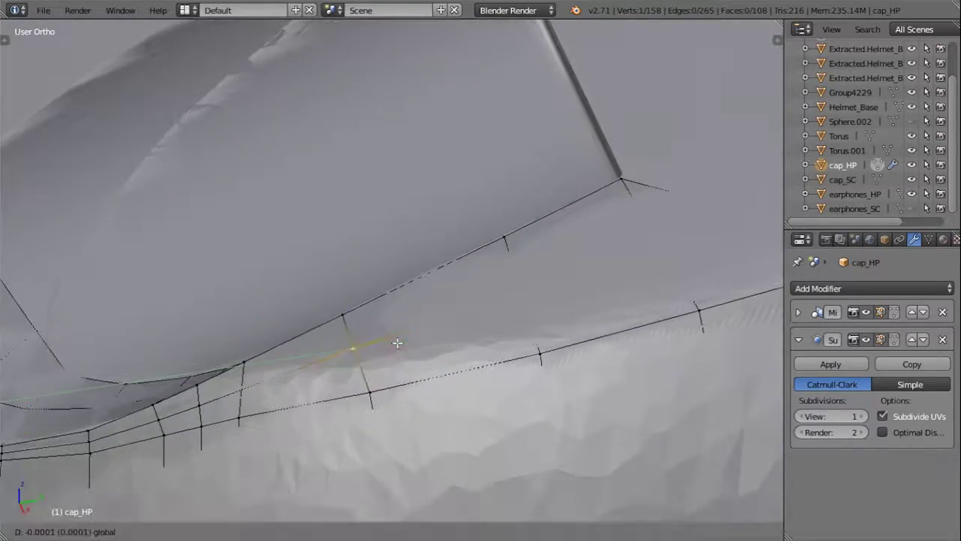
pyautogui.click(368, 392)
pyautogui.moveTo(368, 392); pyautogui.dragTo(501, 321, button='middle')
pyautogui.moveTo(648, 235)
pyautogui.mouseDown(button='middle')
pyautogui.moveTo(603, 293)
pyautogui.moveTo(526, 337)
pyautogui.moveTo(247, 395)
pyautogui.moveTo(406, 270)
pyautogui.moveTo(317, 406)
pyautogui.moveTo(522, 368)
pyautogui.moveTo(443, 311)
pyautogui.moveTo(554, 244)
pyautogui.moveTo(181, 357)
pyautogui.moveTo(348, 204)
pyautogui.mouseUp(button='middle')
# Step: Make cap_HP active again in Edit Mode and fill four chosen vertices with a face
pyautogui.press('Tab')
pyautogui.click(406, 270)
pyautogui.rightClick(182, 356)
pyautogui.press('Tab')
pyautogui.press('g')
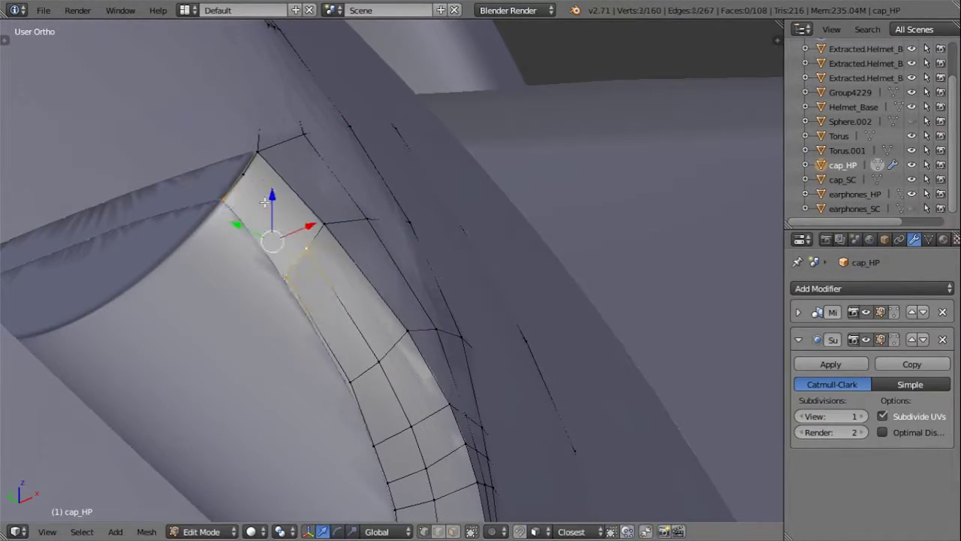
pyautogui.press('f')
# Step: Reposition vertices onto the helmet and extrude a new vertex at the corner
pyautogui.moveTo(275, 194); pyautogui.dragTo(403, 209, button='middle')
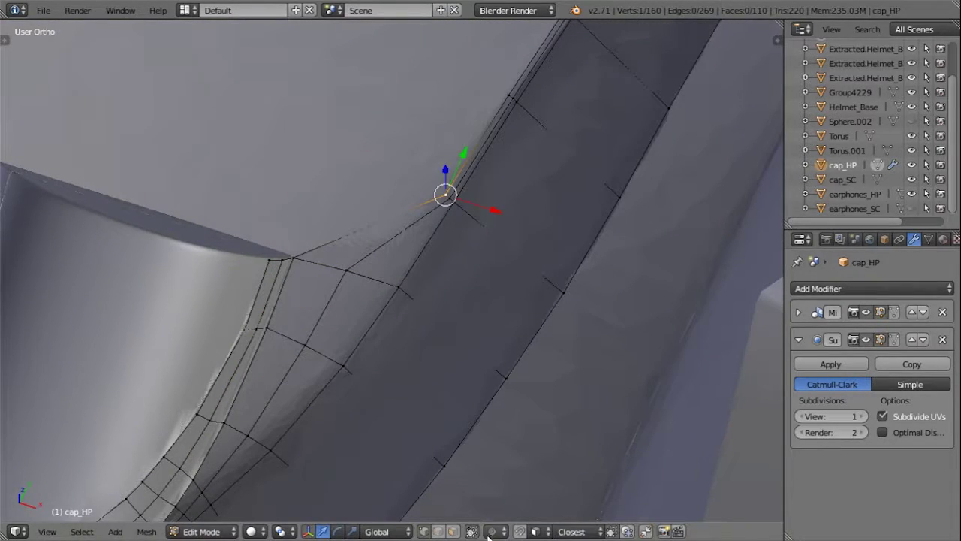
pyautogui.press('g')
pyautogui.click(386, 157)
pyautogui.moveTo(386, 157)
pyautogui.mouseDown(button='middle')
pyautogui.moveTo(414, 213)
pyautogui.moveTo(340, 303)
pyautogui.moveTo(396, 278)
pyautogui.mouseUp(button='middle')
pyautogui.click(481, 206)
pyautogui.moveTo(481, 206)
pyautogui.mouseDown(button='middle')
pyautogui.moveTo(438, 321)
pyautogui.moveTo(476, 272)
pyautogui.moveTo(440, 236)
pyautogui.moveTo(398, 307)
pyautogui.moveTo(389, 247)
pyautogui.mouseUp(button='middle')
pyautogui.scroll(3, 398, 307)
pyautogui.press('g')
pyautogui.press('g')
pyautogui.click(368, 337)
pyautogui.moveTo(368, 337)
pyautogui.mouseDown(button='middle')
pyautogui.moveTo(212, 318)
pyautogui.moveTo(208, 348)
pyautogui.moveTo(252, 330)
pyautogui.moveTo(248, 315)
pyautogui.mouseUp(button='middle')
pyautogui.press('e')
pyautogui.click(226, 335)
# Step: Dissolve the unneeded vertex and merge the selected vertices into one
pyautogui.press('x')
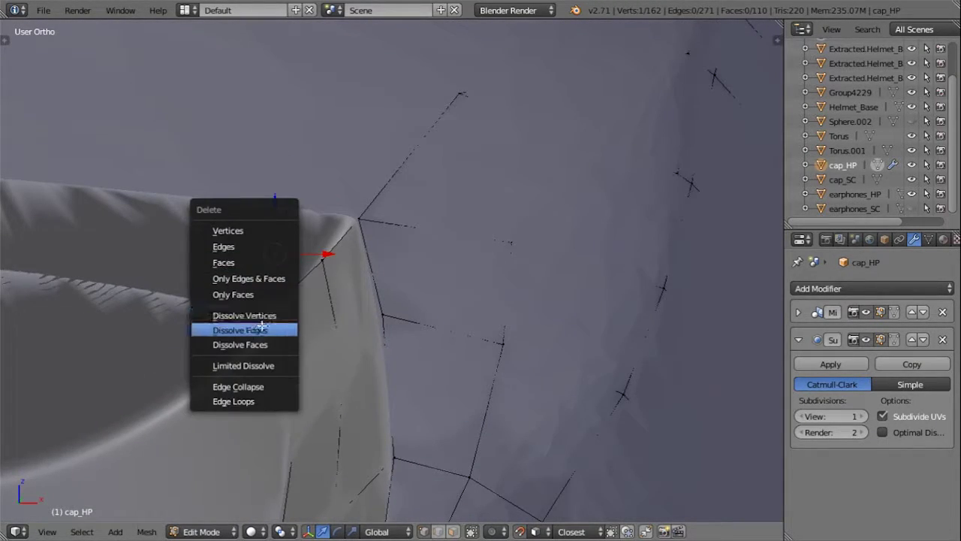
pyautogui.click(248, 328)
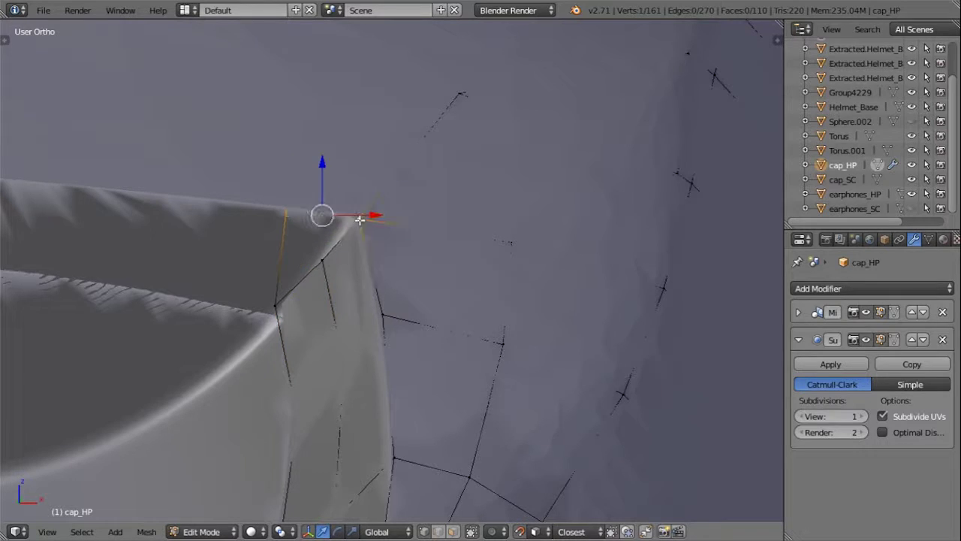
pyautogui.keyDown('shift'); pyautogui.rightClick(310, 258); pyautogui.keyUp('shift')
pyautogui.hotkey('alt', 'm')
pyautogui.moveTo(314, 258)
pyautogui.mouseDown(button='middle')
pyautogui.moveTo(364, 311)
pyautogui.moveTo(318, 264)
pyautogui.moveTo(634, 202)
pyautogui.mouseUp(button='middle')
# Step: Add two loop cuts across the cap_HP face strip
pyautogui.hotkey('ctrl', 'r')
pyautogui.click(651, 168)
pyautogui.moveTo(650, 169)
pyautogui.mouseDown(button='middle')
pyautogui.moveTo(498, 290)
pyautogui.moveTo(563, 187)
pyautogui.mouseUp(button='middle')
pyautogui.hotkey('ctrl', 'r')
pyautogui.click(563, 187)
pyautogui.click(304, 253)
# Step: Extrude a vertex upward, fill a face, and snap a vertex onto the helmet surface
pyautogui.press('e')
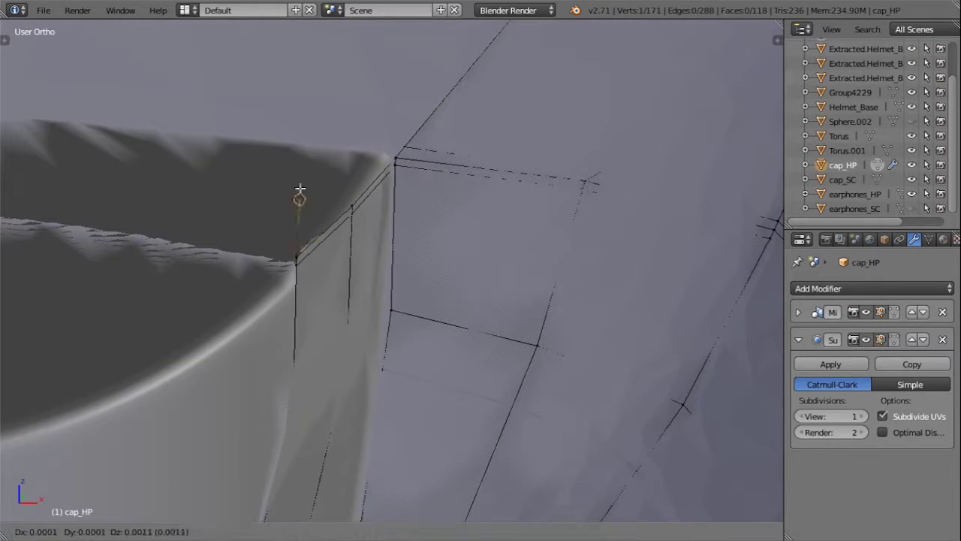
pyautogui.click(366, 161)
pyautogui.moveTo(312, 246)
pyautogui.mouseDown(button='middle')
pyautogui.moveTo(391, 140)
pyautogui.moveTo(427, 232)
pyautogui.moveTo(278, 315)
pyautogui.moveTo(457, 165)
pyautogui.mouseUp(button='middle')
pyautogui.press('f')
pyautogui.rightClick(400, 142)
pyautogui.press('g')
pyautogui.click(399, 142)
pyautogui.moveTo(400, 143)
pyautogui.mouseDown(button='middle')
pyautogui.moveTo(326, 118)
pyautogui.moveTo(401, 329)
pyautogui.moveTo(434, 328)
pyautogui.moveTo(440, 275)
pyautogui.mouseUp(button='middle')
pyautogui.press('e')
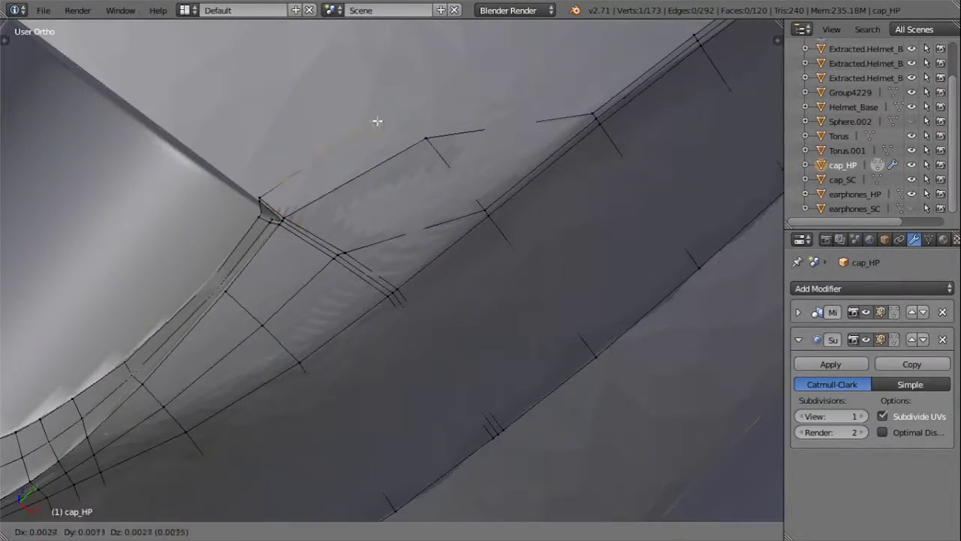
pyautogui.moveTo(278, 196)
pyautogui.mouseDown(button='middle')
pyautogui.moveTo(259, 218)
pyautogui.moveTo(438, 248)
pyautogui.moveTo(360, 369)
pyautogui.moveTo(296, 347)
pyautogui.moveTo(320, 280)
pyautogui.moveTo(450, 281)
pyautogui.moveTo(360, 281)
pyautogui.mouseUp(button='middle')
pyautogui.press('Tab')
pyautogui.press('Tab')
# Step: Extrude vertices from the corner along the rim, undoing the last extrusions
pyautogui.rightClick(277, 228)
pyautogui.press('e')
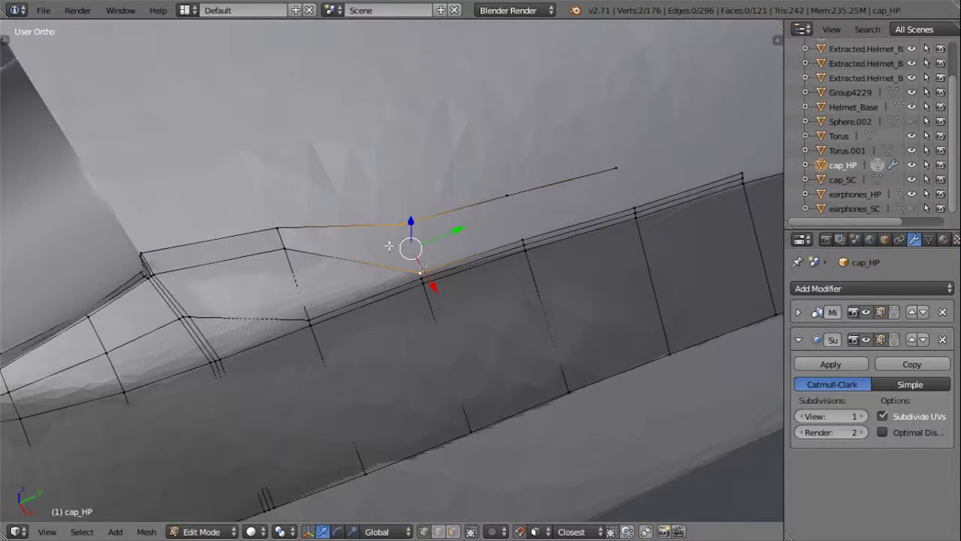
pyautogui.press('e')
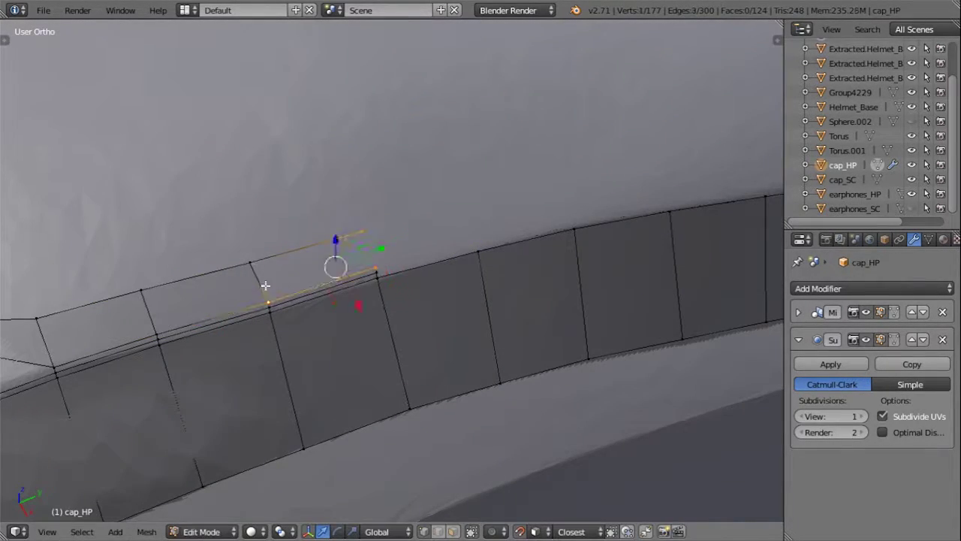
pyautogui.press('e')
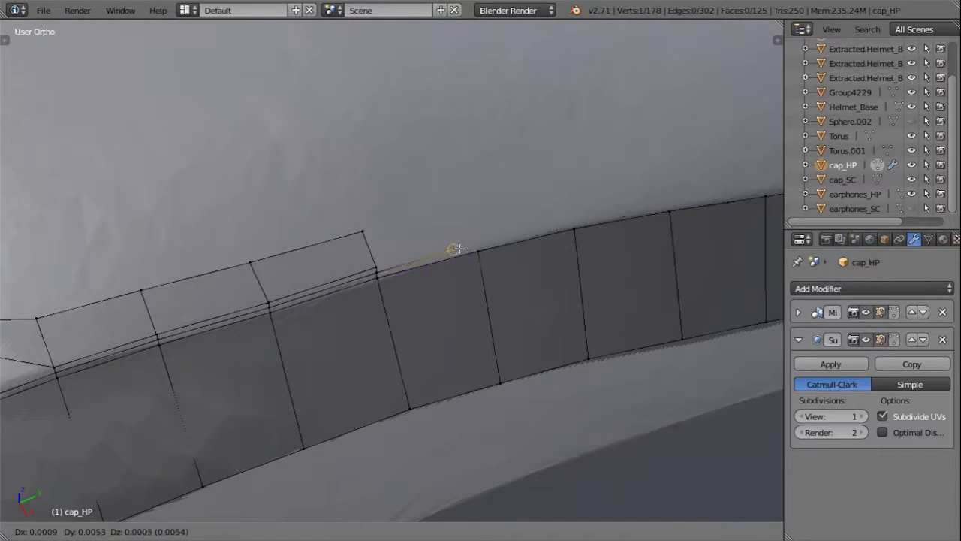
pyautogui.click(574, 222)
pyautogui.moveTo(574, 223); pyautogui.dragTo(311, 296, button='middle')
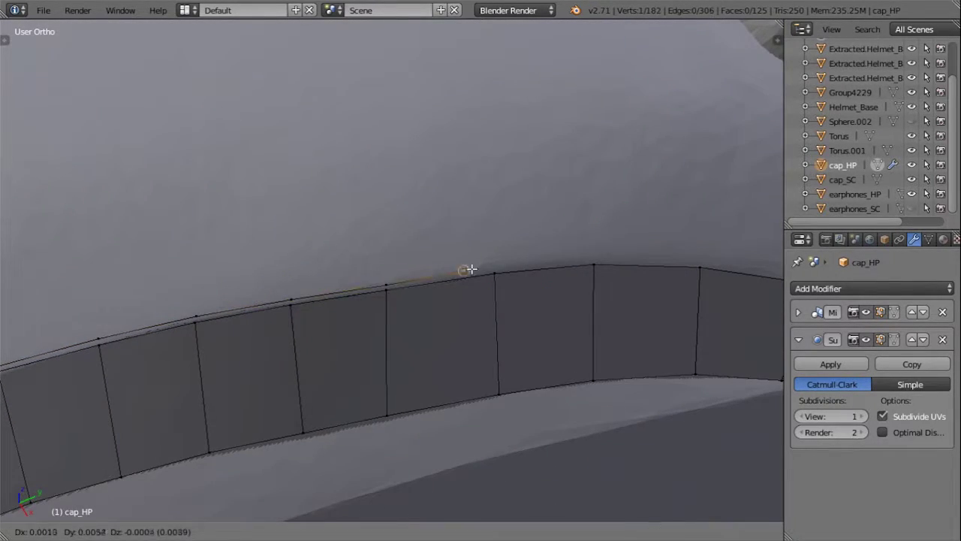
pyautogui.click(593, 258)
pyautogui.moveTo(592, 258); pyautogui.dragTo(305, 284, button='middle')
pyautogui.press('e')
pyautogui.moveTo(425, 301)
pyautogui.mouseDown(button='middle')
pyautogui.moveTo(307, 230)
pyautogui.moveTo(447, 225)
pyautogui.moveTo(358, 234)
pyautogui.mouseUp(button='middle')
pyautogui.hotkey('ctrl', 'z')
pyautogui.hotkey('ctrl', 'z')
pyautogui.hotkey('ctrl', 'z')
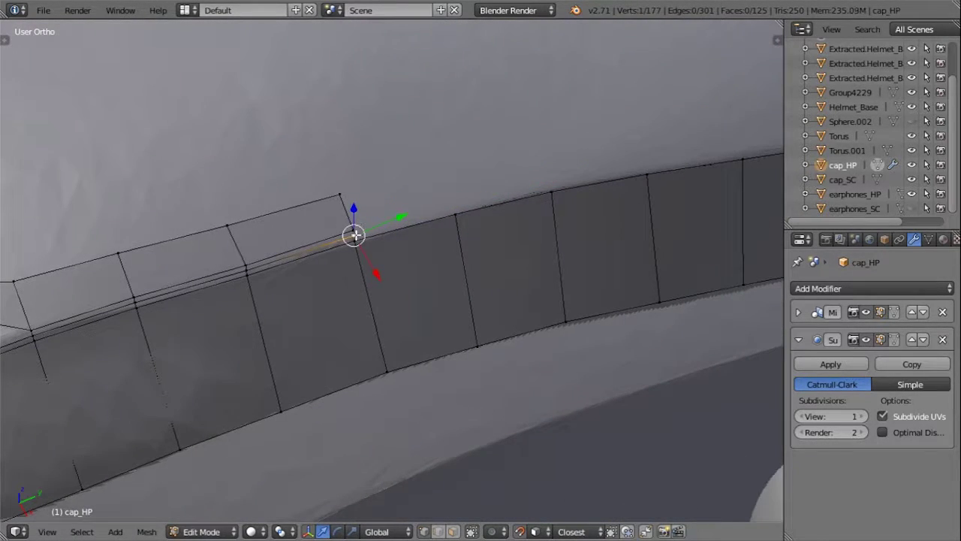
# Step: Extrude new segments along the rim and fill three faces between them
pyautogui.press('e')
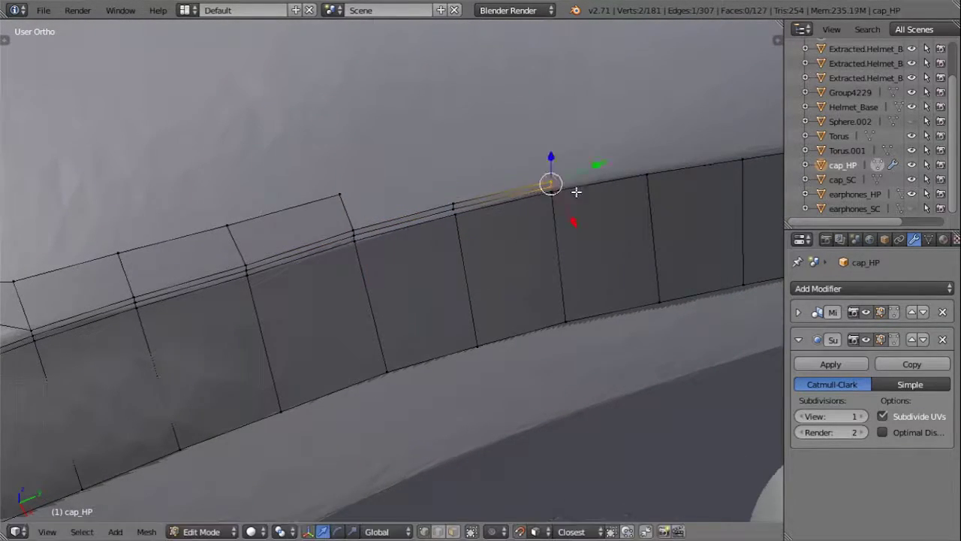
pyautogui.moveTo(576, 191); pyautogui.dragTo(396, 232, button='middle')
pyautogui.press('e')
pyautogui.click(490, 218)
pyautogui.press('e')
pyautogui.click(598, 204)
pyautogui.press('e')
pyautogui.click(699, 197)
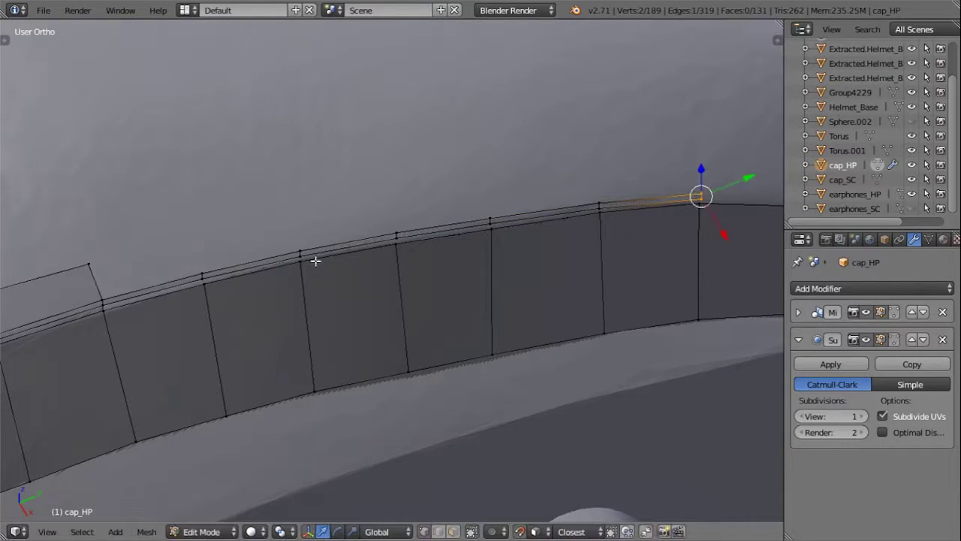
pyautogui.press('f')
pyautogui.scroll(2, 349, 254)
pyautogui.press('f')
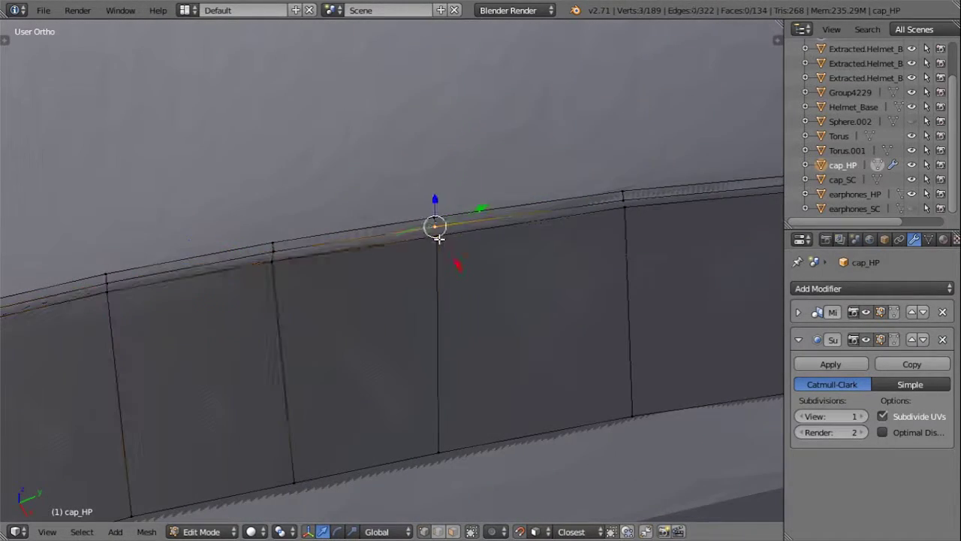
pyautogui.press('f')
# Step: Extrude two more vertices further along the cap's rim
pyautogui.press('e')
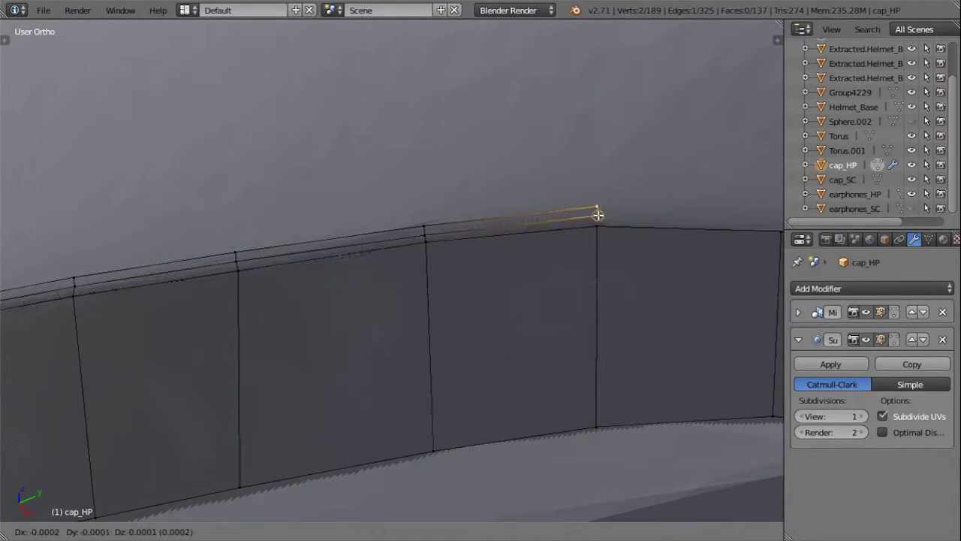
pyautogui.click(600, 214)
pyautogui.moveTo(601, 214); pyautogui.dragTo(293, 305, button='middle')
pyautogui.press('e')
pyautogui.click(628, 298)
pyautogui.moveTo(628, 298); pyautogui.dragTo(388, 262, button='middle')
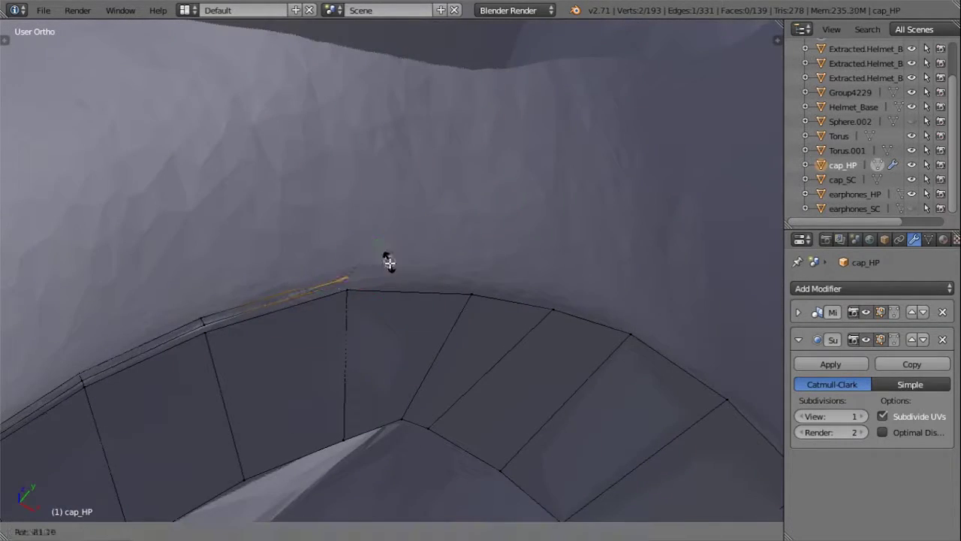
pyautogui.scroll(3, 388, 262)
# Step: Extrude two further rim segments and inspect the new face strip
pyautogui.press('e')
pyautogui.click(593, 309)
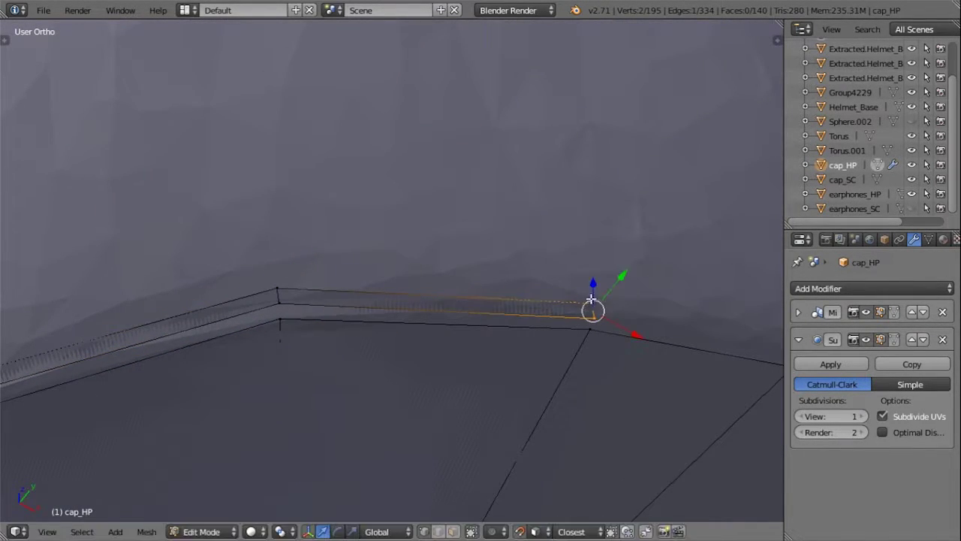
pyautogui.moveTo(593, 309); pyautogui.dragTo(271, 283, button='middle')
pyautogui.press('e')
pyautogui.press('e')
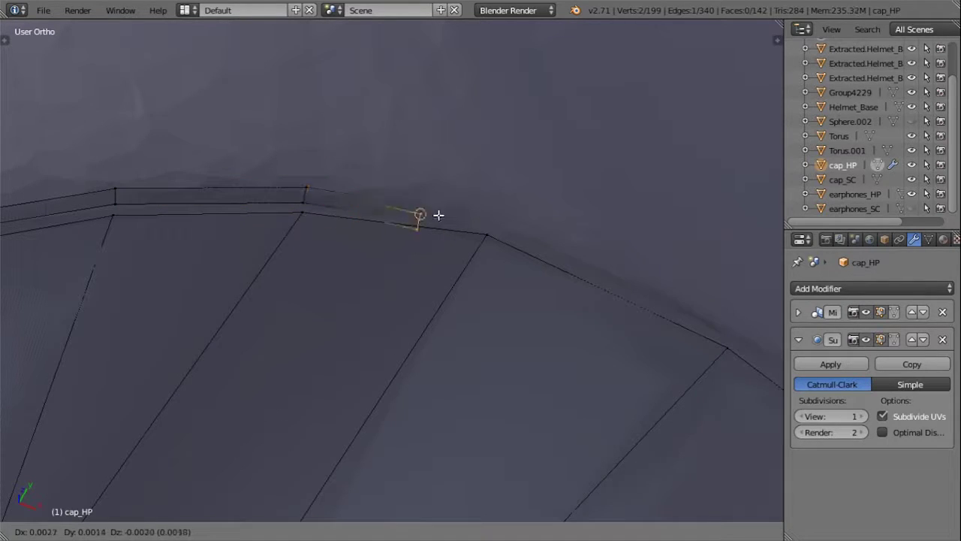
pyautogui.click(493, 215)
pyautogui.moveTo(304, 203); pyautogui.dragTo(280, 197, button='middle')
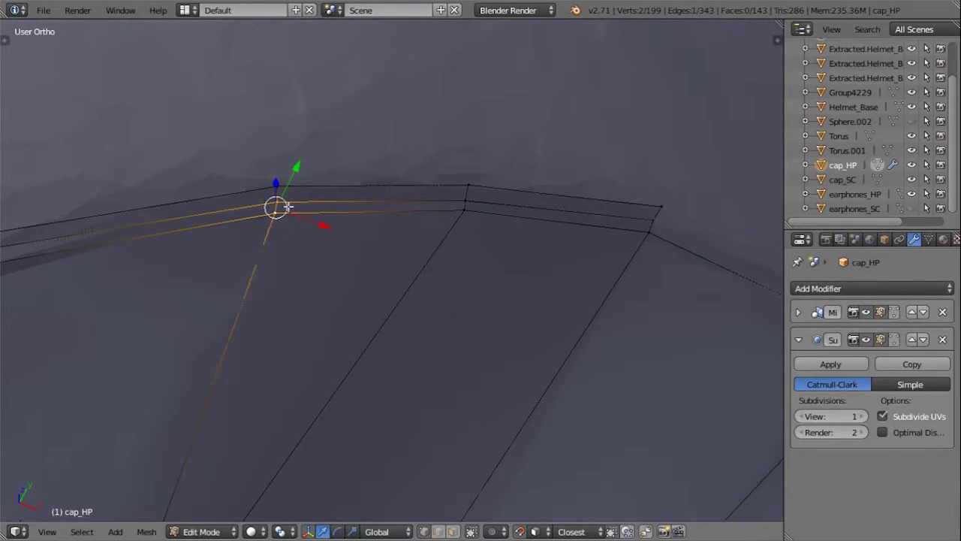
pyautogui.moveTo(292, 246)
pyautogui.mouseDown(button='middle')
pyautogui.moveTo(553, 172)
pyautogui.moveTo(225, 330)
pyautogui.moveTo(442, 278)
pyautogui.moveTo(485, 223)
pyautogui.moveTo(392, 286)
pyautogui.moveTo(530, 263)
pyautogui.mouseUp(button='middle')
pyautogui.scroll(3, 221, 241)
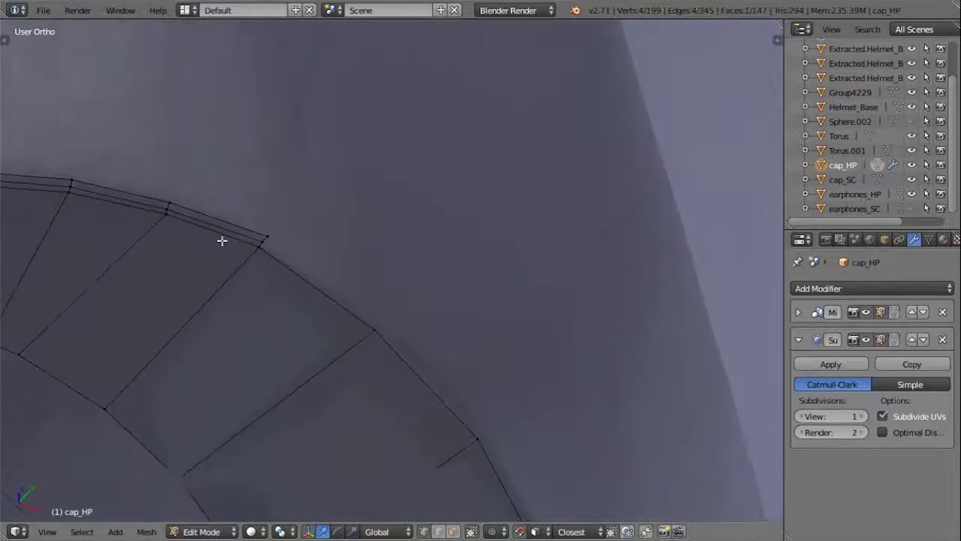
# Step: Extrude selected rim vertices, then return to Object Mode to view the whole cap
pyautogui.rightClick(367, 331)
pyautogui.press('e')
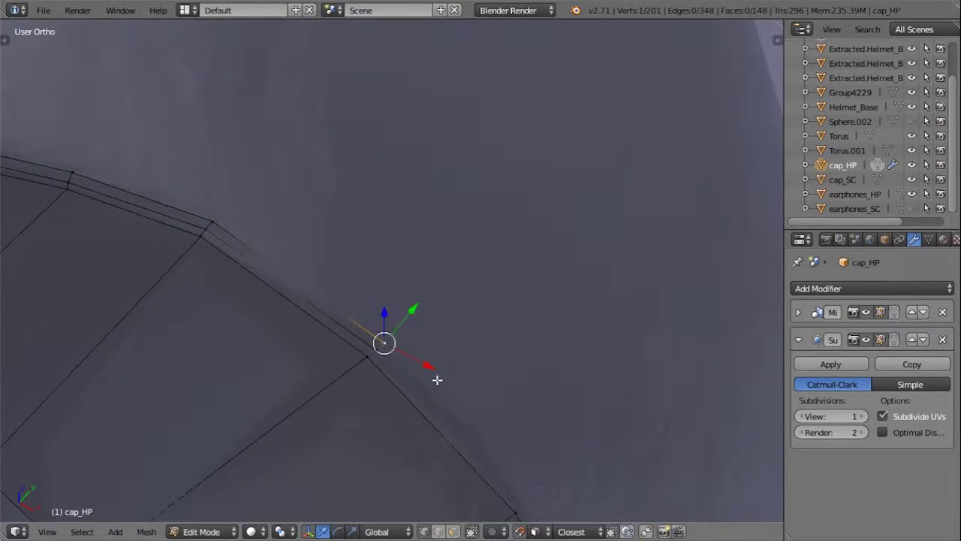
pyautogui.moveTo(437, 380); pyautogui.dragTo(246, 194, button='middle')
pyautogui.keyDown('shift'); pyautogui.rightClick(245, 194); pyautogui.keyUp('shift')
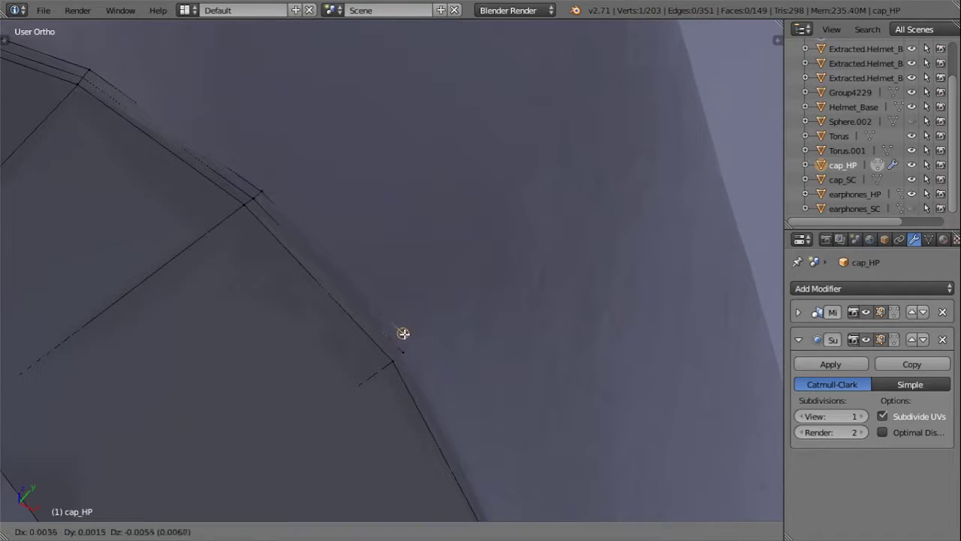
pyautogui.scroll(-2, 267, 198)
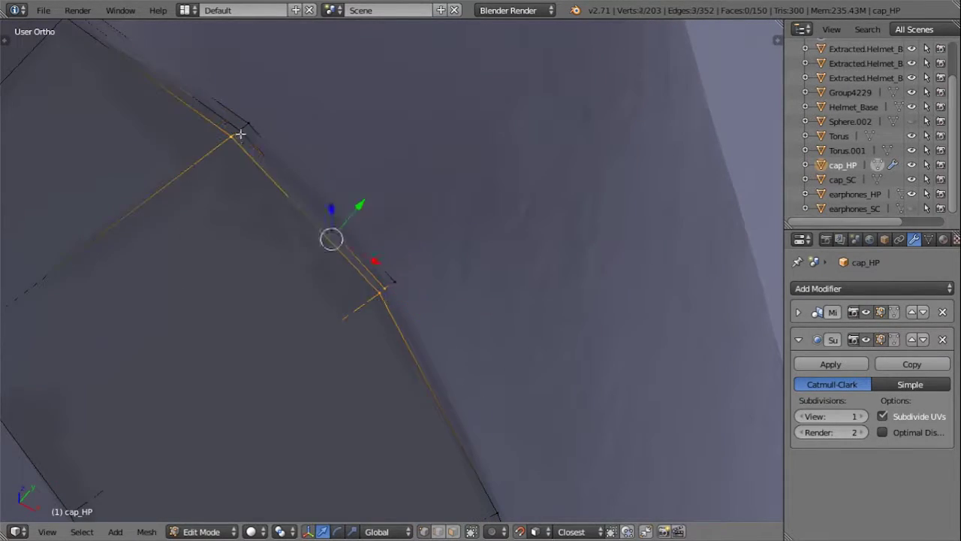
pyautogui.moveTo(267, 198)
pyautogui.mouseDown(button='middle')
pyautogui.moveTo(540, 253)
pyautogui.moveTo(571, 418)
pyautogui.moveTo(485, 269)
pyautogui.mouseUp(button='middle')
pyautogui.press('Tab')
# Step: In Edit Mode, extend the cap_HP strip's end vertex along the helmet rim onto the sculpt surface
pyautogui.scroll(-5, 485, 269)
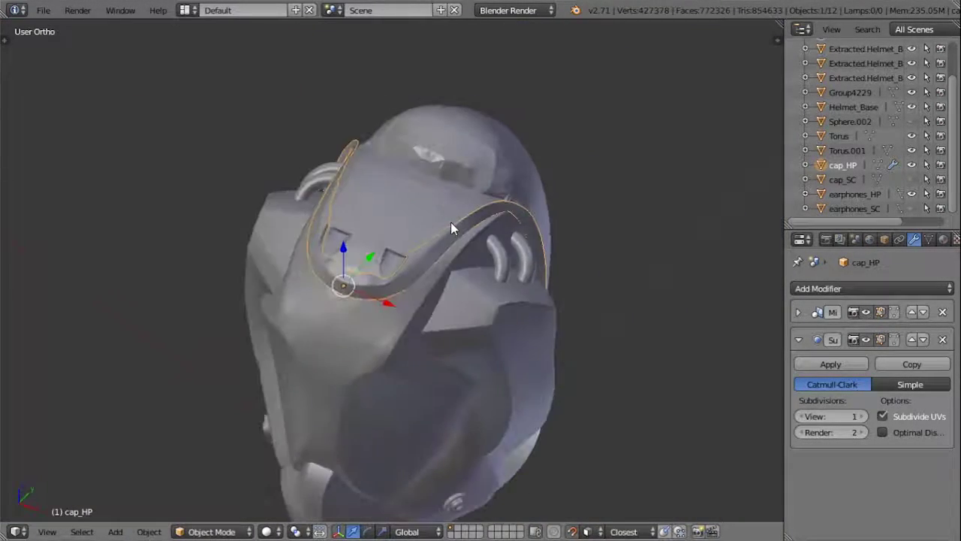
pyautogui.moveTo(451, 224); pyautogui.dragTo(420, 240, button='middle')
pyautogui.press('Tab')
pyautogui.scroll(5, 408, 251)
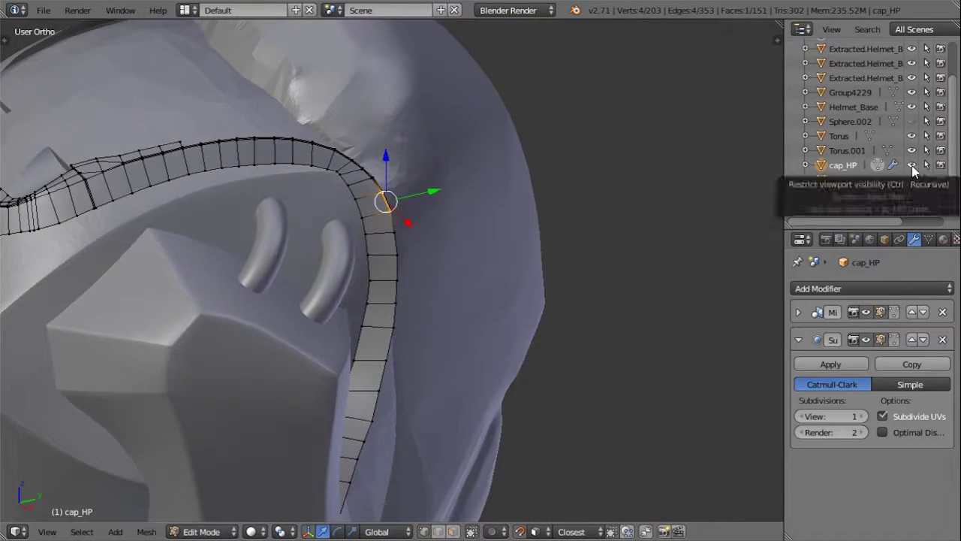
pyautogui.scroll(4, 361, 208)
pyautogui.scroll(-3, 361, 208)
pyautogui.scroll(3, 361, 208)
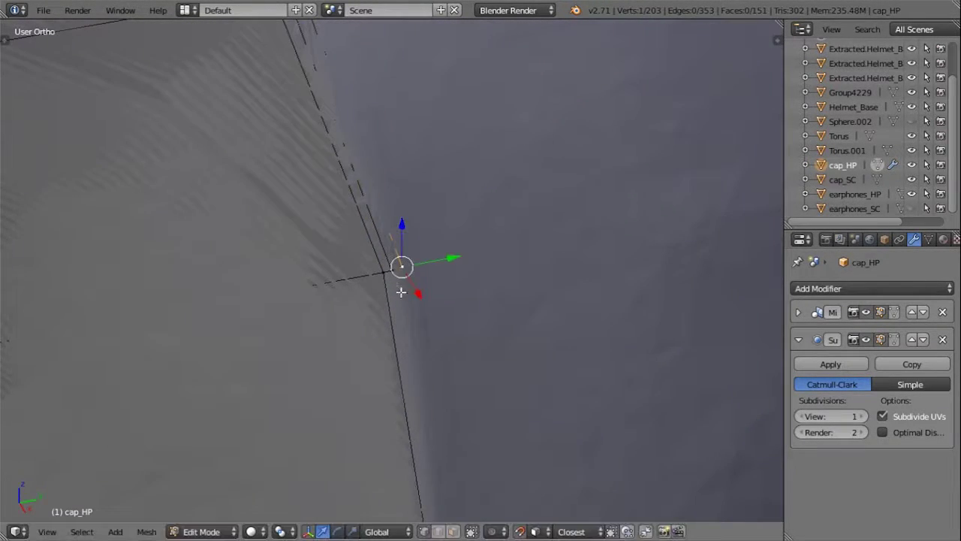
pyautogui.rightClick(389, 98)
pyautogui.click(418, 440)
pyautogui.press('e')
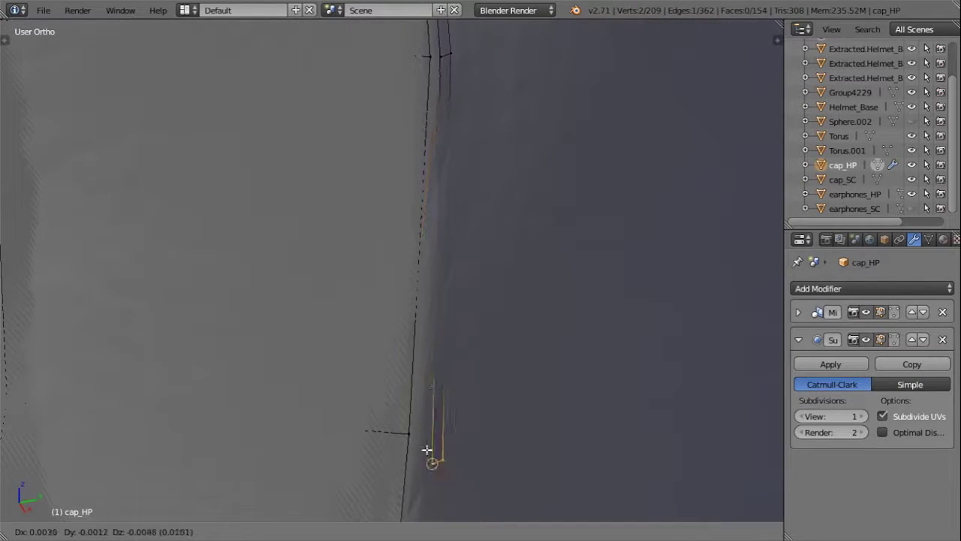
pyautogui.click(428, 455)
# Step: Extrude the next strip edges into two new faces along the rim
pyautogui.rightClick(448, 96)
pyautogui.scroll(-3, 439, 117)
pyautogui.press('e')
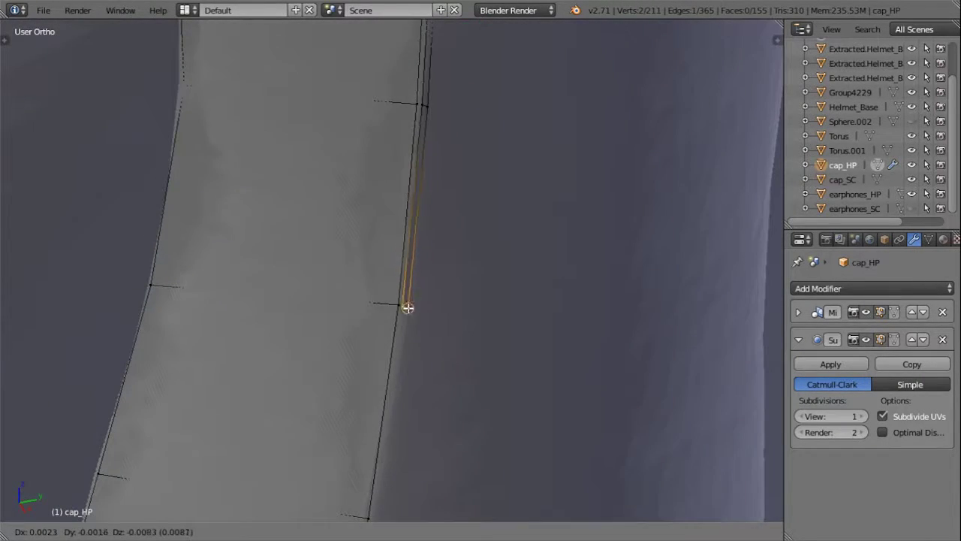
pyautogui.click(407, 307)
pyautogui.scroll(3, 403, 173)
pyautogui.press('e')
pyautogui.click(408, 207)
# Step: Extrude two more faces further along the rim strip
pyautogui.scroll(-3, 396, 307)
pyautogui.press('e')
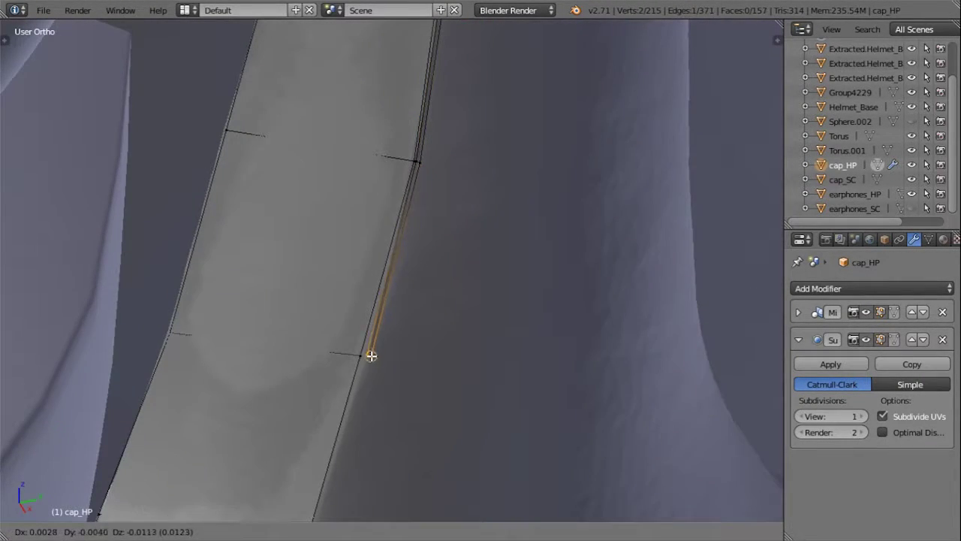
pyautogui.click(369, 353)
pyautogui.scroll(3, 374, 325)
pyautogui.scroll(-2, 408, 265)
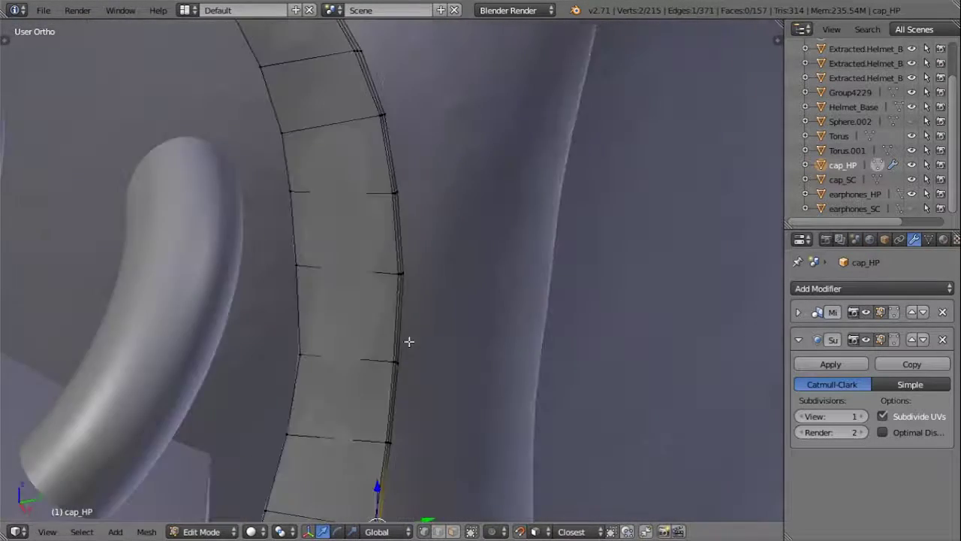
pyautogui.scroll(5, 407, 339)
pyautogui.scroll(-2, 426, 161)
pyautogui.press('e')
pyautogui.click(468, 185)
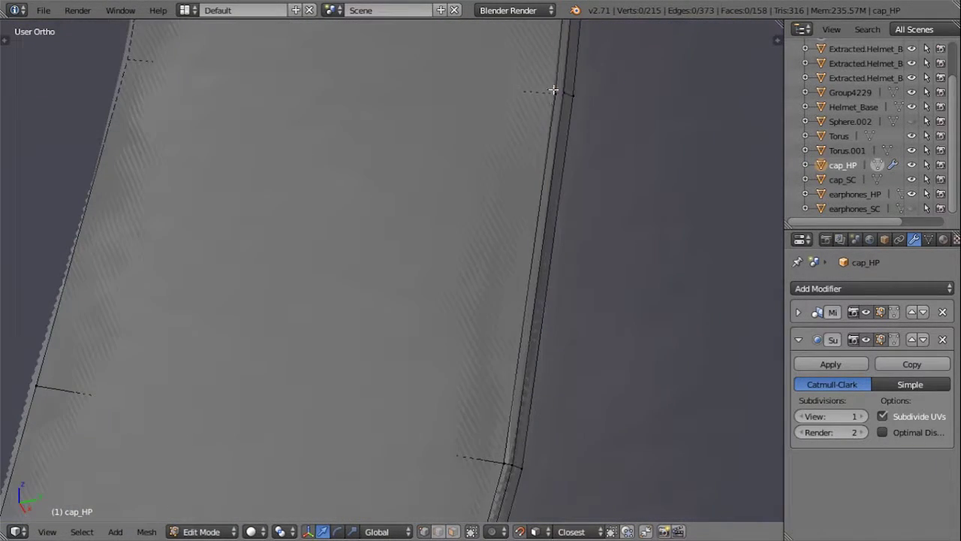
pyautogui.scroll(4, 518, 181)
# Step: Fill three remaining gaps in the strip with new faces
pyautogui.press('f')
pyautogui.scroll(-1, 470, 266)
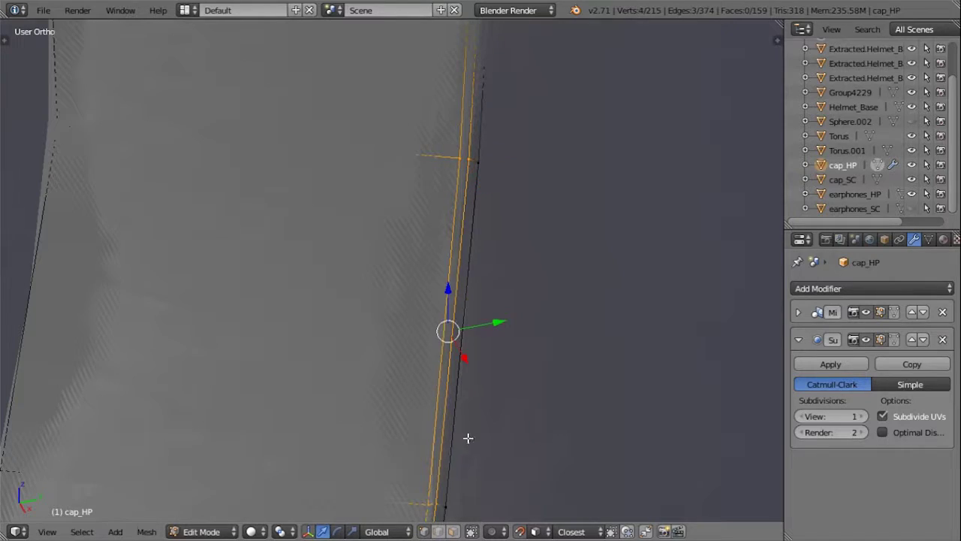
pyautogui.scroll(-2, 468, 438)
pyautogui.press('f')
pyautogui.scroll(4, 430, 473)
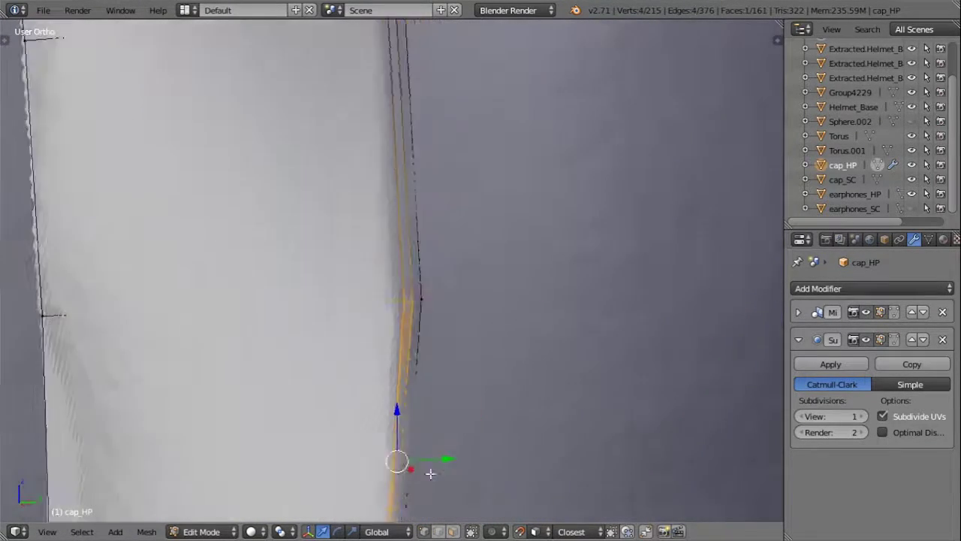
pyautogui.scroll(-2, 430, 473)
pyautogui.press('f')
pyautogui.scroll(2, 437, 106)
# Step: Check the strip in Object Mode, then reposition its lower vertex in Edit Mode
pyautogui.press('Tab')
pyautogui.scroll(-3, 472, 369)
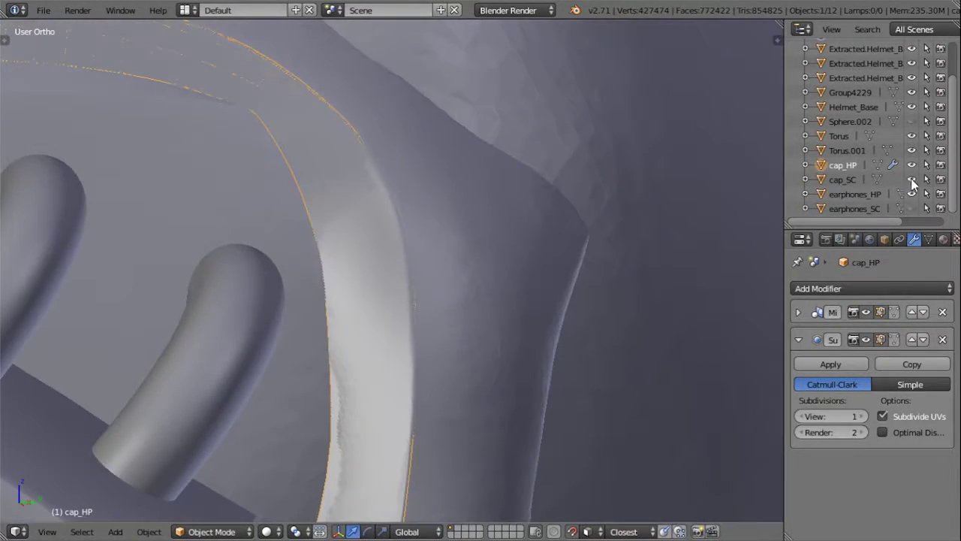
pyautogui.moveTo(375, 421); pyautogui.dragTo(242, 452, button='middle')
pyautogui.press('Tab')
pyautogui.scroll(4, 421, 468)
pyautogui.scroll(1, 524, 421)
pyautogui.scroll(4, 525, 421)
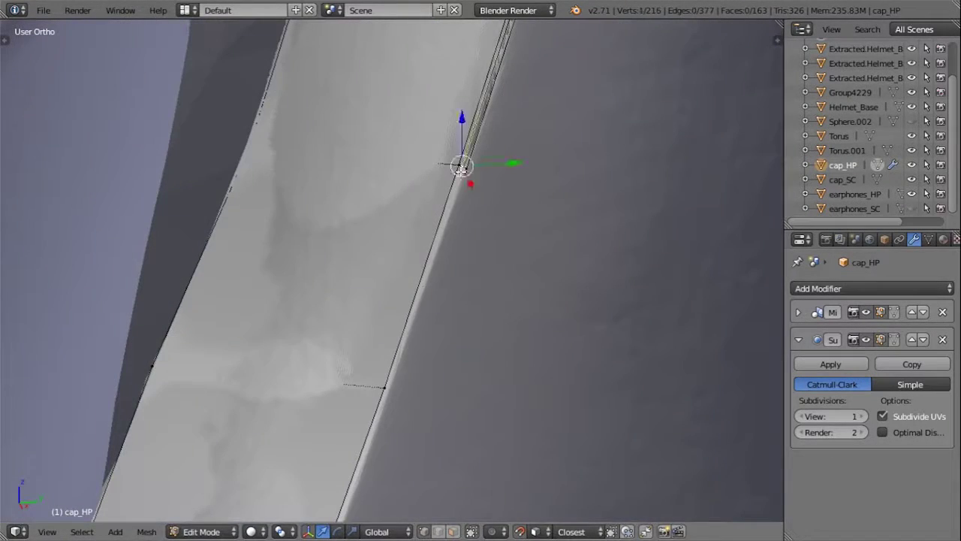
pyautogui.rightClick(393, 386)
pyautogui.press('g')
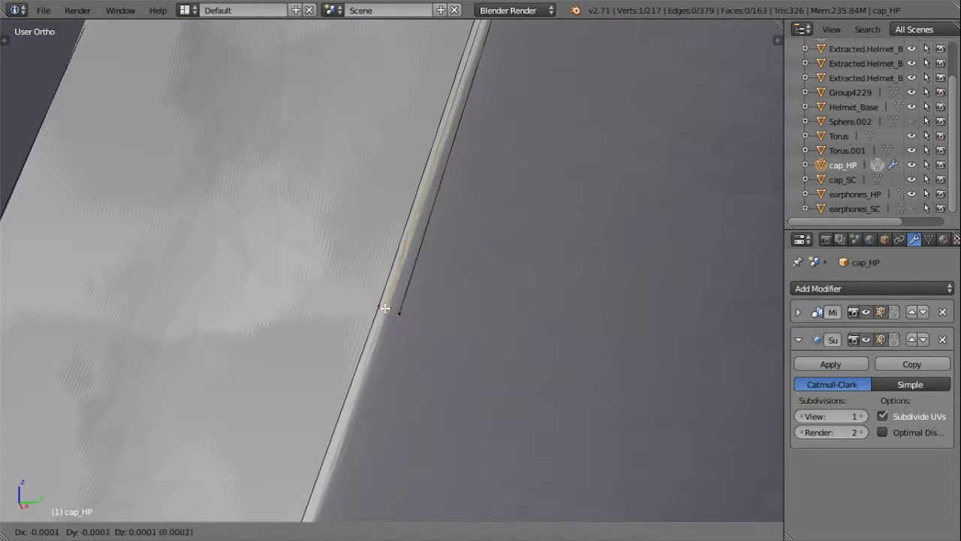
pyautogui.click(390, 394)
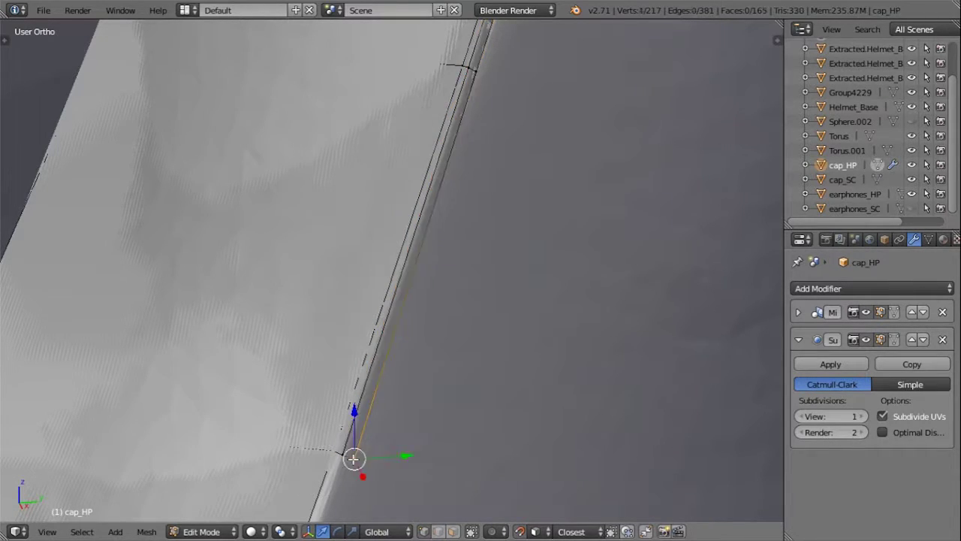
# Step: Extrude vertices down the strip edge and fill a new face between them
pyautogui.moveTo(354, 458)
pyautogui.keyDown('shift'); pyautogui.mouseDown(button='middle')
pyautogui.moveTo(397, 176)
pyautogui.moveTo(386, 69)
pyautogui.mouseUp(button='middle'); pyautogui.keyUp('shift')
pyautogui.press('e')
pyautogui.click(250, 443)
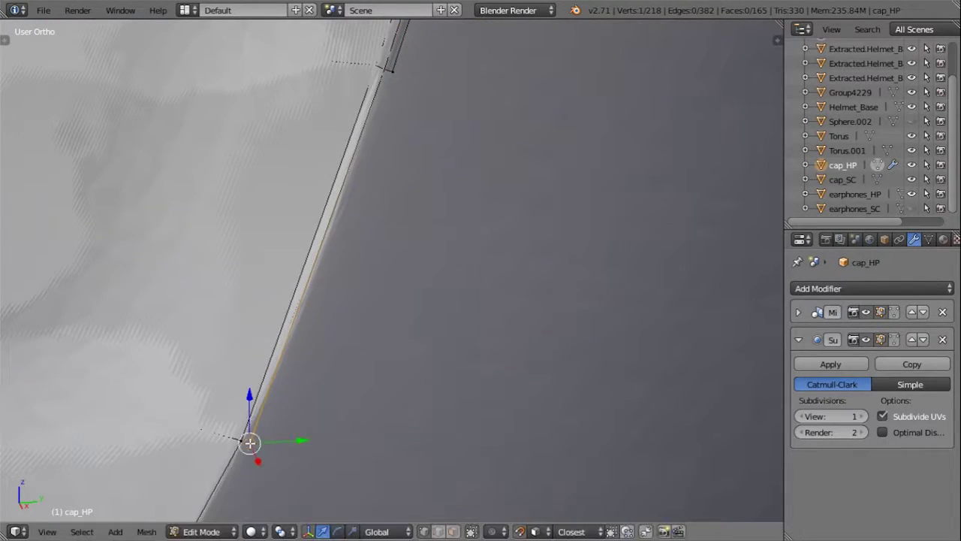
pyautogui.press('e')
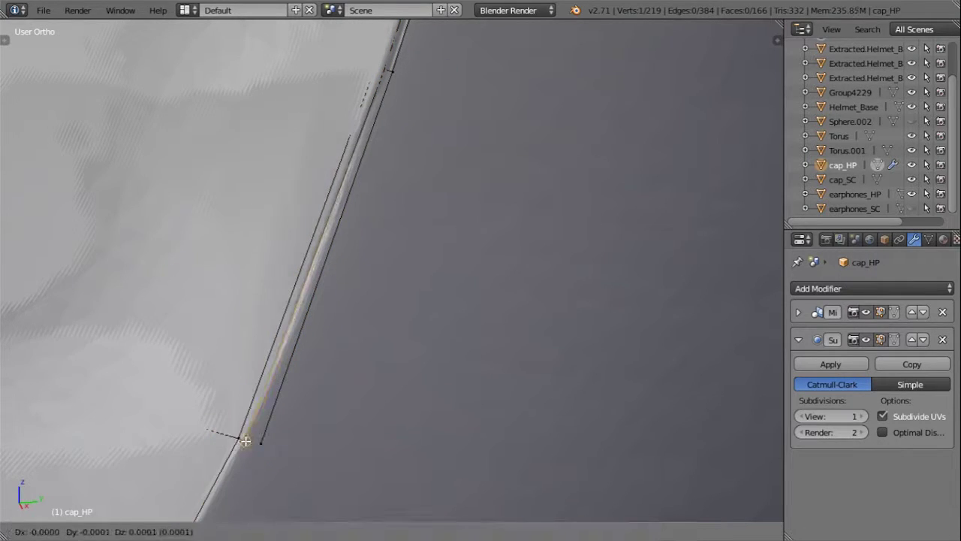
pyautogui.click(243, 440)
pyautogui.keyDown('shift'); pyautogui.moveTo(270, 222); pyautogui.dragTo(397, 57, button='middle'); pyautogui.keyUp('shift')
pyautogui.press('e')
pyautogui.click(285, 398)
pyautogui.keyDown('shift'); pyautogui.moveTo(286, 397); pyautogui.dragTo(252, 450, button='middle'); pyautogui.keyUp('shift')
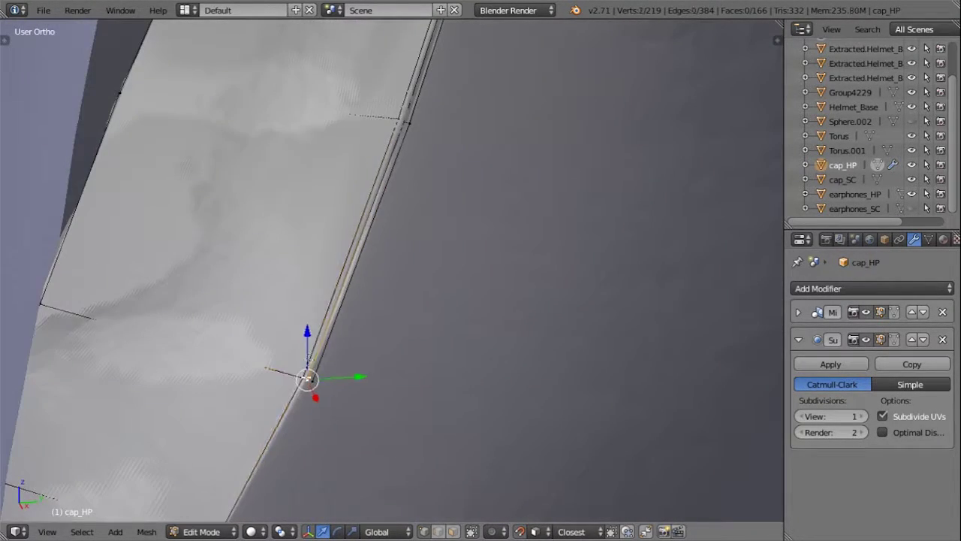
pyautogui.keyDown('shift'); pyautogui.rightClick(324, 326); pyautogui.keyUp('shift')
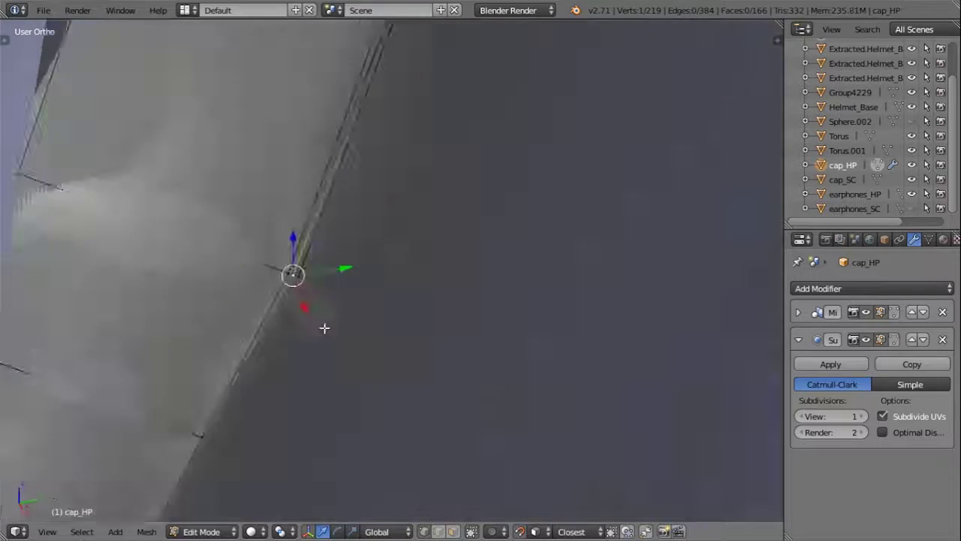
pyautogui.keyDown('shift'); pyautogui.moveTo(323, 326); pyautogui.dragTo(284, 235, button='middle'); pyautogui.keyUp('shift')
pyautogui.press('f')
# Step: Extrude another face from the strip end and close it off with a filled face
pyautogui.rightClick(209, 397)
pyautogui.press('e')
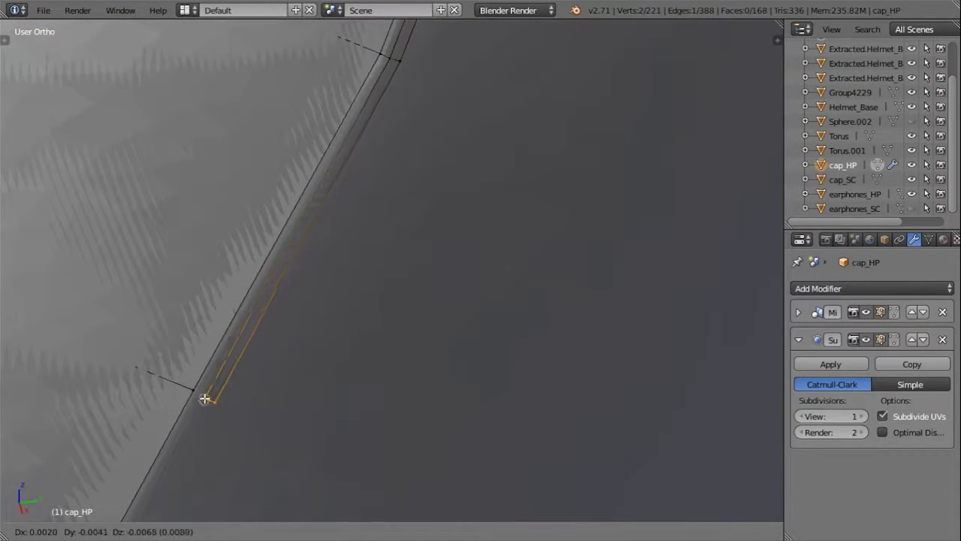
pyautogui.keyDown('shift'); pyautogui.moveTo(382, 63); pyautogui.dragTo(294, 200, button='middle'); pyautogui.keyUp('shift')
pyautogui.press('e')
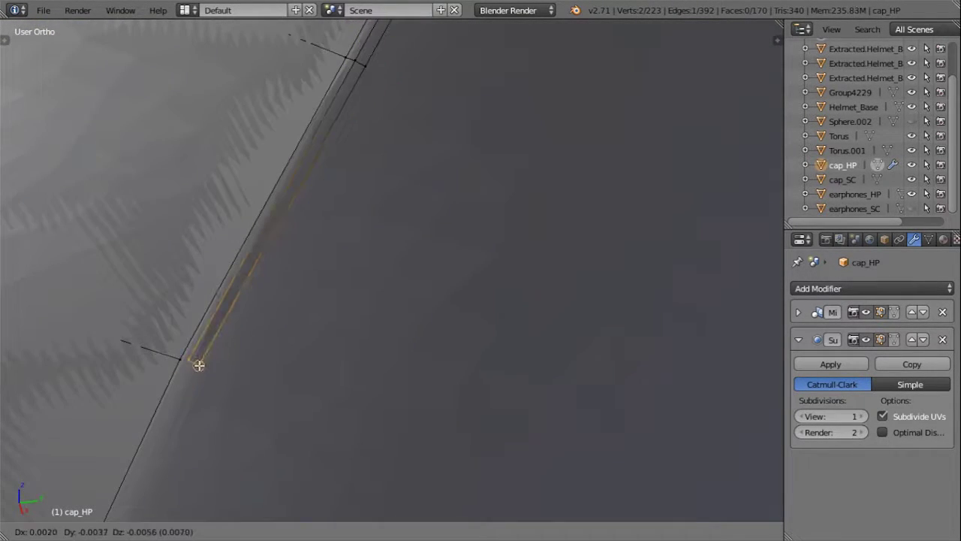
pyautogui.click(182, 359)
pyautogui.moveTo(183, 358)
pyautogui.keyDown('shift'); pyautogui.mouseDown(button='middle')
pyautogui.moveTo(239, 312)
pyautogui.moveTo(300, 283)
pyautogui.mouseUp(button='middle'); pyautogui.keyUp('shift')
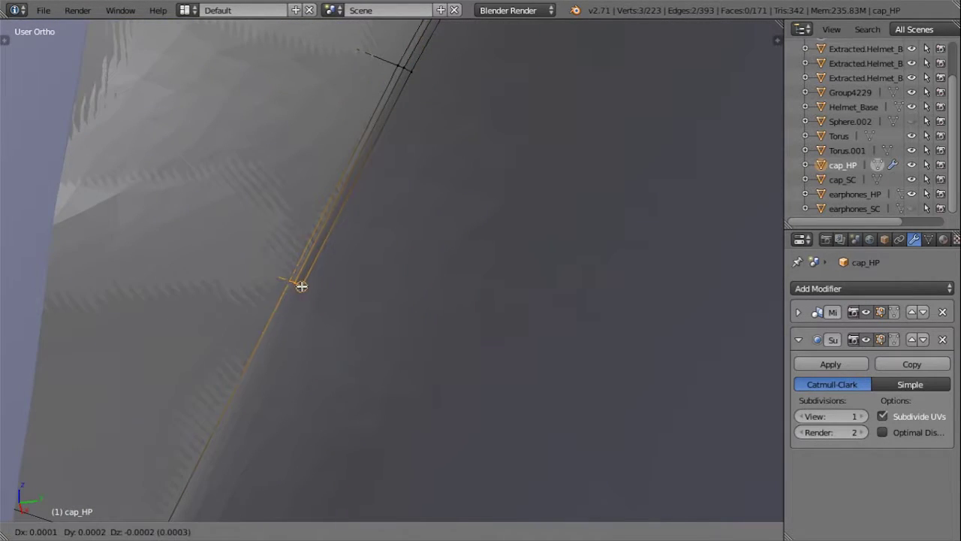
pyautogui.rightClick(324, 207)
pyautogui.press('f')
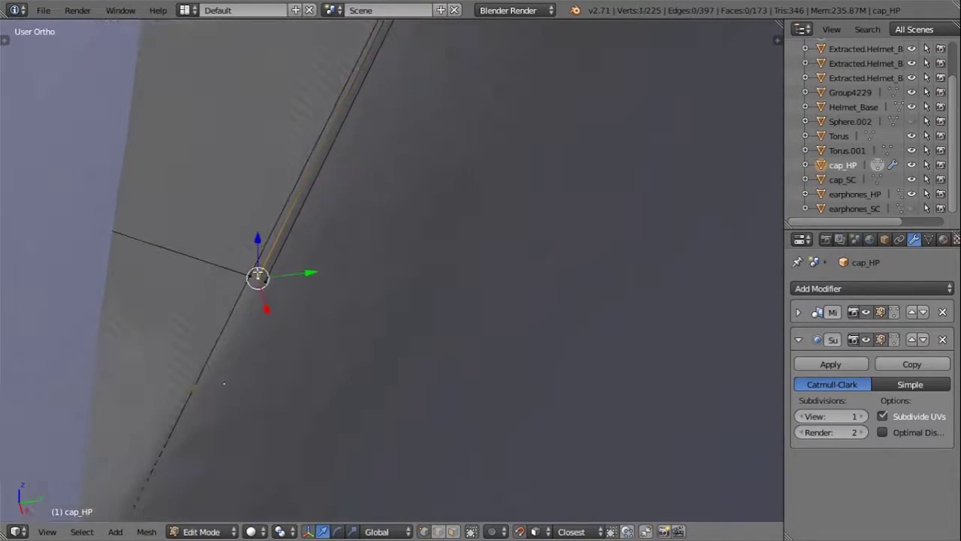
# Step: Turn off proportional editing, restore solid shading, deselect all, and review the helmet in Object Mode
pyautogui.moveTo(305, 212); pyautogui.dragTo(456, 178, button='middle')
pyautogui.moveTo(287, 358); pyautogui.dragTo(240, 468, button='middle')
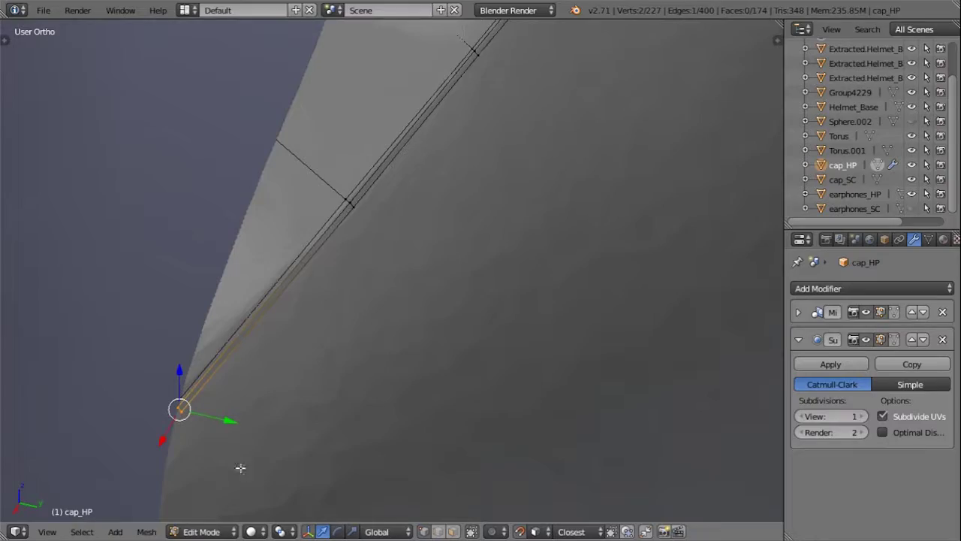
pyautogui.click(519, 532)
pyautogui.moveTo(206, 290); pyautogui.dragTo(133, 300, button='middle')
pyautogui.press('KP_Decimal')
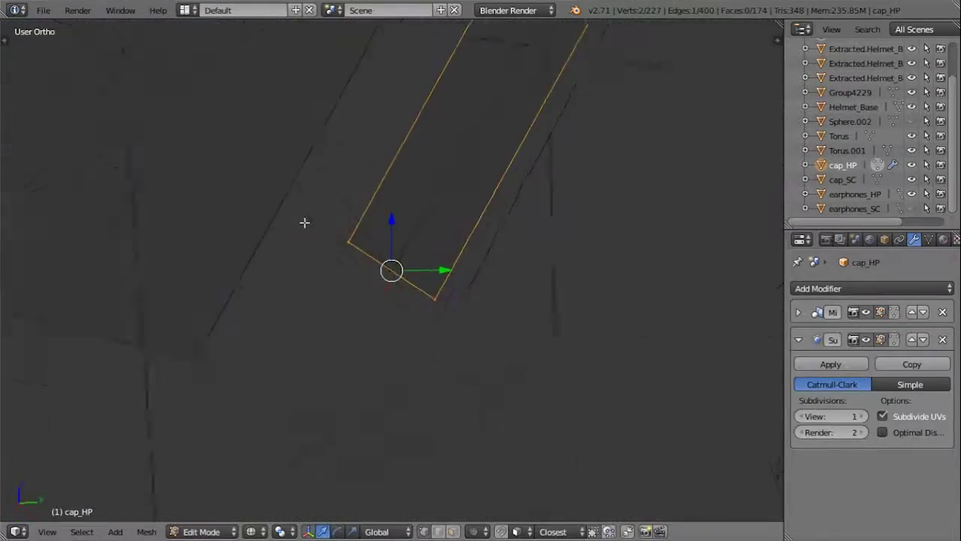
pyautogui.moveTo(381, 197)
pyautogui.mouseDown(button='middle')
pyautogui.moveTo(138, 444)
pyautogui.moveTo(341, 313)
pyautogui.mouseUp(button='middle')
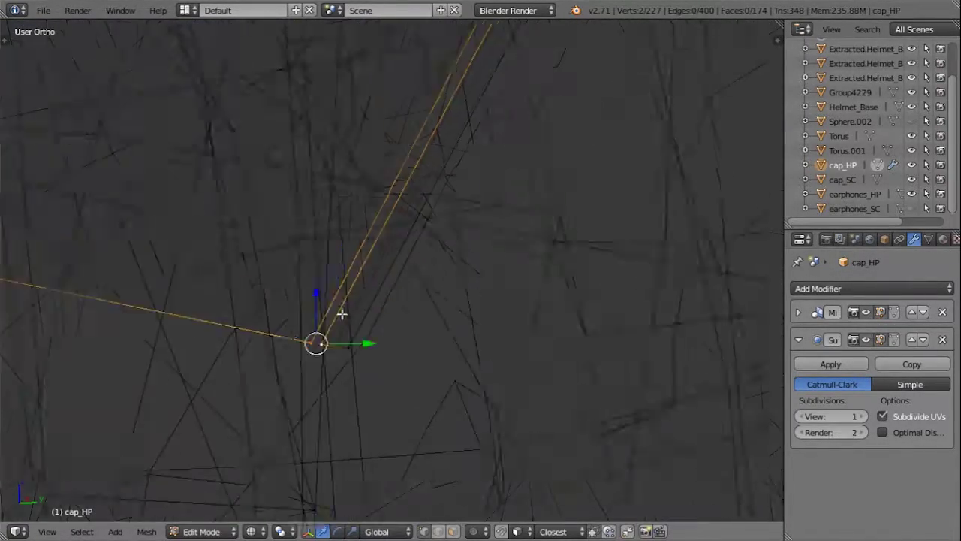
pyautogui.press('z')
pyautogui.press('a')
pyautogui.press('Tab')
pyautogui.press('Tab')
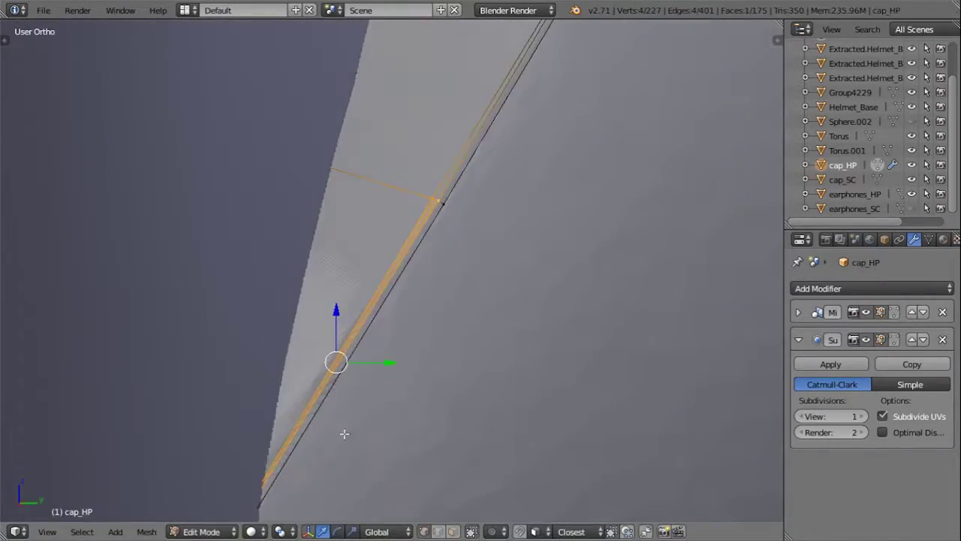
pyautogui.press('Tab')
pyautogui.scroll(-5, 481, 248)
pyautogui.moveTo(446, 240)
pyautogui.mouseDown(button='middle')
pyautogui.moveTo(912, 187)
pyautogui.moveTo(644, 354)
pyautogui.mouseUp(button='middle')
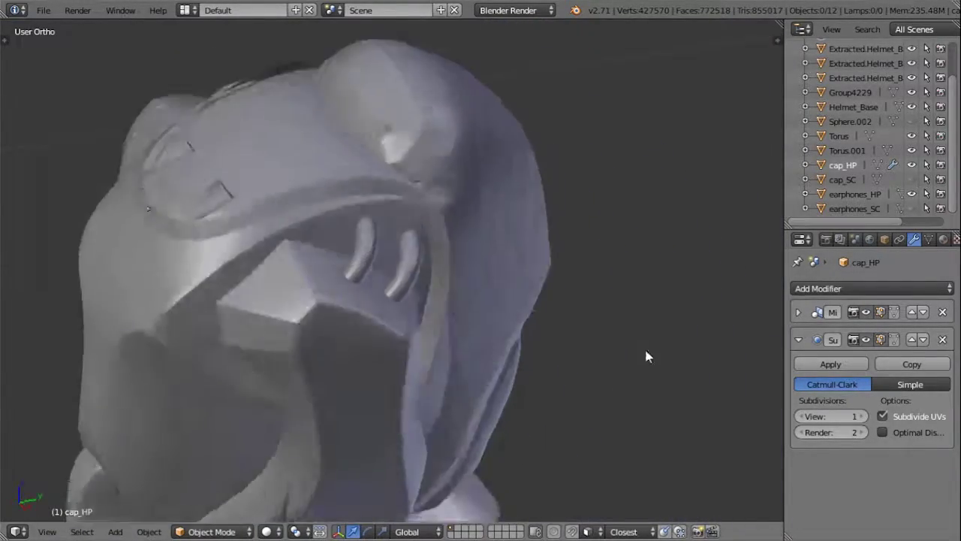
# Step: Re-enter Edit Mode on cap_HP and extrude a new vertex from the strip along the rim
pyautogui.scroll(5, 343, 258)
pyautogui.scroll(-4, 343, 258)
pyautogui.press('Tab')
pyautogui.scroll(5, 343, 118)
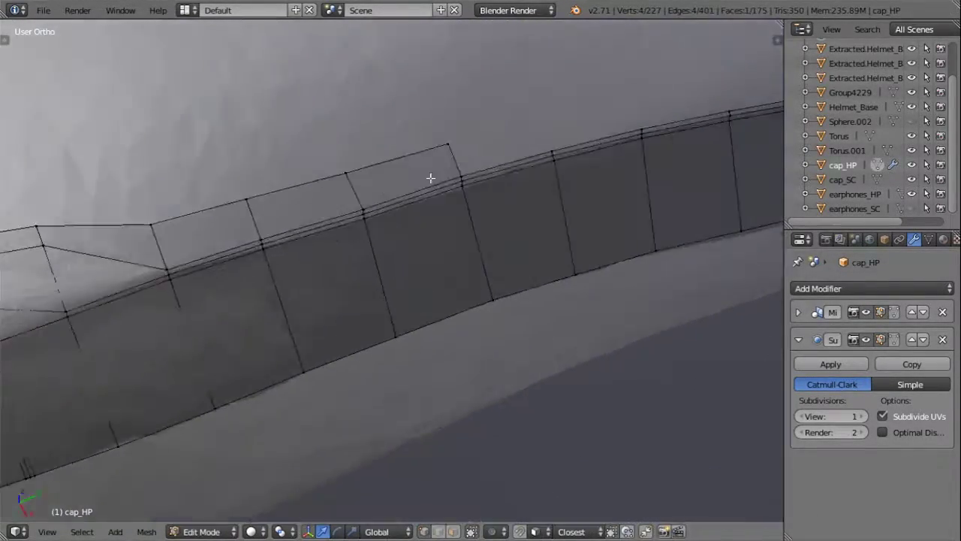
pyautogui.press('g')
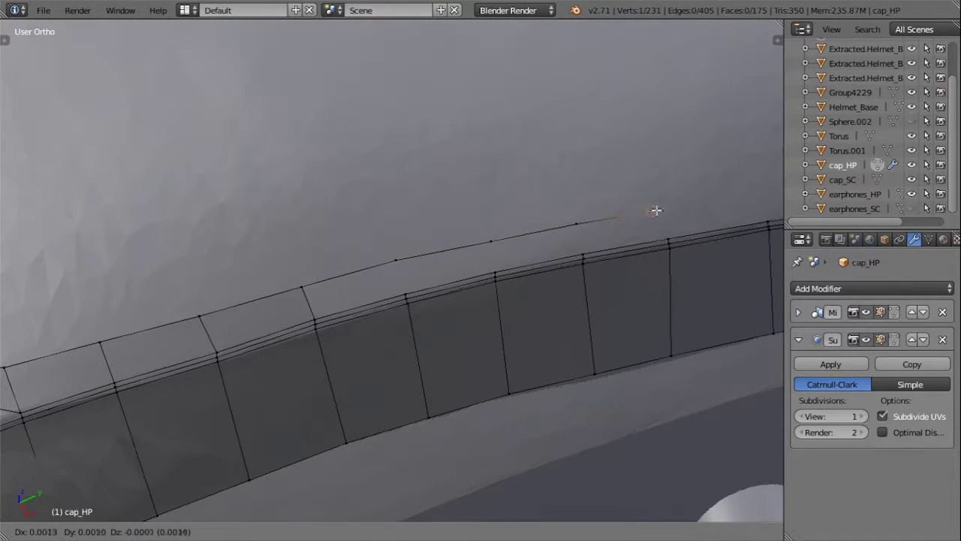
pyautogui.click(655, 211)
pyautogui.moveTo(656, 210); pyautogui.dragTo(324, 322, button='middle')
pyautogui.press('e')
pyautogui.click(543, 300)
# Step: Extrude another vertex and fill two new quad faces on the strip
pyautogui.press('e')
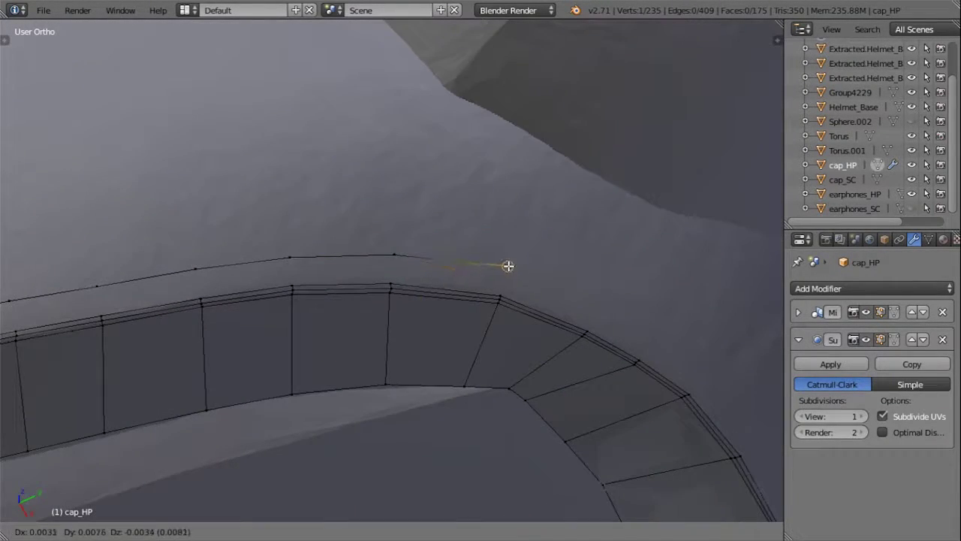
pyautogui.click(508, 265)
pyautogui.moveTo(508, 266)
pyautogui.mouseDown(button='middle')
pyautogui.moveTo(372, 238)
pyautogui.moveTo(225, 150)
pyautogui.mouseUp(button='middle')
pyautogui.press('f')
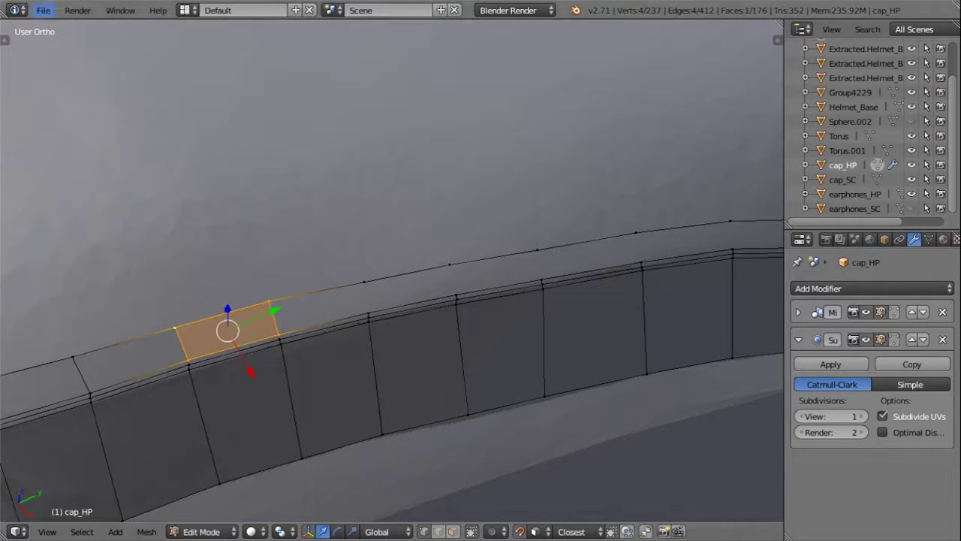
pyautogui.moveTo(356, 290); pyautogui.dragTo(414, 305, button='middle')
pyautogui.press('f')
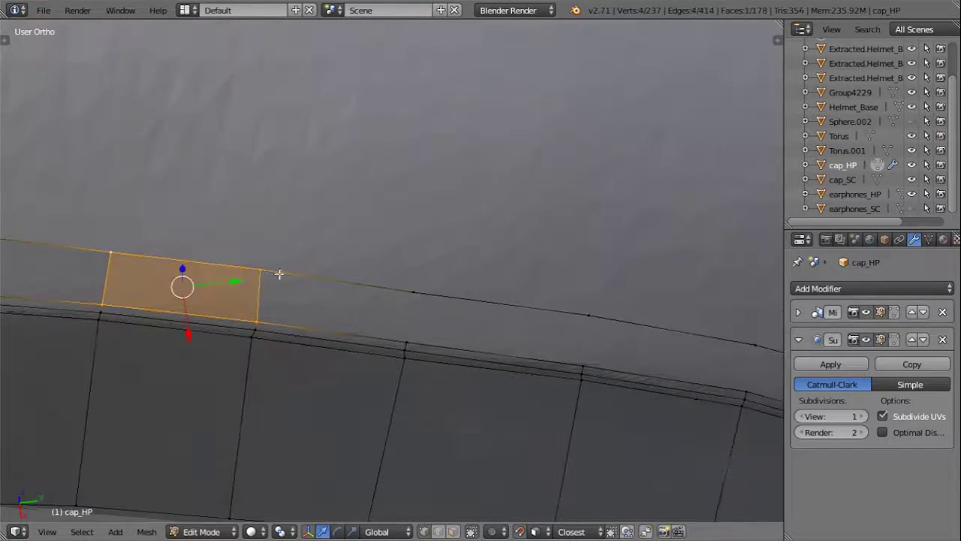
pyautogui.moveTo(569, 394); pyautogui.dragTo(365, 348, button='middle')
# Step: Select the strip-end vertices, extrude from them and fill more faces along the rim
pyautogui.rightClick(365, 330)
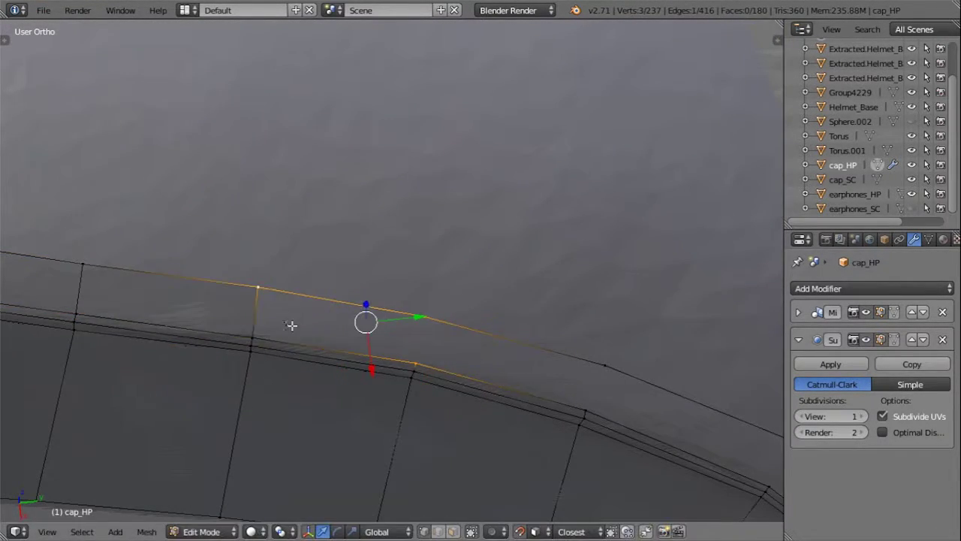
pyautogui.moveTo(293, 325)
pyautogui.mouseDown(button='middle')
pyautogui.moveTo(440, 367)
pyautogui.moveTo(403, 305)
pyautogui.mouseUp(button='middle')
pyautogui.press('f')
pyautogui.press('f')
pyautogui.press('f')
pyautogui.moveTo(440, 386)
pyautogui.mouseDown(button='middle')
pyautogui.moveTo(440, 339)
pyautogui.moveTo(305, 169)
pyautogui.moveTo(330, 180)
pyautogui.mouseUp(button='middle')
pyautogui.press('f')
pyautogui.rightClick(330, 180)
pyautogui.press('e')
pyautogui.moveTo(418, 338)
pyautogui.mouseDown(button='middle')
pyautogui.moveTo(315, 221)
pyautogui.moveTo(361, 225)
pyautogui.mouseUp(button='middle')
pyautogui.press('f')
pyautogui.moveTo(386, 359)
pyautogui.mouseDown(button='middle')
pyautogui.moveTo(378, 332)
pyautogui.moveTo(251, 236)
pyautogui.moveTo(332, 255)
pyautogui.mouseUp(button='middle')
# Step: Add new vertices along the rim and move them onto the sculpt surface
pyautogui.keyDown('ctrl'); pyautogui.click(268, 326); pyautogui.keyUp('ctrl')
pyautogui.moveTo(307, 131); pyautogui.dragTo(364, 223, button='middle')
pyautogui.keyDown('ctrl'); pyautogui.click(365, 223); pyautogui.keyUp('ctrl')
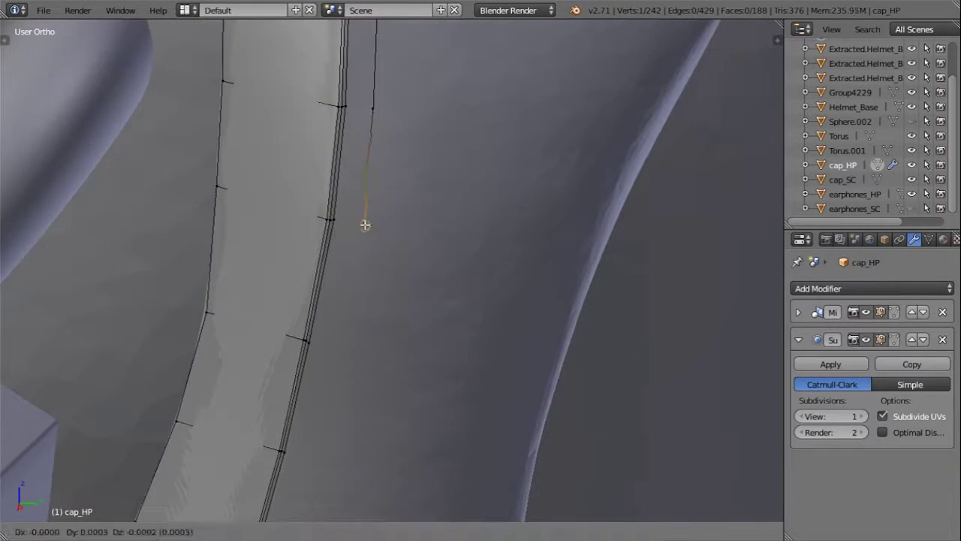
pyautogui.keyDown('ctrl'); pyautogui.click(335, 346); pyautogui.keyUp('ctrl')
pyautogui.click(338, 347)
pyautogui.moveTo(338, 347)
pyautogui.mouseDown(button='middle')
pyautogui.moveTo(332, 386)
pyautogui.moveTo(379, 193)
pyautogui.mouseUp(button='middle')
pyautogui.press('g')
# Step: Extrude a vertex from the edge end and fill faces between the new vertices
pyautogui.click(291, 396)
pyautogui.moveTo(292, 396); pyautogui.dragTo(343, 248, button='middle')
pyautogui.press('e')
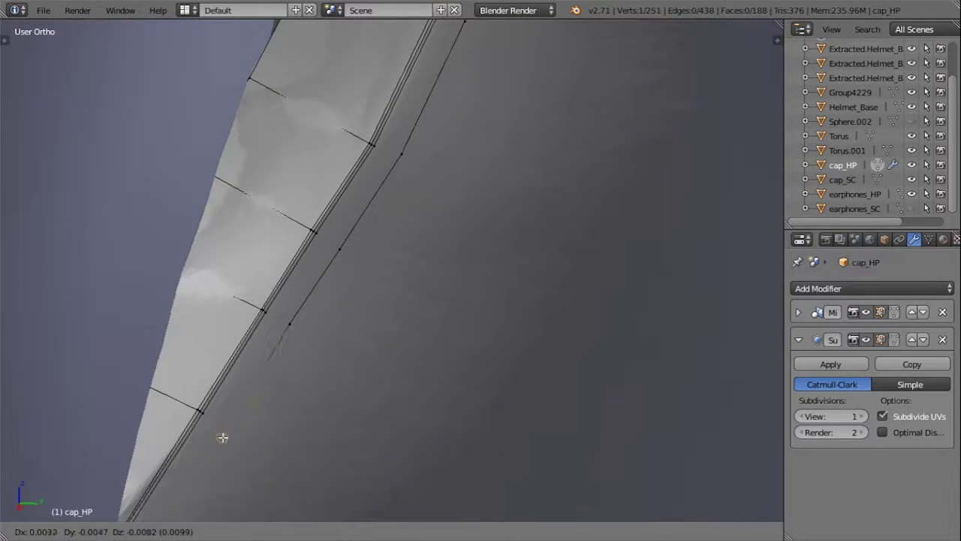
pyautogui.click(290, 328)
pyautogui.moveTo(291, 328)
pyautogui.mouseDown(button='middle')
pyautogui.moveTo(420, 182)
pyautogui.moveTo(293, 284)
pyautogui.mouseUp(button='middle')
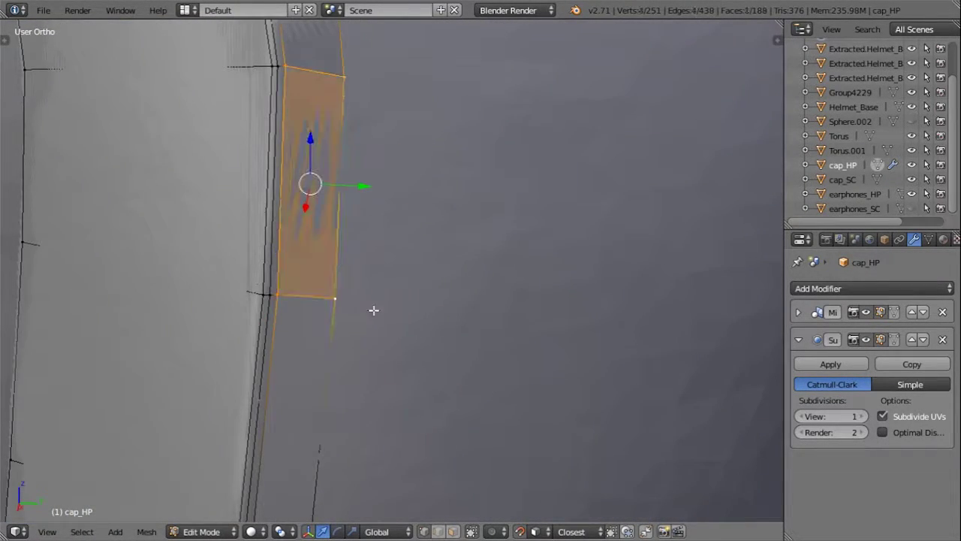
pyautogui.press('f')
pyautogui.moveTo(373, 311); pyautogui.dragTo(371, 175, button='middle')
pyautogui.moveTo(347, 265)
pyautogui.mouseDown(button='middle')
pyautogui.moveTo(298, 317)
pyautogui.moveTo(275, 326)
pyautogui.moveTo(285, 361)
pyautogui.moveTo(425, 142)
pyautogui.moveTo(332, 292)
pyautogui.mouseUp(button='middle')
pyautogui.press('f')
pyautogui.press('f')
pyautogui.press('f')
pyautogui.press('f')
pyautogui.press('f')
pyautogui.press('f')
# Step: Select the rim vertices, fill a face from them and settle the moved vertices
pyautogui.moveTo(333, 402); pyautogui.dragTo(420, 121, button='middle')
pyautogui.keyDown('shift'); pyautogui.rightClick(421, 121); pyautogui.keyUp('shift')
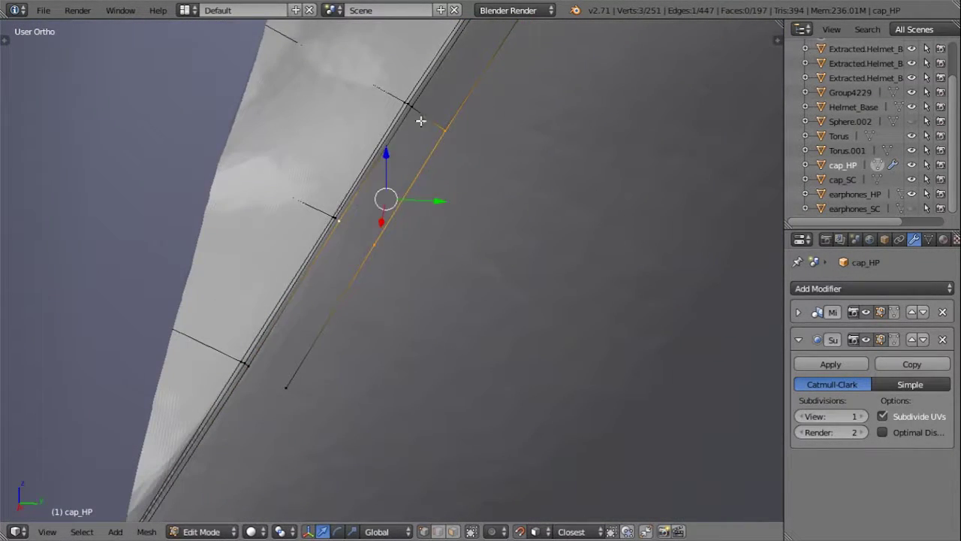
pyautogui.moveTo(328, 355)
pyautogui.mouseDown(button='middle')
pyautogui.moveTo(386, 125)
pyautogui.moveTo(368, 143)
pyautogui.mouseUp(button='middle')
pyautogui.rightClick(386, 125)
pyautogui.press('f')
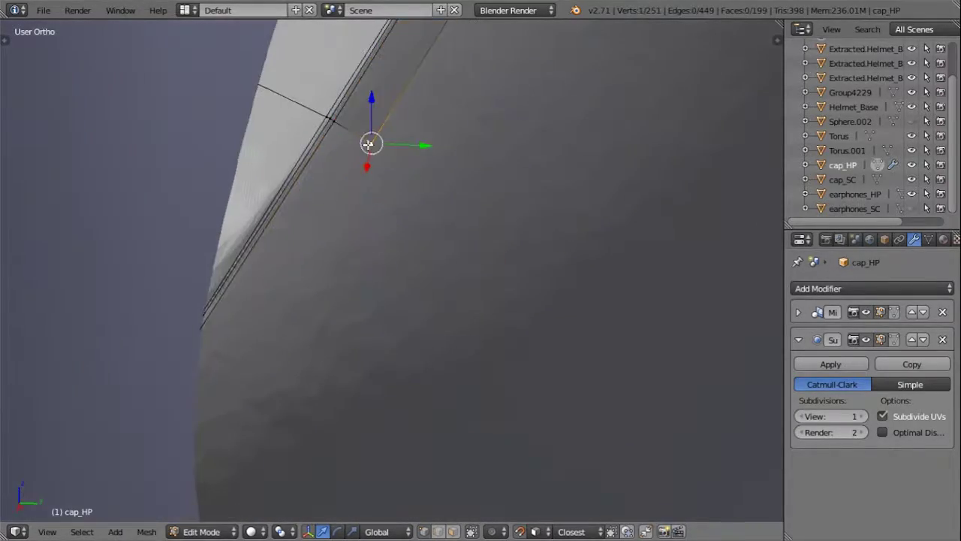
pyautogui.click(201, 392)
pyautogui.keyDown('shift'); pyautogui.moveTo(233, 418); pyautogui.dragTo(389, 219, button='middle'); pyautogui.keyUp('shift')
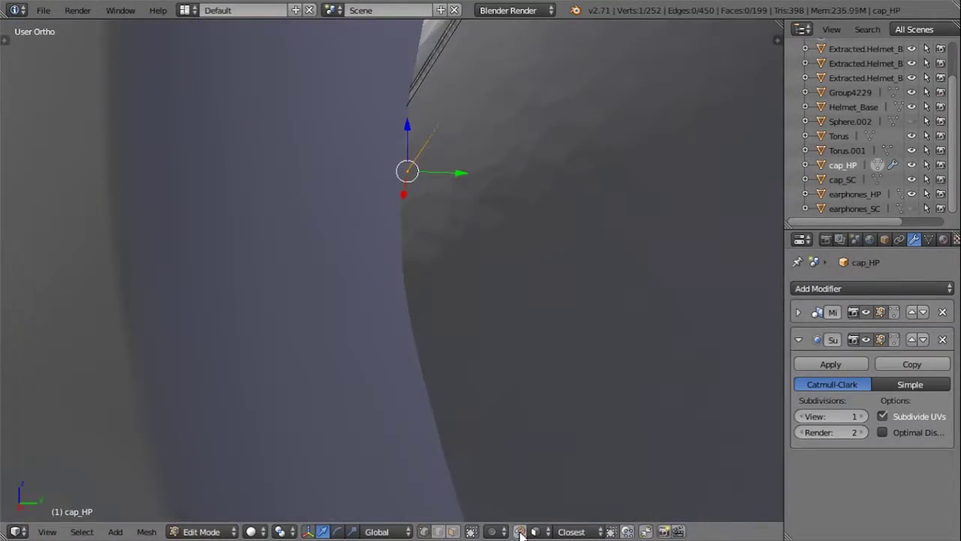
pyautogui.click(370, 234)
pyautogui.moveTo(382, 260); pyautogui.dragTo(478, 281, button='middle')
# Step: Fit the vertex onto the helmet surface with X- then Z-constrained moves
pyautogui.press('g')
pyautogui.press('x')
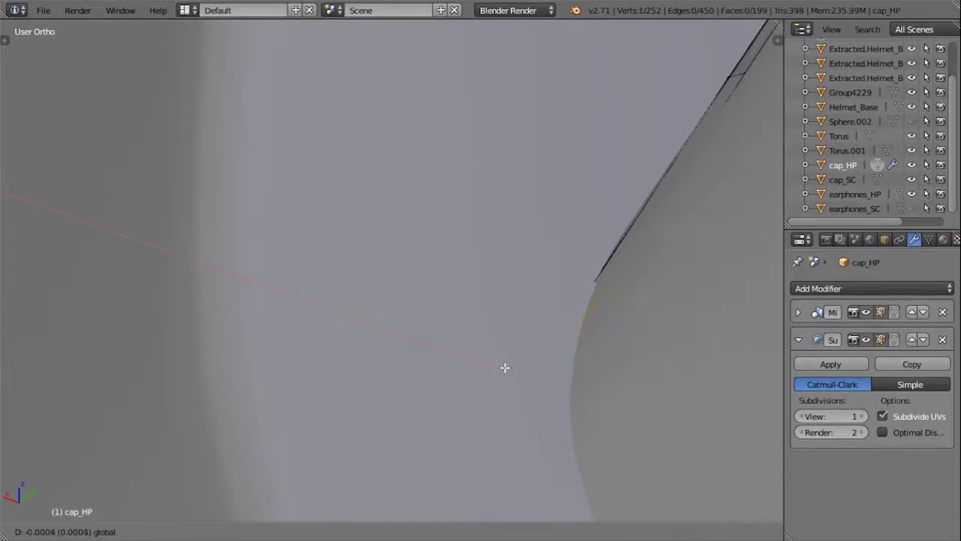
pyautogui.scroll(-5, 563, 366)
pyautogui.moveTo(466, 358)
pyautogui.mouseDown(button='middle')
pyautogui.moveTo(408, 384)
pyautogui.moveTo(478, 296)
pyautogui.moveTo(390, 285)
pyautogui.mouseUp(button='middle')
pyautogui.scroll(5, 492, 315)
pyautogui.scroll(-5, 492, 314)
pyautogui.scroll(5, 370, 271)
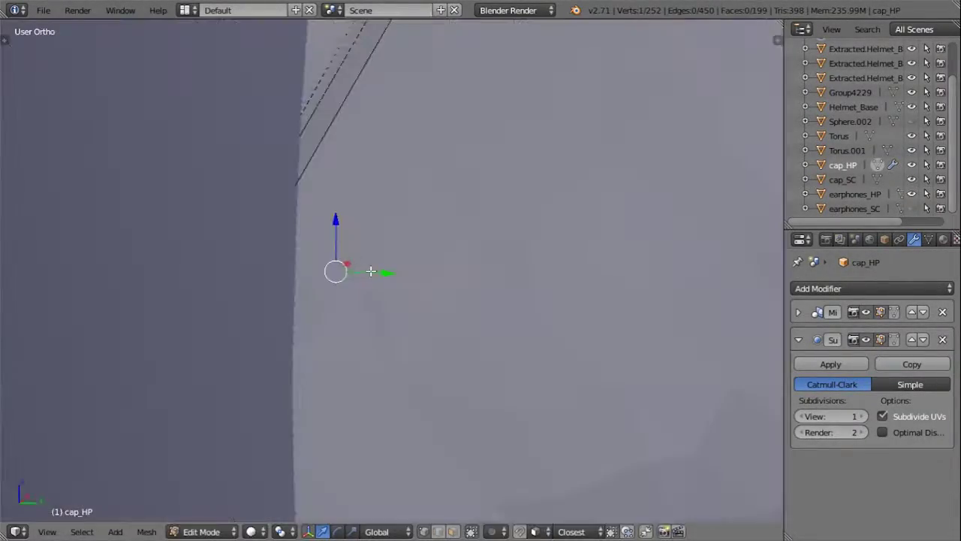
pyautogui.moveTo(337, 194); pyautogui.dragTo(361, 238, button='middle')
pyautogui.press('g')
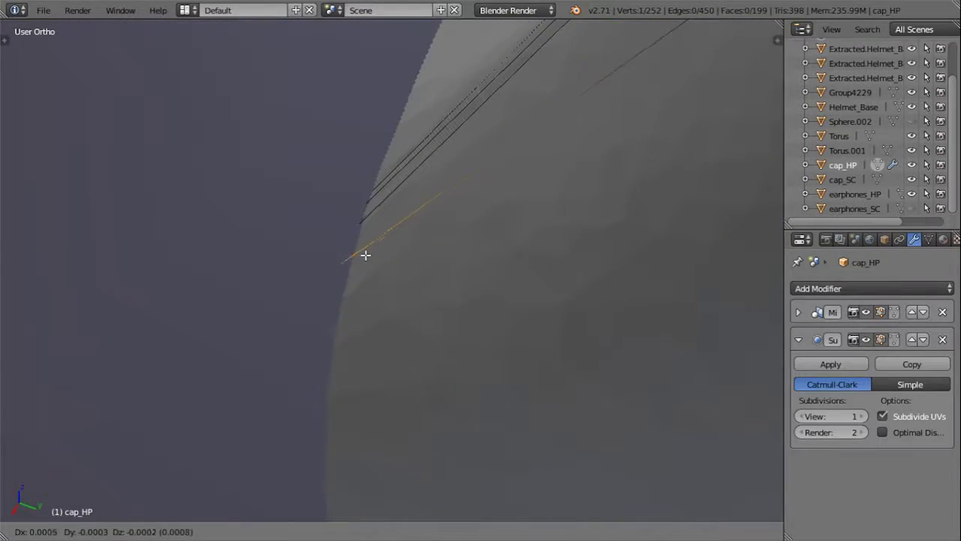
pyautogui.press('z')
pyautogui.click(364, 371)
pyautogui.scroll(-5, 337, 337)
# Step: Fill one more face, check the whole helmet in Object Mode, then return to Edit Mode
pyautogui.moveTo(337, 337); pyautogui.dragTo(464, 107, button='middle')
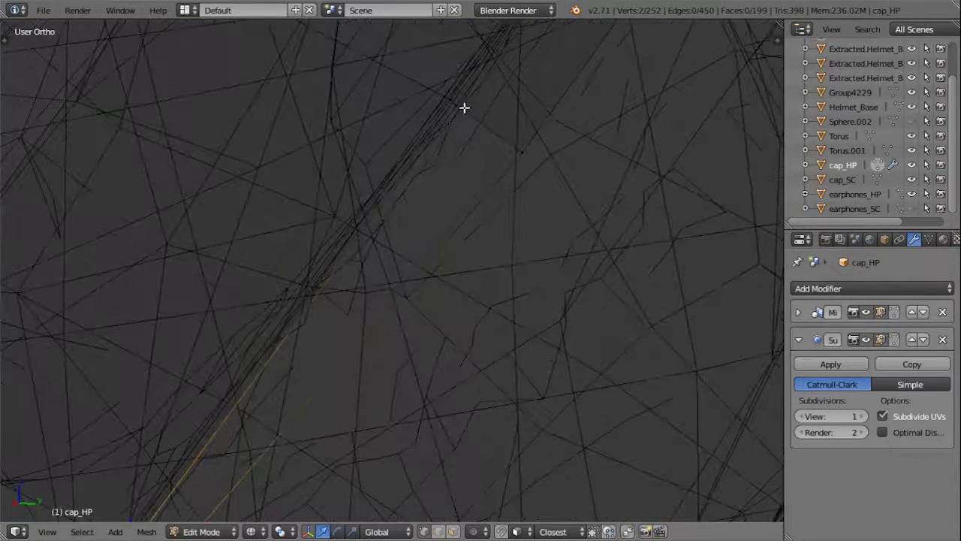
pyautogui.scroll(5, 464, 108)
pyautogui.press('f')
pyautogui.press('Tab')
pyautogui.scroll(-5, 478, 257)
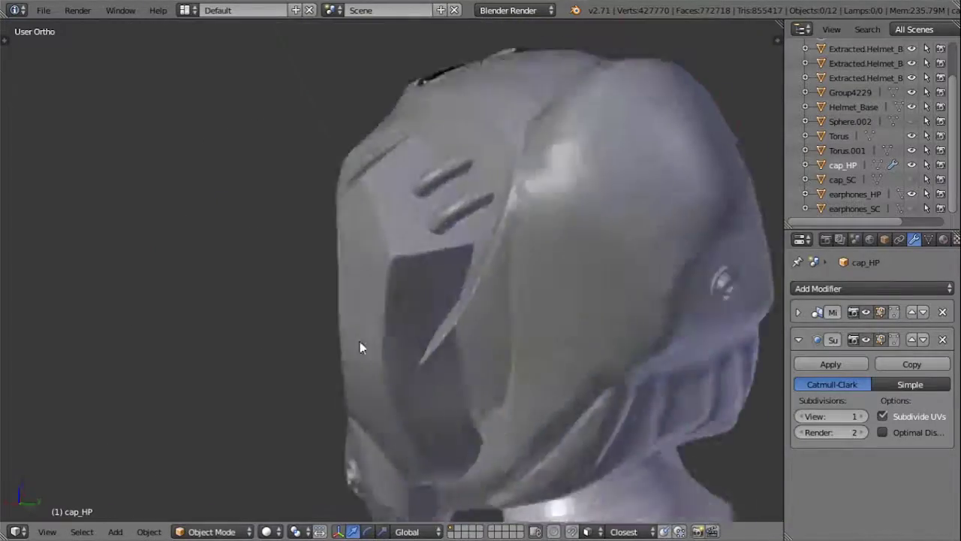
pyautogui.moveTo(361, 343); pyautogui.dragTo(388, 215, button='middle')
pyautogui.scroll(5, 388, 215)
pyautogui.press('Tab')
# Step: Extrude the selected edge upward into a new row and fit its vertices to the helmet
pyautogui.moveTo(451, 301)
pyautogui.mouseDown(button='middle')
pyautogui.moveTo(337, 286)
pyautogui.moveTo(357, 361)
pyautogui.moveTo(301, 285)
pyautogui.mouseUp(button='middle')
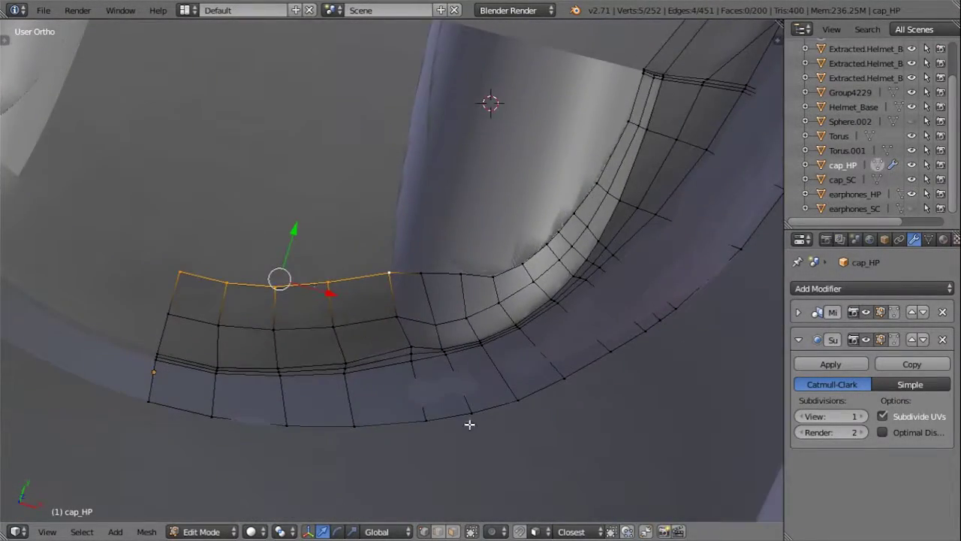
pyautogui.press('e')
pyautogui.press('g')
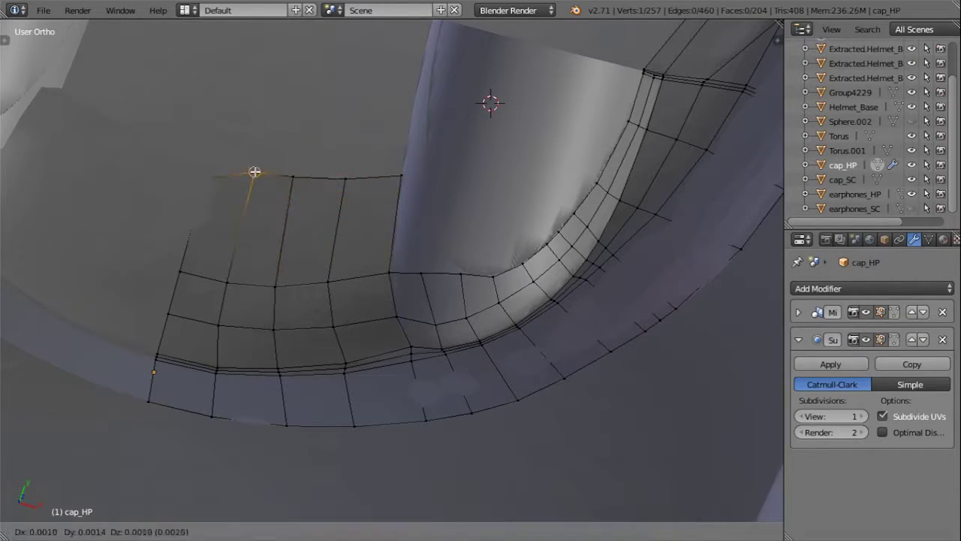
pyautogui.rightClick(287, 174)
pyautogui.moveTo(471, 268)
pyautogui.mouseDown(button='middle')
pyautogui.moveTo(440, 208)
pyautogui.moveTo(313, 291)
pyautogui.moveTo(558, 253)
pyautogui.moveTo(455, 290)
pyautogui.moveTo(431, 242)
pyautogui.mouseUp(button='middle')
pyautogui.click(307, 280)
# Step: Select the vertical and horizontal edge loops, cancelling a loop cut without cutting
pyautogui.keyDown('alt'); pyautogui.rightClick(431, 242); pyautogui.keyUp('alt')
pyautogui.scroll(2, 431, 242)
pyautogui.scroll(-4, 427, 193)
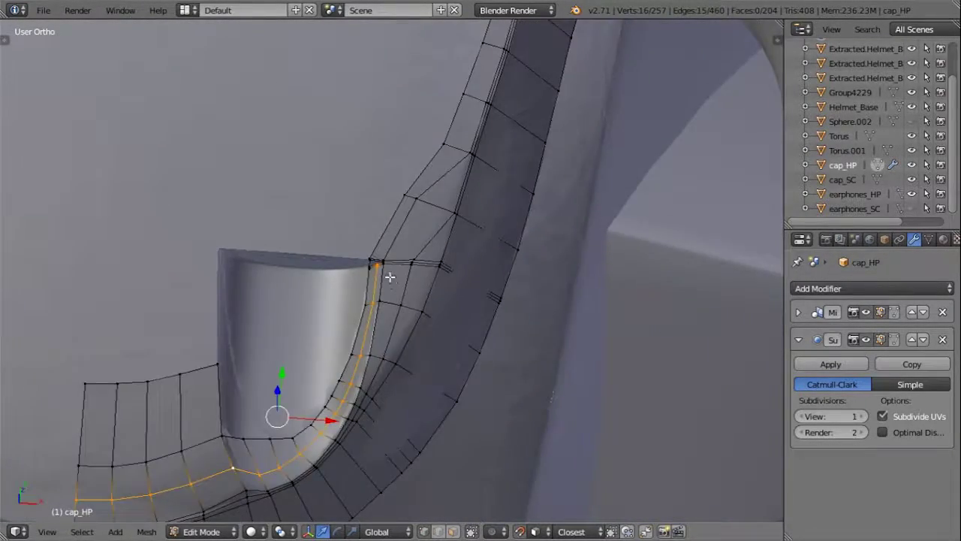
pyautogui.keyDown('shift'); pyautogui.moveTo(386, 272); pyautogui.dragTo(386, 243, button='middle'); pyautogui.keyUp('shift')
pyautogui.scroll(5, 386, 243)
pyautogui.keyDown('alt'); pyautogui.keyDown('shift'); pyautogui.rightClick(348, 80); pyautogui.keyUp('shift'); pyautogui.keyUp('alt')
pyautogui.scroll(-3, 348, 80)
pyautogui.moveTo(348, 80); pyautogui.dragTo(365, 225, button='middle')
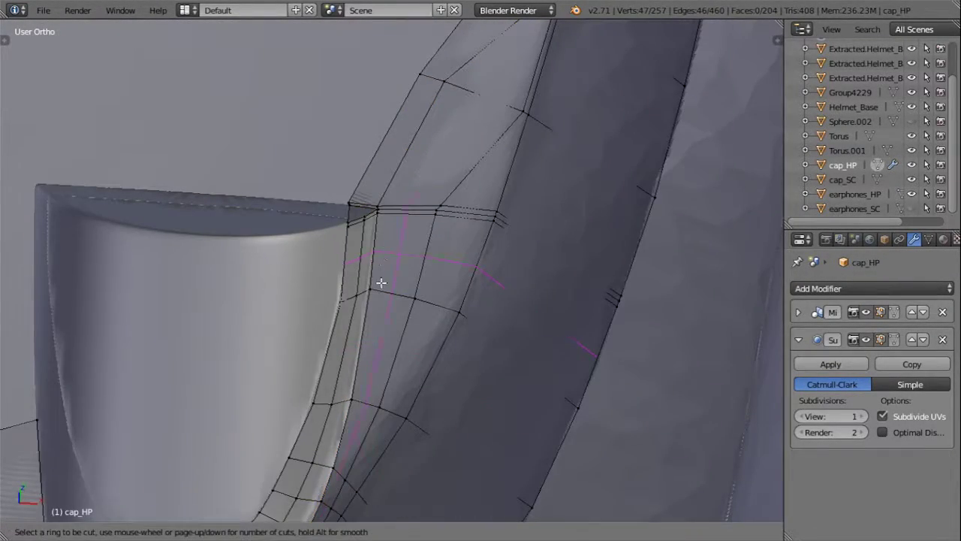
pyautogui.rightClick(374, 277)
pyautogui.scroll(-3, 373, 277)
pyautogui.moveTo(373, 277); pyautogui.dragTo(436, 215, button='middle')
# Step: Select a corner vertex near the lower band and slide it onto the sculpt surface
pyautogui.scroll(4, 132, 172)
pyautogui.rightClick(133, 172)
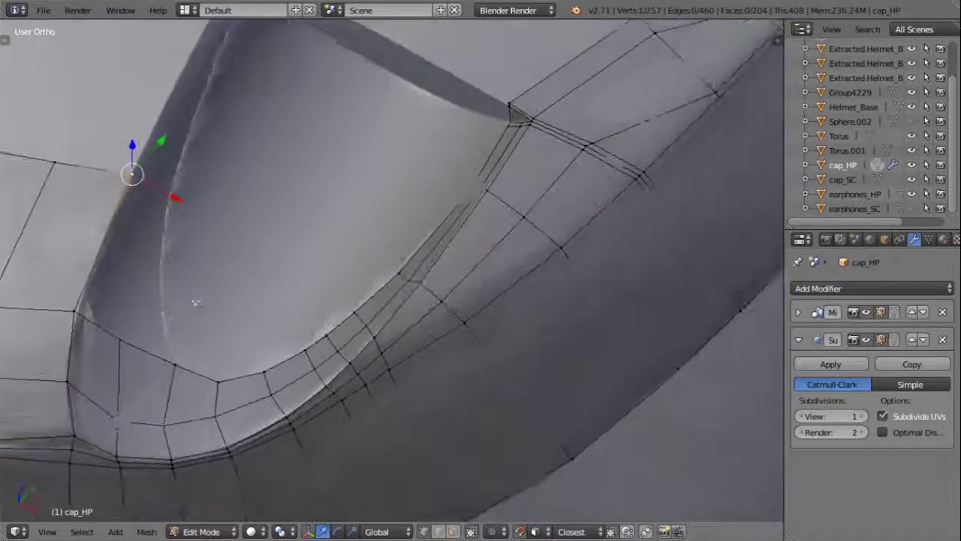
pyautogui.scroll(1, 189, 272)
pyautogui.scroll(1, 189, 272)
pyautogui.keyDown('shift'); pyautogui.moveTo(189, 272); pyautogui.dragTo(285, 310, button='middle'); pyautogui.keyUp('shift')
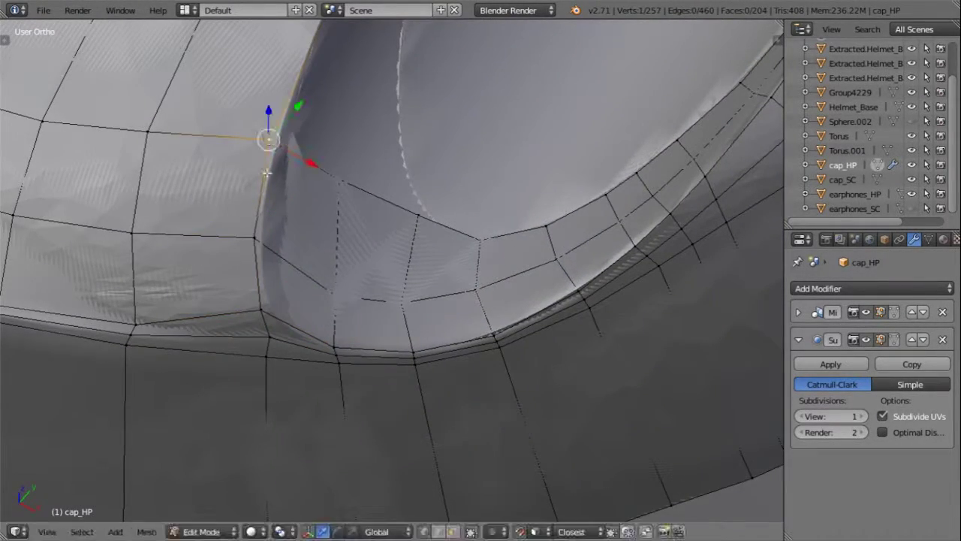
pyautogui.moveTo(264, 353); pyautogui.dragTo(464, 474, button='middle')
pyautogui.click(291, 435)
pyautogui.moveTo(290, 435)
pyautogui.mouseDown(button='middle')
pyautogui.moveTo(247, 380)
pyautogui.moveTo(306, 238)
pyautogui.moveTo(393, 275)
pyautogui.mouseUp(button='middle')
pyautogui.click(314, 256)
pyautogui.press('g')
pyautogui.click(393, 239)
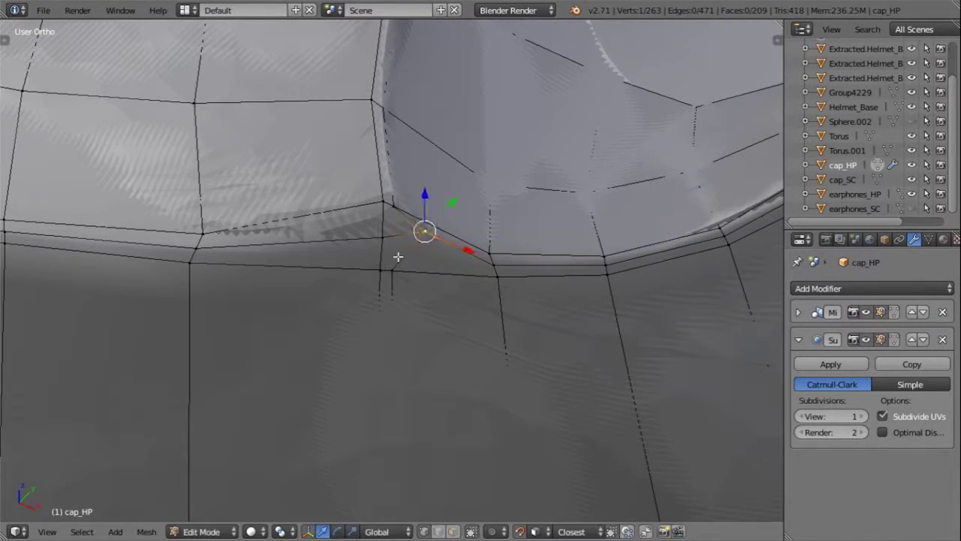
# Step: Reposition more vertices into the concave corner of the helmet's recess
pyautogui.moveTo(424, 237)
pyautogui.mouseDown(button='middle')
pyautogui.moveTo(393, 264)
pyautogui.moveTo(318, 265)
pyautogui.mouseUp(button='middle')
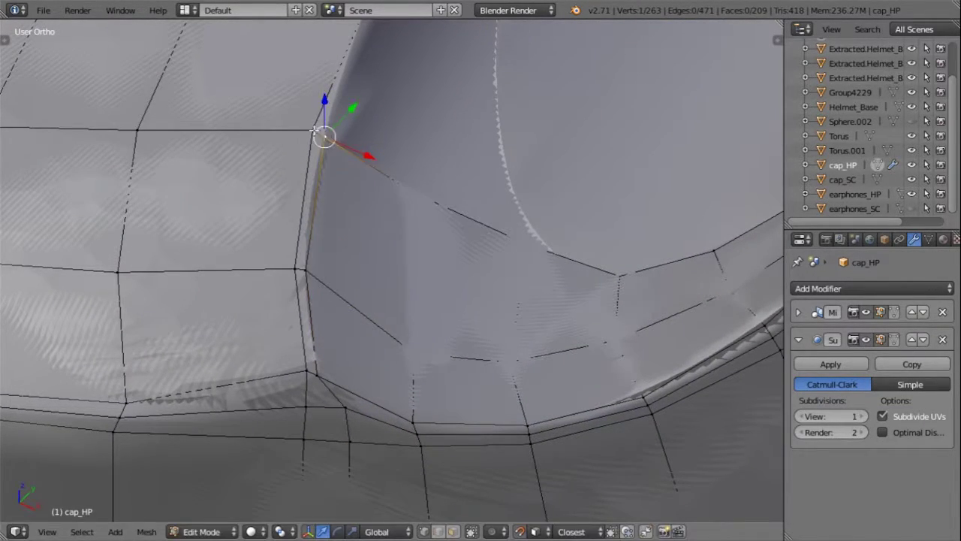
pyautogui.click(320, 150)
pyautogui.moveTo(328, 328)
pyautogui.mouseDown(button='middle')
pyautogui.moveTo(380, 253)
pyautogui.moveTo(257, 343)
pyautogui.mouseUp(button='middle')
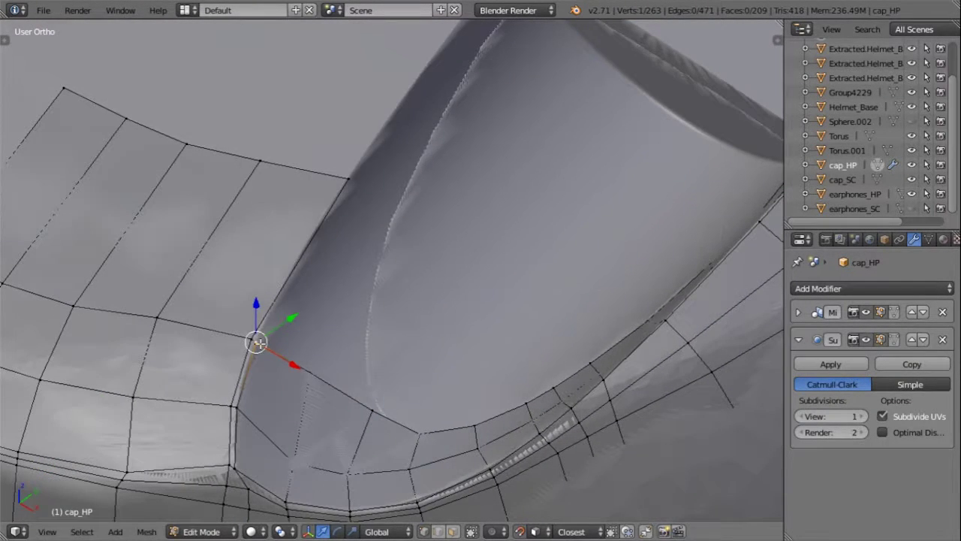
pyautogui.scroll(3, 325, 223)
pyautogui.press('g')
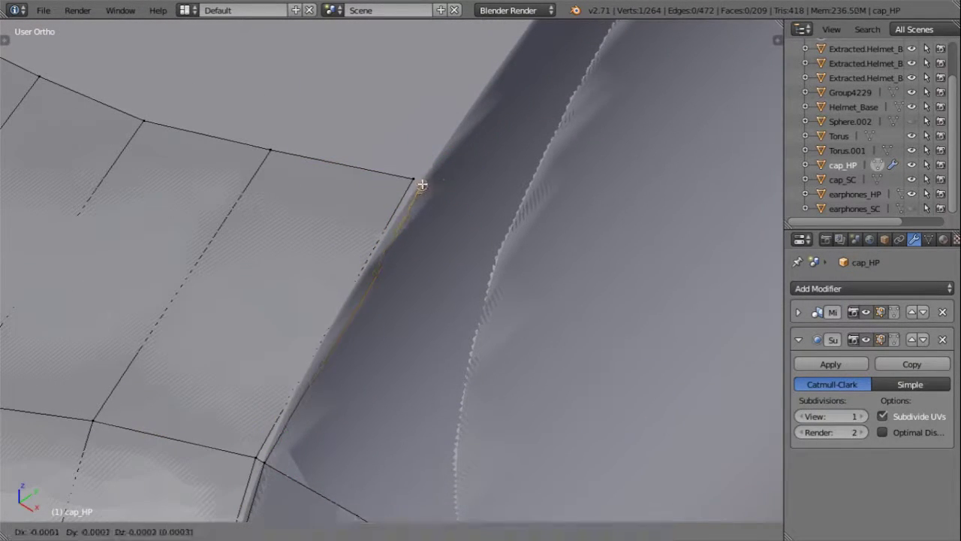
pyautogui.rightClick(331, 404)
pyautogui.moveTo(330, 403)
pyautogui.mouseDown(button='middle')
pyautogui.moveTo(438, 285)
pyautogui.moveTo(384, 120)
pyautogui.mouseUp(button='middle')
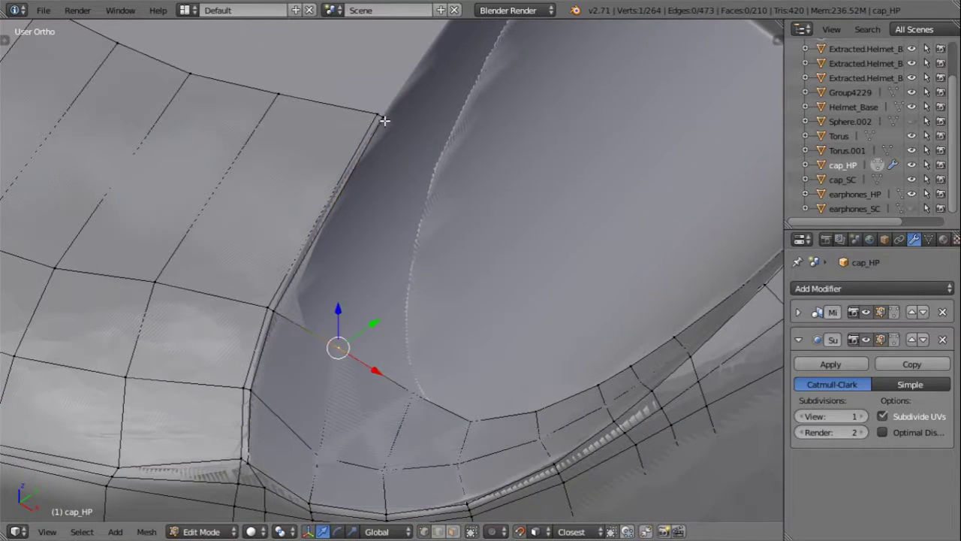
# Step: Extrude a new face from the corner, then view the smoothed cap in Object Mode
pyautogui.hotkey('alt', 'v')
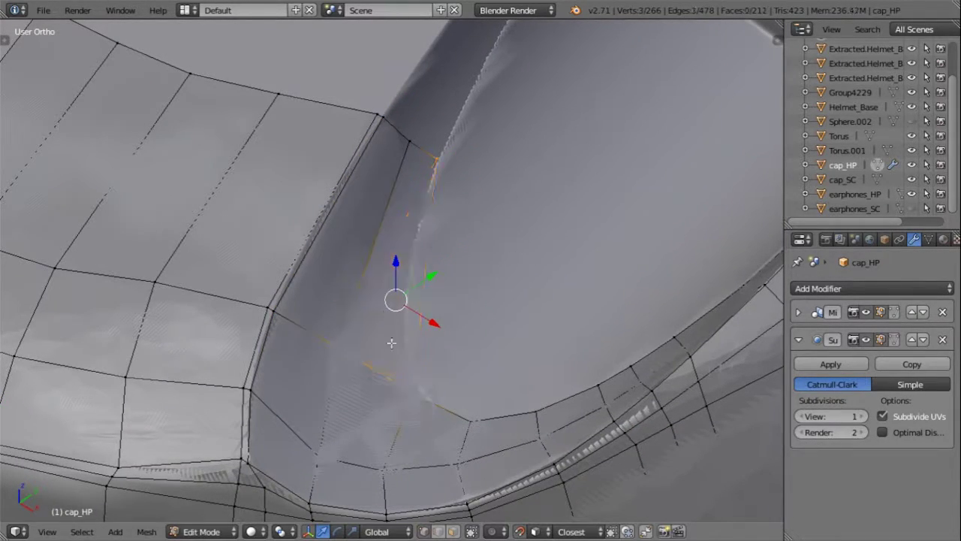
pyautogui.moveTo(411, 323); pyautogui.dragTo(344, 343, button='middle')
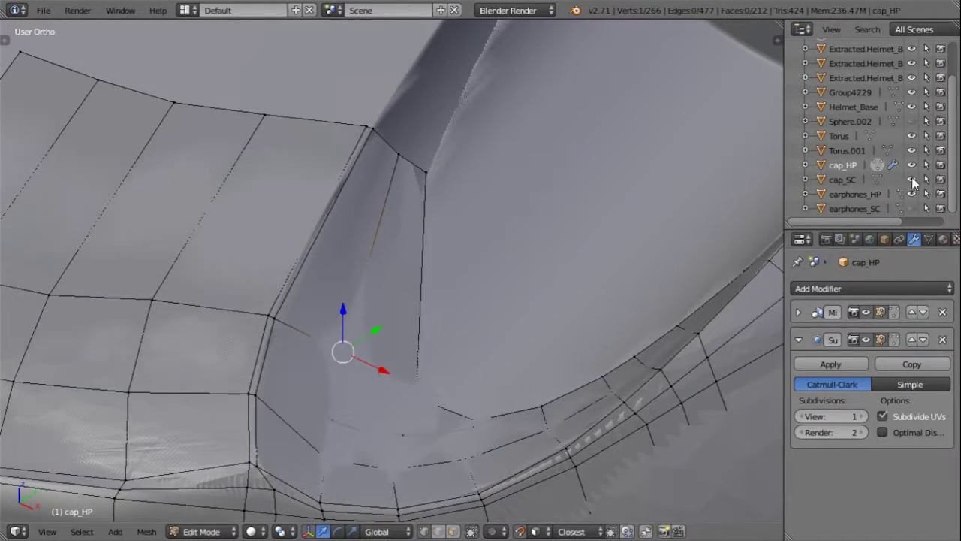
pyautogui.press('Tab')
pyautogui.scroll(5, 482, 366)
pyautogui.moveTo(480, 366); pyautogui.dragTo(391, 350, button='middle')
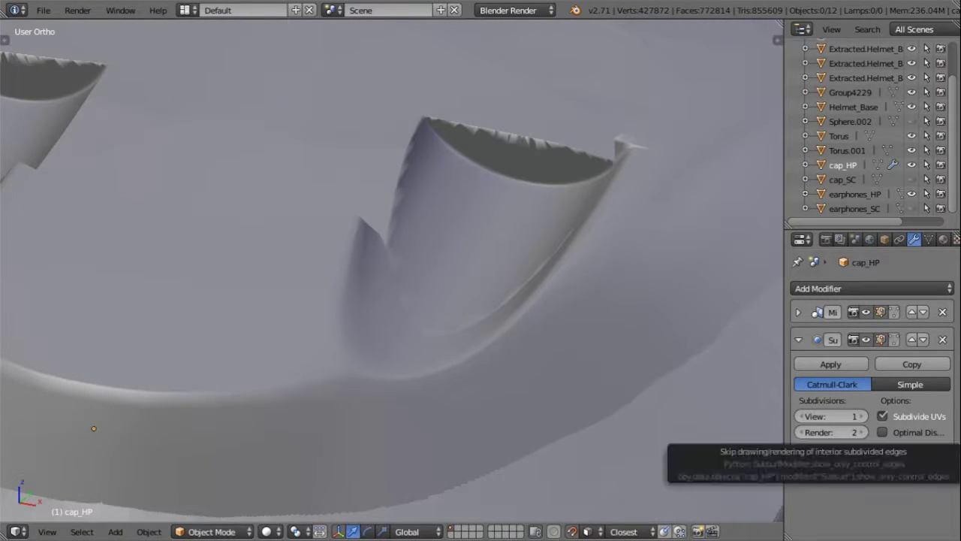
# Step: In Edit Mode, add a centred edge loop across the cap_HP strip
pyautogui.press('Tab')
pyautogui.scroll(5, 395, 420)
pyautogui.moveTo(505, 200); pyautogui.dragTo(440, 307, button='middle')
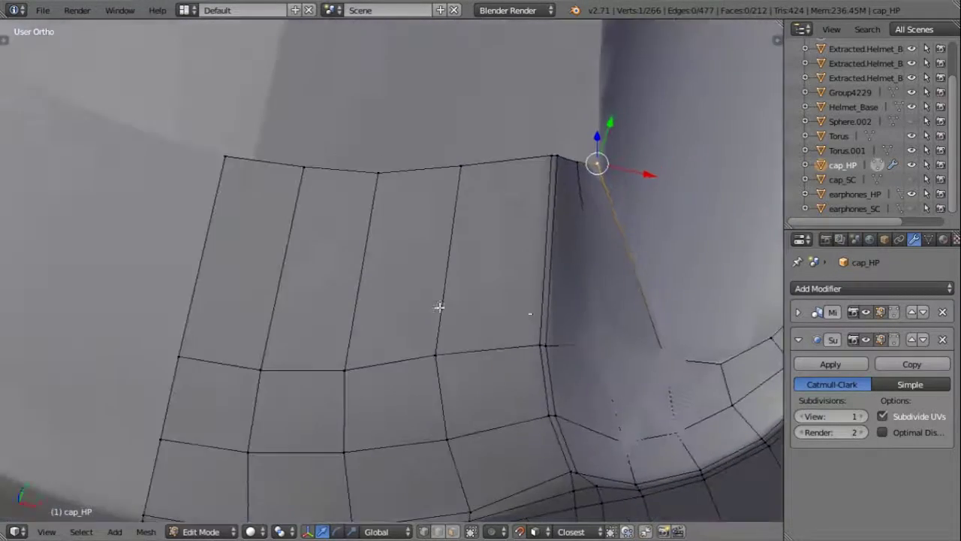
pyautogui.hotkey('ctrl', 'r')
pyautogui.click(562, 262)
pyautogui.moveTo(563, 262); pyautogui.dragTo(661, 255, button='middle')
pyautogui.rightClick(639, 236)
# Step: Move the new loop's vertices down onto the helmet surface
pyautogui.press('g')
pyautogui.click(644, 251)
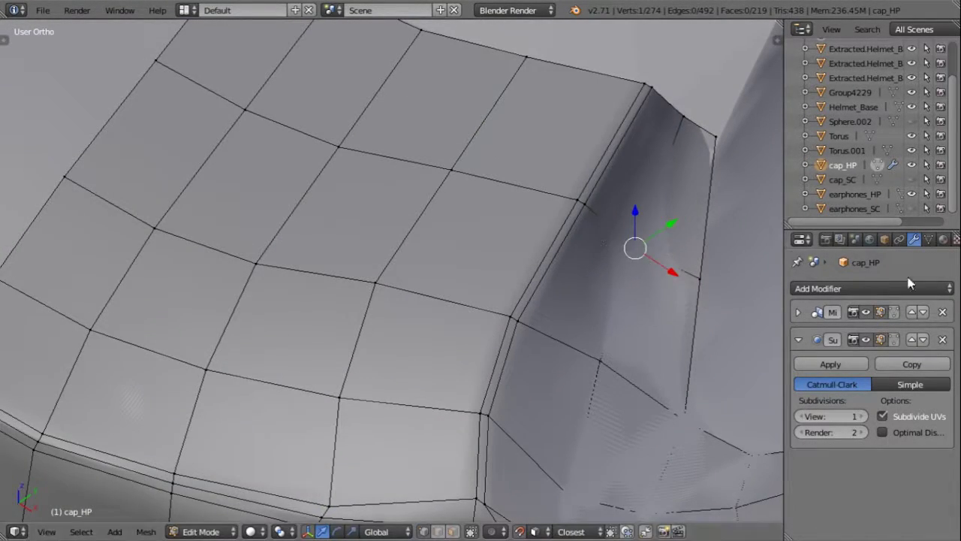
pyautogui.moveTo(576, 201); pyautogui.dragTo(522, 198, button='middle')
pyautogui.press('g')
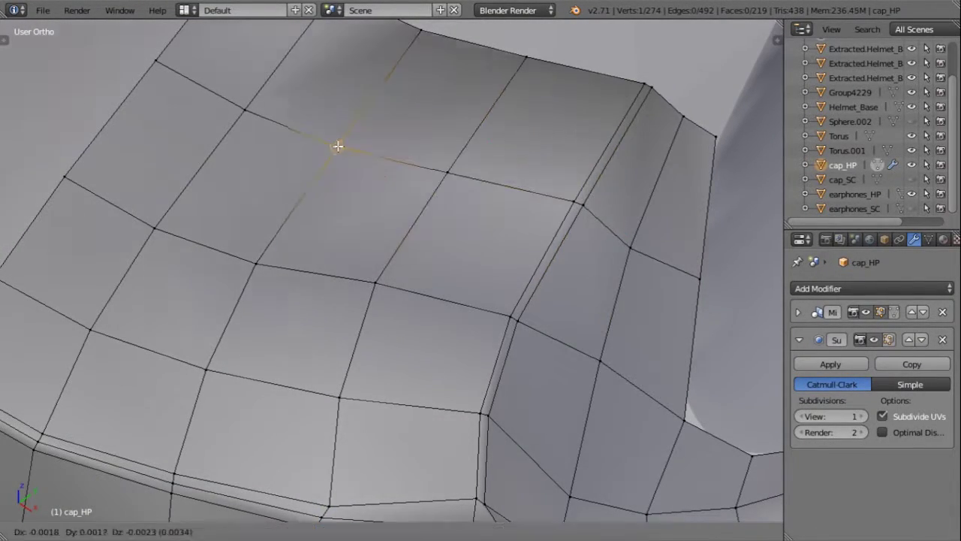
pyautogui.click(226, 112)
pyautogui.moveTo(358, 281)
pyautogui.mouseDown(button='middle')
pyautogui.moveTo(578, 234)
pyautogui.moveTo(588, 262)
pyautogui.moveTo(601, 236)
pyautogui.mouseUp(button='middle')
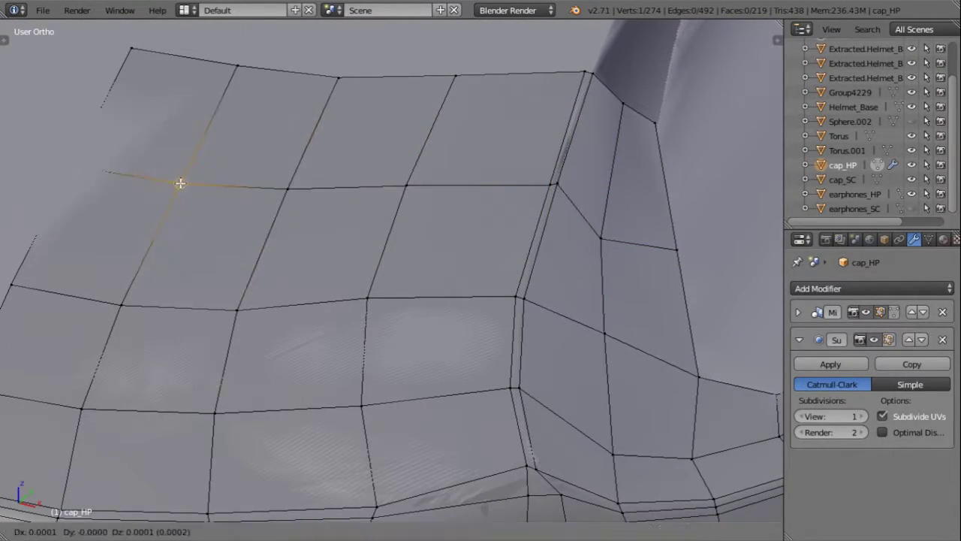
pyautogui.moveTo(516, 355); pyautogui.dragTo(337, 386, button='middle')
pyautogui.rightClick(401, 208)
pyautogui.moveTo(401, 208)
pyautogui.mouseDown(button='middle')
pyautogui.moveTo(461, 315)
pyautogui.moveTo(395, 332)
pyautogui.mouseUp(button='middle')
pyautogui.scroll(3, 395, 332)
pyautogui.rightClick(396, 432)
pyautogui.press('g')
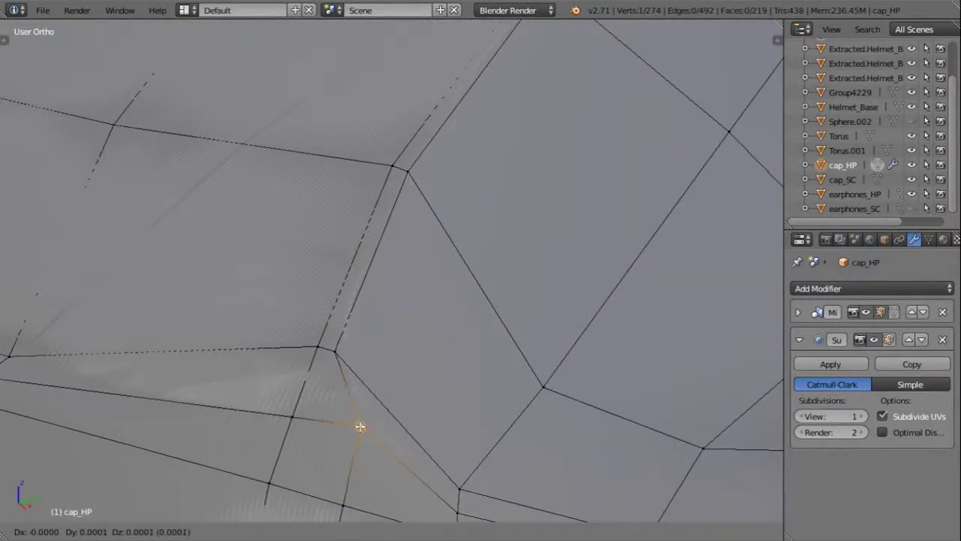
# Step: Preview the smoothed subdivided cap in Object Mode, then resume editing
pyautogui.press('Tab')
pyautogui.moveTo(470, 317)
pyautogui.mouseDown(button='middle')
pyautogui.moveTo(603, 361)
pyautogui.moveTo(453, 350)
pyautogui.moveTo(781, 208)
pyautogui.moveTo(460, 265)
pyautogui.mouseUp(button='middle')
pyautogui.press('Tab')
pyautogui.scroll(-2, 459, 265)
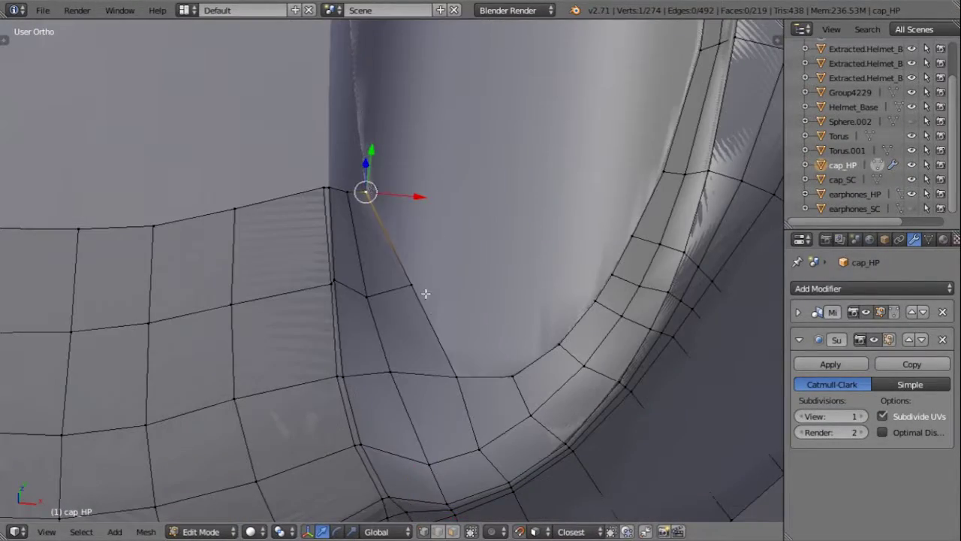
# Step: Extend two new edges from the strip's corner vertices onto the helmet surface
pyautogui.rightClick(423, 293)
pyautogui.moveTo(422, 294); pyautogui.dragTo(423, 286, button='middle')
pyautogui.scroll(2, 423, 286)
pyautogui.scroll(3, 423, 286)
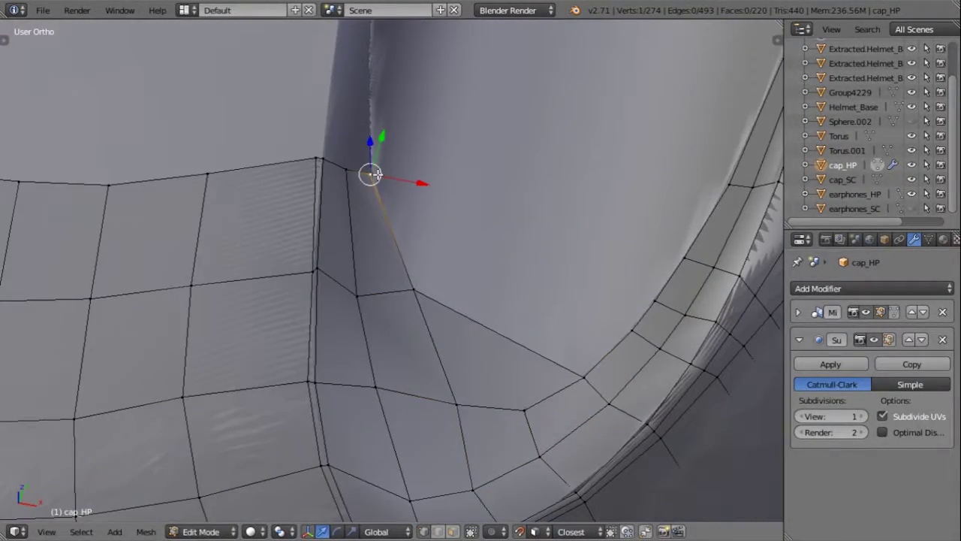
pyautogui.moveTo(515, 172)
pyautogui.mouseDown(button='middle')
pyautogui.moveTo(577, 273)
pyautogui.moveTo(485, 419)
pyautogui.mouseUp(button='middle')
pyautogui.rightClick(405, 291)
pyautogui.keyDown('ctrl'); pyautogui.rightClick(483, 311); pyautogui.keyUp('ctrl')
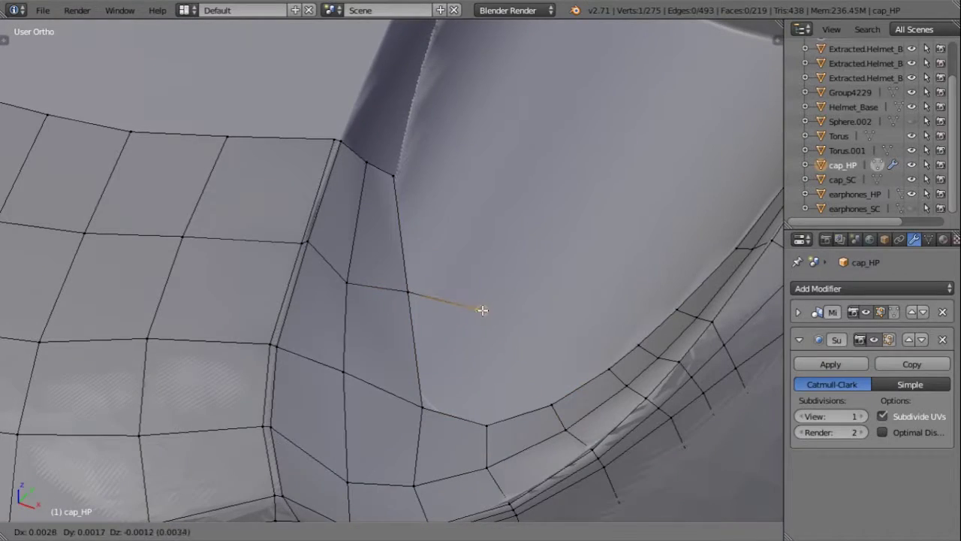
pyautogui.rightClick(394, 174)
pyautogui.keyDown('ctrl'); pyautogui.rightClick(476, 195); pyautogui.keyUp('ctrl')
pyautogui.moveTo(476, 196); pyautogui.dragTo(400, 335, button='middle')
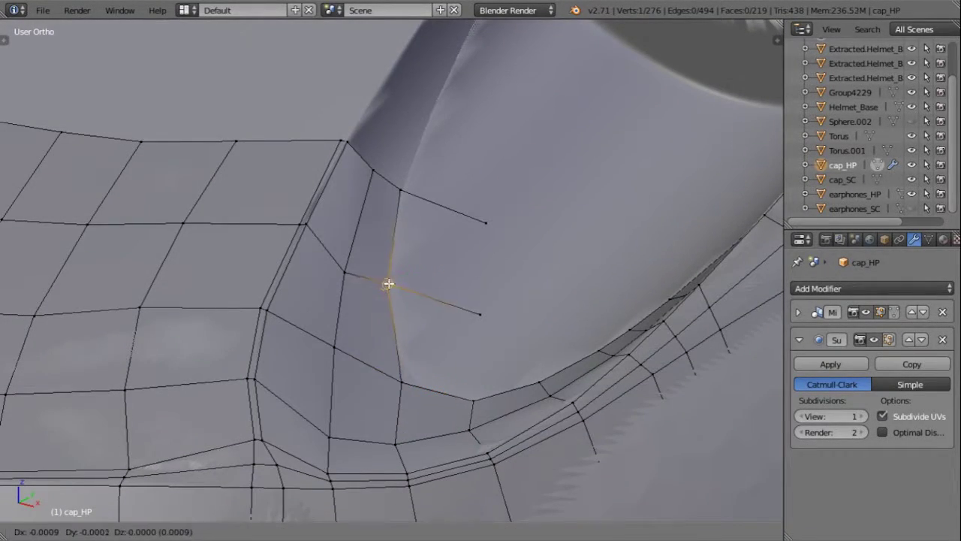
# Step: Extrude a new edge from the strip's edge vertices and fill the first corner quad
pyautogui.press('Tab')
pyautogui.press('Tab')
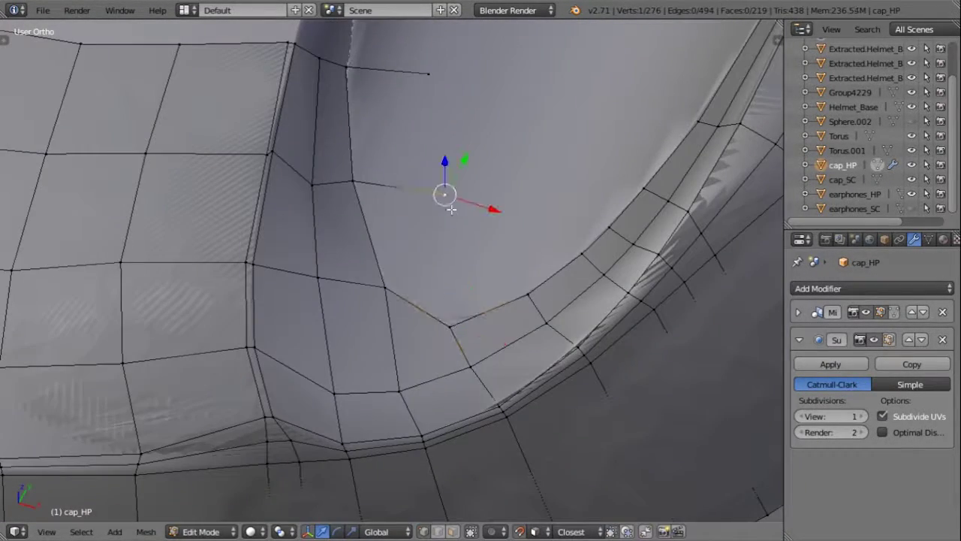
pyautogui.press('g')
pyautogui.rightClick(440, 196)
pyautogui.rightClick(361, 68)
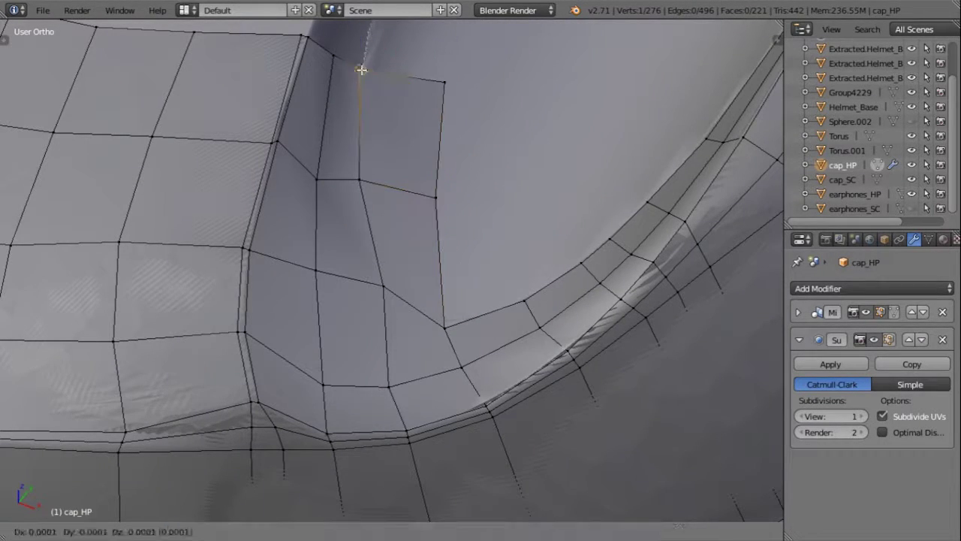
pyautogui.press('e')
pyautogui.click(507, 88)
pyautogui.click(506, 199)
pyautogui.keyDown('shift'); pyautogui.rightClick(436, 198); pyautogui.keyUp('shift')
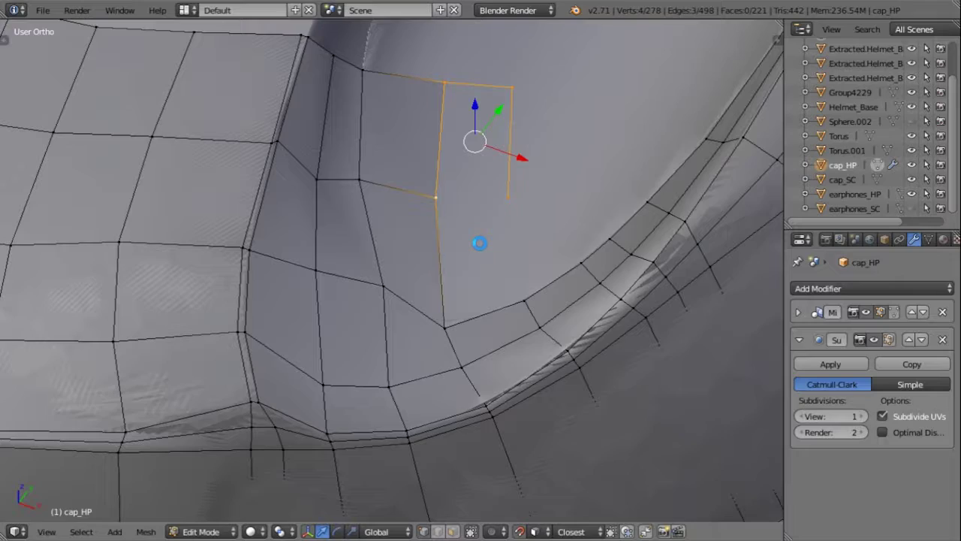
pyautogui.press('f')
# Step: Fill the next quad and slide one of its vertices along the surface
pyautogui.moveTo(470, 326); pyautogui.dragTo(459, 290, button='middle')
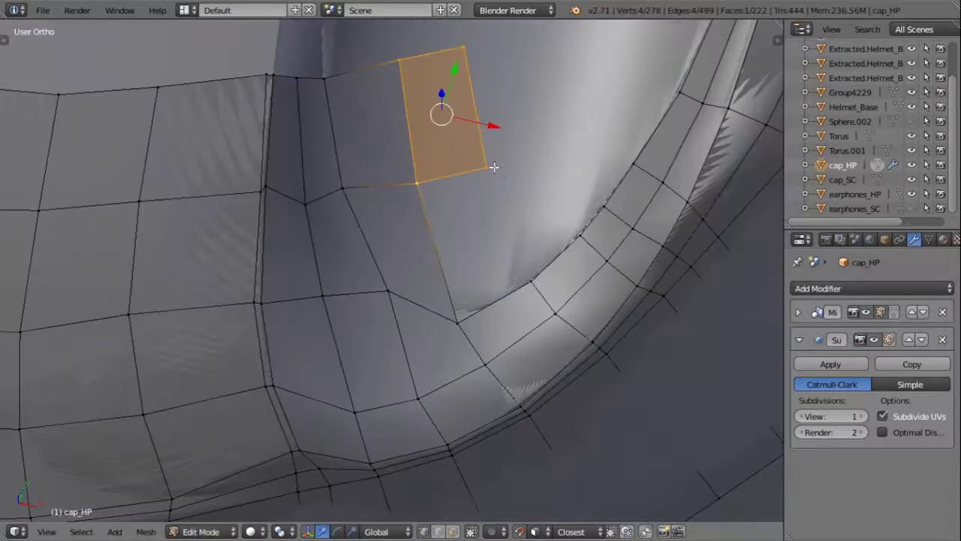
pyautogui.press('f')
pyautogui.rightClick(522, 262)
pyautogui.press('g')
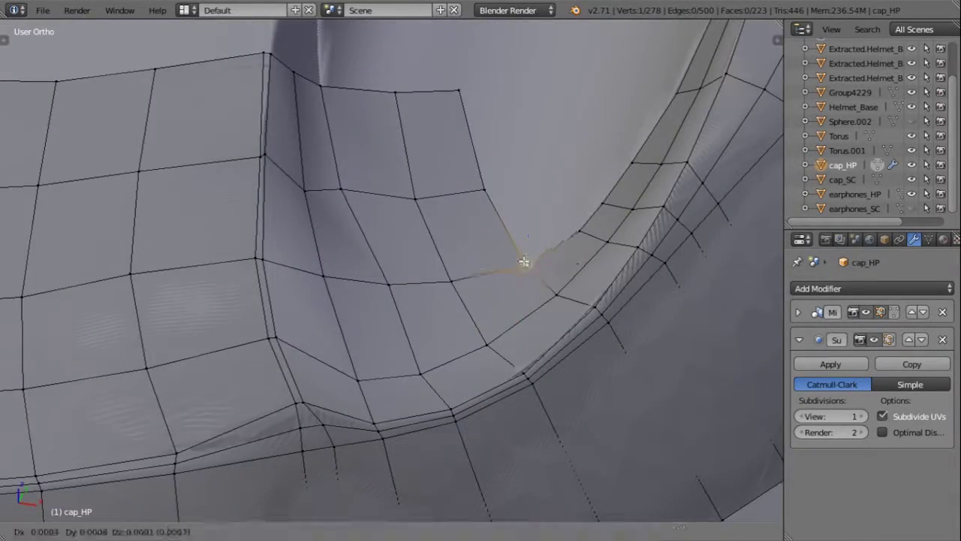
pyautogui.moveTo(521, 262)
pyautogui.mouseDown(button='middle')
pyautogui.moveTo(247, 230)
pyautogui.moveTo(268, 203)
pyautogui.mouseUp(button='middle')
pyautogui.press('g')
pyautogui.click(292, 238)
# Step: Extrude a vertex from the top edge, reposition vertices, and undo an unwanted face fill
pyautogui.rightClick(282, 117)
pyautogui.press('e')
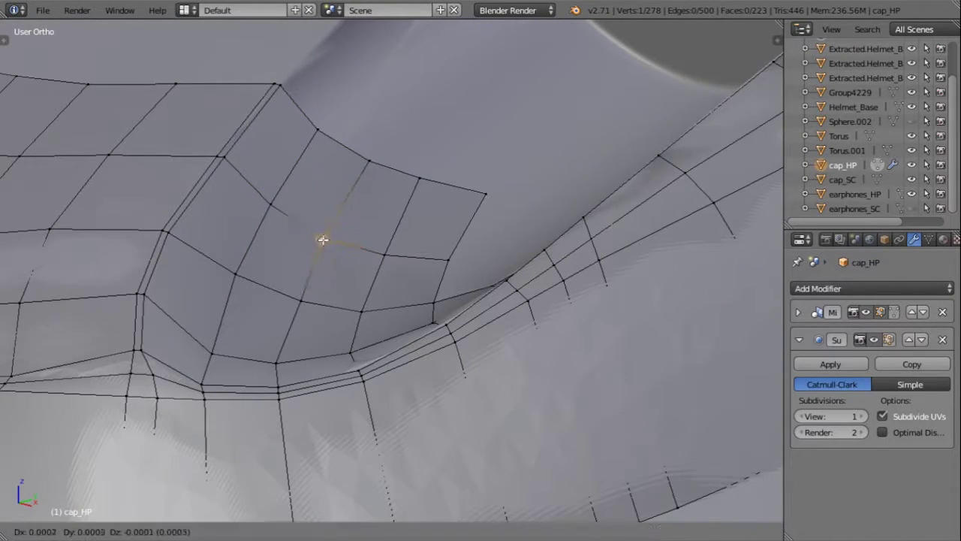
pyautogui.click(321, 240)
pyautogui.moveTo(322, 241); pyautogui.dragTo(323, 225, button='middle')
pyautogui.press('g')
pyautogui.click(489, 226)
pyautogui.moveTo(499, 305); pyautogui.dragTo(500, 303, button='right')
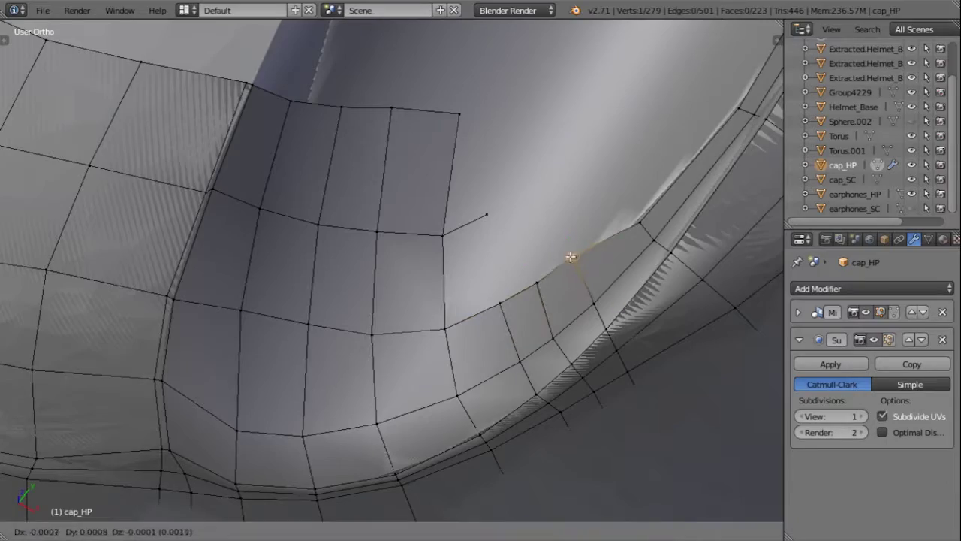
pyautogui.click(570, 257)
pyautogui.moveTo(570, 257); pyautogui.dragTo(499, 248, button='middle')
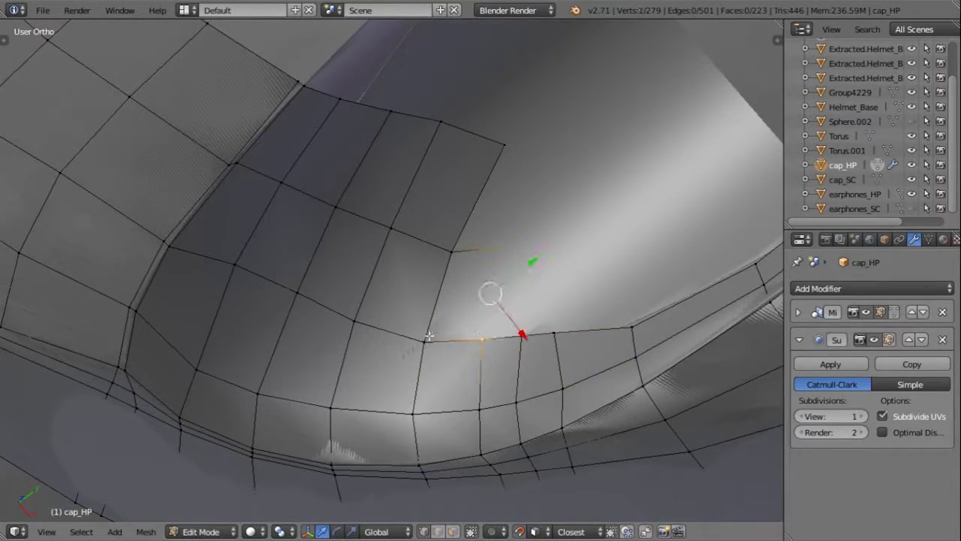
pyautogui.press('f')
pyautogui.moveTo(553, 331)
pyautogui.mouseDown(button='middle')
pyautogui.moveTo(426, 156)
pyautogui.moveTo(435, 218)
pyautogui.moveTo(303, 345)
pyautogui.moveTo(132, 313)
pyautogui.mouseUp(button='middle')
pyautogui.hotkey('ctrl', 'z')
# Step: Extrude two vertices along the rim, fill the quad, and extend another rim edge
pyautogui.press('e')
pyautogui.click(235, 279)
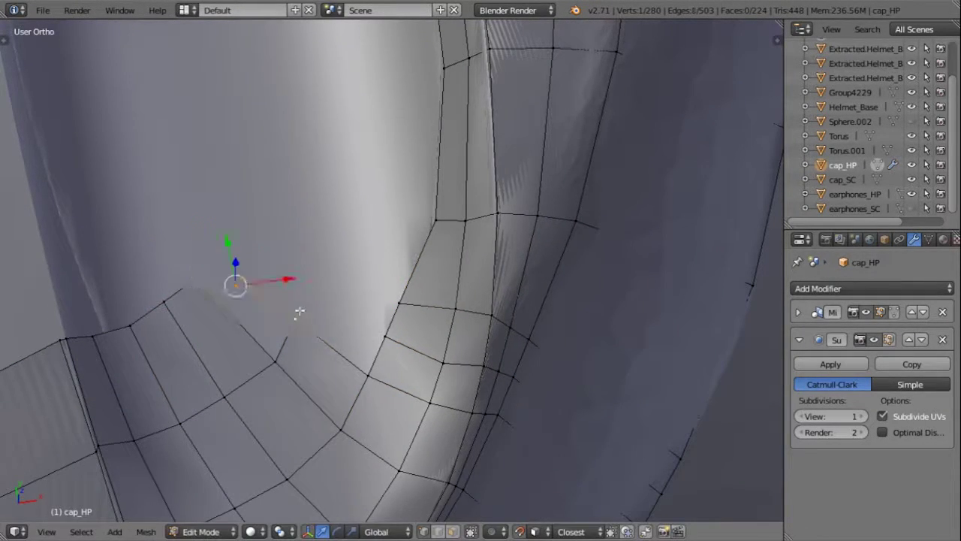
pyautogui.press('e')
pyautogui.click(219, 257)
pyautogui.press('f')
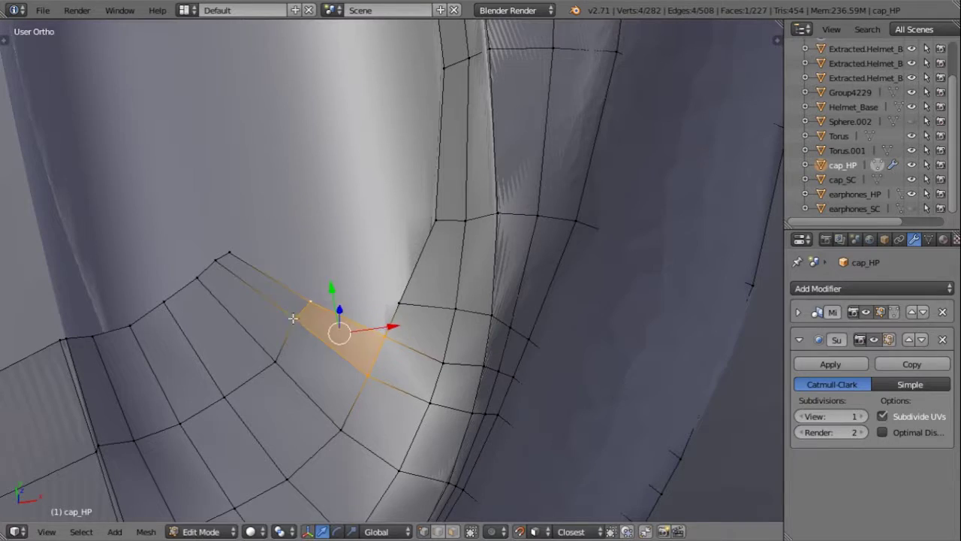
pyautogui.rightClick(224, 249)
pyautogui.keyDown('ctrl'); pyautogui.rightClick(224, 248); pyautogui.keyUp('ctrl')
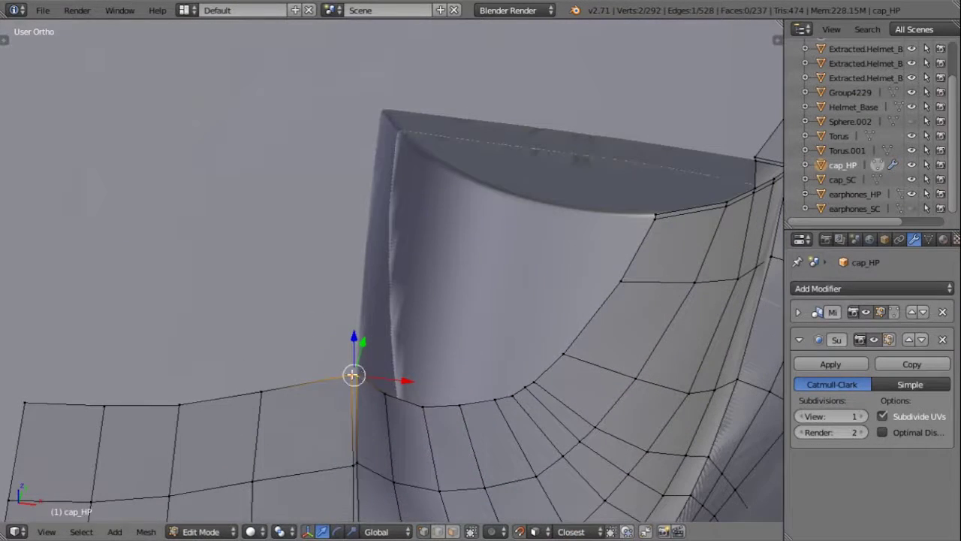
# Step: Extrude a new vertex and an edge outward from the brim edge
pyautogui.press('g')
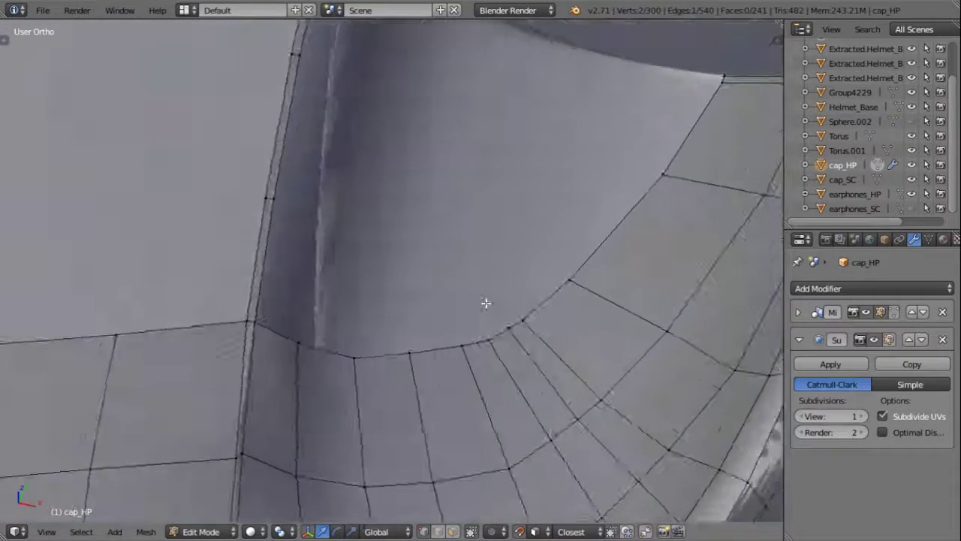
pyautogui.press('e')
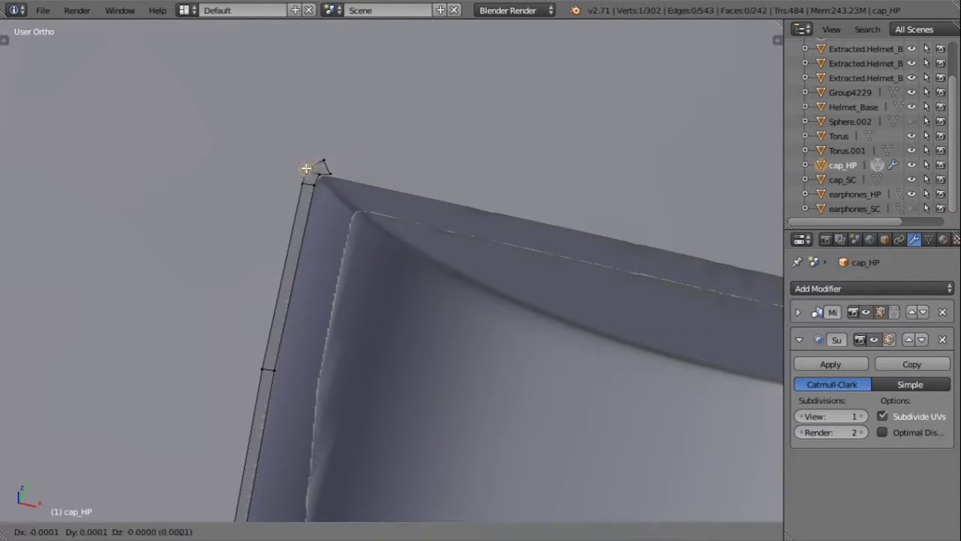
pyautogui.click(306, 169)
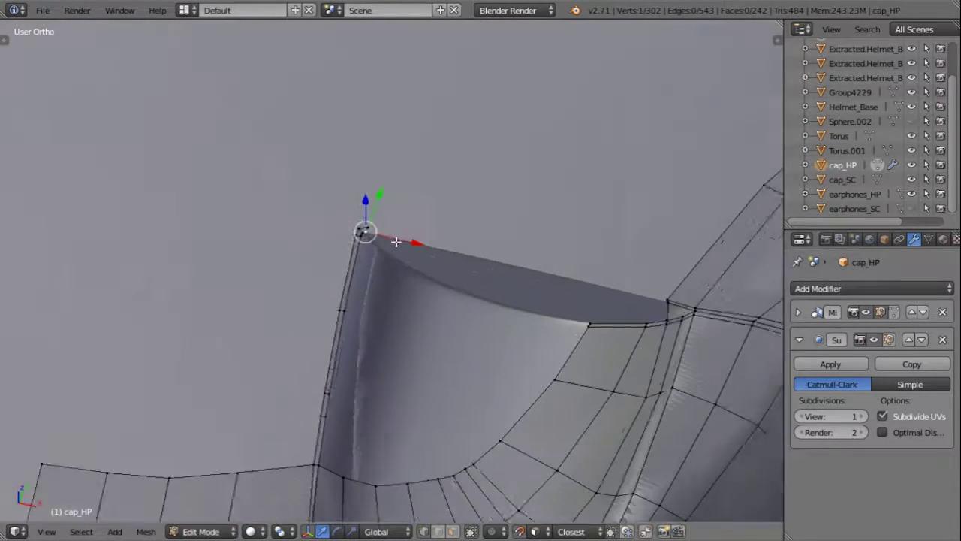
pyautogui.scroll(-2, 325, 172)
pyautogui.press('e')
pyautogui.click(418, 232)
pyautogui.moveTo(419, 232); pyautogui.dragTo(302, 281, button='middle')
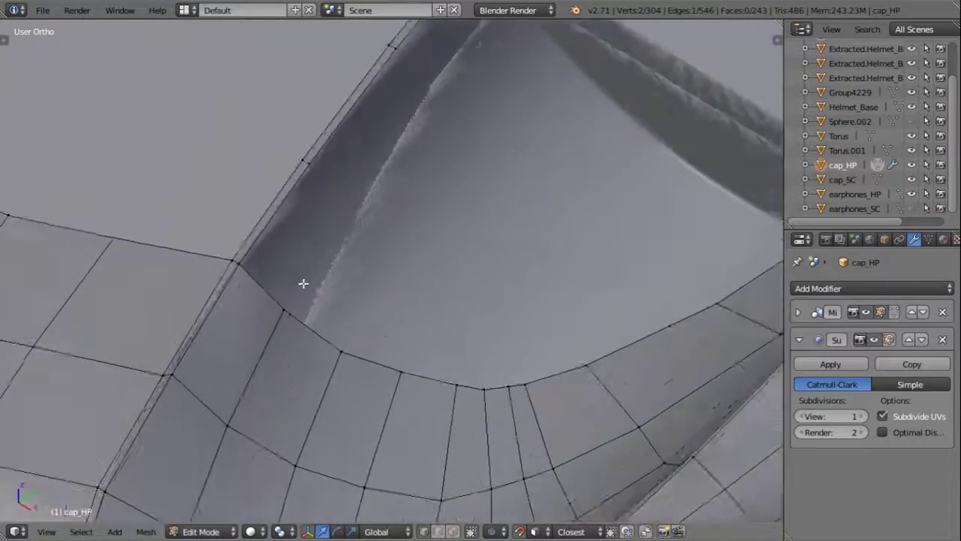
# Step: Extrude a vertex from the corner tip, position it, and fill the gap with a face
pyautogui.rightClick(279, 266)
pyautogui.press('e')
pyautogui.click(455, 115)
pyautogui.scroll(-3, 454, 115)
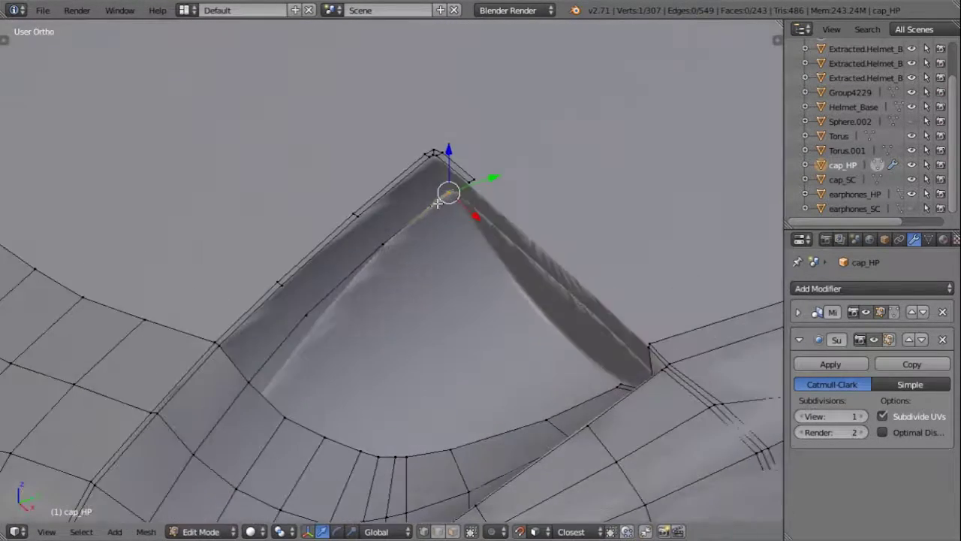
pyautogui.scroll(2, 451, 189)
pyautogui.press('g')
pyautogui.click(434, 241)
pyautogui.moveTo(440, 236)
pyautogui.mouseDown(button='middle')
pyautogui.moveTo(307, 272)
pyautogui.moveTo(307, 343)
pyautogui.mouseUp(button='middle')
pyautogui.press('f')
# Step: Extrude another vertex along the recess and fill a face
pyautogui.moveTo(269, 231); pyautogui.dragTo(376, 243, button='middle')
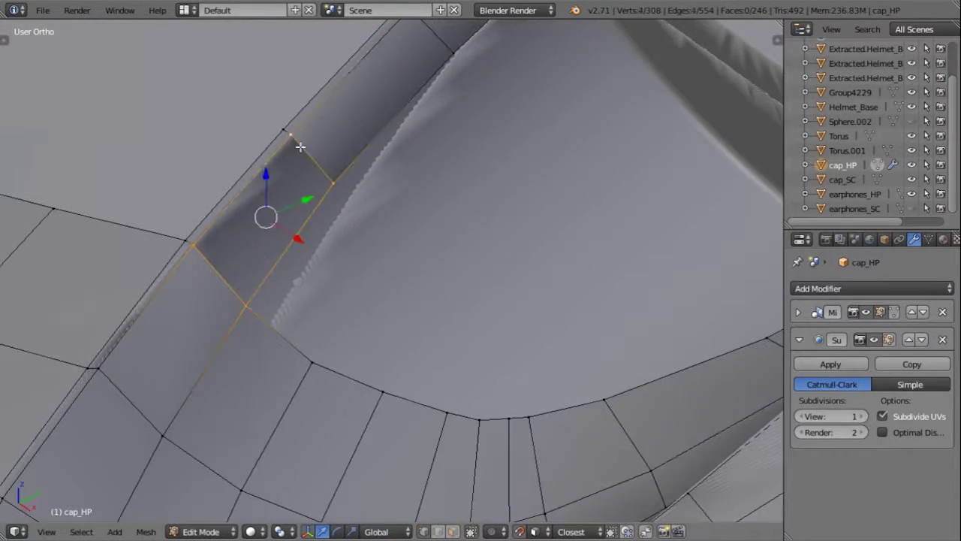
pyautogui.rightClick(376, 243)
pyautogui.press('e')
pyautogui.click(421, 150)
pyautogui.moveTo(421, 149)
pyautogui.mouseDown(button='middle')
pyautogui.moveTo(140, 294)
pyautogui.moveTo(316, 240)
pyautogui.moveTo(350, 217)
pyautogui.moveTo(186, 231)
pyautogui.moveTo(380, 170)
pyautogui.moveTo(318, 243)
pyautogui.moveTo(387, 250)
pyautogui.moveTo(474, 350)
pyautogui.moveTo(440, 333)
pyautogui.moveTo(398, 285)
pyautogui.mouseUp(button='middle')
pyautogui.press('f')
# Step: Dissolve the unwanted edge and extra vertices, then join two vertices with a new edge
pyautogui.rightClick(398, 285)
pyautogui.press('x')
pyautogui.click(349, 172)
pyautogui.moveTo(348, 173); pyautogui.dragTo(362, 294, button='middle')
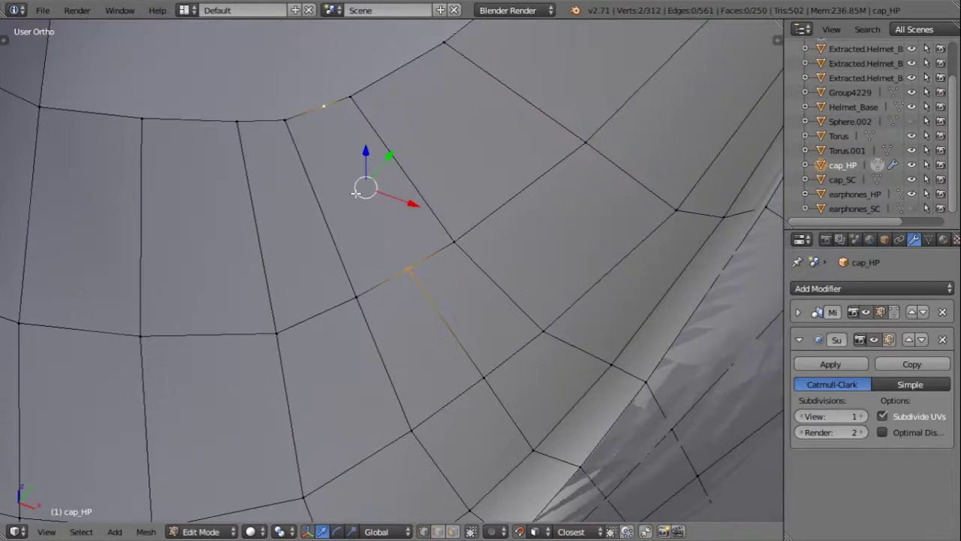
pyautogui.press('x')
pyautogui.click(300, 122)
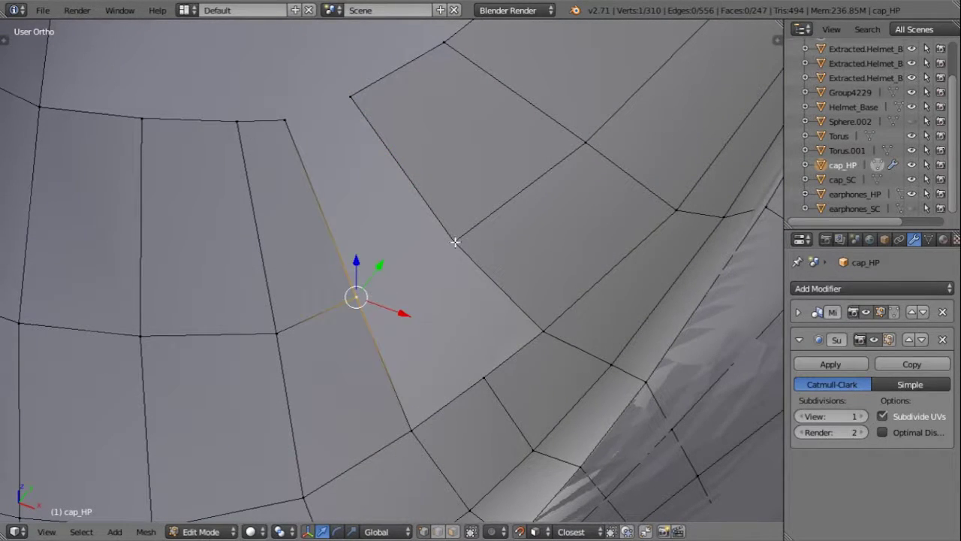
pyautogui.press('j')
# Step: Extrude a new vertex from the cap rim and fill a face at the corner
pyautogui.rightClick(543, 332)
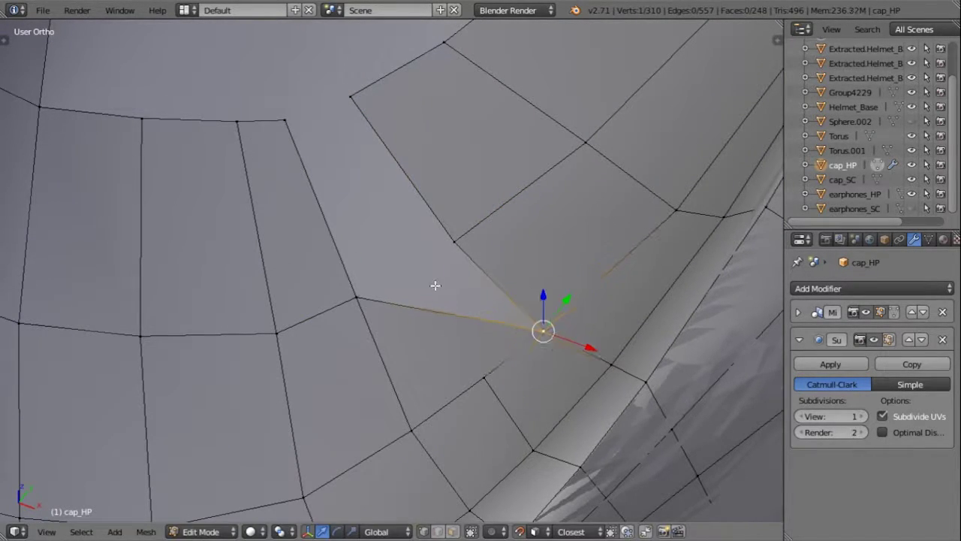
pyautogui.moveTo(482, 386); pyautogui.dragTo(405, 301, button='middle')
pyautogui.moveTo(520, 381)
pyautogui.mouseDown(button='middle')
pyautogui.moveTo(370, 284)
pyautogui.moveTo(322, 317)
pyautogui.mouseUp(button='middle')
pyautogui.rightClick(274, 377)
pyautogui.press('e')
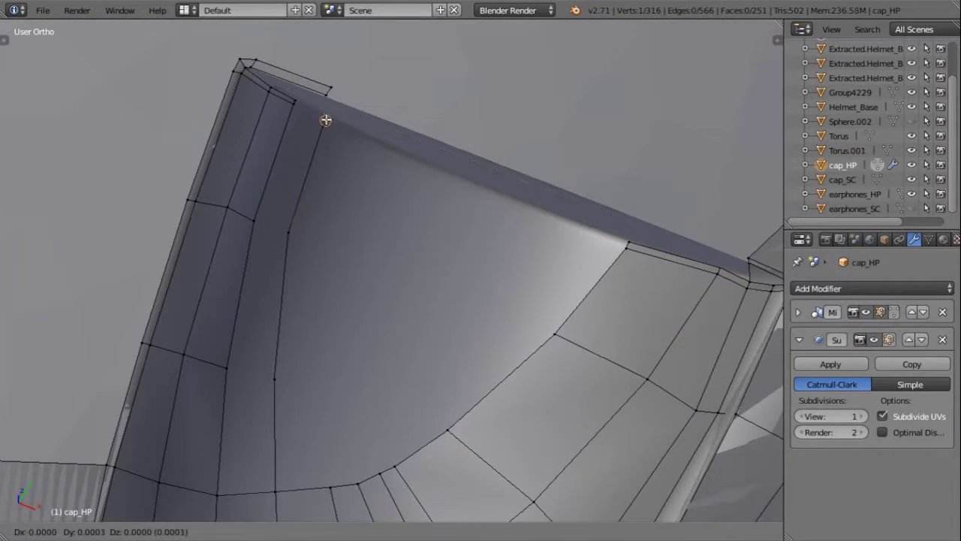
pyautogui.click(326, 120)
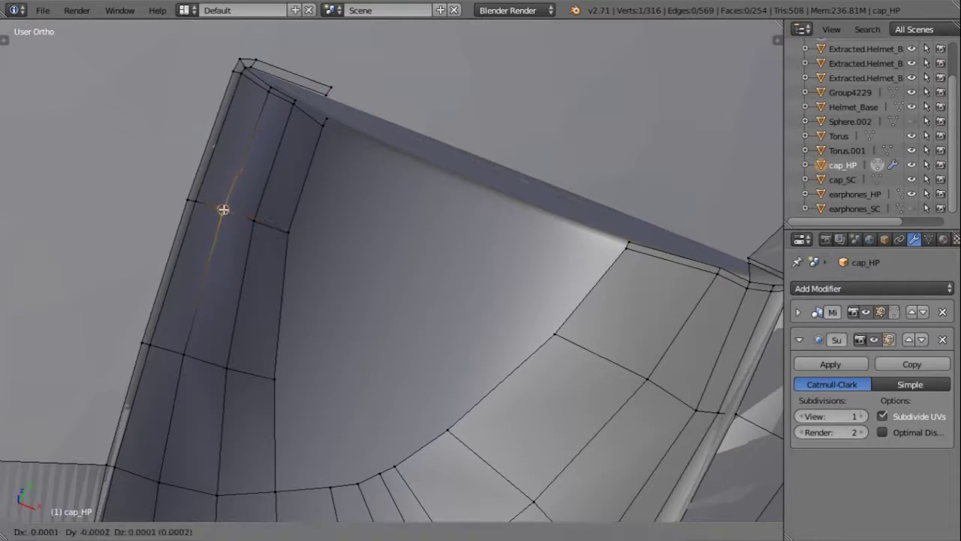
pyautogui.scroll(3, 317, 322)
pyautogui.rightClick(342, 300)
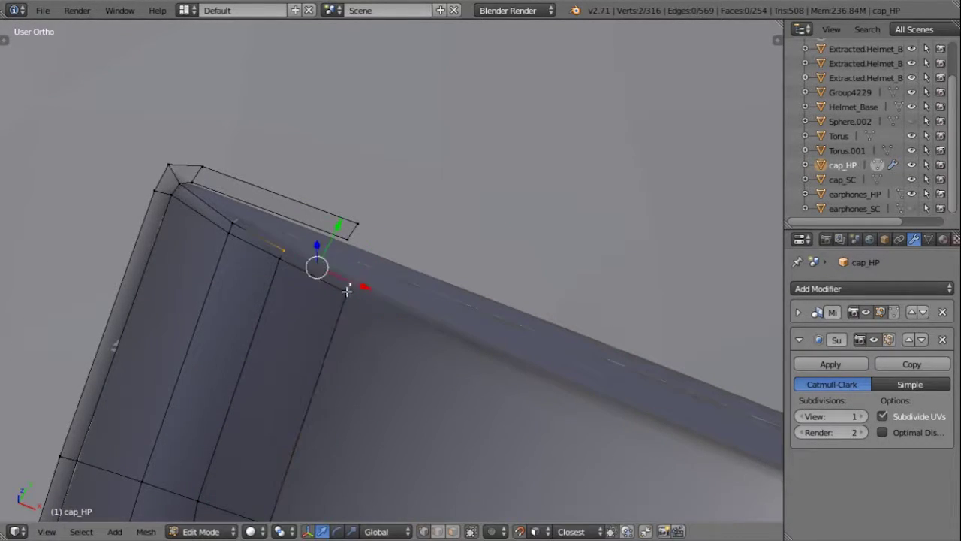
pyautogui.press('f')
# Step: Reposition a rim vertex and preview the subdivided cap corner before resuming editing
pyautogui.moveTo(343, 301)
pyautogui.mouseDown(button='middle')
pyautogui.moveTo(297, 244)
pyautogui.moveTo(175, 231)
pyautogui.mouseUp(button='middle')
pyautogui.rightClick(175, 231)
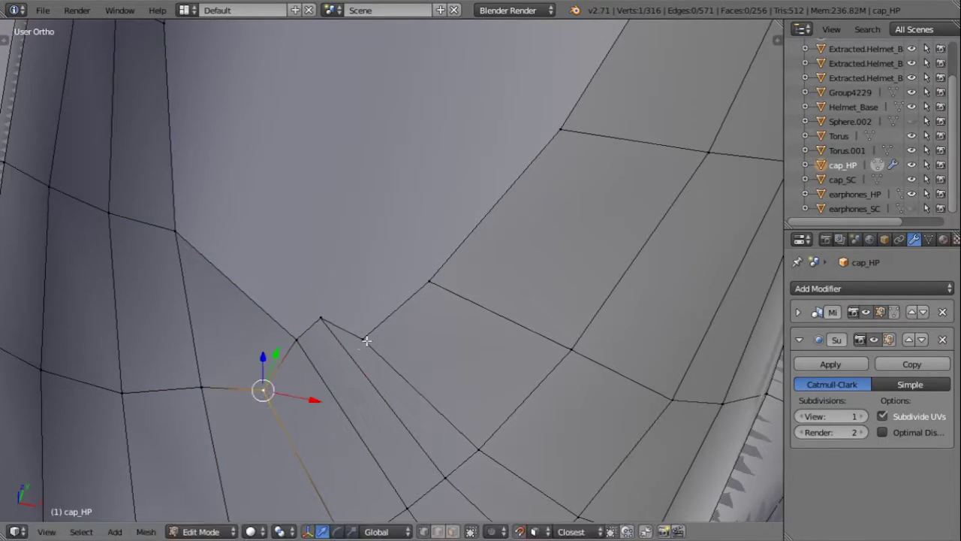
pyautogui.rightClick(429, 281)
pyautogui.press('g')
pyautogui.click(385, 262)
pyautogui.press('Tab')
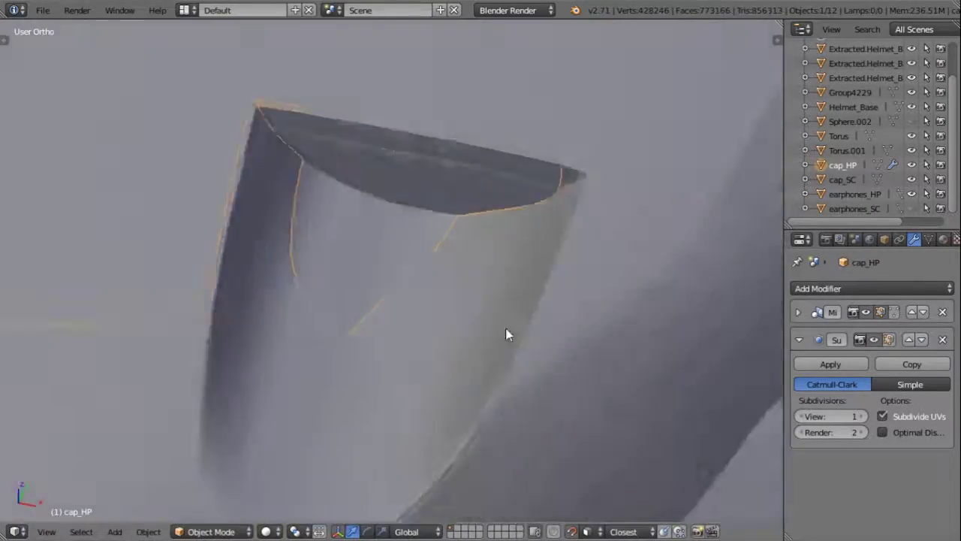
pyautogui.moveTo(508, 332)
pyautogui.mouseDown(button='middle')
pyautogui.moveTo(444, 361)
pyautogui.moveTo(279, 324)
pyautogui.mouseUp(button='middle')
pyautogui.press('Tab')
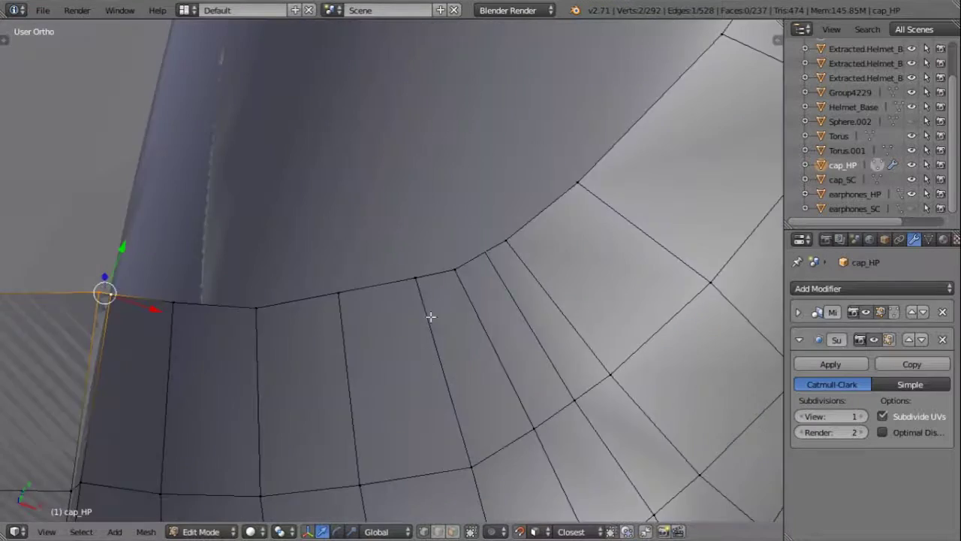
# Step: Extrude edges upward along the rim toward the top corner
pyautogui.press('e')
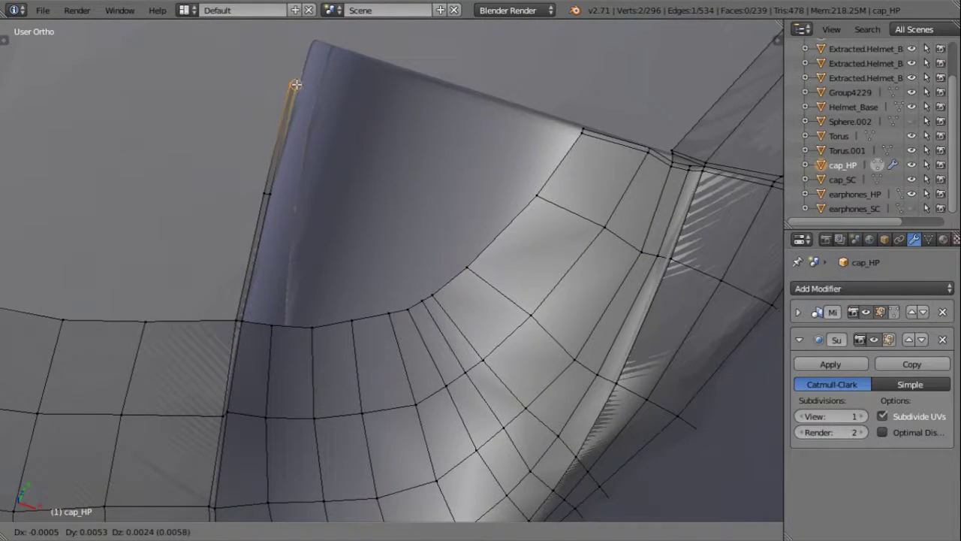
pyautogui.click(306, 48)
pyautogui.scroll(3, 307, 48)
pyautogui.press('e')
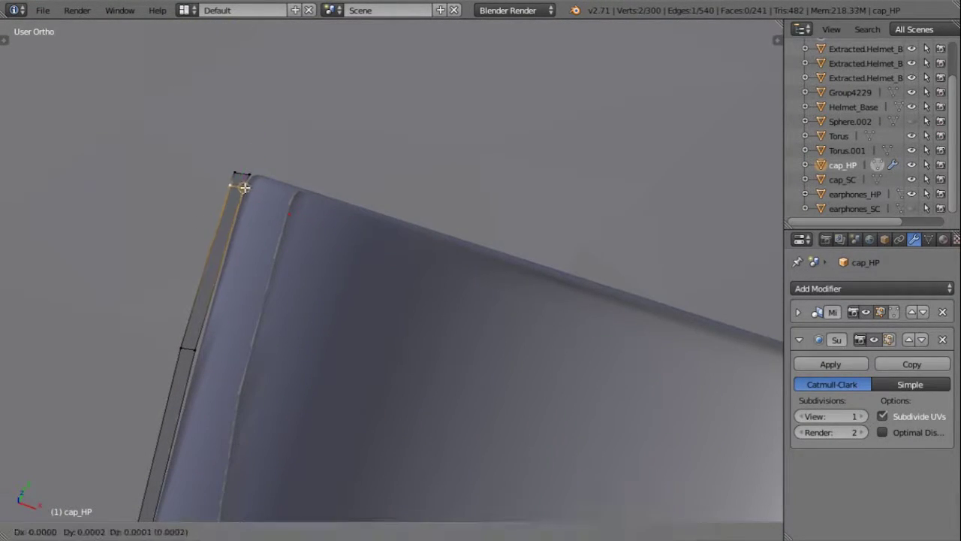
pyautogui.press('e')
pyautogui.rightClick(263, 90)
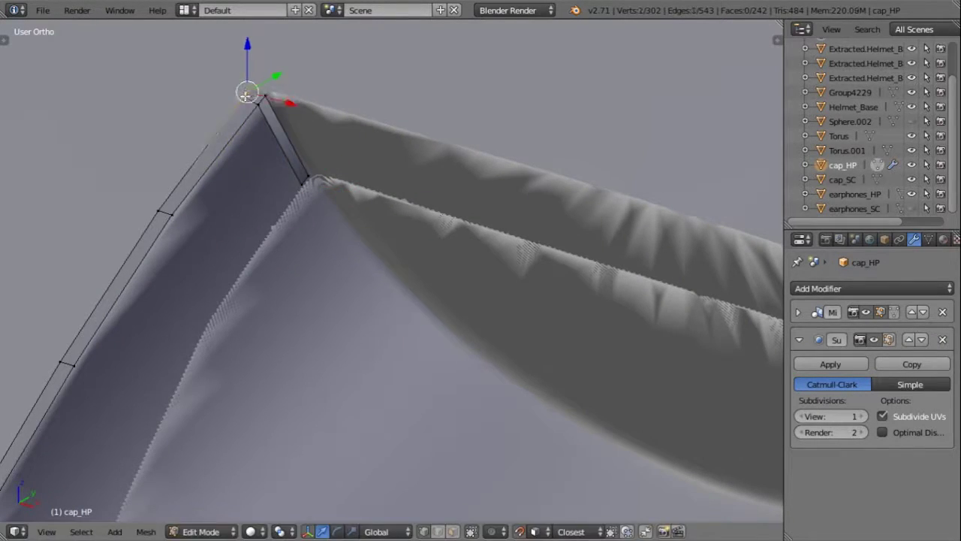
pyautogui.moveTo(263, 91)
pyautogui.mouseDown(button='middle')
pyautogui.moveTo(309, 200)
pyautogui.moveTo(243, 133)
pyautogui.moveTo(145, 418)
pyautogui.moveTo(305, 248)
pyautogui.moveTo(356, 338)
pyautogui.moveTo(305, 411)
pyautogui.mouseUp(button='middle')
# Step: Extrude and place new vertices along the band and fill a face between them
pyautogui.press('e')
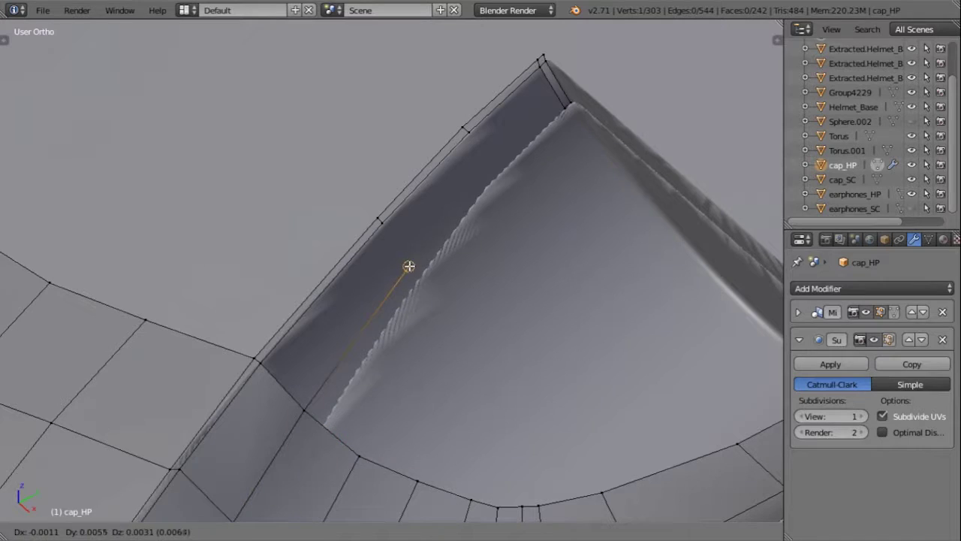
pyautogui.click(382, 219)
pyautogui.press('g')
pyautogui.click(340, 276)
pyautogui.press('f')
pyautogui.scroll(-2, 340, 276)
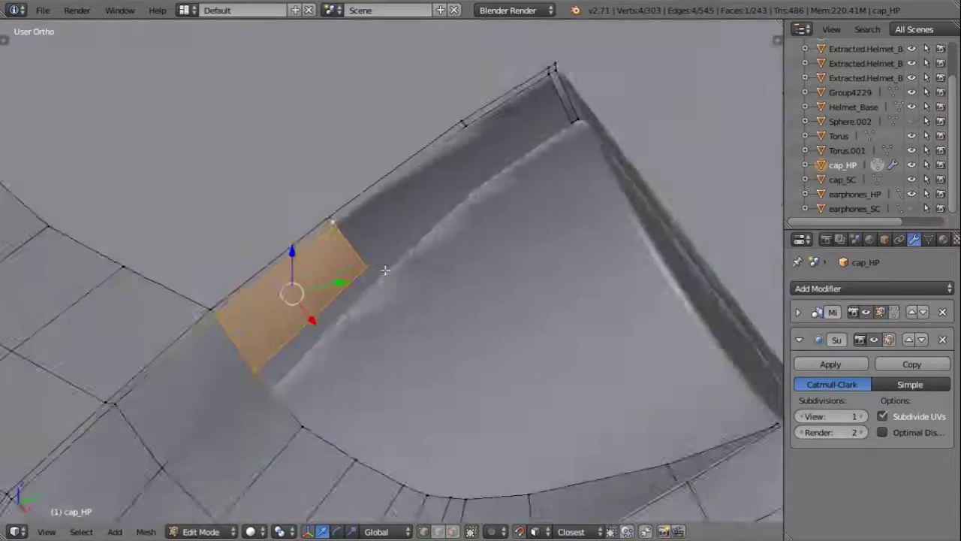
# Step: Extrude another vertex and fill two more faces along the band toward the top corner
pyautogui.moveTo(340, 276); pyautogui.dragTo(423, 161, button='middle')
pyautogui.rightClick(423, 161)
pyautogui.press('e')
pyautogui.click(423, 175)
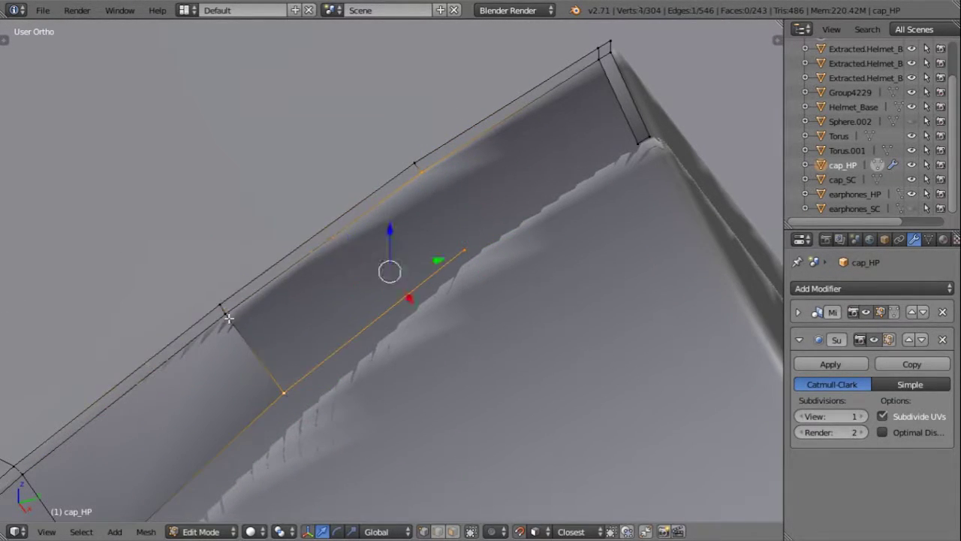
pyautogui.moveTo(228, 318); pyautogui.dragTo(601, 80, button='middle')
pyautogui.press('f')
pyautogui.press('f')
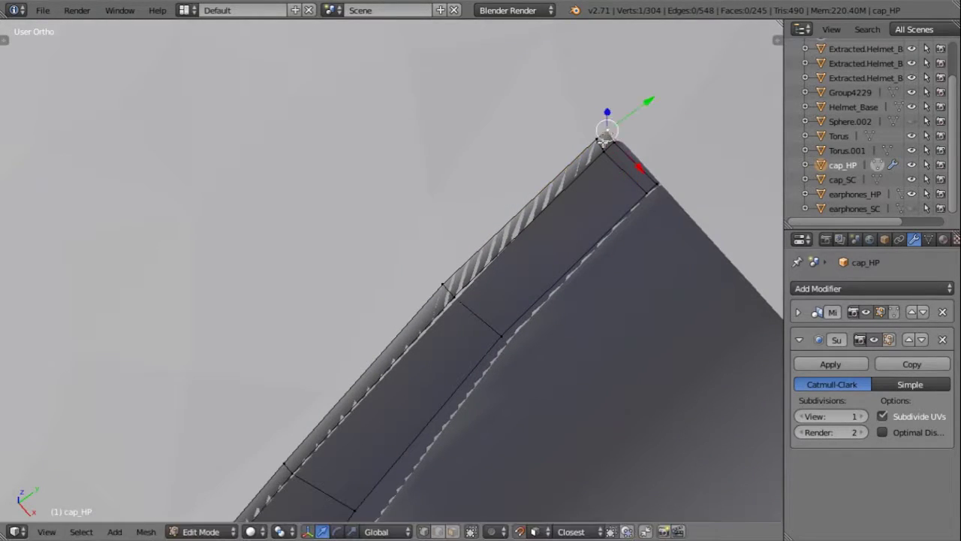
pyautogui.moveTo(604, 139); pyautogui.dragTo(476, 399, button='middle')
# Step: Extrude vertices at the cap's inner corner up to the rim and fill a first face
pyautogui.press('e')
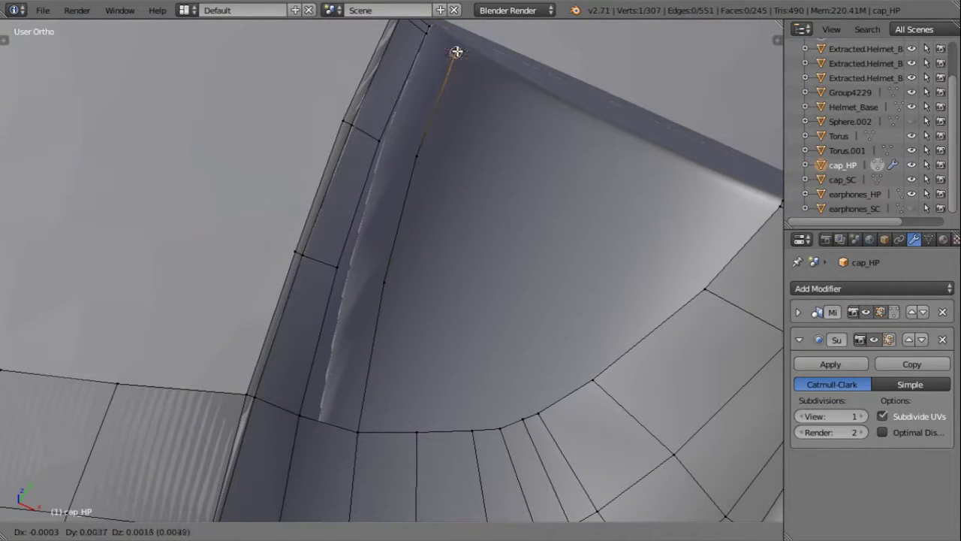
pyautogui.click(456, 51)
pyautogui.rightClick(417, 432)
pyautogui.press('e')
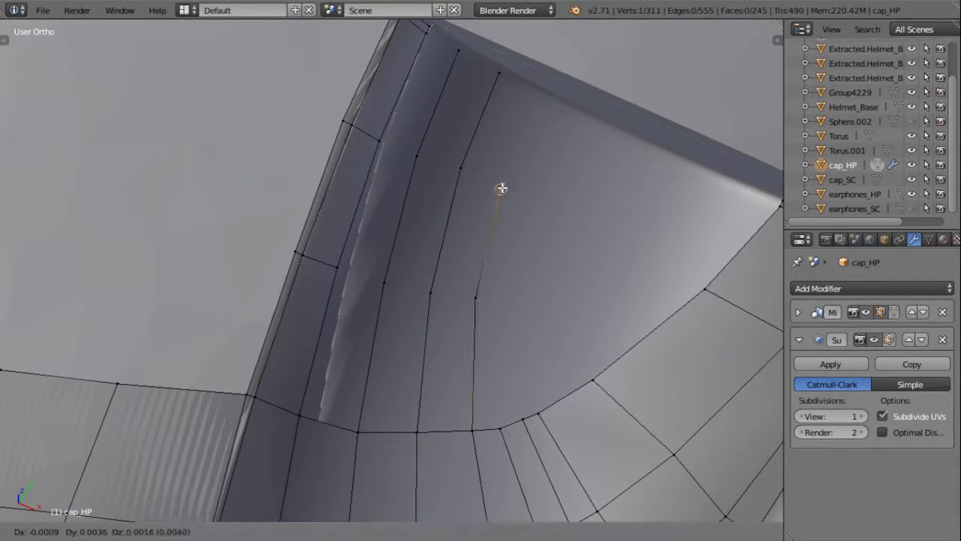
pyautogui.click(501, 187)
pyautogui.press('e')
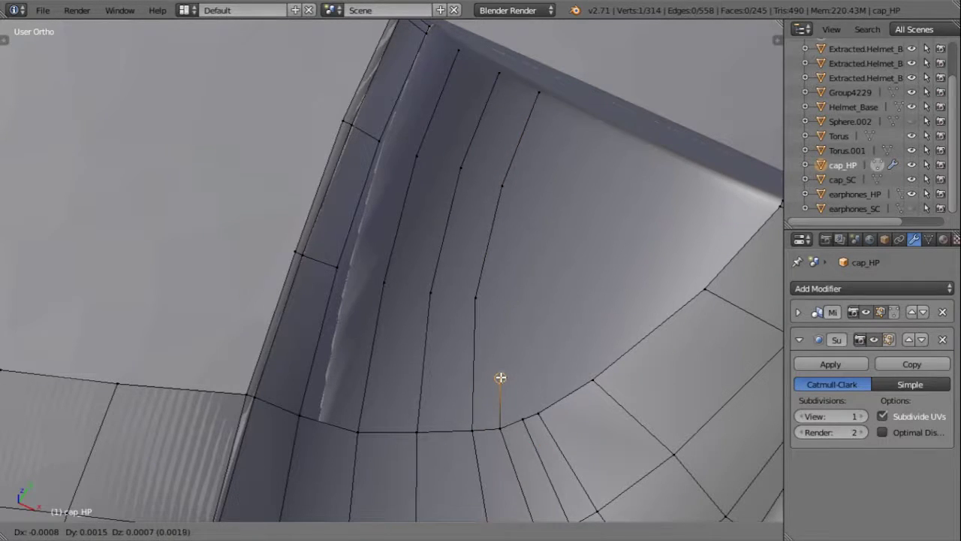
pyautogui.click(500, 379)
pyautogui.press('f')
# Step: Undo the misplaced vertices and face fill, then reposition the vertex near the top edge
pyautogui.rightClick(502, 378)
pyautogui.press('g')
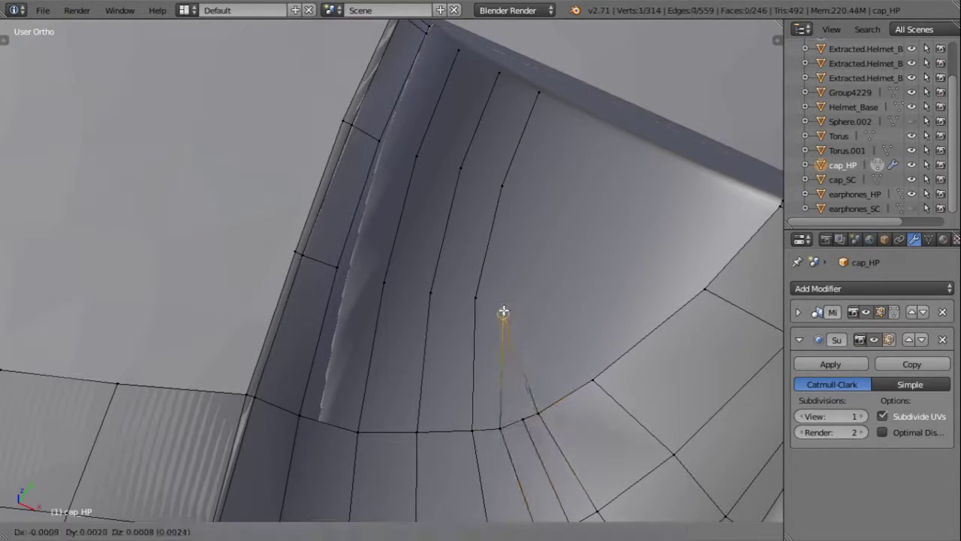
pyautogui.hotkey('ctrl', 'z')
pyautogui.hotkey('ctrl', 'z')
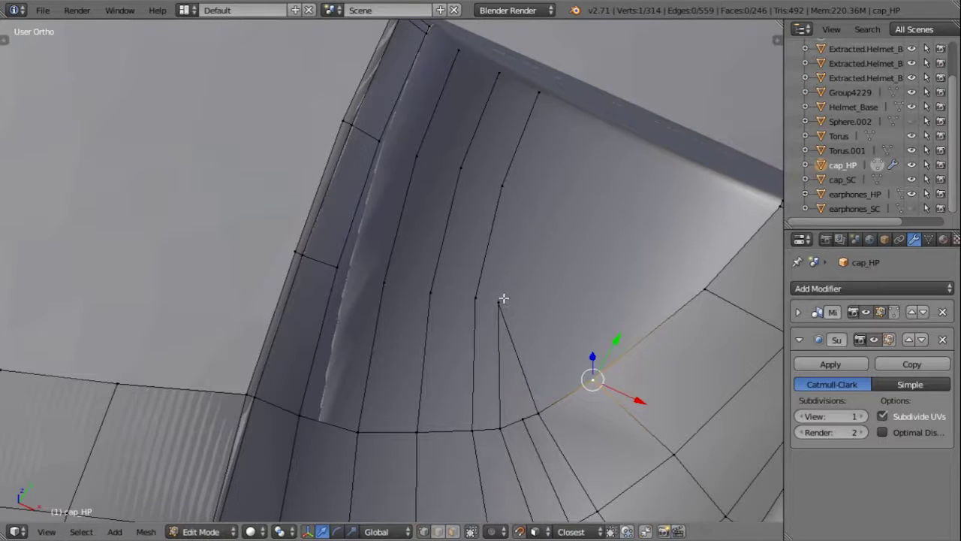
pyautogui.hotkey('ctrl', 'z')
pyautogui.press('g')
pyautogui.click(527, 194)
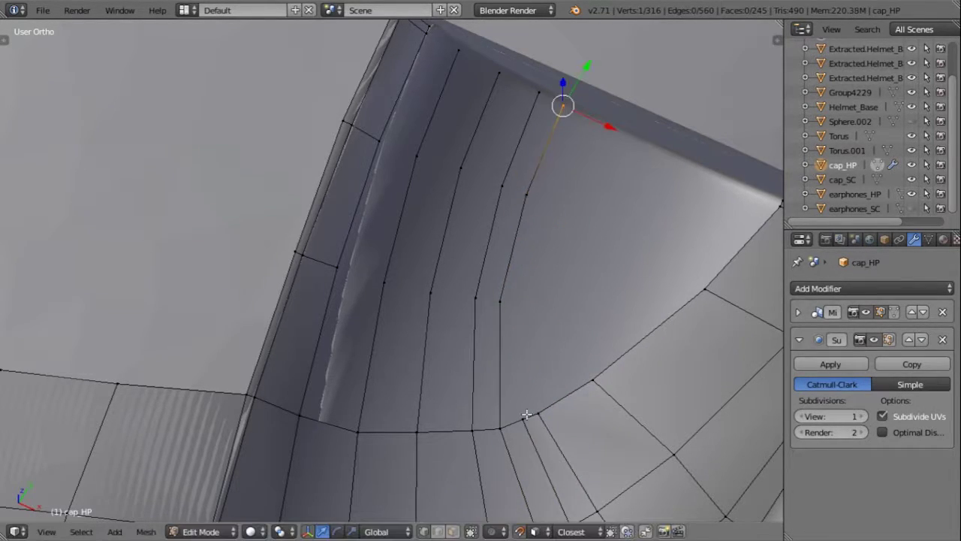
# Step: Extrude a vertex down toward the lower rim and fill a face between the new edges
pyautogui.press('e')
pyautogui.click(521, 323)
pyautogui.moveTo(521, 323); pyautogui.dragTo(481, 225, button='middle')
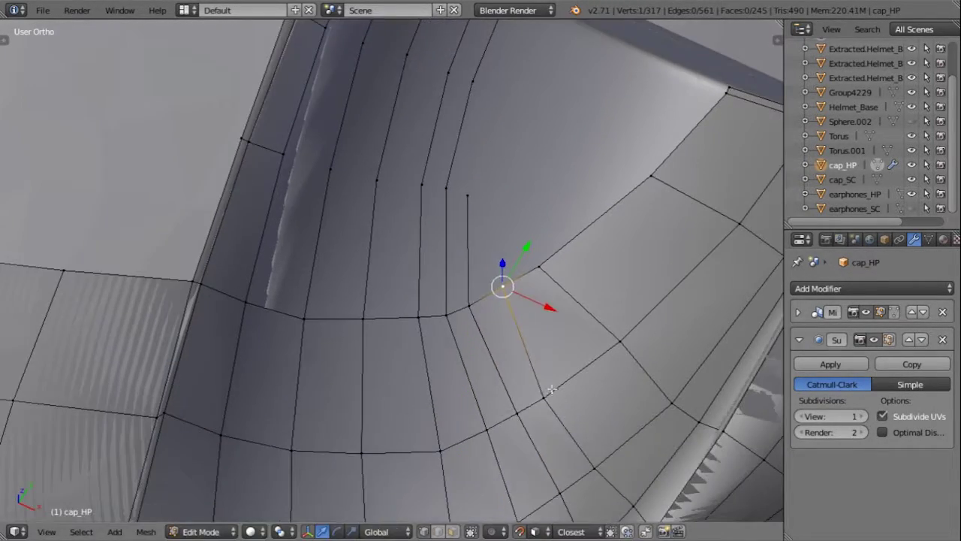
pyautogui.press('g')
pyautogui.click(510, 272)
pyautogui.press('f')
# Step: Extrude a new vertical edge line of four vertices down the strip from the top edge
pyautogui.moveTo(510, 272); pyautogui.dragTo(598, 329, button='middle')
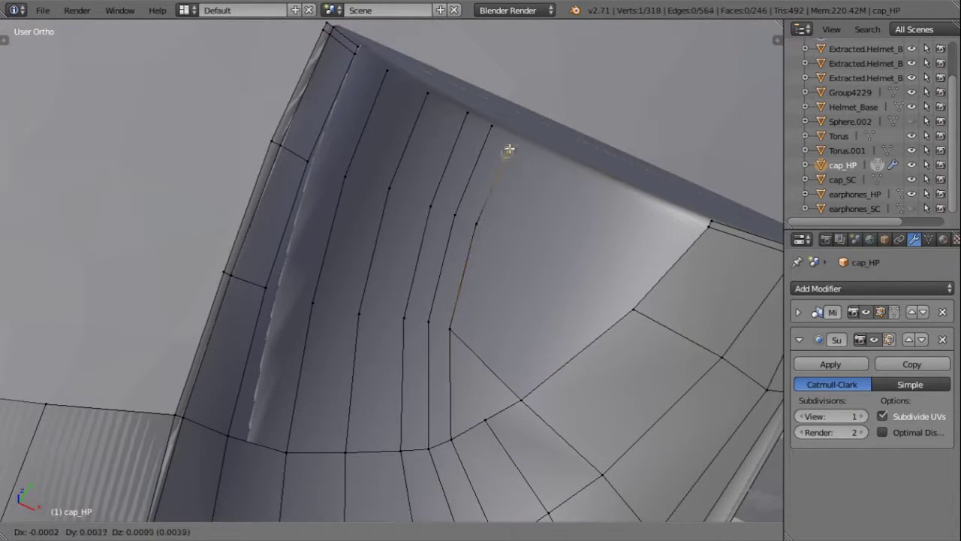
pyautogui.keyDown('shift'); pyautogui.rightClick(451, 331); pyautogui.keyUp('shift')
pyautogui.moveTo(450, 331)
pyautogui.mouseDown(button='middle')
pyautogui.moveTo(558, 262)
pyautogui.moveTo(562, 238)
pyautogui.moveTo(483, 204)
pyautogui.mouseUp(button='middle')
pyautogui.press('e')
pyautogui.click(511, 109)
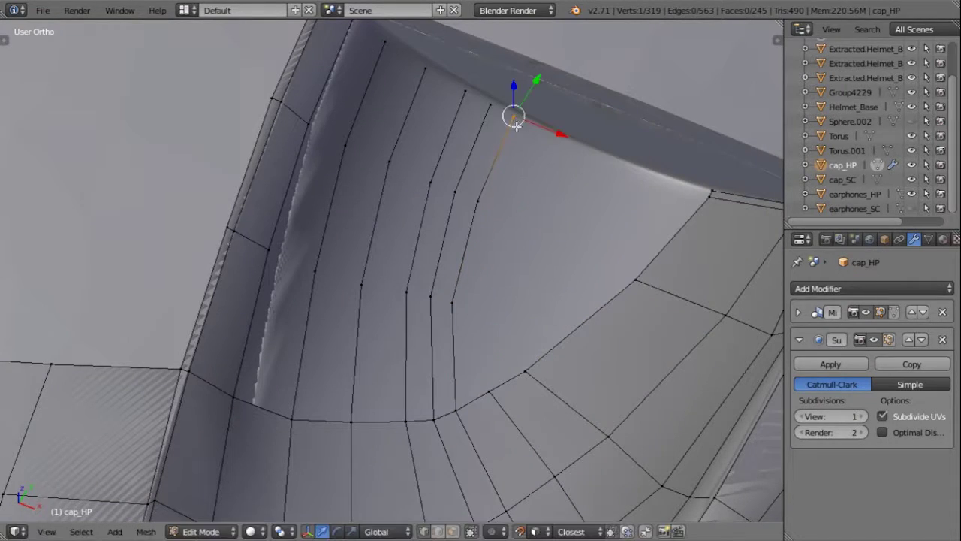
pyautogui.press('e')
pyautogui.click(504, 232)
pyautogui.press('e')
pyautogui.click(567, 365)
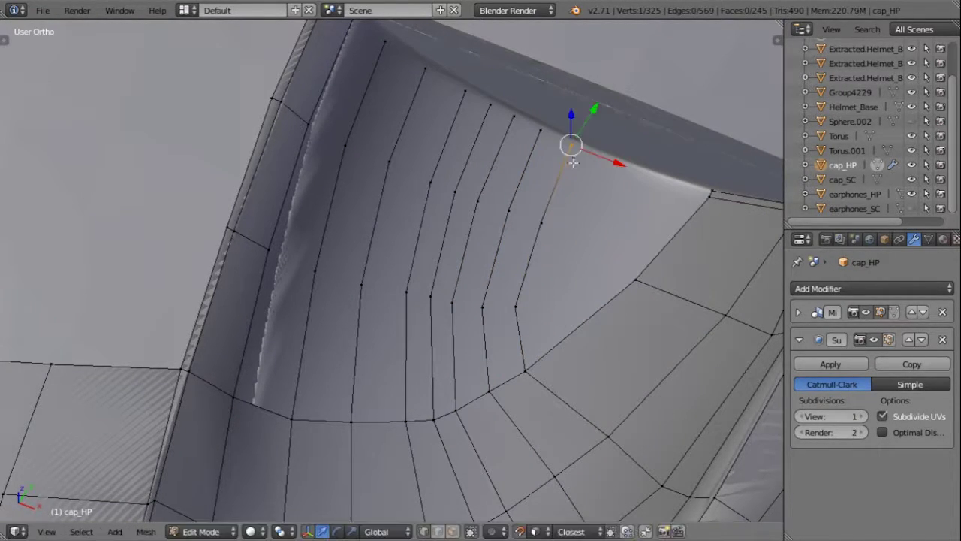
pyautogui.press('e')
pyautogui.click(605, 283)
# Step: Collapse the selected edge into one vertex, reposition it, and fill the corner faces
pyautogui.press('x')
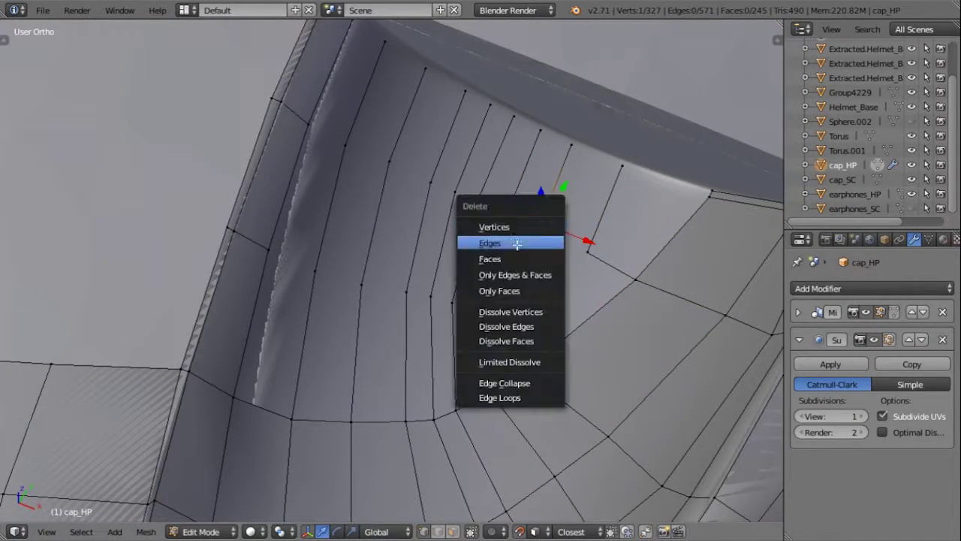
pyautogui.click(496, 382)
pyautogui.press('g')
pyautogui.click(525, 274)
pyautogui.press('f')
pyautogui.moveTo(526, 273)
pyautogui.mouseDown(button='middle')
pyautogui.moveTo(573, 348)
pyautogui.moveTo(521, 356)
pyautogui.mouseUp(button='middle')
# Step: Delete the stray edge at the inner corner
pyautogui.rightClick(347, 160)
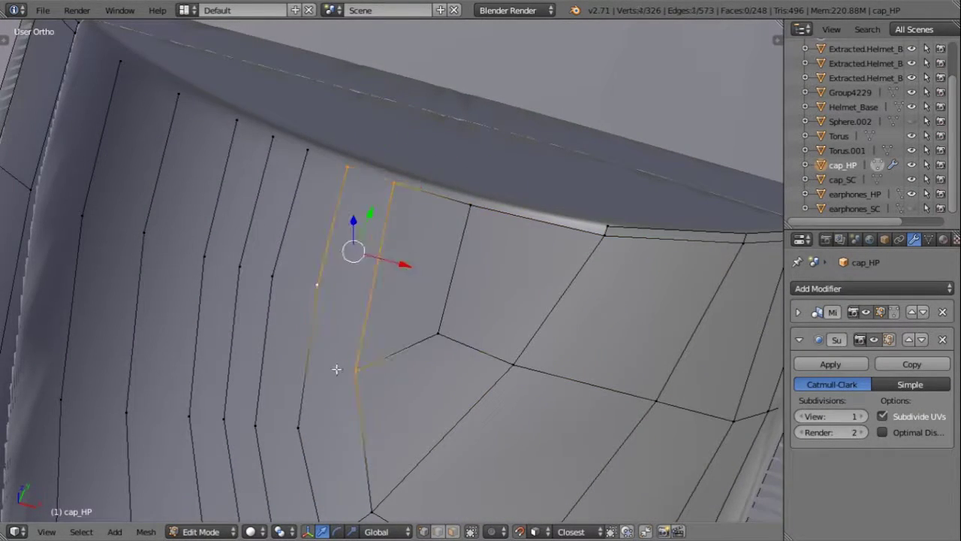
pyautogui.moveTo(347, 160); pyautogui.dragTo(392, 183, button='middle')
pyautogui.press('x')
pyautogui.click(331, 176)
# Step: Dissolve the extra vertices on the inner strips of the recess corner
pyautogui.rightClick(384, 255)
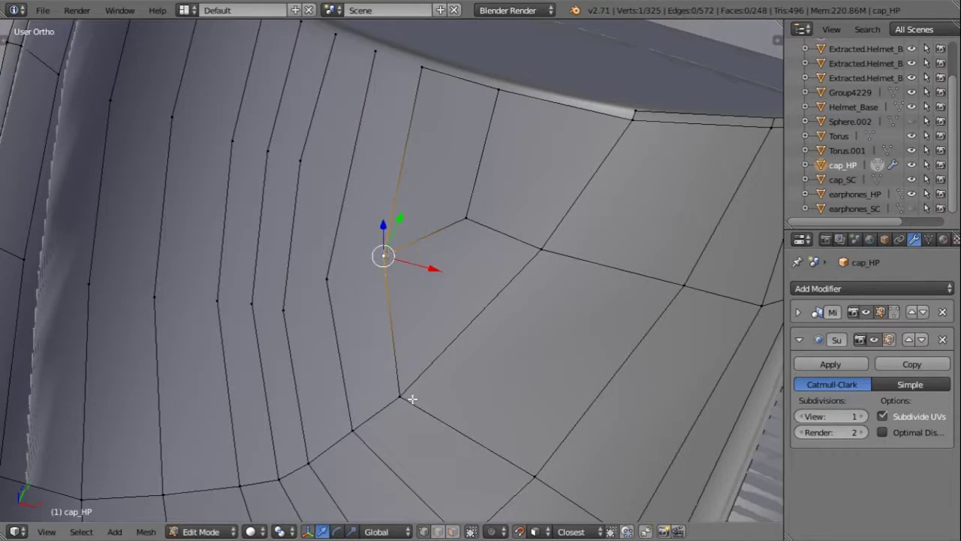
pyautogui.rightClick(301, 159)
pyautogui.moveTo(403, 350)
pyautogui.mouseDown(button='middle')
pyautogui.moveTo(370, 313)
pyautogui.moveTo(191, 271)
pyautogui.moveTo(277, 234)
pyautogui.moveTo(322, 253)
pyautogui.moveTo(291, 239)
pyautogui.mouseUp(button='middle')
pyautogui.press('x')
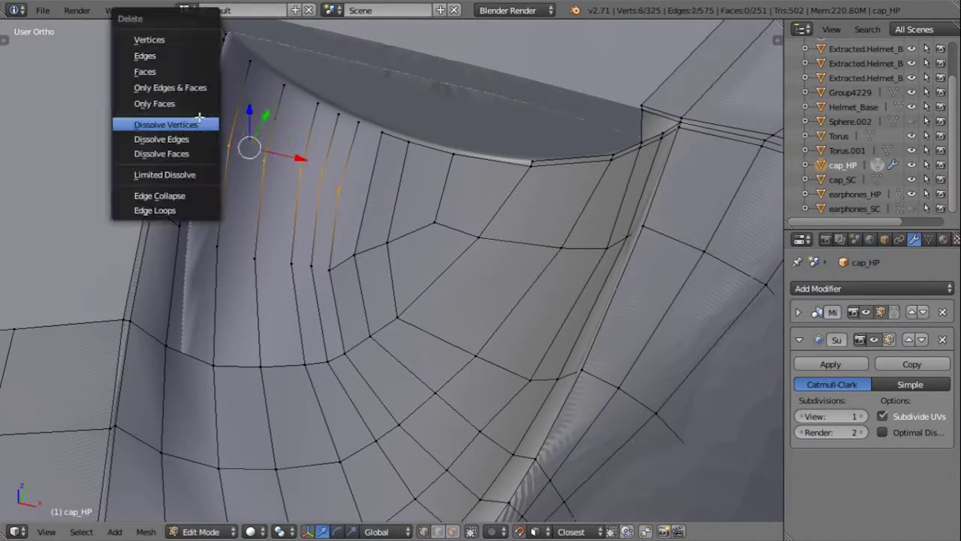
pyautogui.click(160, 122)
pyautogui.moveTo(321, 208); pyautogui.dragTo(337, 274, button='middle')
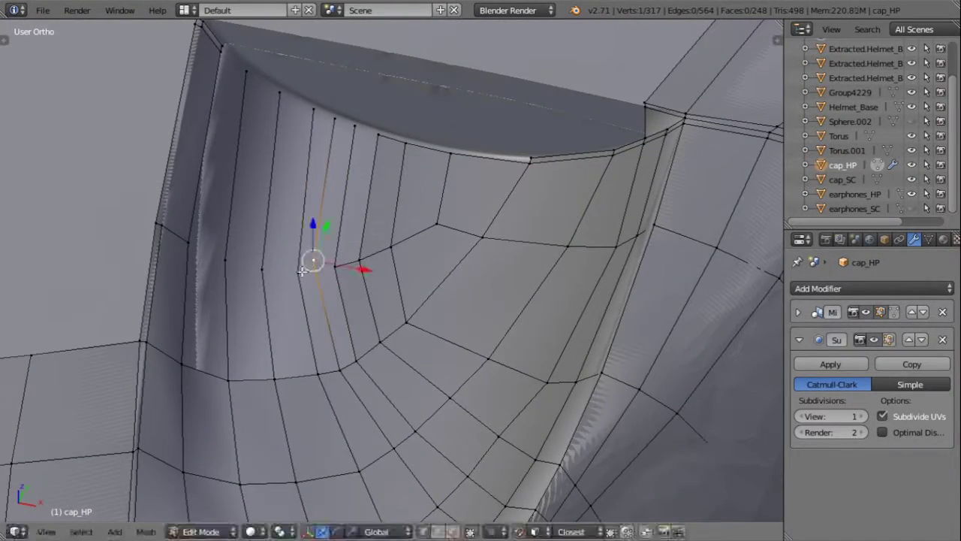
# Step: Reposition two vertices and fill a narrow quad between them
pyautogui.press('g')
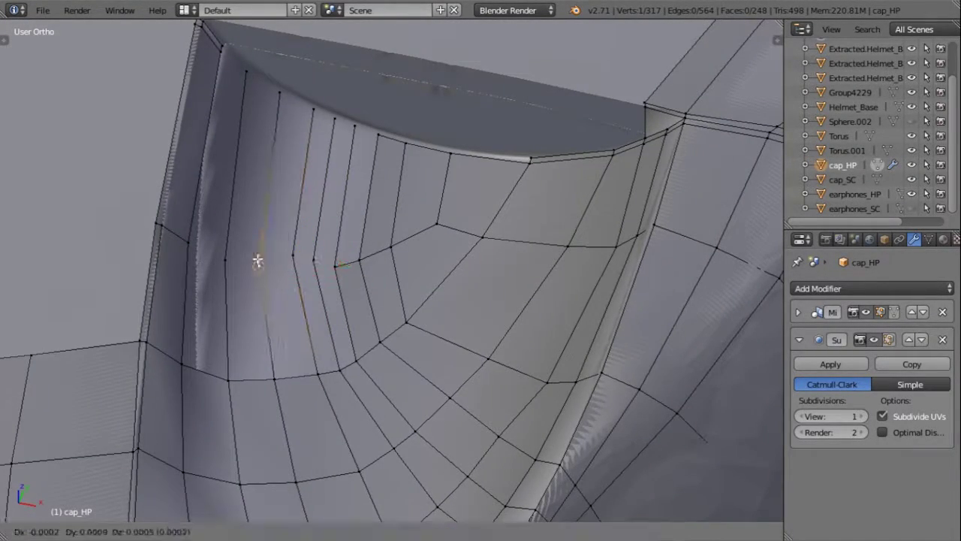
pyautogui.click(212, 249)
pyautogui.press('g')
pyautogui.click(159, 209)
pyautogui.moveTo(159, 208); pyautogui.dragTo(338, 129, button='middle')
pyautogui.press('f')
pyautogui.moveTo(304, 309); pyautogui.dragTo(320, 261, button='middle')
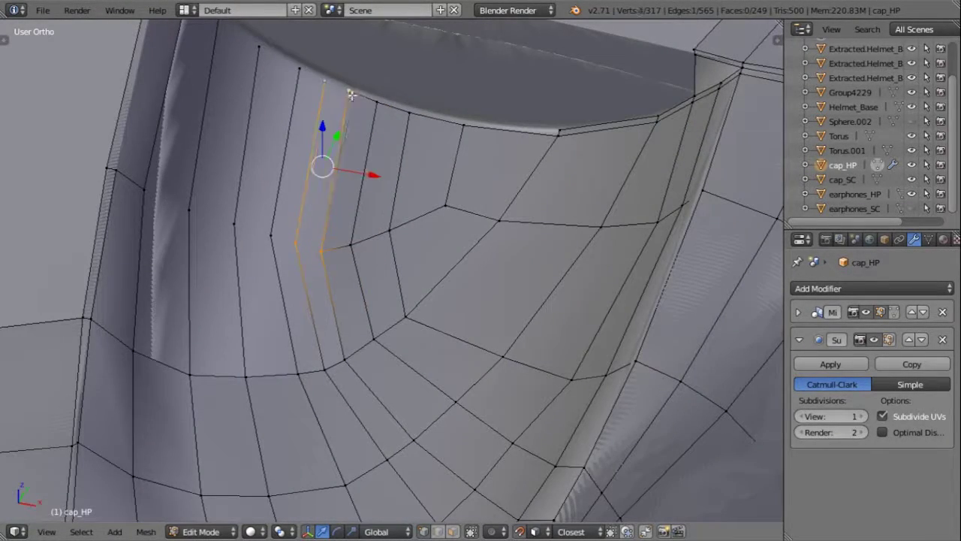
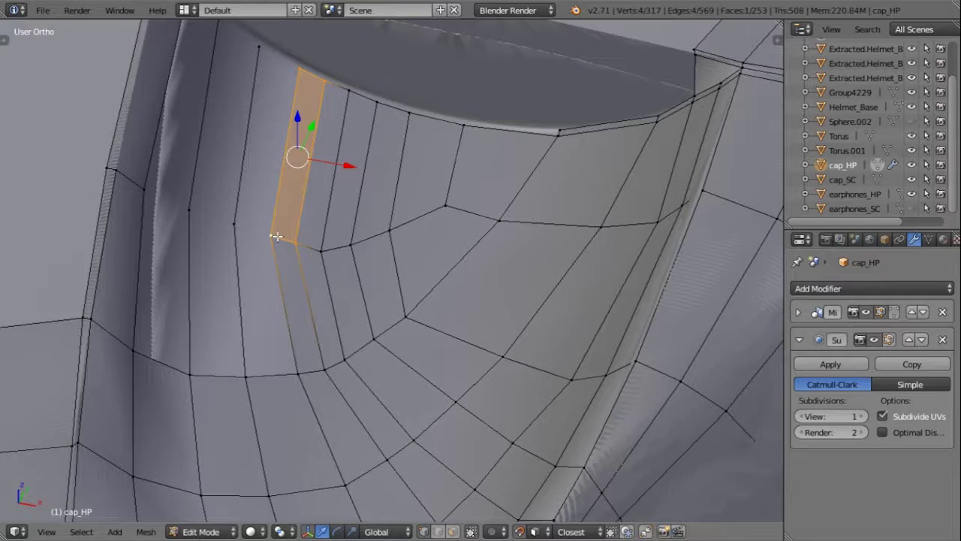
# Step: Extrude three new vertices from the strip's top corner along the ear-opening rim
pyautogui.rightClick(236, 228)
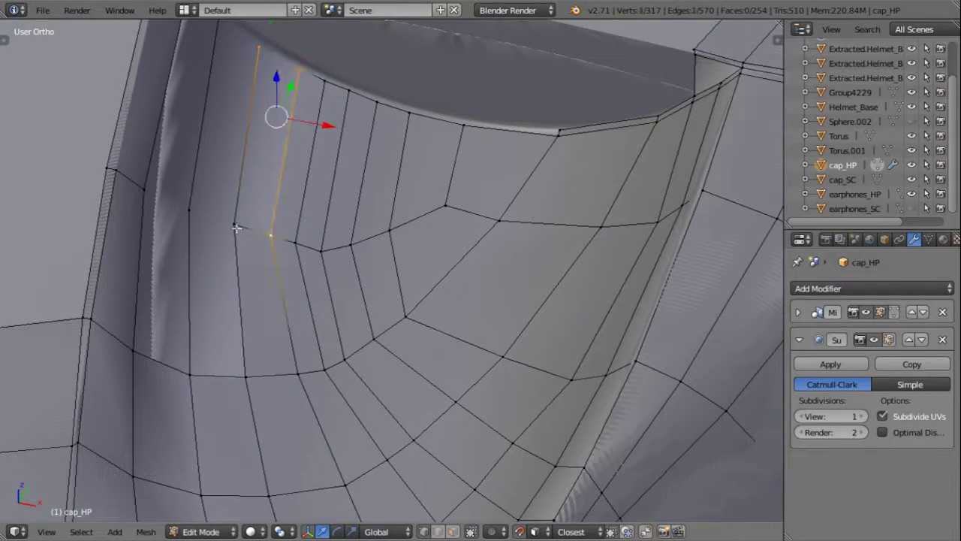
pyautogui.moveTo(258, 192); pyautogui.dragTo(262, 307, button='middle')
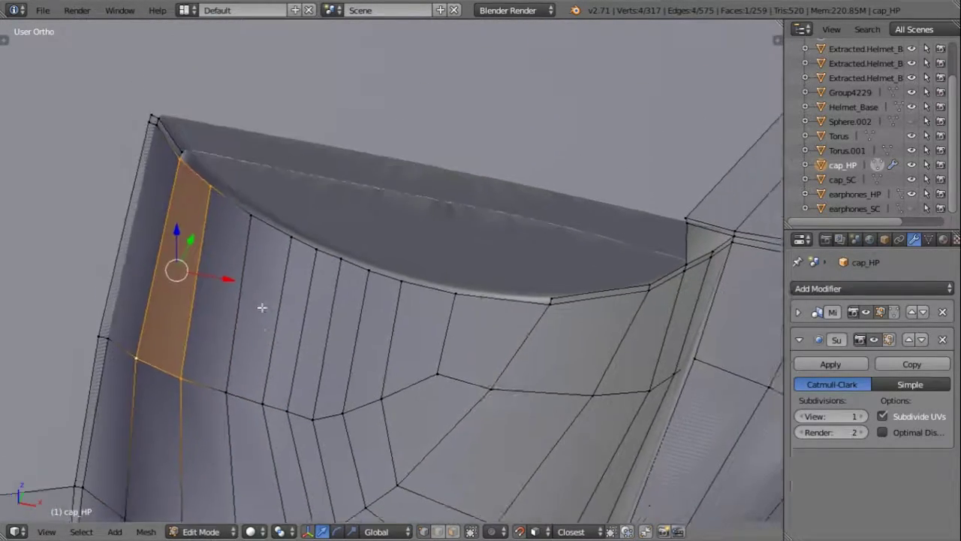
pyautogui.scroll(2, 262, 307)
pyautogui.rightClick(109, 128)
pyautogui.press('e')
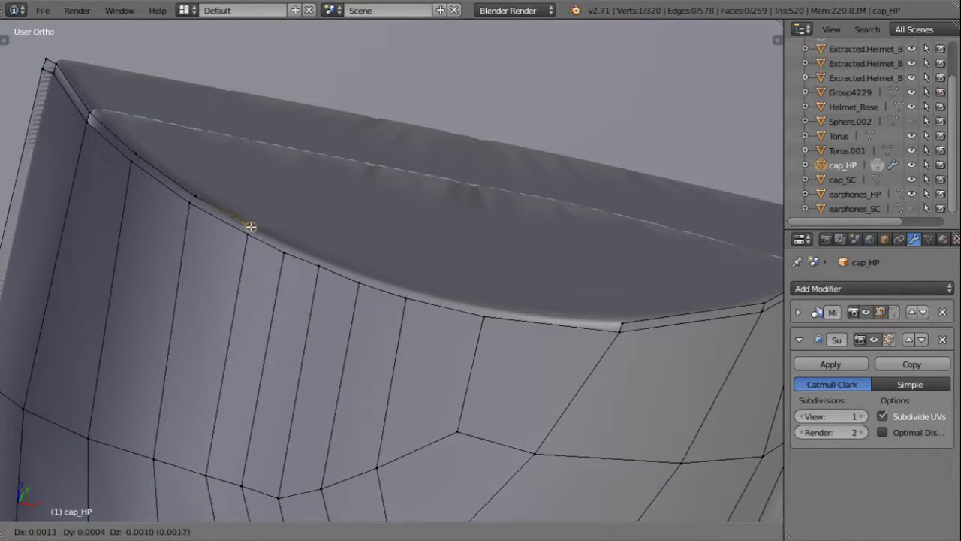
pyautogui.click(321, 258)
pyautogui.press('e')
pyautogui.click(360, 275)
pyautogui.press('e')
pyautogui.click(408, 289)
pyautogui.press('e')
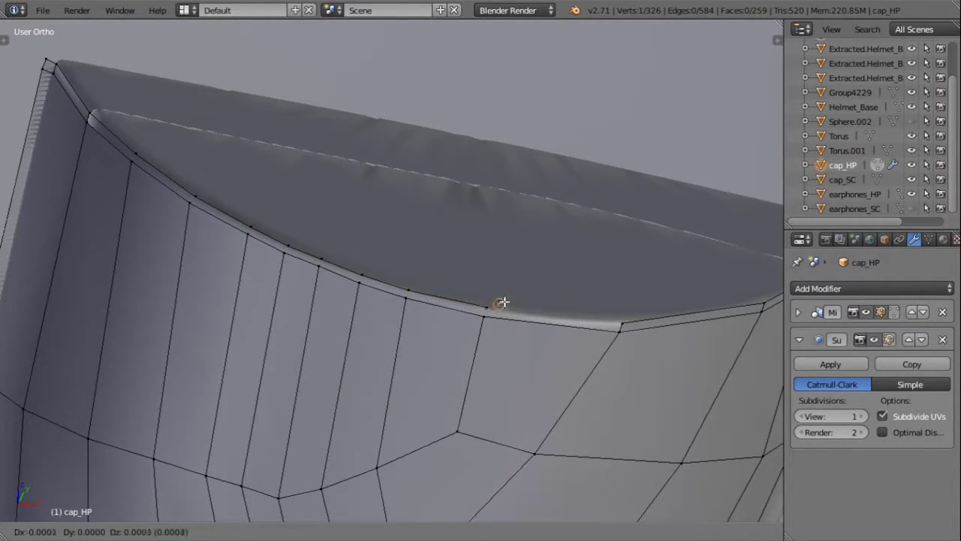
# Step: Undo the extra rim vertex, select the rim vertices, and reposition the cap's corner vertex
pyautogui.rightClick(502, 302)
pyautogui.hotkey('ctrl', 'z')
pyautogui.keyDown('shift'); pyautogui.rightClick(623, 329); pyautogui.keyUp('shift')
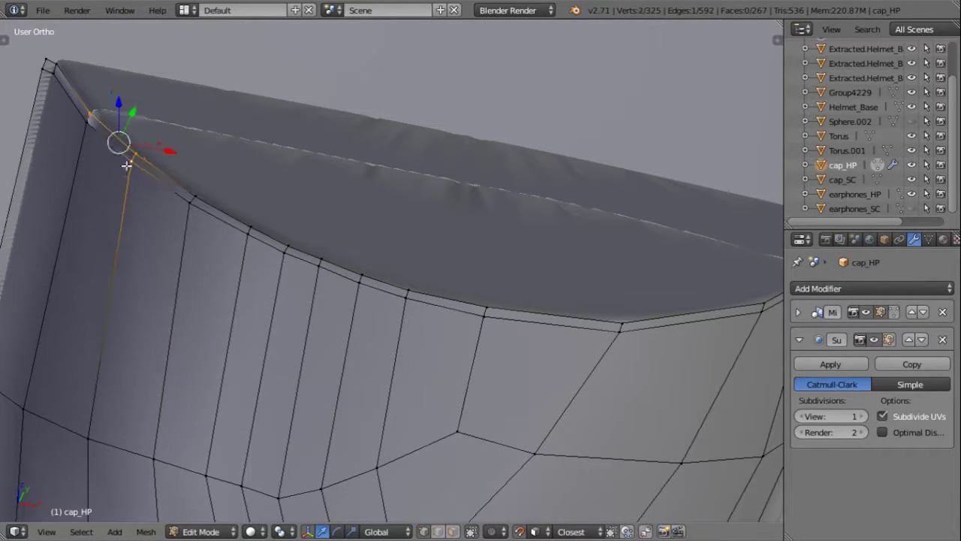
pyautogui.moveTo(115, 159); pyautogui.dragTo(278, 210, button='middle')
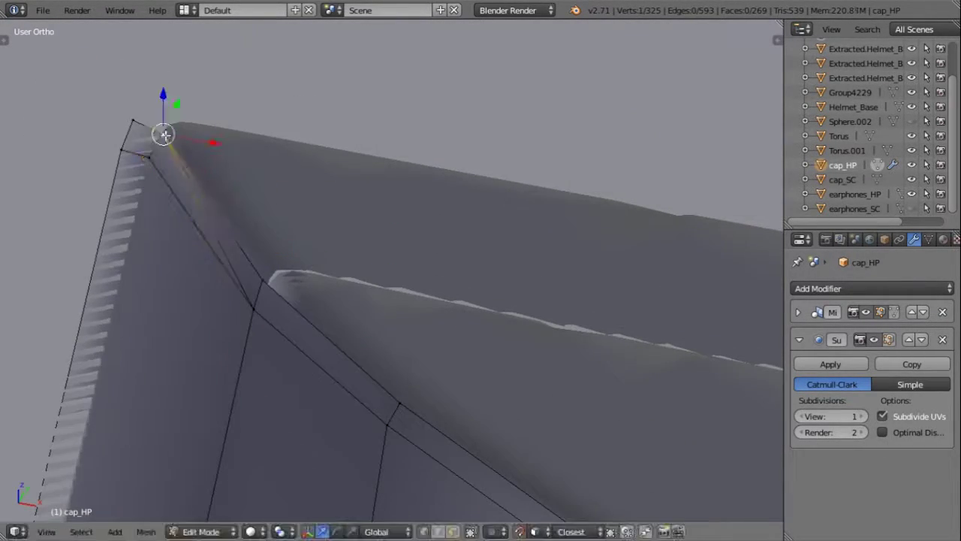
pyautogui.rightClick(149, 159)
pyautogui.press('g')
pyautogui.click(151, 160)
pyautogui.scroll(-3, 263, 322)
# Step: Check the smoothed cap in Object Mode around the ear openings, then return to Edit Mode
pyautogui.press('Tab')
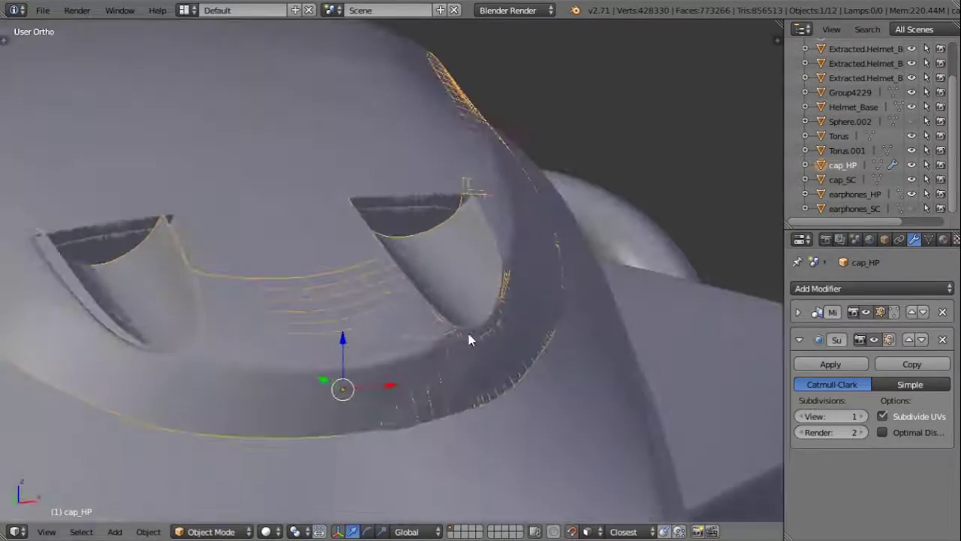
pyautogui.moveTo(467, 337); pyautogui.dragTo(509, 408, button='middle')
pyautogui.press('Tab')
pyautogui.scroll(5, 440, 380)
pyautogui.moveTo(440, 380); pyautogui.dragTo(500, 277, button='middle')
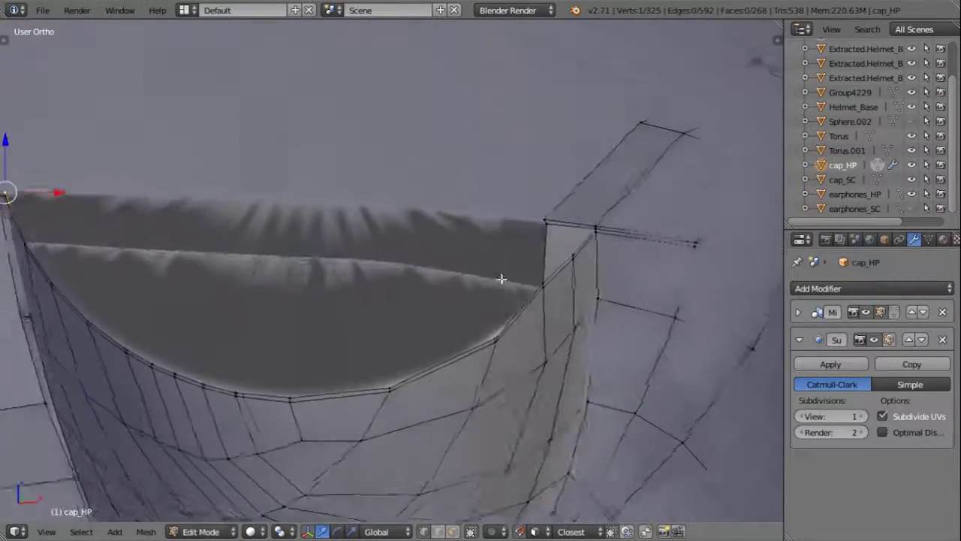
# Step: Knife two vertical edges across the inner rim face, from top to lower rim edge
pyautogui.press('k')
pyautogui.click(402, 288)
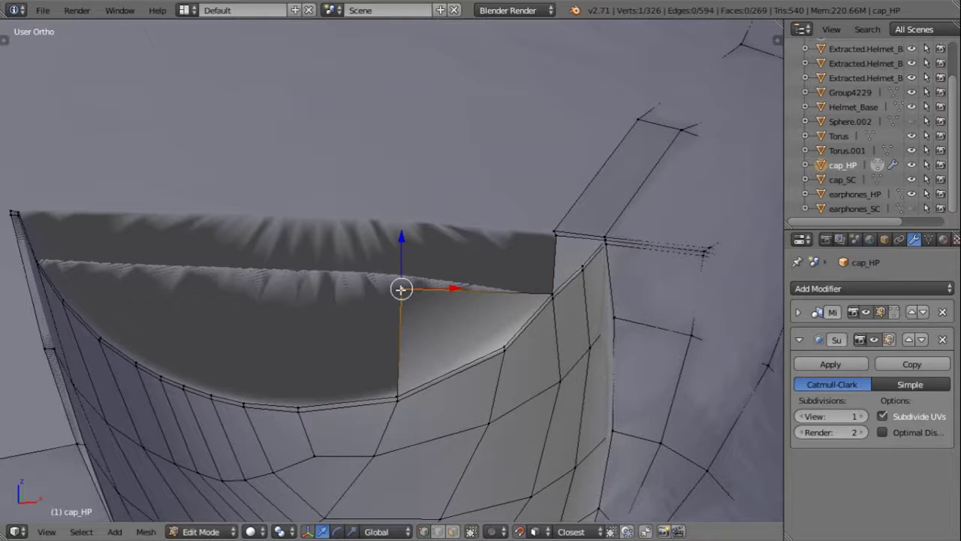
pyautogui.click(396, 397)
pyautogui.press('Return')
pyautogui.moveTo(393, 391)
pyautogui.mouseDown(button='middle')
pyautogui.moveTo(425, 380)
pyautogui.moveTo(470, 332)
pyautogui.moveTo(387, 286)
pyautogui.mouseUp(button='middle')
pyautogui.press('Tab')
pyautogui.press('Tab')
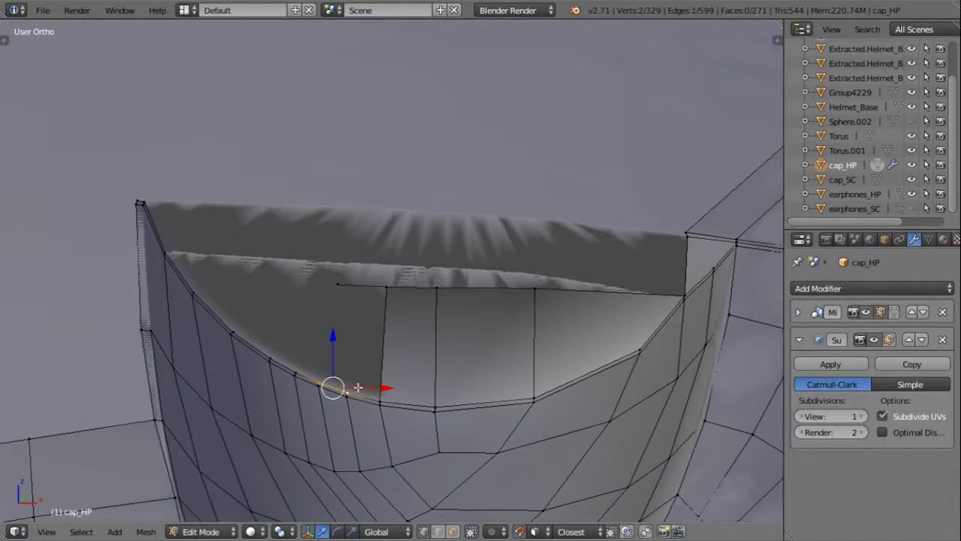
pyautogui.press('k')
pyautogui.click(353, 286)
pyautogui.click(347, 391)
pyautogui.press('Return')
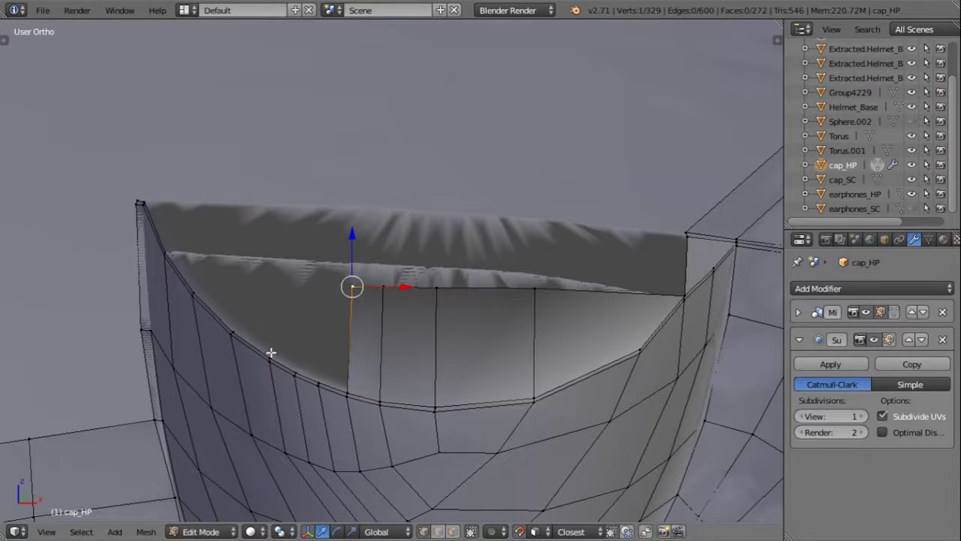
# Step: Extrude vertices along the rim top and fill the gap with a new face
pyautogui.press('e')
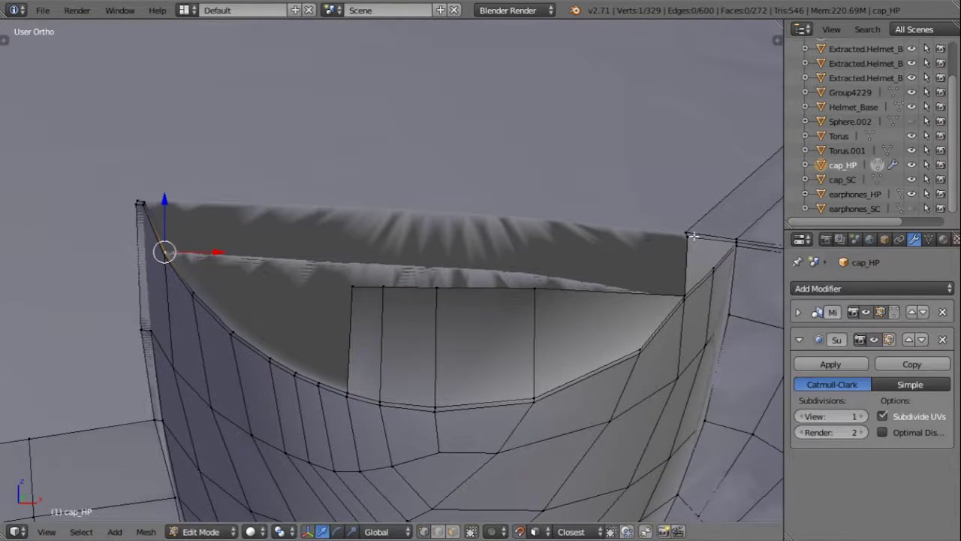
pyautogui.click(684, 238)
pyautogui.scroll(4, 680, 404)
pyautogui.press('KP_Decimal')
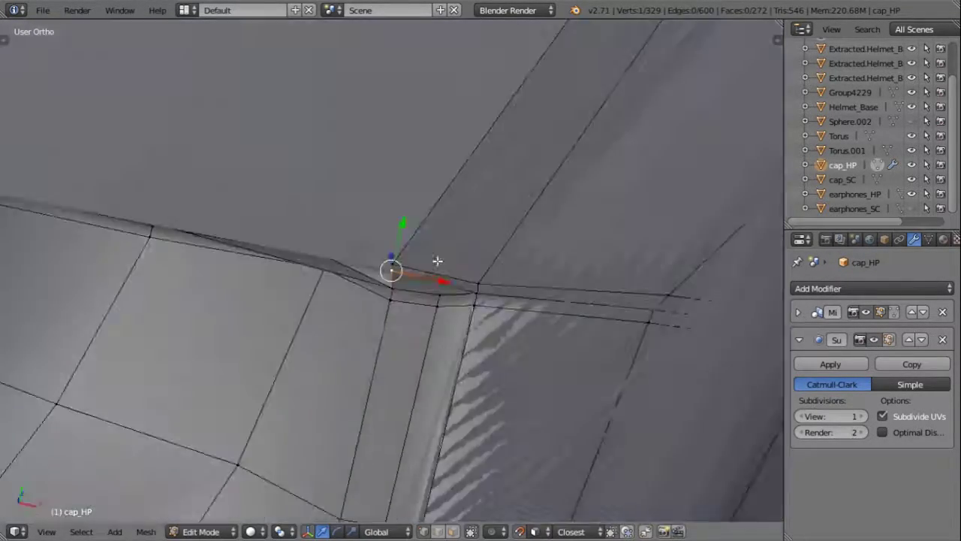
pyautogui.moveTo(436, 262)
pyautogui.mouseDown(button='middle')
pyautogui.moveTo(405, 248)
pyautogui.moveTo(394, 267)
pyautogui.moveTo(655, 269)
pyautogui.moveTo(639, 217)
pyautogui.moveTo(646, 206)
pyautogui.moveTo(413, 279)
pyautogui.moveTo(350, 250)
pyautogui.moveTo(290, 258)
pyautogui.moveTo(365, 272)
pyautogui.mouseUp(button='middle')
pyautogui.press('e')
pyautogui.click(346, 392)
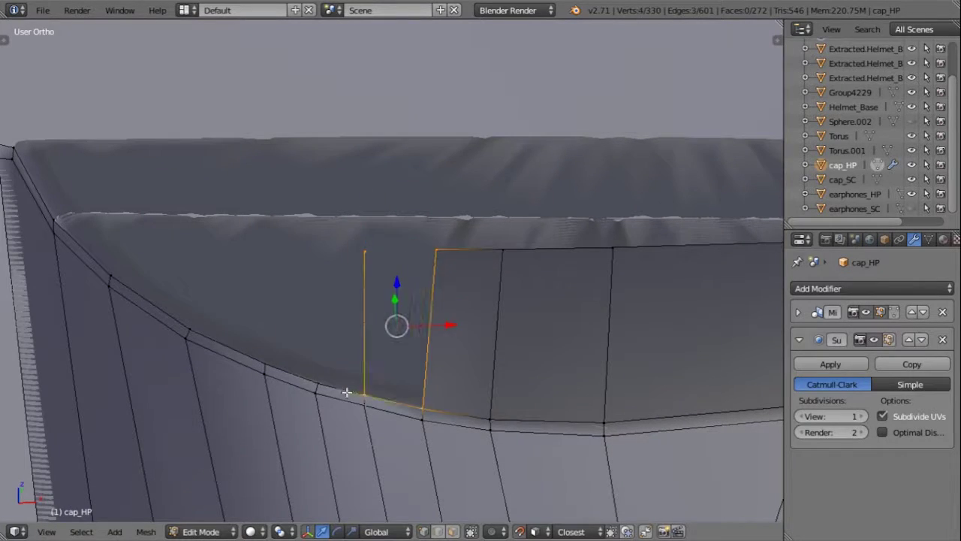
pyautogui.press('e')
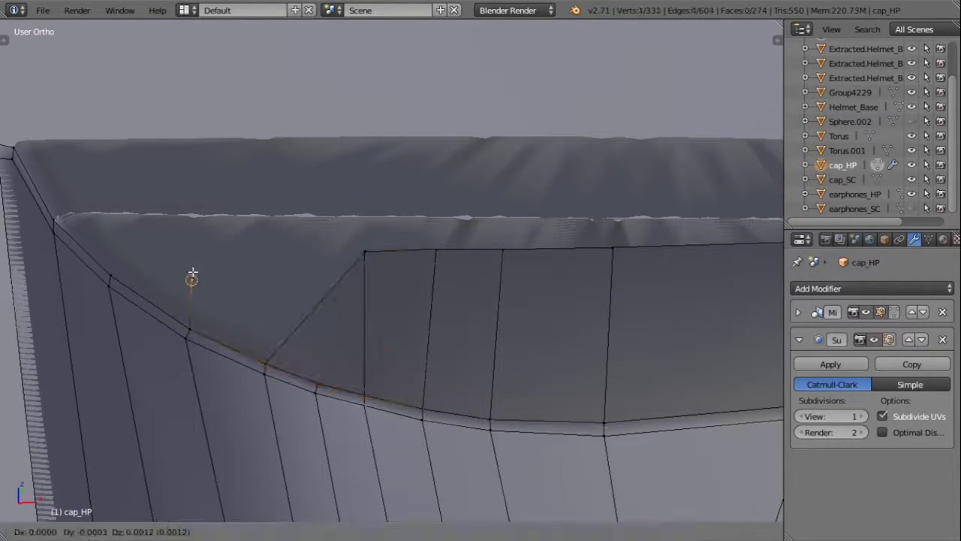
pyautogui.click(189, 275)
pyautogui.press('f')
pyautogui.moveTo(365, 253)
pyautogui.mouseDown(button='middle')
pyautogui.moveTo(303, 340)
pyautogui.moveTo(289, 418)
pyautogui.moveTo(243, 333)
pyautogui.moveTo(85, 193)
pyautogui.moveTo(221, 286)
pyautogui.moveTo(425, 315)
pyautogui.mouseUp(button='middle')
# Step: Select the rim's top vertices and try a Y-axis scale, then cancel it
pyautogui.rightClick(84, 193)
pyautogui.scroll(-4, 597, 282)
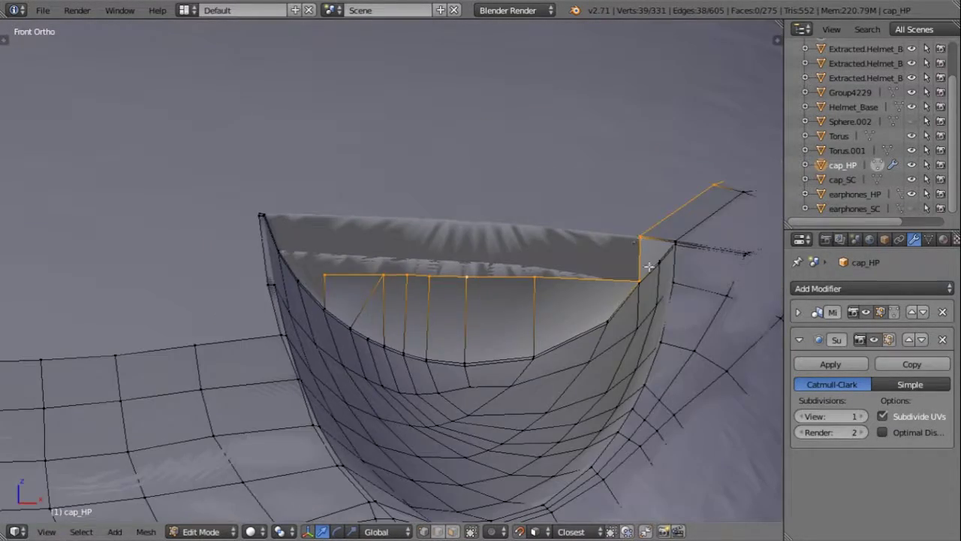
pyautogui.scroll(3, 564, 300)
pyautogui.press('s')
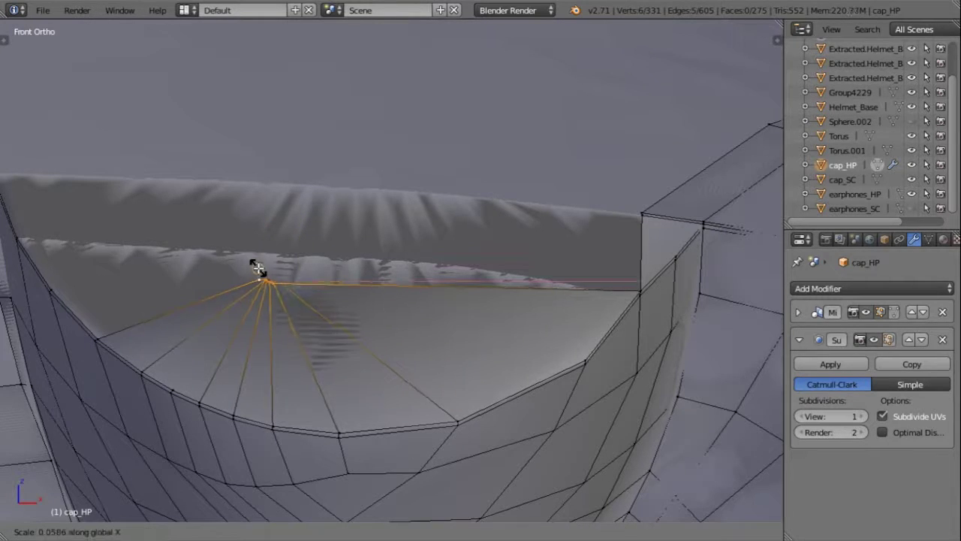
pyautogui.press('y')
pyautogui.moveTo(321, 259)
pyautogui.mouseDown(button='middle')
pyautogui.moveTo(403, 292)
pyautogui.moveTo(459, 267)
pyautogui.mouseUp(button='middle')
pyautogui.press('s')
pyautogui.press('y')
pyautogui.press('Escape')
# Step: Scale the top edge loop to 0 along Z to flatten it, then check from front view
pyautogui.press('s')
pyautogui.press('z')
pyautogui.press('z')
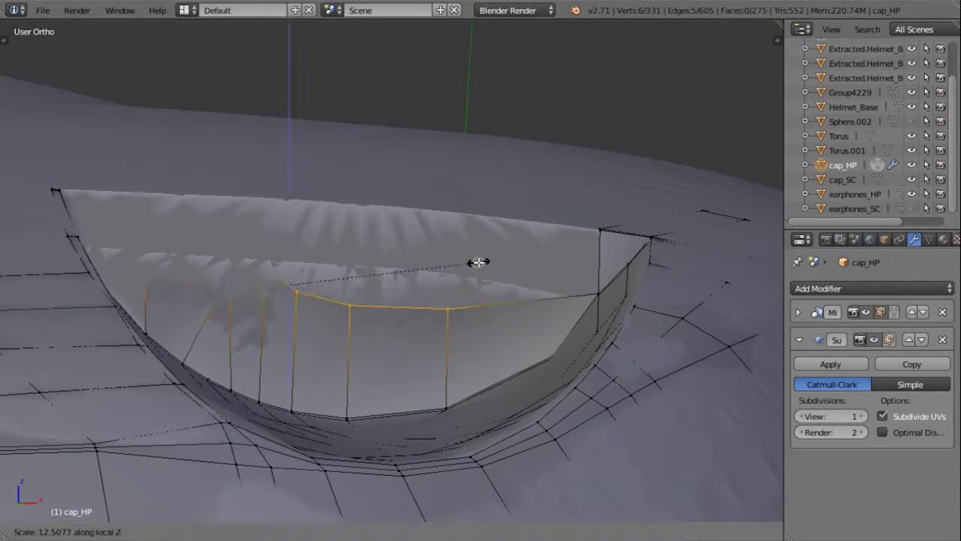
pyautogui.press('0')
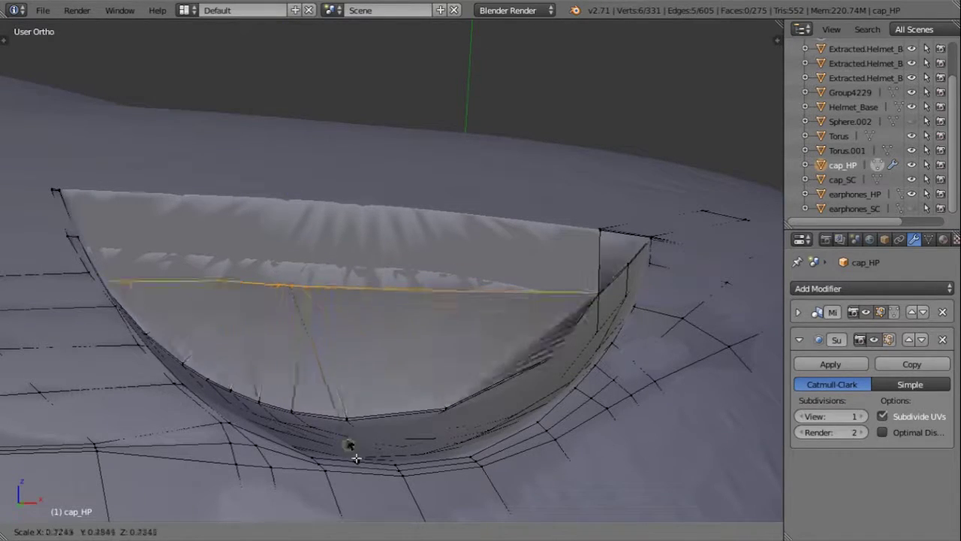
pyautogui.press('Return')
pyautogui.press('KP_1')
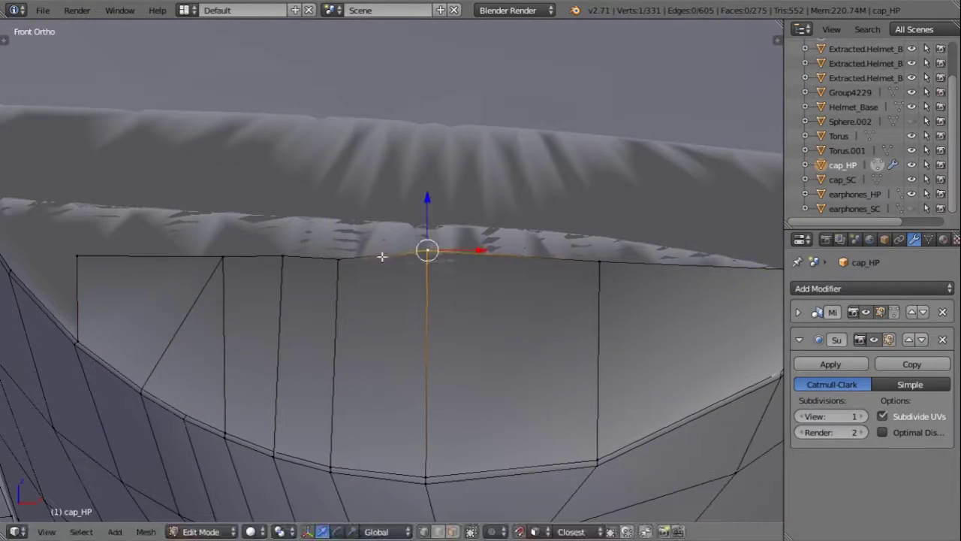
# Step: Move a vertex on the flattened top edge into position
pyautogui.rightClick(280, 241)
pyautogui.press('g')
pyautogui.click(72, 242)
pyautogui.moveTo(72, 242)
pyautogui.mouseDown(button='middle')
pyautogui.moveTo(365, 279)
pyautogui.moveTo(383, 301)
pyautogui.mouseUp(button='middle')
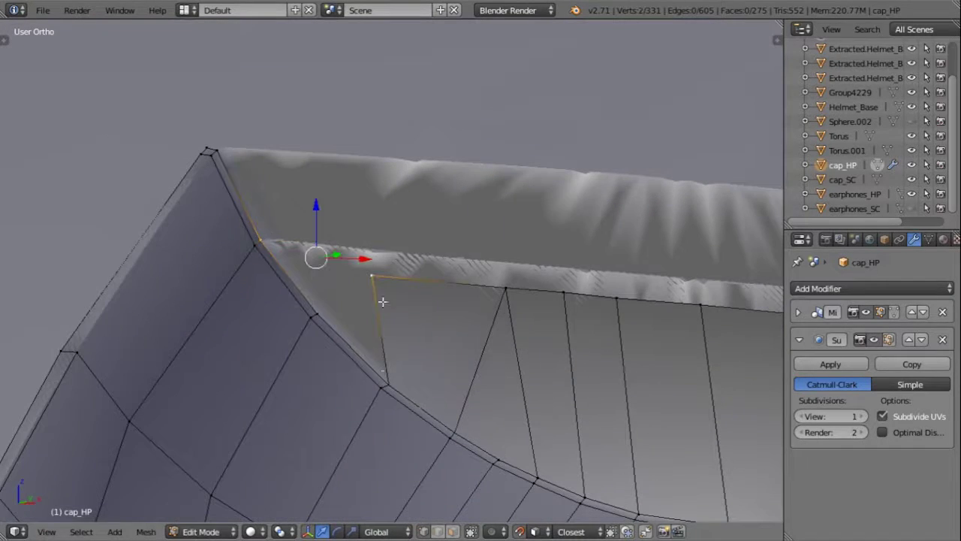
pyautogui.scroll(3, 388, 384)
pyautogui.scroll(-3, 318, 401)
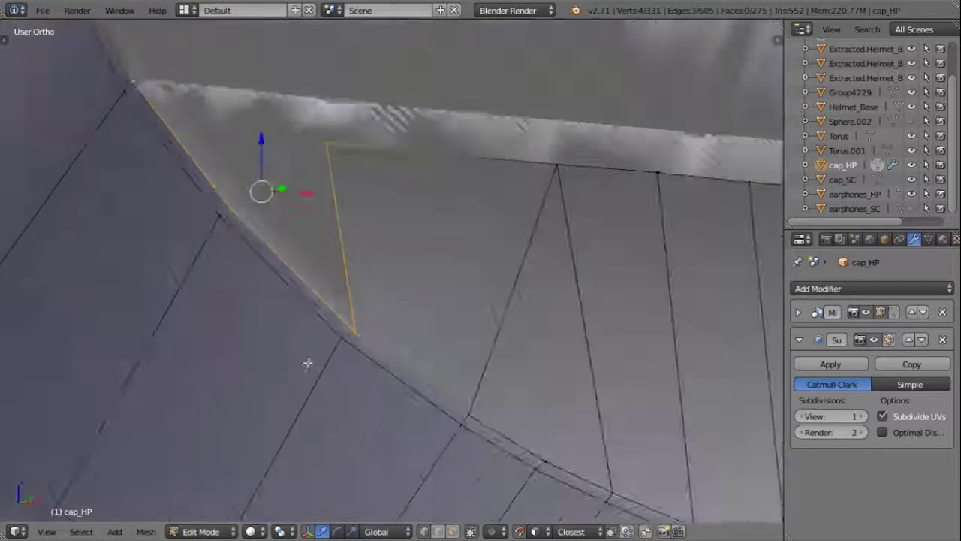
pyautogui.moveTo(307, 365); pyautogui.dragTo(421, 225, button='middle')
# Step: Reposition the rim corner vertex and its neighbouring vertices along the rim
pyautogui.rightClick(472, 186)
pyautogui.press('g')
pyautogui.scroll(-2, 571, 262)
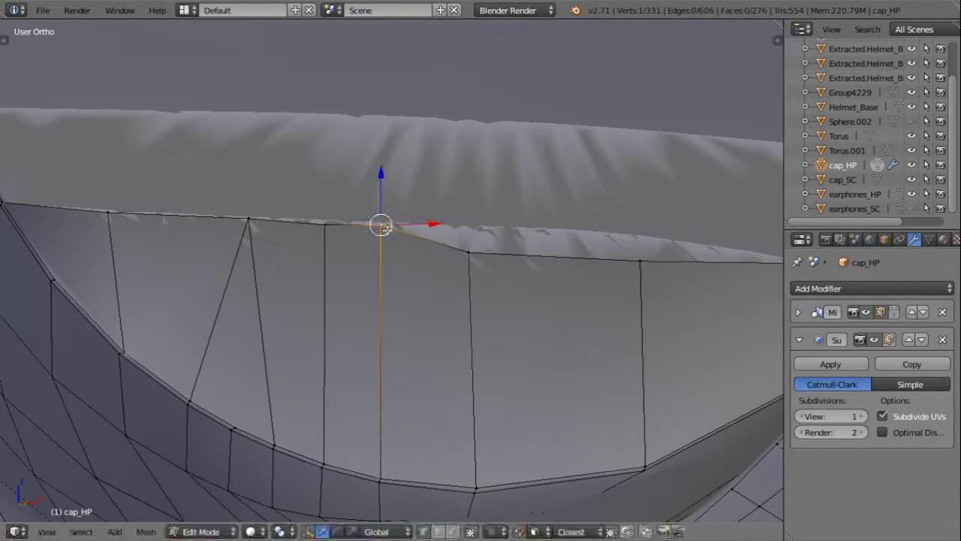
pyautogui.moveTo(570, 262)
pyautogui.mouseDown(button='middle')
pyautogui.moveTo(411, 361)
pyautogui.moveTo(500, 319)
pyautogui.mouseUp(button='middle')
pyautogui.rightClick(625, 288)
pyautogui.press('g')
pyautogui.click(625, 288)
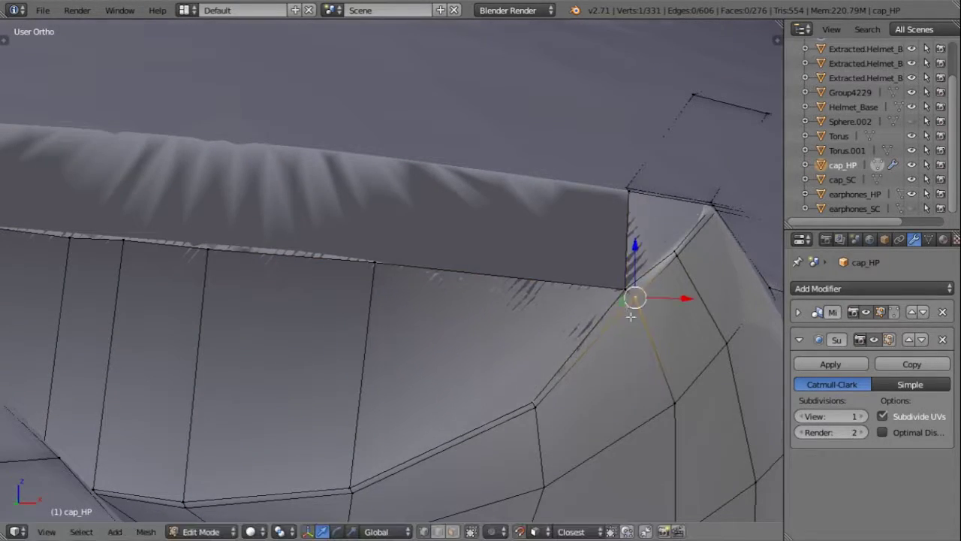
pyautogui.scroll(5, 635, 296)
pyautogui.press('g')
pyautogui.click(378, 305)
pyautogui.press('g')
pyautogui.click(478, 227)
pyautogui.moveTo(479, 228)
pyautogui.mouseDown(button='middle')
pyautogui.moveTo(390, 303)
pyautogui.moveTo(489, 322)
pyautogui.moveTo(481, 328)
pyautogui.moveTo(475, 301)
pyautogui.moveTo(482, 374)
pyautogui.moveTo(425, 356)
pyautogui.moveTo(401, 239)
pyautogui.moveTo(465, 251)
pyautogui.moveTo(161, 154)
pyautogui.mouseUp(button='middle')
# Step: Extrude a new edge strip from the top edge along the cap corner
pyautogui.press('Tab')
pyautogui.press('Tab')
pyautogui.press('g')
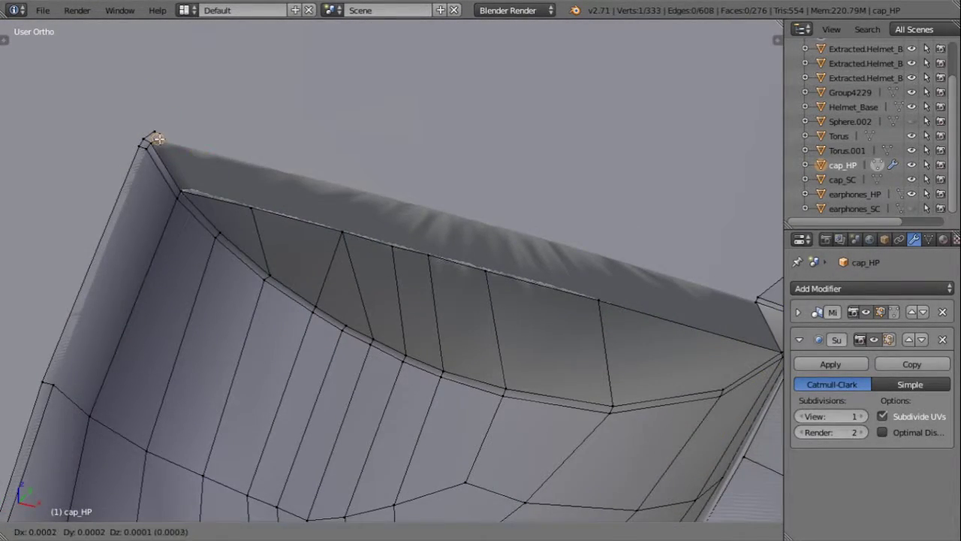
pyautogui.scroll(5, 158, 139)
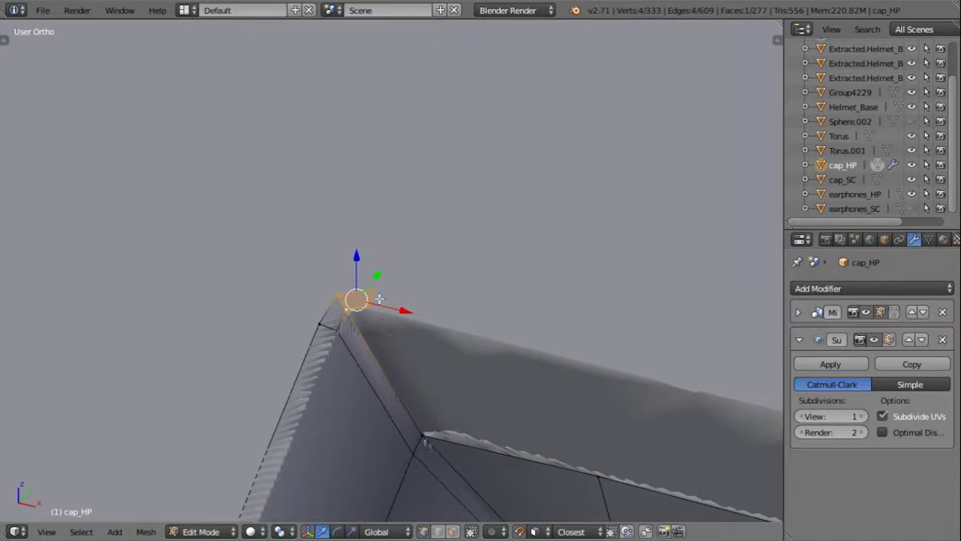
pyautogui.press('e')
pyautogui.moveTo(514, 298); pyautogui.dragTo(161, 168, button='middle')
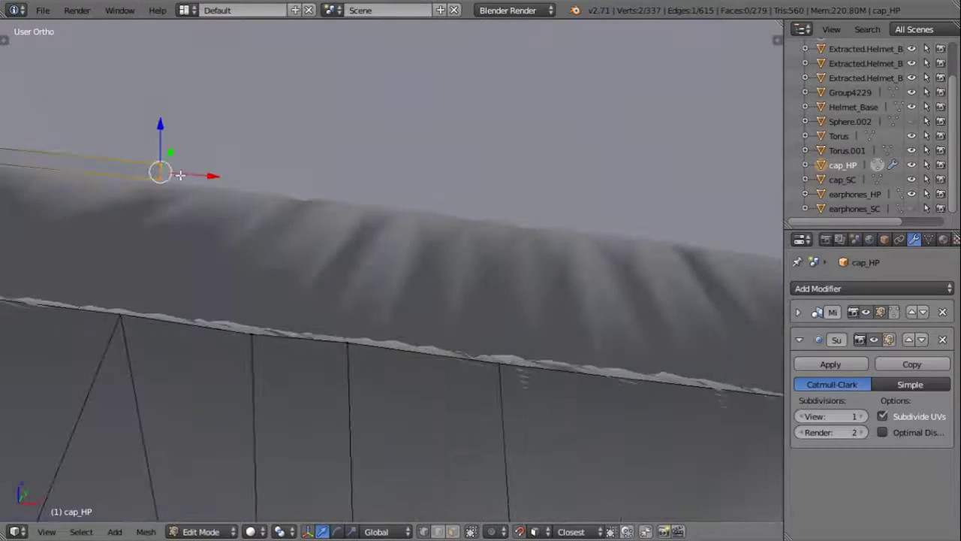
pyautogui.press('e')
pyautogui.click(263, 183)
pyautogui.press('e')
pyautogui.click(506, 218)
pyautogui.moveTo(505, 219); pyautogui.dragTo(409, 277, button='middle')
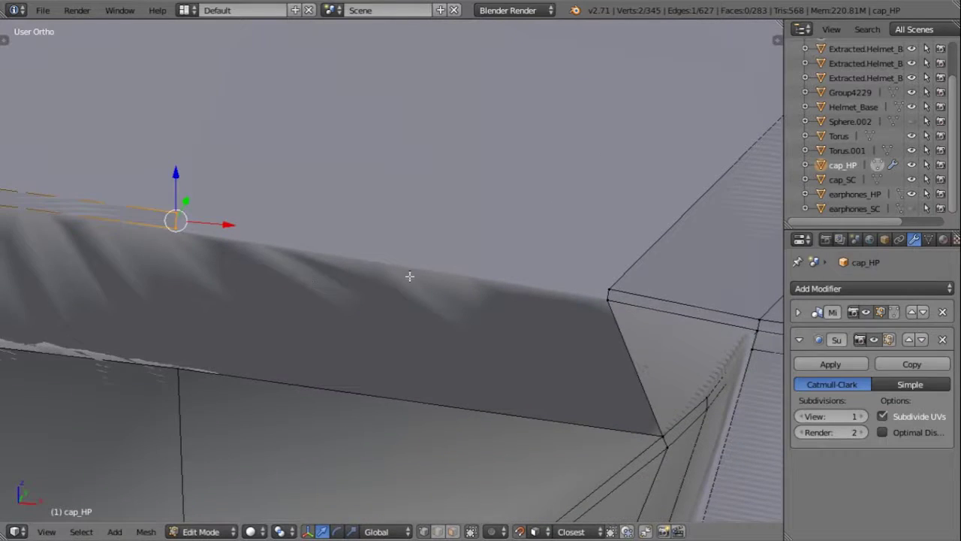
# Step: Fill three faces between the selected rim edges to close the top-rim gaps
pyautogui.moveTo(304, 284); pyautogui.dragTo(399, 340, button='middle')
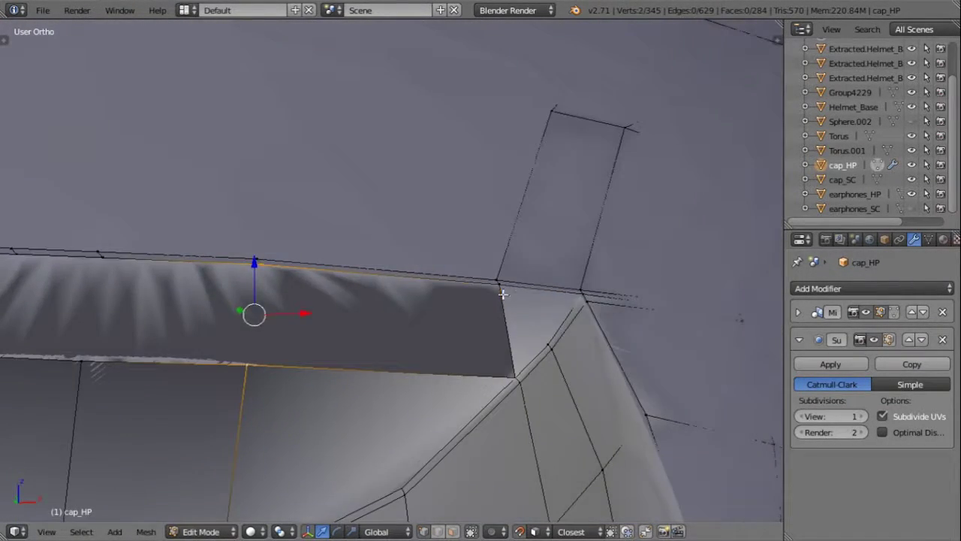
pyautogui.moveTo(369, 308)
pyautogui.mouseDown(button='middle')
pyautogui.moveTo(521, 390)
pyautogui.moveTo(341, 233)
pyautogui.mouseUp(button='middle')
pyautogui.press('f')
pyautogui.rightClick(370, 252)
pyautogui.moveTo(233, 323); pyautogui.dragTo(431, 275, button='middle')
pyautogui.press('f')
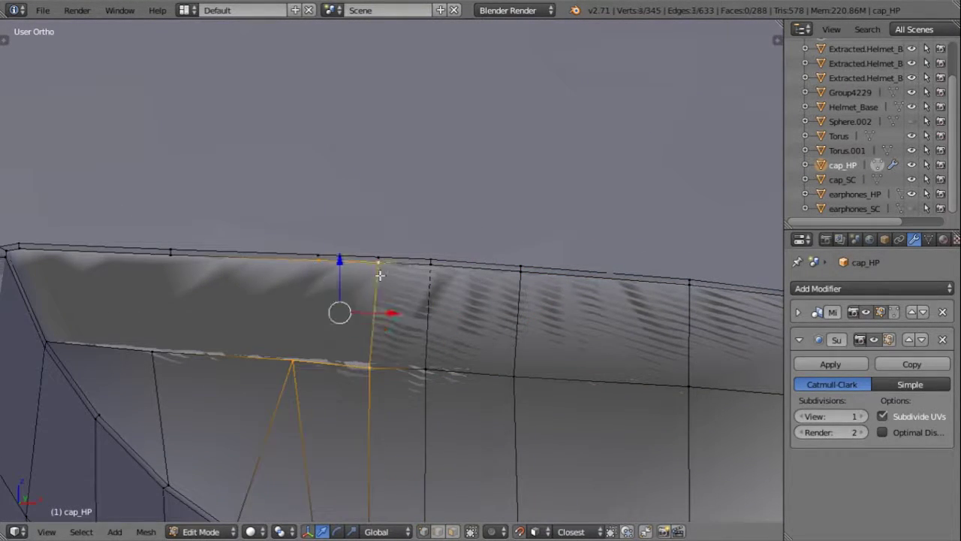
pyautogui.press('f')
# Step: Dissolve the stray corner vertex and fill the remaining corner face
pyautogui.moveTo(317, 269)
pyautogui.mouseDown(button='middle')
pyautogui.moveTo(421, 347)
pyautogui.moveTo(336, 246)
pyautogui.mouseUp(button='middle')
pyautogui.rightClick(322, 253)
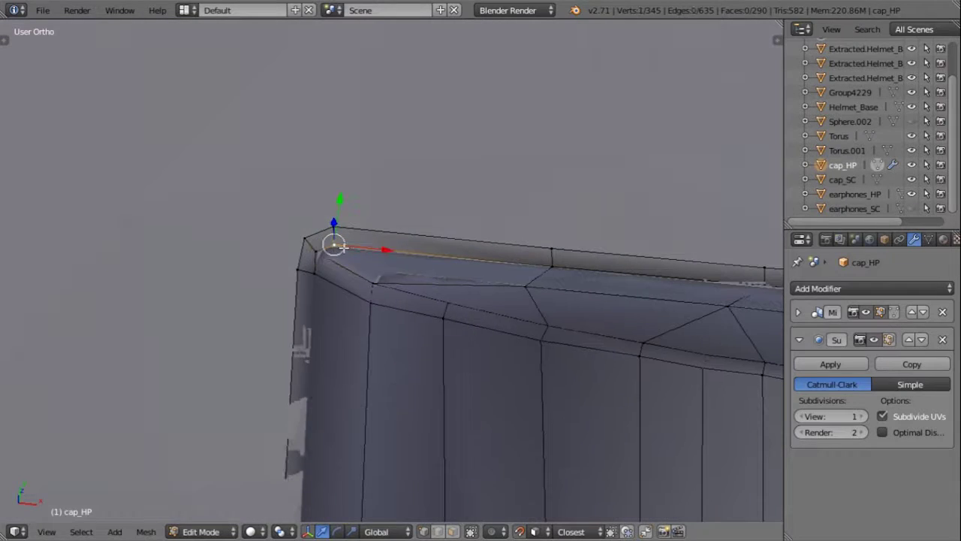
pyautogui.press('x')
pyautogui.click(311, 239)
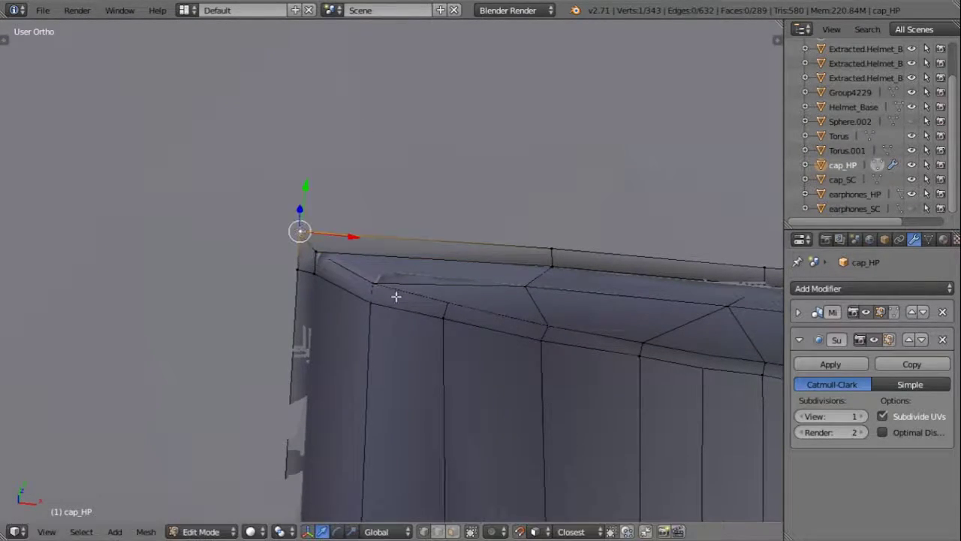
pyautogui.press('f')
pyautogui.moveTo(396, 297)
pyautogui.mouseDown(button='middle')
pyautogui.moveTo(451, 323)
pyautogui.moveTo(502, 403)
pyautogui.moveTo(624, 394)
pyautogui.mouseUp(button='middle')
# Step: Inspect the smoothed helmet corner in Object Mode, then return to Edit Mode
pyautogui.press('Tab')
pyautogui.press('Tab')
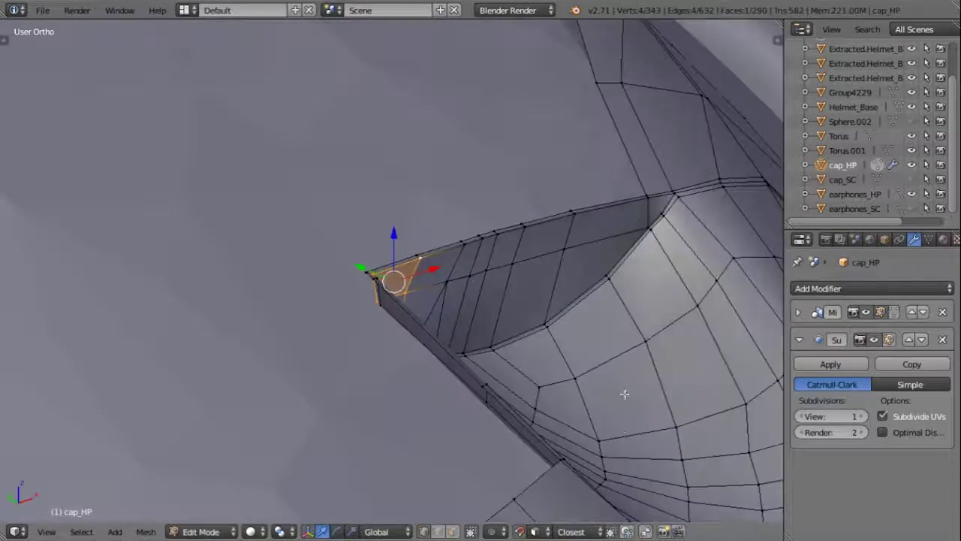
pyautogui.scroll(5, 624, 393)
pyautogui.moveTo(365, 293)
pyautogui.mouseDown(button='middle')
pyautogui.moveTo(586, 260)
pyautogui.moveTo(391, 268)
pyautogui.moveTo(572, 201)
pyautogui.moveTo(446, 369)
pyautogui.moveTo(455, 412)
pyautogui.moveTo(404, 207)
pyautogui.moveTo(318, 326)
pyautogui.mouseUp(button='middle')
pyautogui.rightClick(400, 291)
pyautogui.press('Tab')
pyautogui.press('Tab')
pyautogui.scroll(-5, 404, 207)
pyautogui.scroll(5, 418, 311)
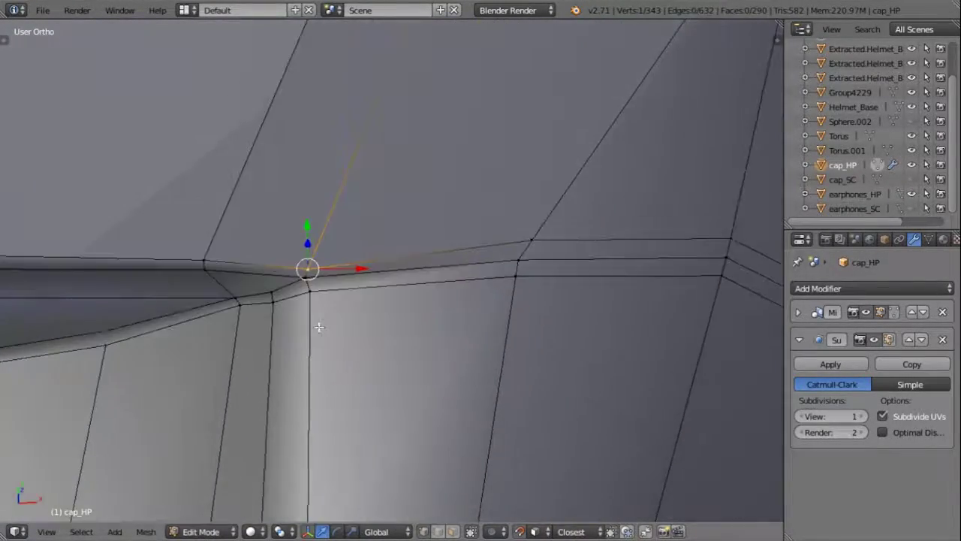
# Step: Knife-cut the first new edges into cap_HP along the inner ear-opening rim
pyautogui.press('g')
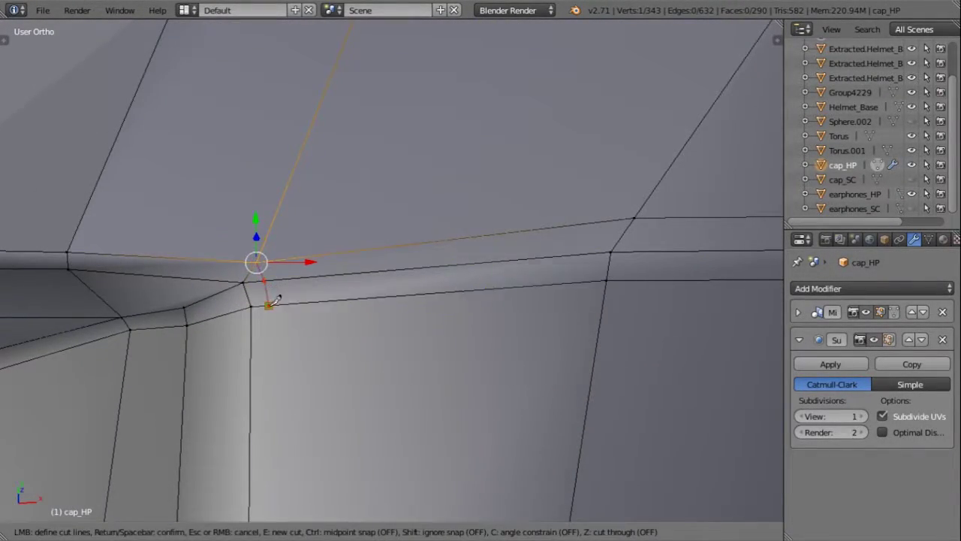
pyautogui.press('Return')
pyautogui.moveTo(274, 300); pyautogui.dragTo(431, 146, button='middle')
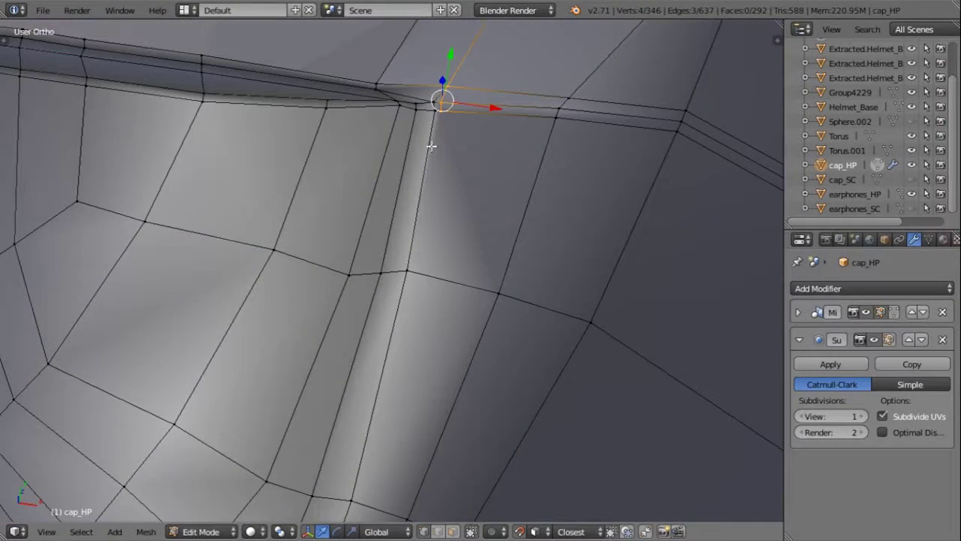
pyautogui.click(365, 500)
pyautogui.press('Return')
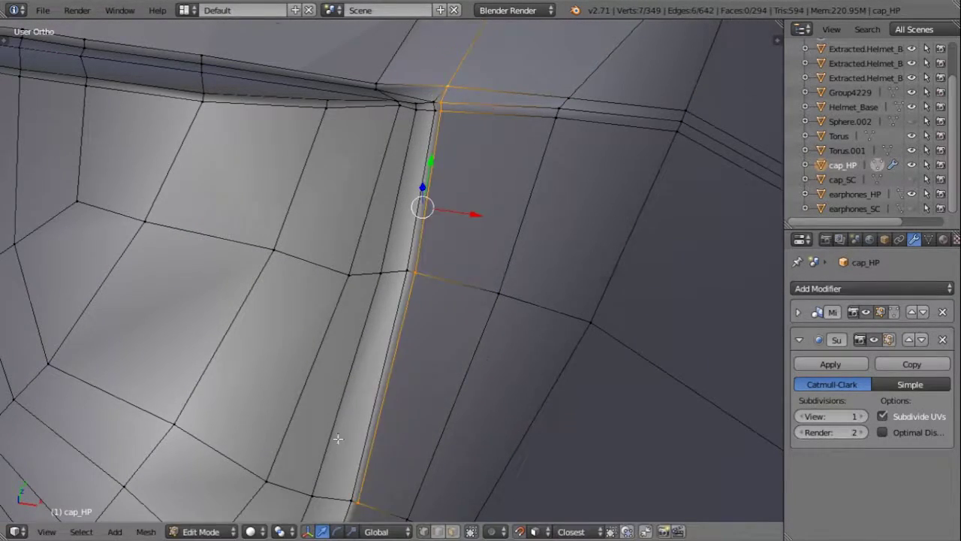
pyautogui.moveTo(333, 440); pyautogui.dragTo(537, 139, button='middle')
pyautogui.press('k')
pyautogui.press('Escape')
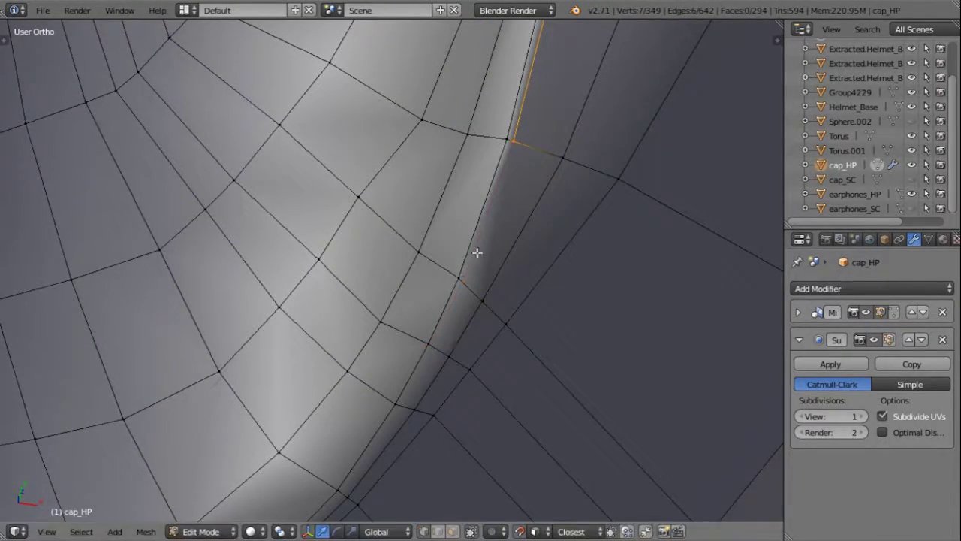
pyautogui.scroll(3, 476, 253)
pyautogui.press('k')
pyautogui.click(370, 500)
pyautogui.press('Return')
# Step: Continue the knife cuts around the inner rim to its final point, splitting faces into narrower bands
pyautogui.moveTo(369, 501); pyautogui.dragTo(492, 188, button='middle')
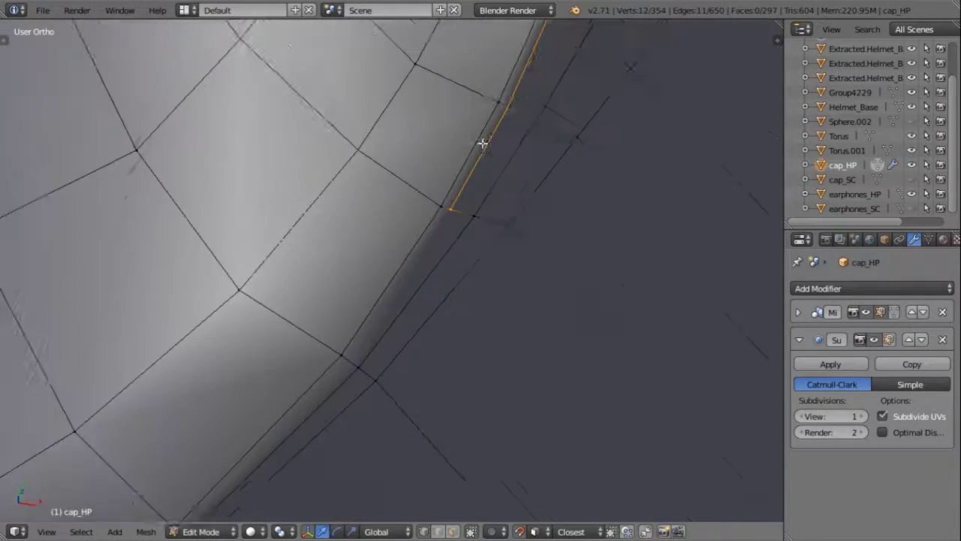
pyautogui.press('k')
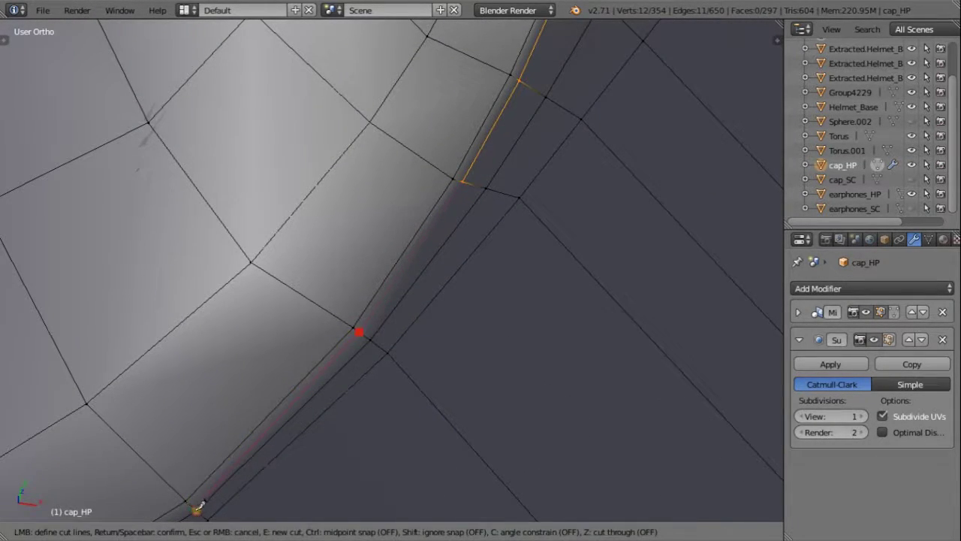
pyautogui.click(360, 333)
pyautogui.press('Return')
pyautogui.scroll(-3, 395, 328)
pyautogui.moveTo(395, 328); pyautogui.dragTo(81, 358, button='middle')
pyautogui.press('k')
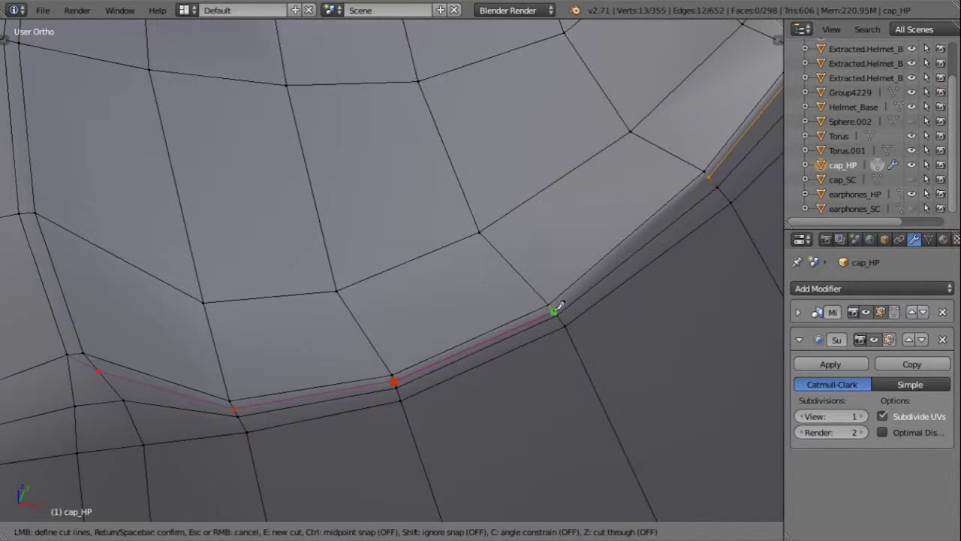
pyautogui.click(716, 171)
pyautogui.press('Return')
pyautogui.moveTo(182, 311); pyautogui.dragTo(301, 344, button='middle')
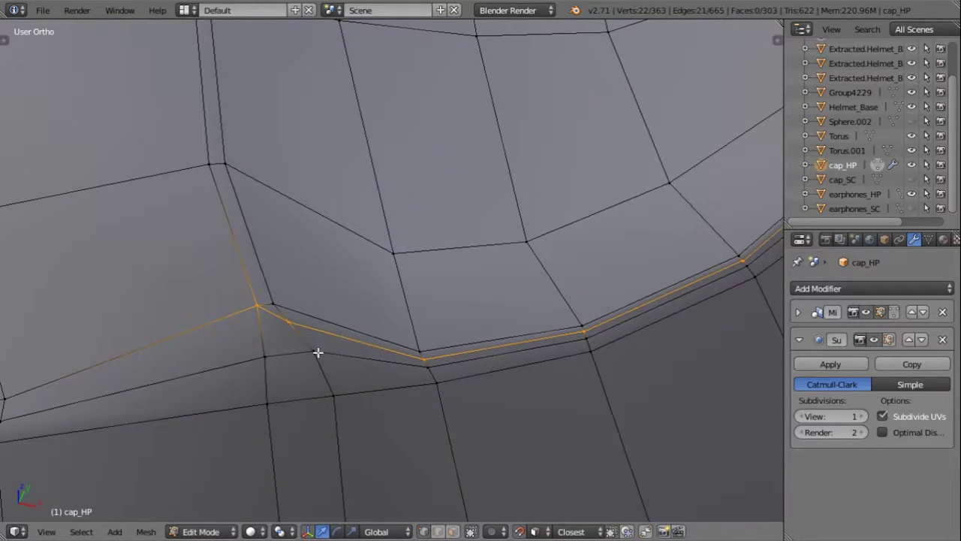
# Step: Try an extra cut below the rim-corner vertex, then undo it with Ctrl+Z
pyautogui.click(258, 304)
pyautogui.moveTo(257, 305)
pyautogui.mouseDown(button='middle')
pyautogui.moveTo(232, 332)
pyautogui.moveTo(393, 204)
pyautogui.moveTo(414, 256)
pyautogui.moveTo(328, 275)
pyautogui.moveTo(367, 260)
pyautogui.mouseUp(button='middle')
pyautogui.scroll(-3, 414, 143)
pyautogui.moveTo(414, 144); pyautogui.dragTo(423, 281, button='middle')
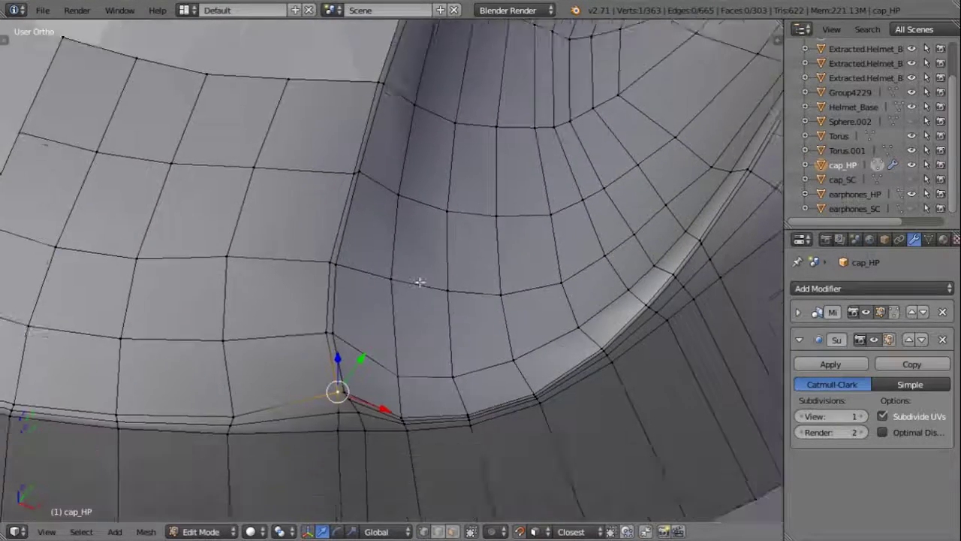
pyautogui.scroll(3, 441, 321)
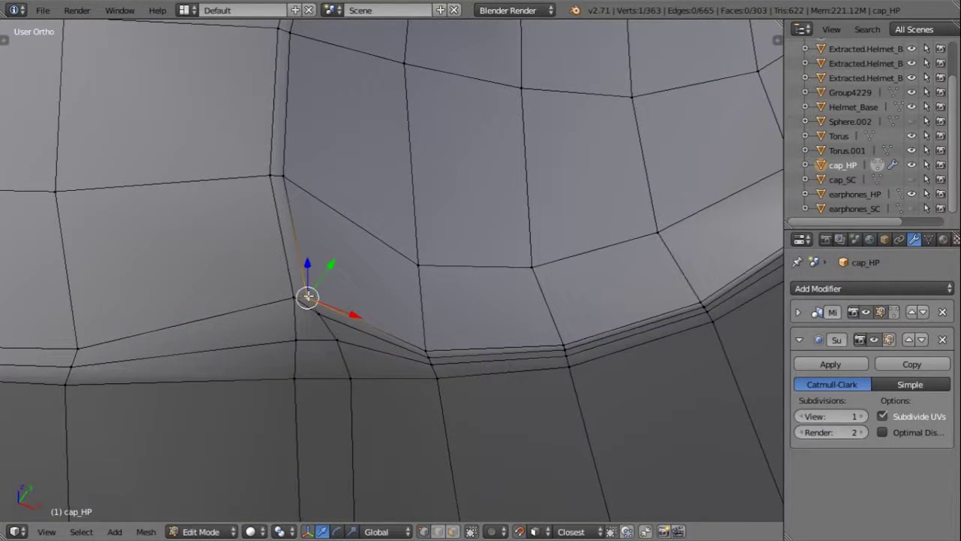
pyautogui.press('k')
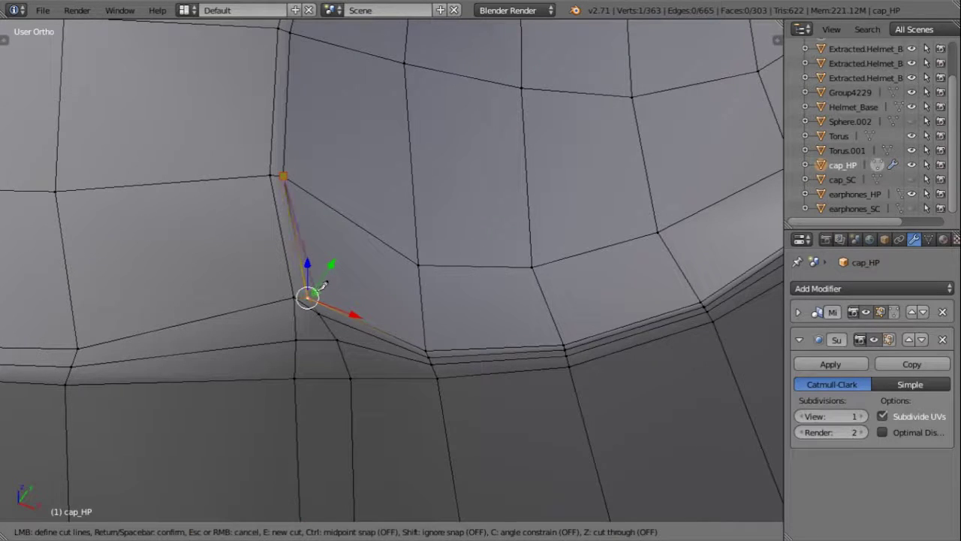
pyautogui.scroll(2, 321, 284)
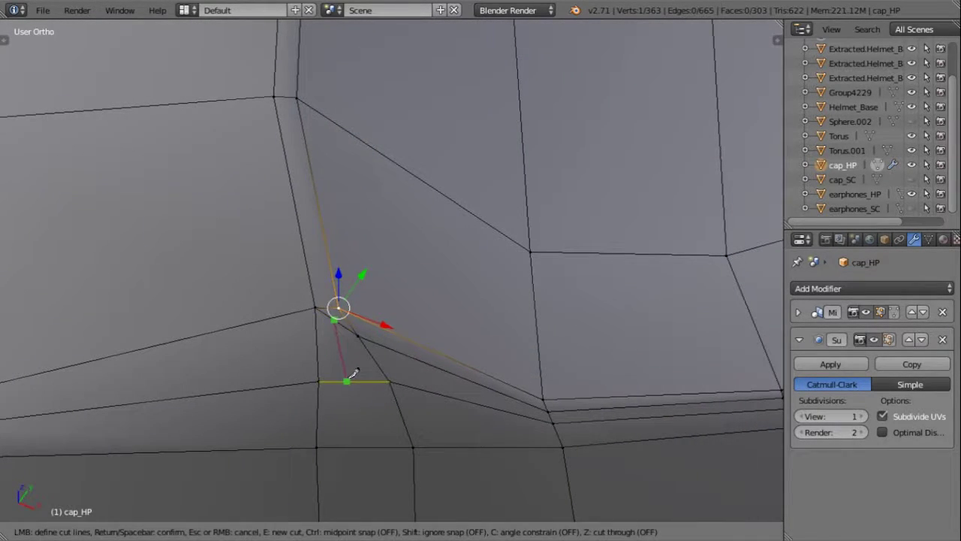
pyautogui.scroll(-3, 350, 443)
pyautogui.press('Return')
pyautogui.scroll(2, 354, 326)
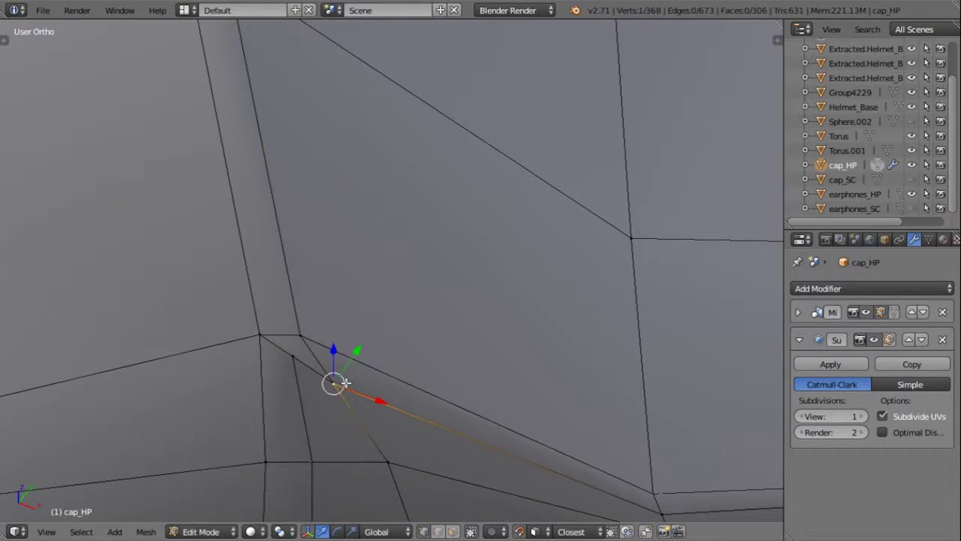
pyautogui.scroll(1, 339, 368)
pyautogui.press('x')
pyautogui.click(300, 280)
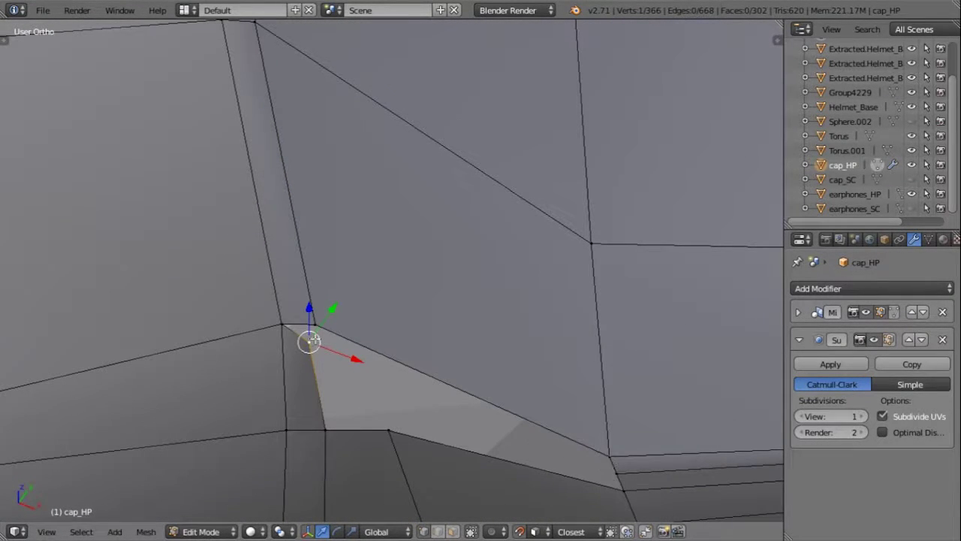
pyautogui.scroll(-2, 610, 458)
pyautogui.hotkey('ctrl', 'z')
pyautogui.hotkey('ctrl', 'z')
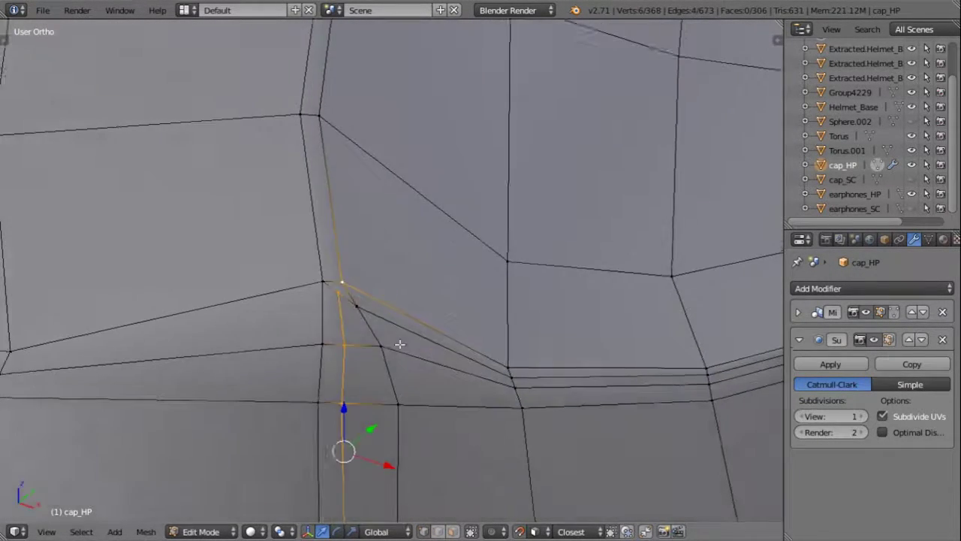
pyautogui.scroll(-2, 375, 360)
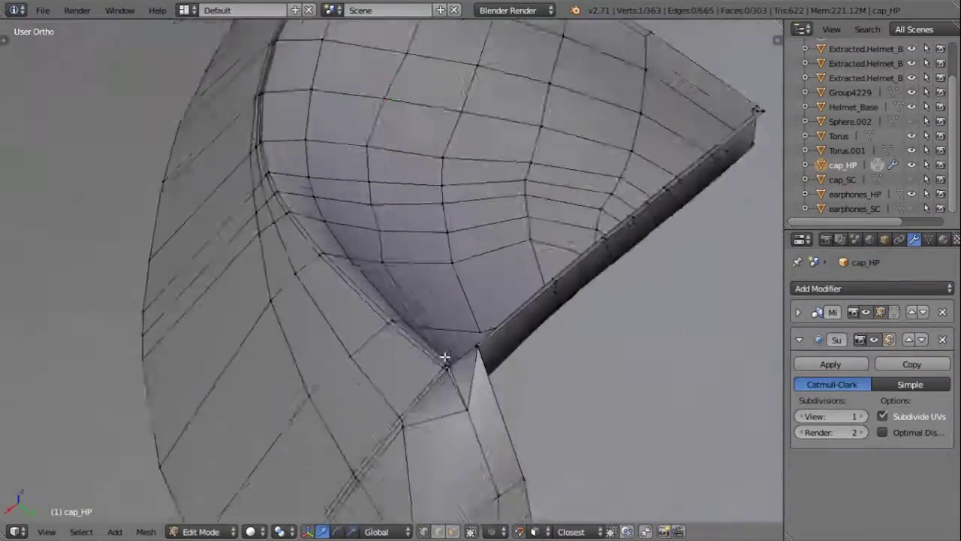
# Step: Move the rim vertex so it sits on the helmet surface inside the recess
pyautogui.moveTo(335, 390)
pyautogui.mouseDown(button='middle')
pyautogui.moveTo(443, 356)
pyautogui.moveTo(506, 315)
pyautogui.mouseUp(button='middle')
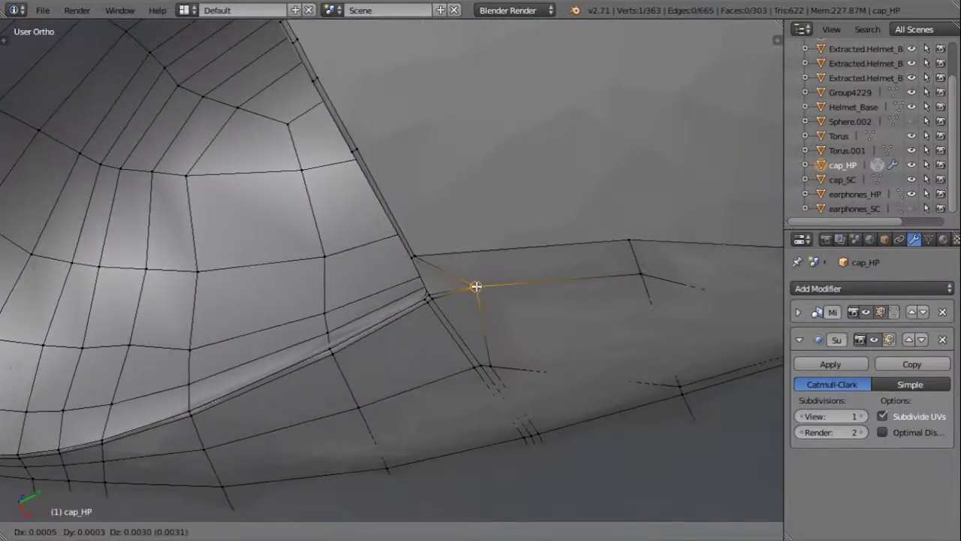
pyautogui.press('g')
pyautogui.click(366, 332)
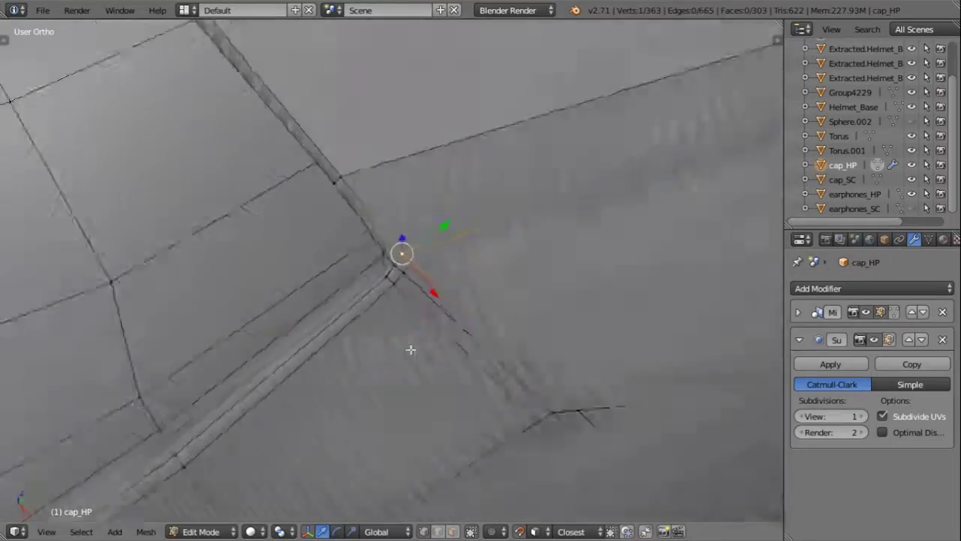
pyautogui.moveTo(410, 348)
pyautogui.mouseDown(button='middle')
pyautogui.moveTo(540, 425)
pyautogui.moveTo(530, 367)
pyautogui.mouseUp(button='middle')
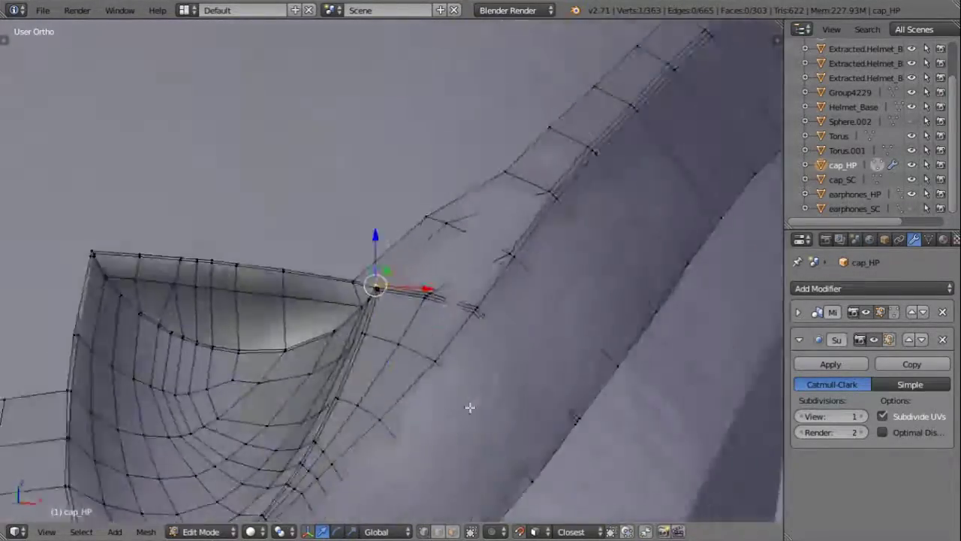
# Step: Toggle out of Edit Mode to check the shape, then select the cap's corner vertex
pyautogui.press('Tab')
pyautogui.press('Tab')
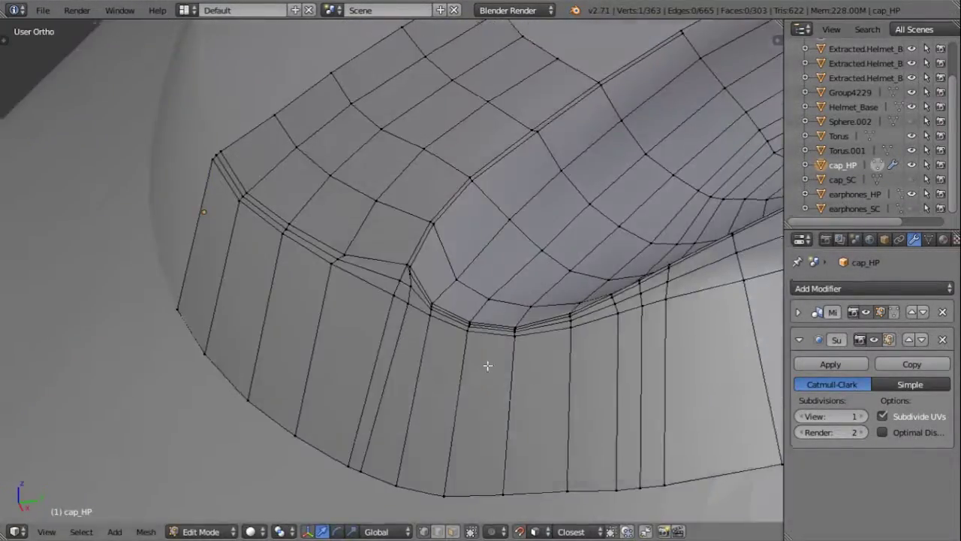
pyautogui.press('Tab')
pyautogui.moveTo(442, 307)
pyautogui.mouseDown(button='middle')
pyautogui.moveTo(433, 343)
pyautogui.moveTo(421, 271)
pyautogui.moveTo(443, 361)
pyautogui.mouseUp(button='middle')
pyautogui.press('Tab')
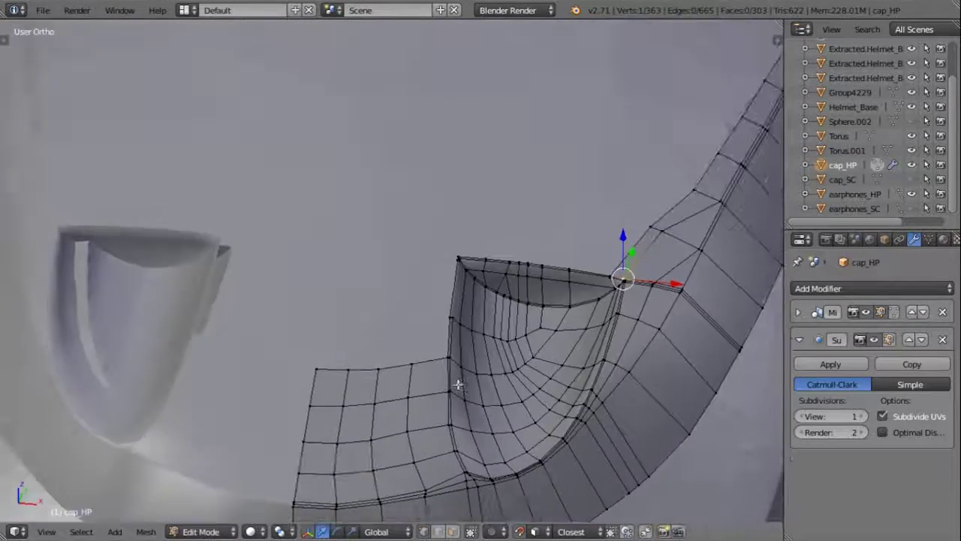
pyautogui.scroll(3, 443, 360)
pyautogui.rightClick(429, 408)
# Step: Reposition the corner vertex, extrude a new vertex from it, and fill a triangle face
pyautogui.press('g')
pyautogui.click(462, 185)
pyautogui.keyDown('shift'); pyautogui.moveTo(462, 185); pyautogui.dragTo(396, 397, button='middle'); pyautogui.keyUp('shift')
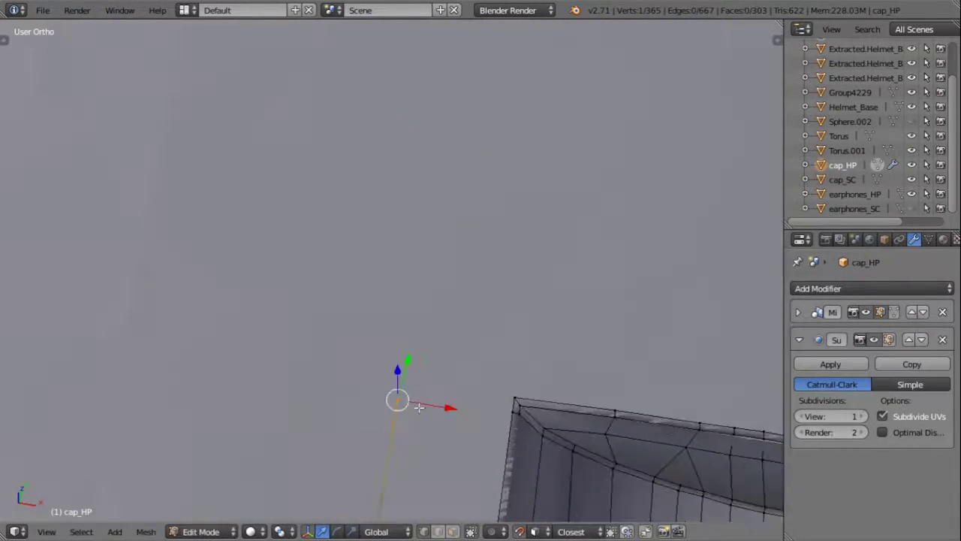
pyautogui.press('e')
pyautogui.click(508, 290)
pyautogui.press('f')
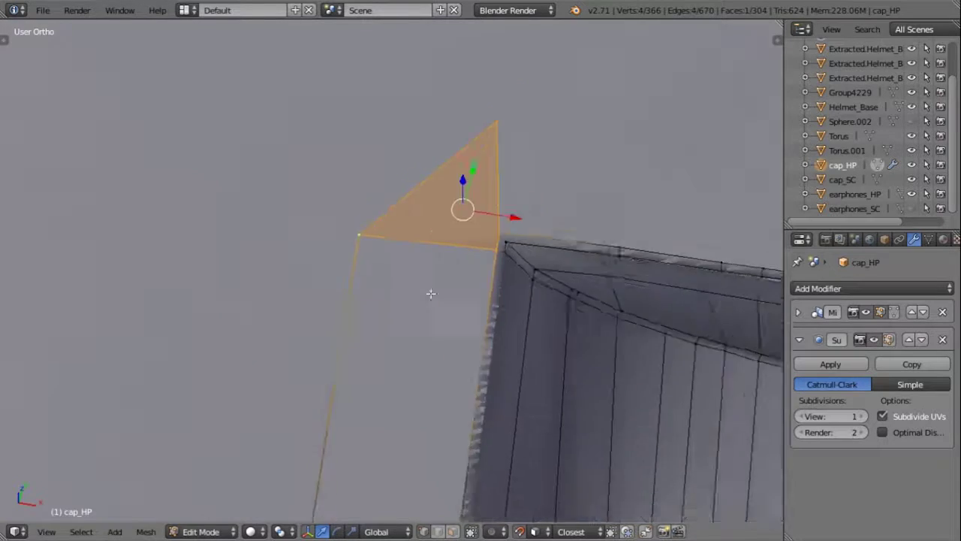
pyautogui.moveTo(429, 293); pyautogui.dragTo(420, 396, button='middle')
# Step: Extrude vertices along the panel's top edge and snap the end vertex onto the corner
pyautogui.press('f')
pyautogui.moveTo(384, 437); pyautogui.dragTo(415, 195, button='middle')
pyautogui.press('e')
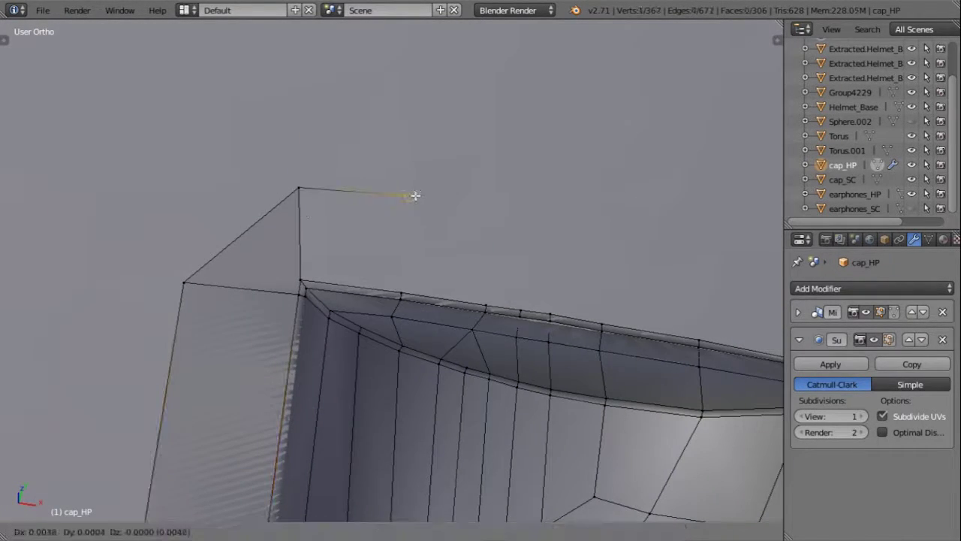
pyautogui.click(550, 213)
pyautogui.moveTo(550, 213); pyautogui.dragTo(275, 228, button='middle')
pyautogui.press('e')
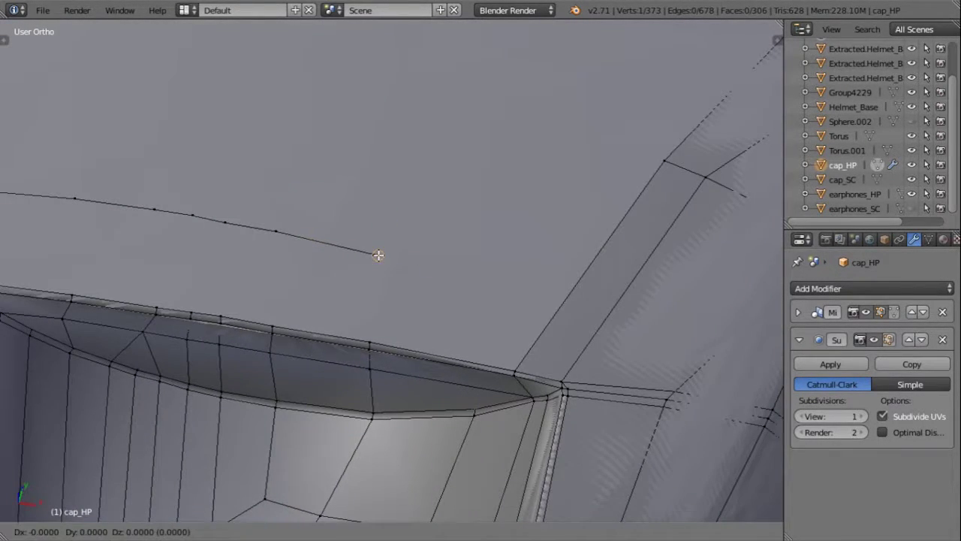
pyautogui.click(377, 255)
pyautogui.press('g')
pyautogui.click(568, 274)
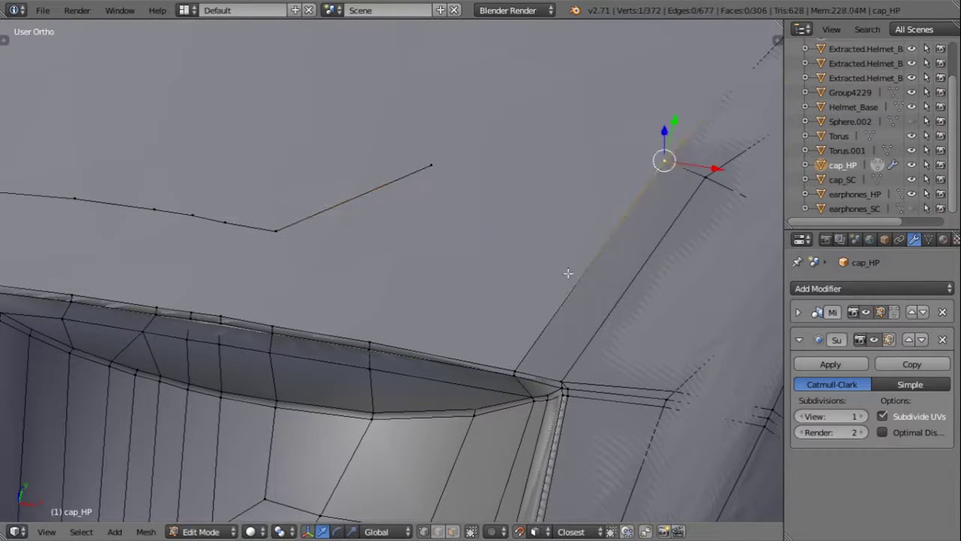
# Step: Adjust a vertex and fill the row of faces along the top edge of the lower panel
pyautogui.press('g')
pyautogui.click(407, 256)
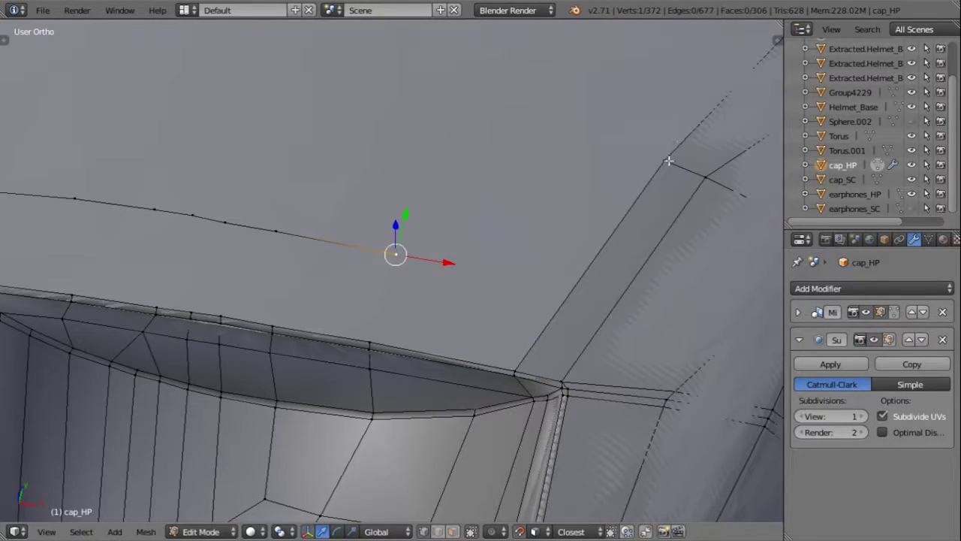
pyautogui.press('f')
pyautogui.keyDown('shift'); pyautogui.moveTo(374, 332); pyautogui.dragTo(545, 353, button='middle'); pyautogui.keyUp('shift')
pyautogui.click(568, 277)
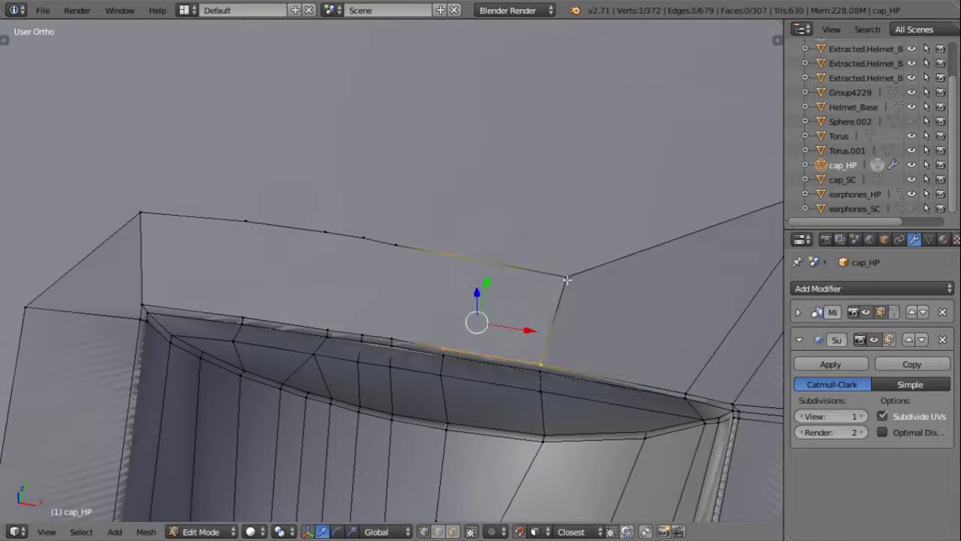
pyautogui.keyDown('shift'); pyautogui.click(446, 263); pyautogui.keyUp('shift')
pyautogui.press('f')
pyautogui.press('f')
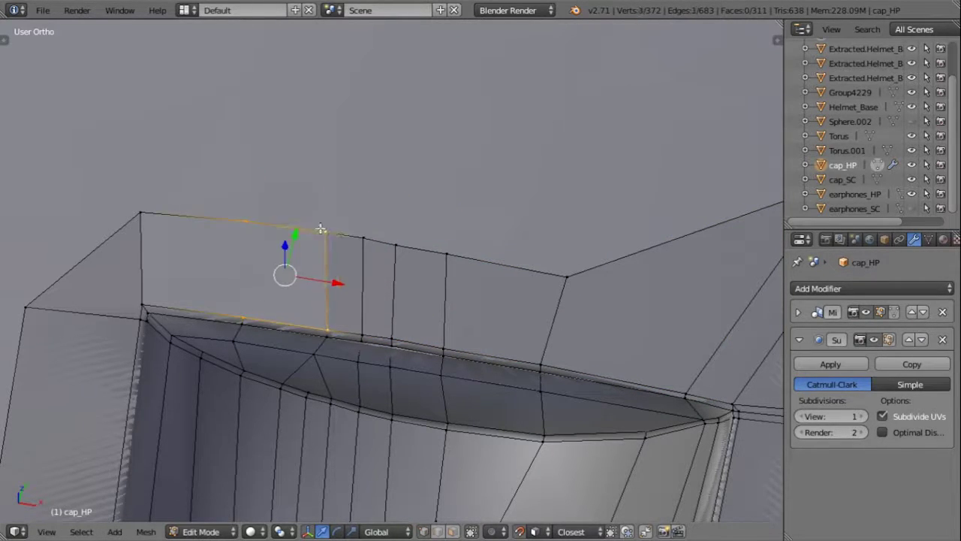
pyautogui.press('f')
pyautogui.press('f')
pyautogui.moveTo(243, 309); pyautogui.dragTo(517, 329, button='middle')
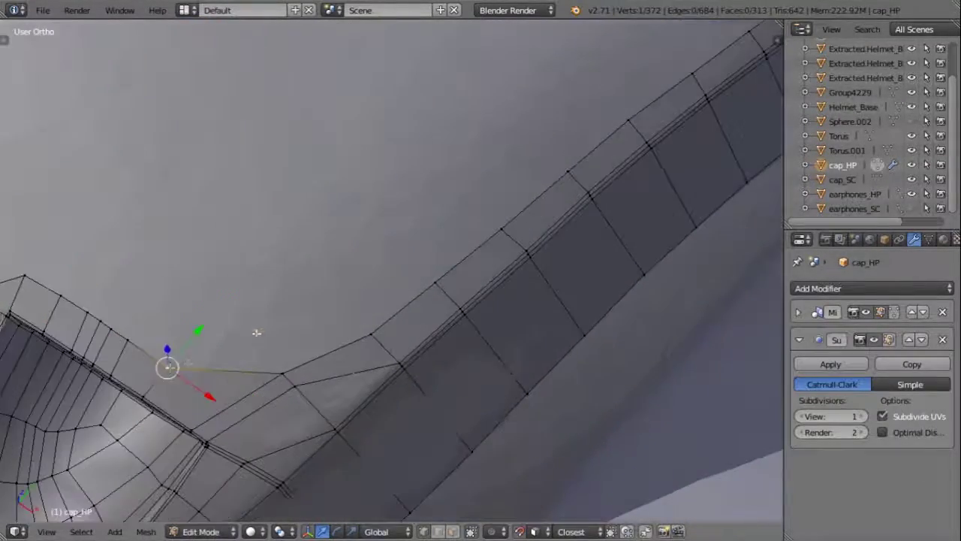
# Step: Position the selected vertices and extrude a new vertex along the upper line
pyautogui.press('g')
pyautogui.rightClick(85, 308)
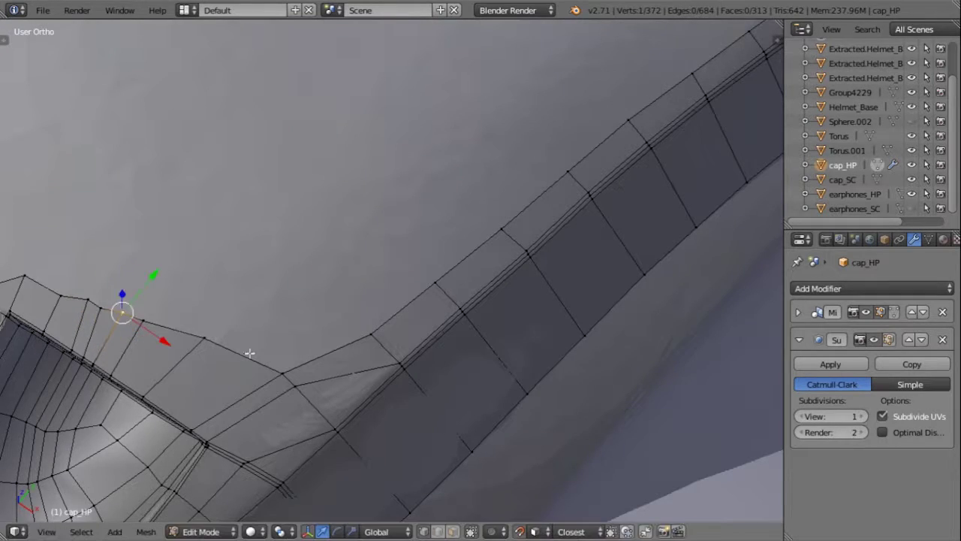
pyautogui.press('g')
pyautogui.moveTo(420, 356); pyautogui.dragTo(267, 260, button='middle')
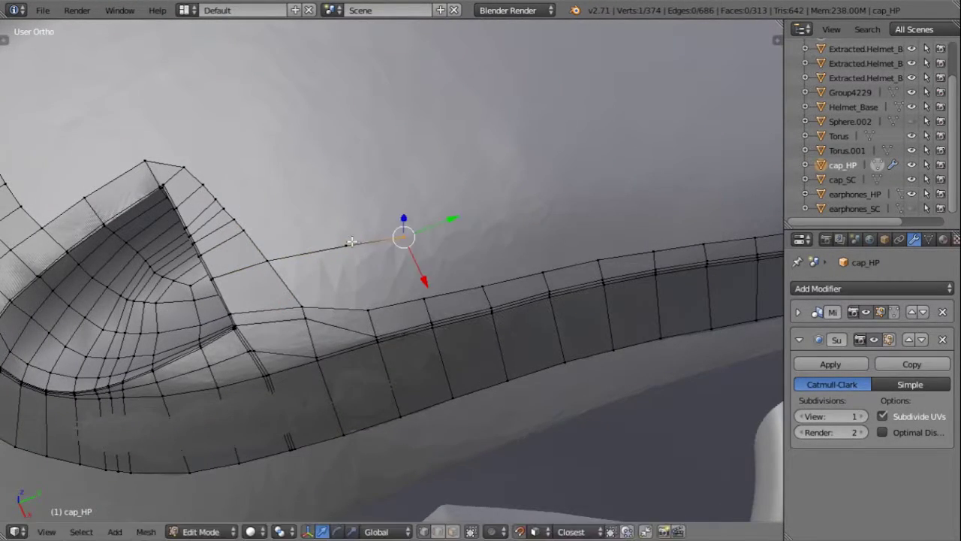
pyautogui.moveTo(535, 224); pyautogui.dragTo(300, 256, button='middle')
pyautogui.press('e')
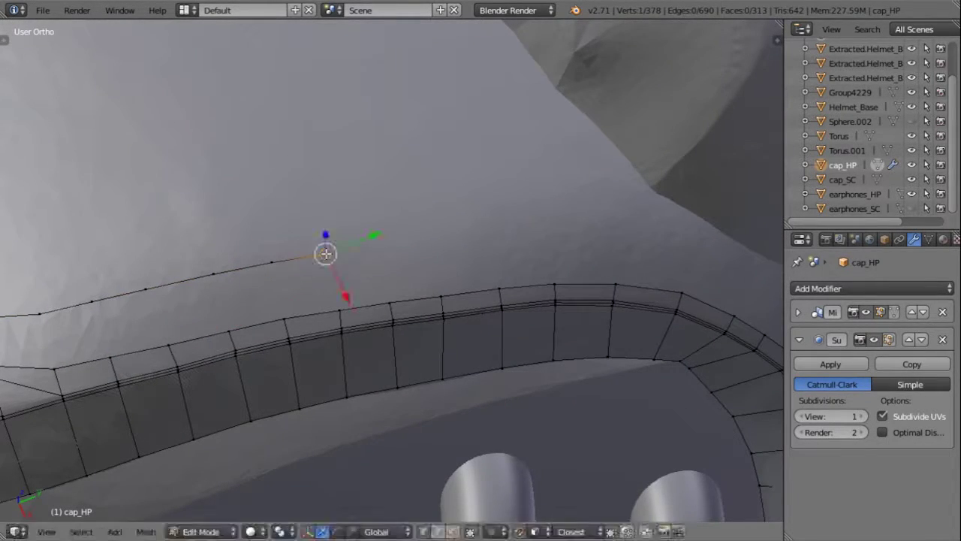
pyautogui.moveTo(690, 247); pyautogui.dragTo(316, 323, button='middle')
# Step: Fill quads between vertex pairs along the band above the rim
pyautogui.keyDown('shift'); pyautogui.rightClick(330, 295); pyautogui.keyUp('shift')
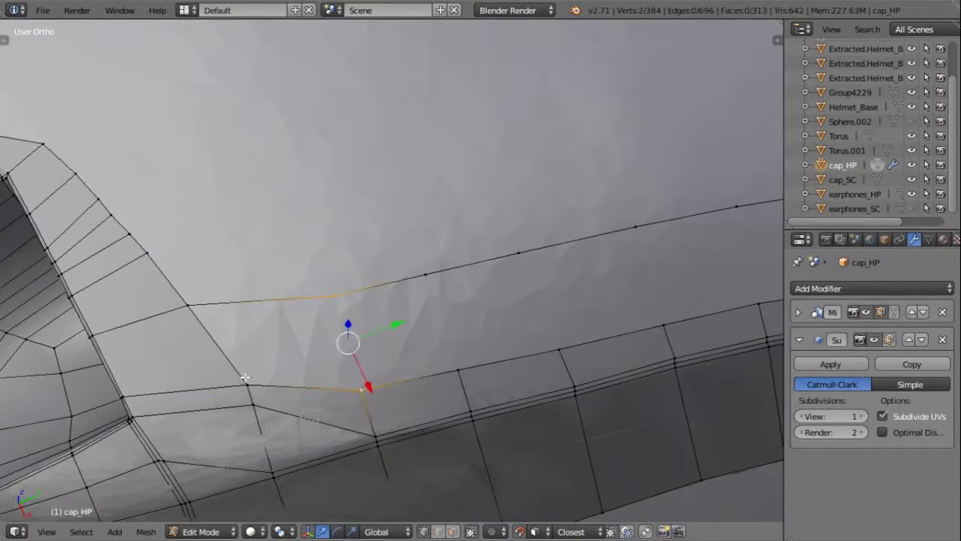
pyautogui.press('f')
pyautogui.moveTo(374, 382); pyautogui.dragTo(376, 365, button='middle')
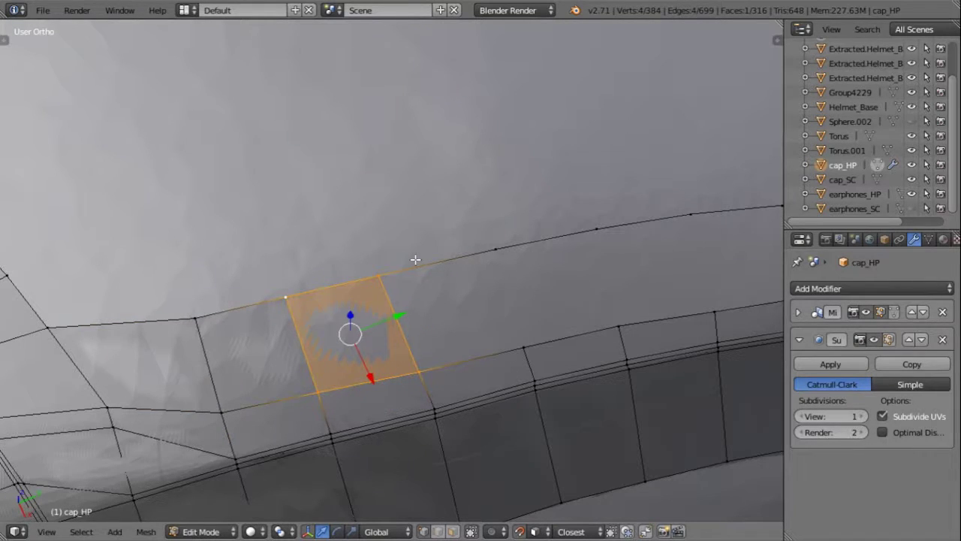
pyautogui.rightClick(416, 260)
pyautogui.press('f')
pyautogui.moveTo(443, 353)
pyautogui.mouseDown(button='middle')
pyautogui.moveTo(368, 328)
pyautogui.moveTo(323, 234)
pyautogui.mouseUp(button='middle')
pyautogui.press('f')
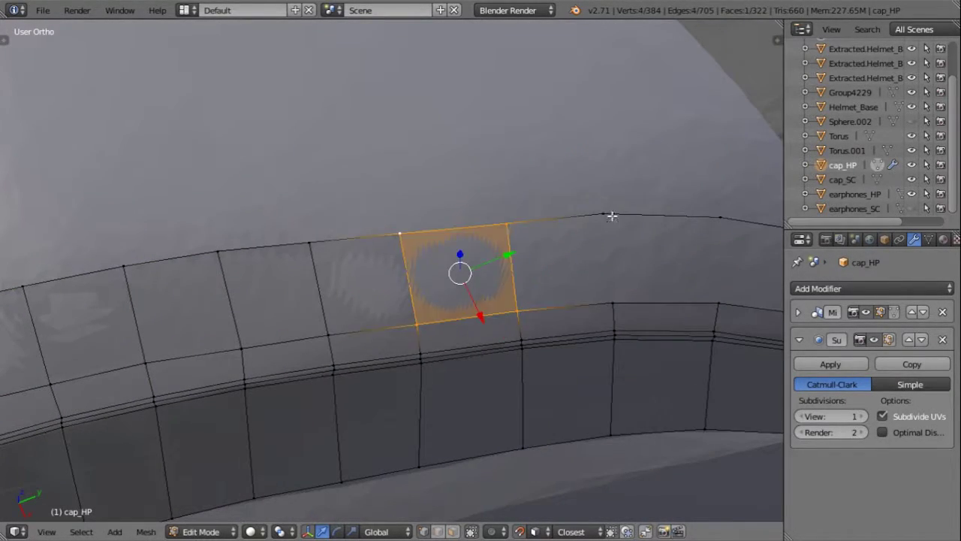
pyautogui.moveTo(612, 216); pyautogui.dragTo(434, 242, button='middle')
pyautogui.moveTo(594, 253); pyautogui.dragTo(317, 223, button='middle')
# Step: Extrude a vertex and then an edge downward along the inner ear-opening rim
pyautogui.press('e')
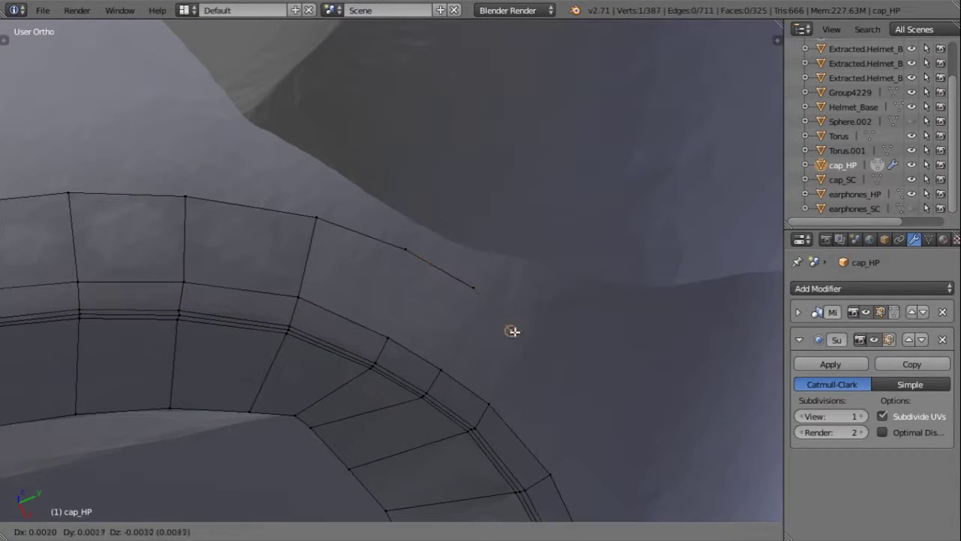
pyautogui.click(512, 331)
pyautogui.moveTo(450, 315); pyautogui.dragTo(296, 313, button='middle')
pyautogui.moveTo(331, 221); pyautogui.dragTo(272, 254, button='middle')
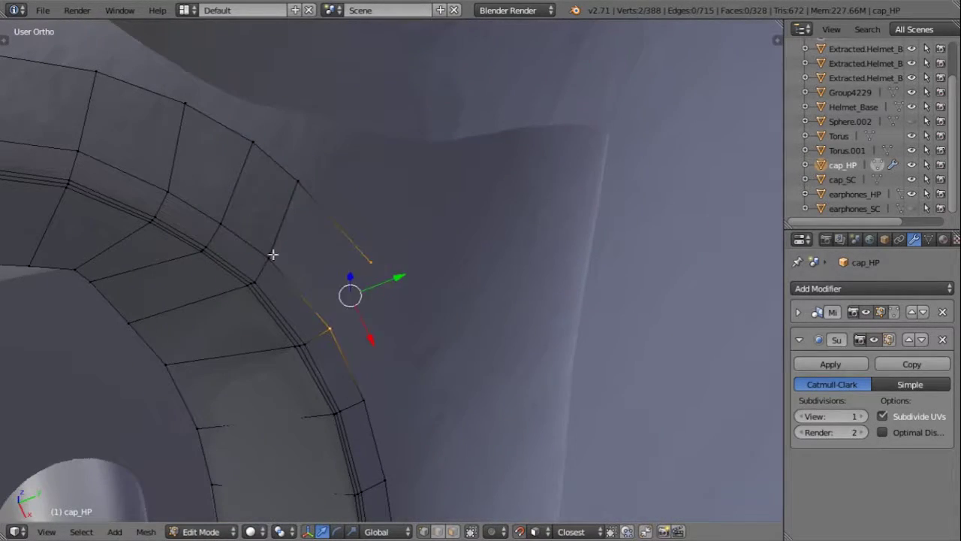
pyautogui.moveTo(410, 335); pyautogui.dragTo(446, 247, button='middle')
pyautogui.press('e')
pyautogui.click(433, 272)
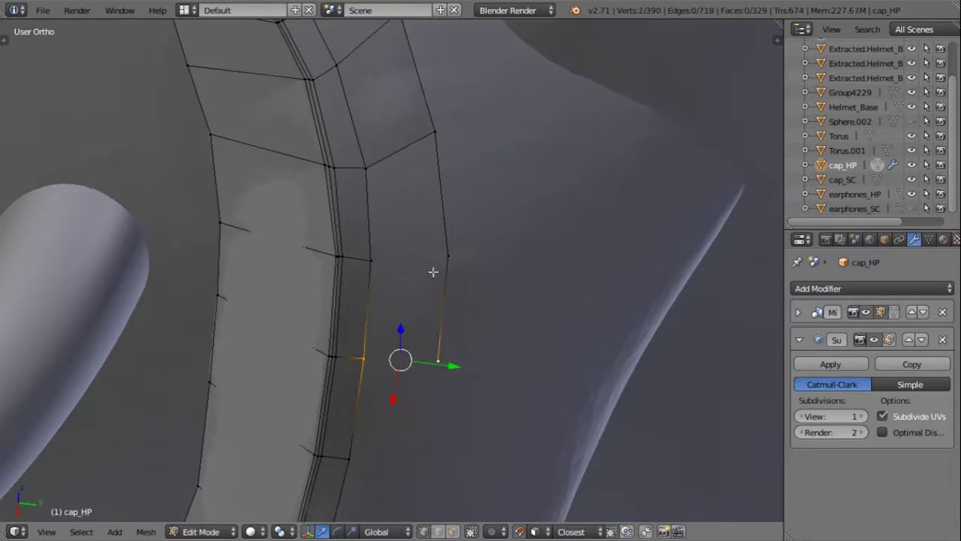
pyautogui.moveTo(370, 250)
pyautogui.mouseDown(button='middle')
pyautogui.moveTo(412, 227)
pyautogui.moveTo(343, 354)
pyautogui.mouseUp(button='middle')
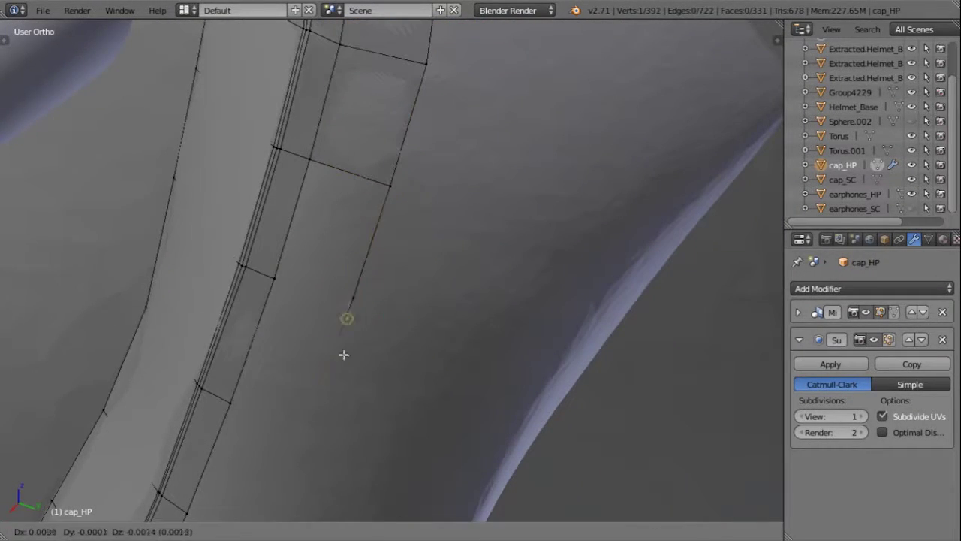
# Step: Extrude more vertices down the rim, merging them onto neighbouring vertices
pyautogui.press('e')
pyautogui.press('e')
pyautogui.click(395, 184)
pyautogui.moveTo(394, 185)
pyautogui.mouseDown(button='middle')
pyautogui.moveTo(337, 273)
pyautogui.moveTo(332, 226)
pyautogui.mouseUp(button='middle')
pyautogui.press('e')
pyautogui.click(218, 406)
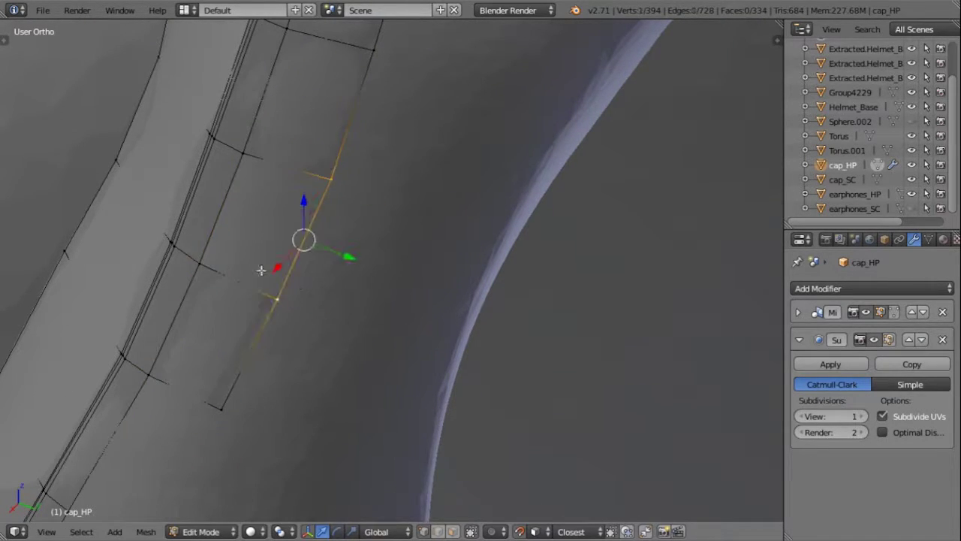
pyautogui.moveTo(261, 269)
pyautogui.mouseDown(button='middle')
pyautogui.moveTo(360, 215)
pyautogui.moveTo(278, 350)
pyautogui.moveTo(376, 187)
pyautogui.mouseUp(button='middle')
pyautogui.press('e')
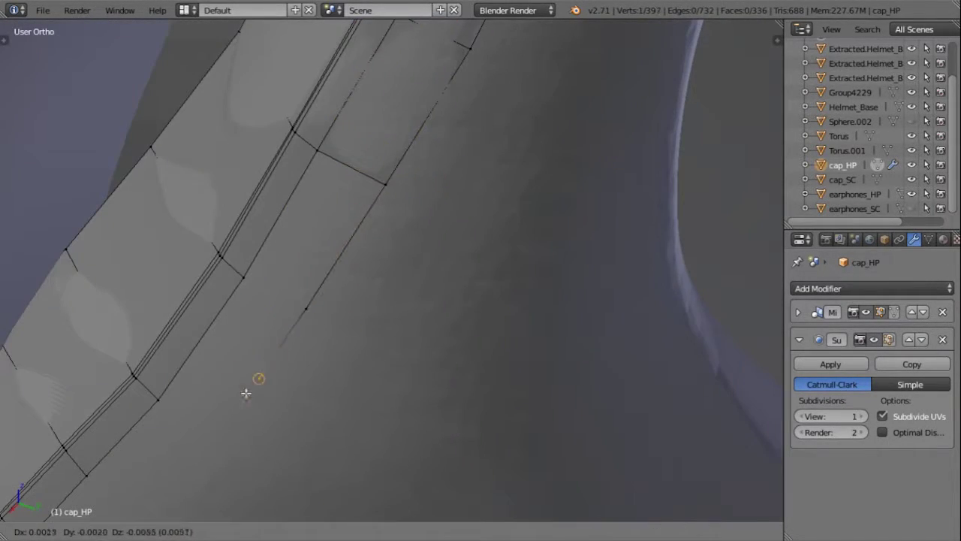
pyautogui.moveTo(245, 393); pyautogui.dragTo(350, 277, button='middle')
pyautogui.click(393, 122)
pyautogui.moveTo(393, 122)
pyautogui.mouseDown(button='middle')
pyautogui.moveTo(337, 288)
pyautogui.moveTo(375, 169)
pyautogui.mouseUp(button='middle')
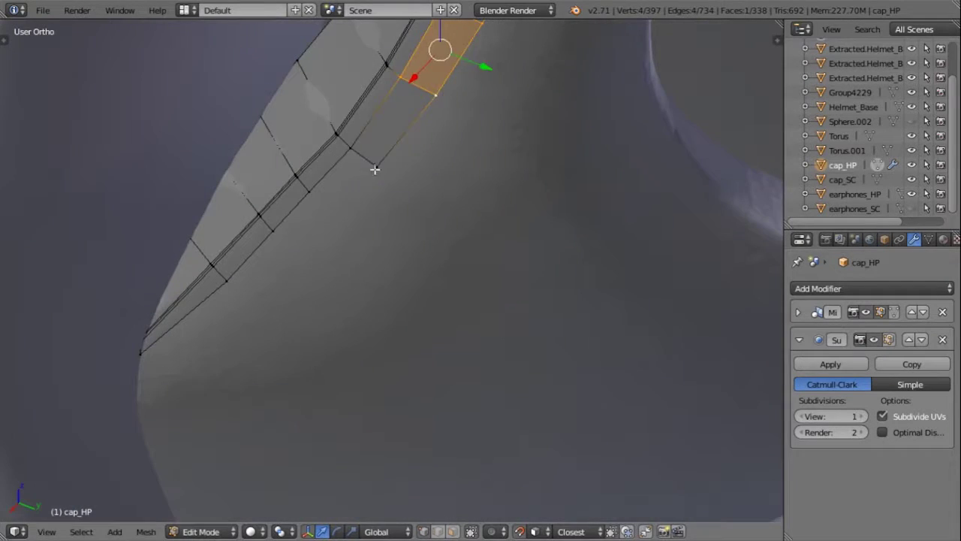
# Step: Extrude a new vertex from the corner vertex and reposition it at the rim end
pyautogui.rightClick(374, 168)
pyautogui.press('e')
pyautogui.click(144, 386)
pyautogui.moveTo(143, 386); pyautogui.dragTo(260, 269, button='middle')
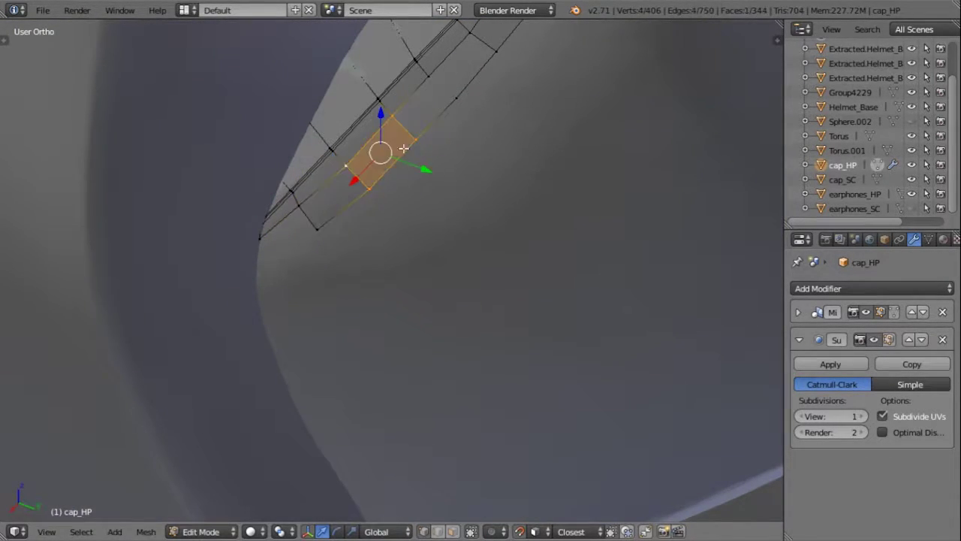
pyautogui.moveTo(403, 149)
pyautogui.mouseDown(button='middle')
pyautogui.moveTo(423, 120)
pyautogui.moveTo(365, 230)
pyautogui.moveTo(301, 226)
pyautogui.moveTo(441, 289)
pyautogui.mouseUp(button='middle')
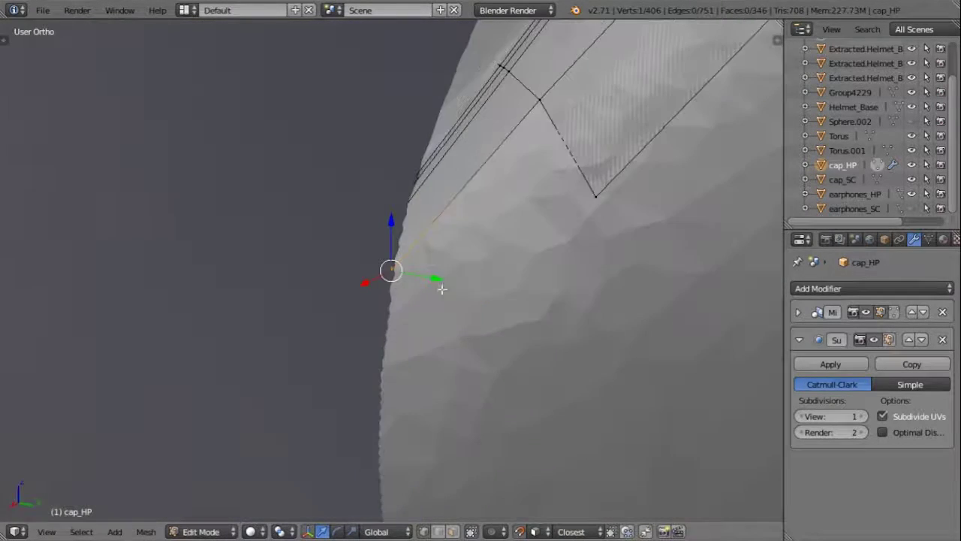
pyautogui.press('g')
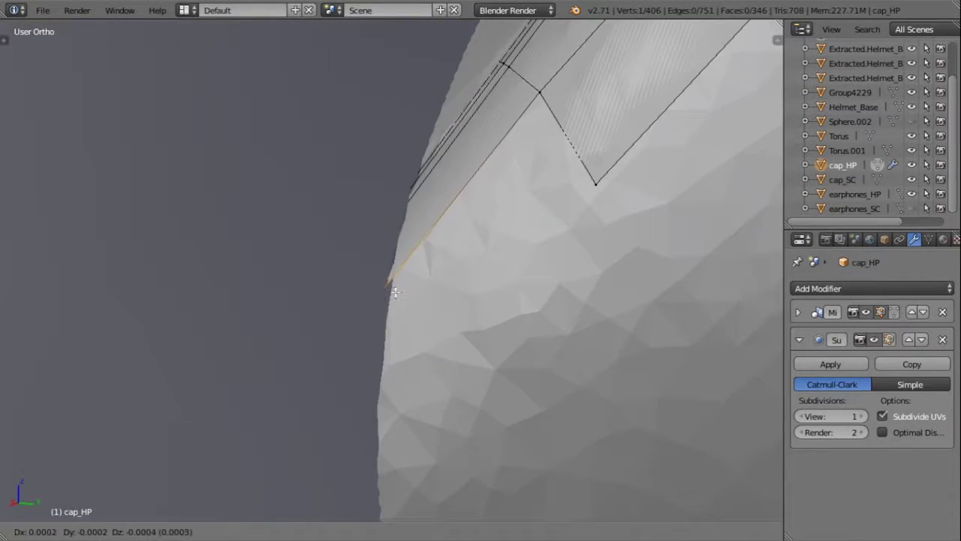
pyautogui.click(377, 403)
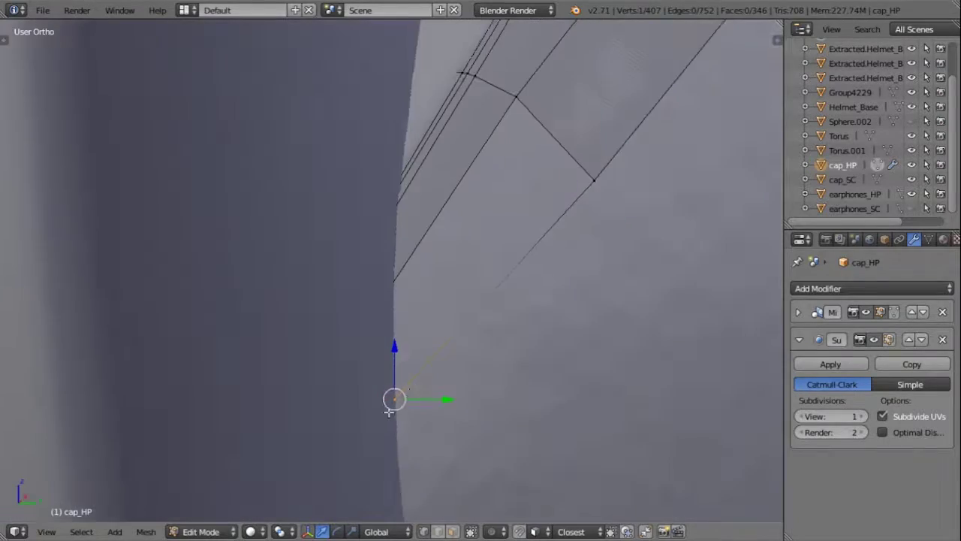
pyautogui.moveTo(377, 403); pyautogui.dragTo(372, 302, button='middle')
pyautogui.moveTo(566, 249); pyautogui.dragTo(429, 388, button='middle')
# Step: Review the smoothed helmet in Object Mode, then return to editing cap_HP
pyautogui.press('Tab')
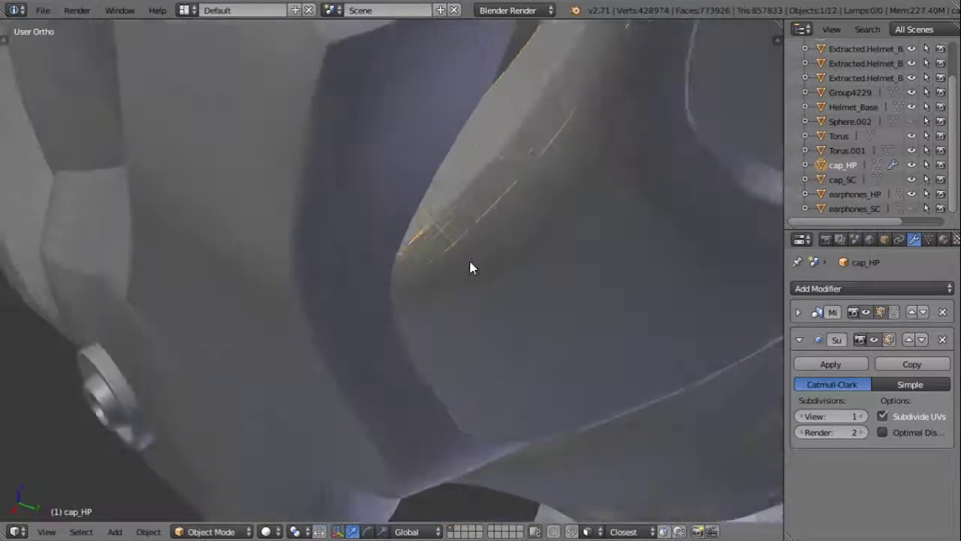
pyautogui.moveTo(470, 266); pyautogui.dragTo(525, 225, button='middle')
pyautogui.scroll(-4, 510, 308)
pyautogui.moveTo(510, 308)
pyautogui.mouseDown(button='middle')
pyautogui.moveTo(395, 360)
pyautogui.moveTo(409, 356)
pyautogui.mouseUp(button='middle')
pyautogui.press('Tab')
pyautogui.scroll(5, 410, 355)
pyautogui.scroll(2, 564, 241)
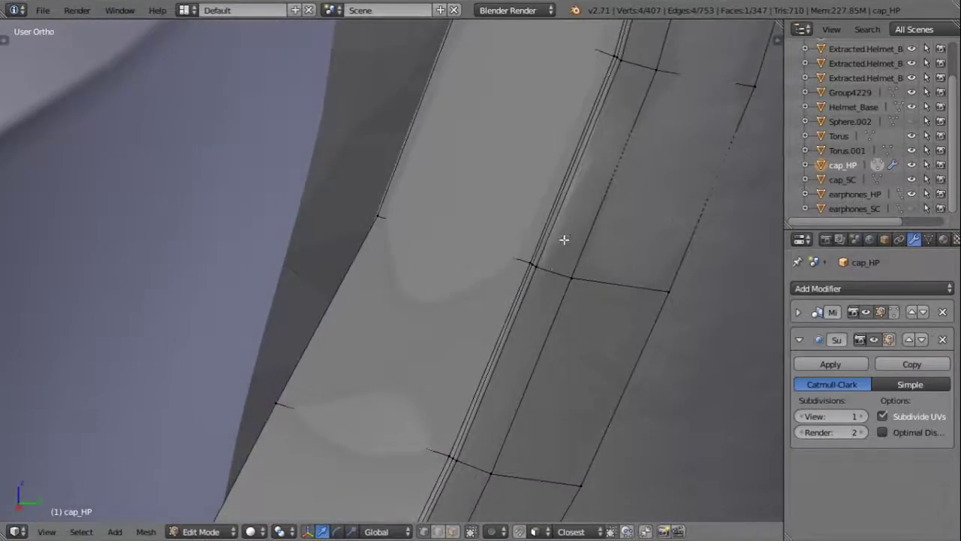
pyautogui.scroll(2, 518, 193)
# Step: Confirm the vertex move and recheck the cap strip in Object Mode
pyautogui.click(540, 173)
pyautogui.press('Tab')
pyautogui.scroll(-3, 466, 248)
pyautogui.press('Tab')
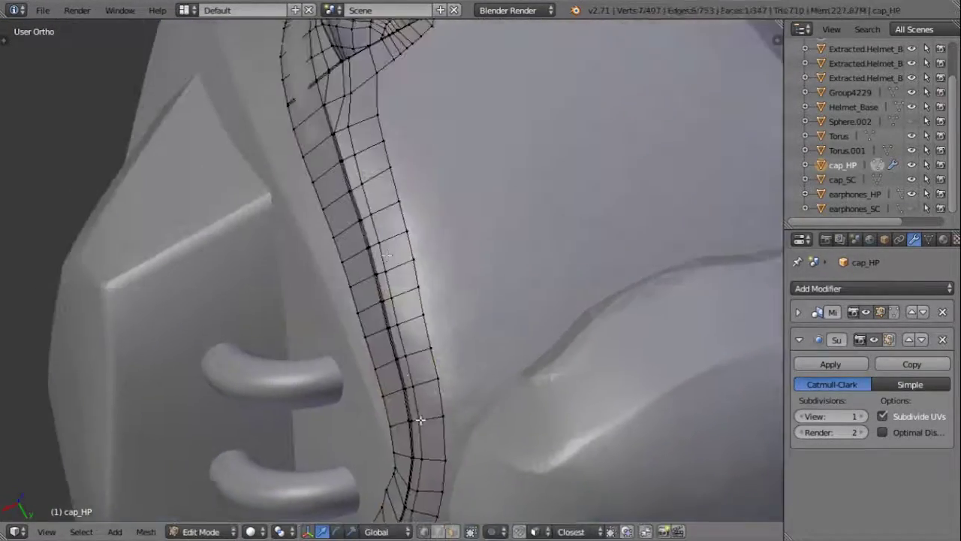
pyautogui.moveTo(466, 249)
pyautogui.mouseDown(button='middle')
pyautogui.moveTo(415, 235)
pyautogui.moveTo(558, 263)
pyautogui.mouseUp(button='middle')
pyautogui.scroll(2, 415, 235)
pyautogui.scroll(2, 558, 263)
# Step: Extrude a new vertex and fill another face in the upper band
pyautogui.press('e')
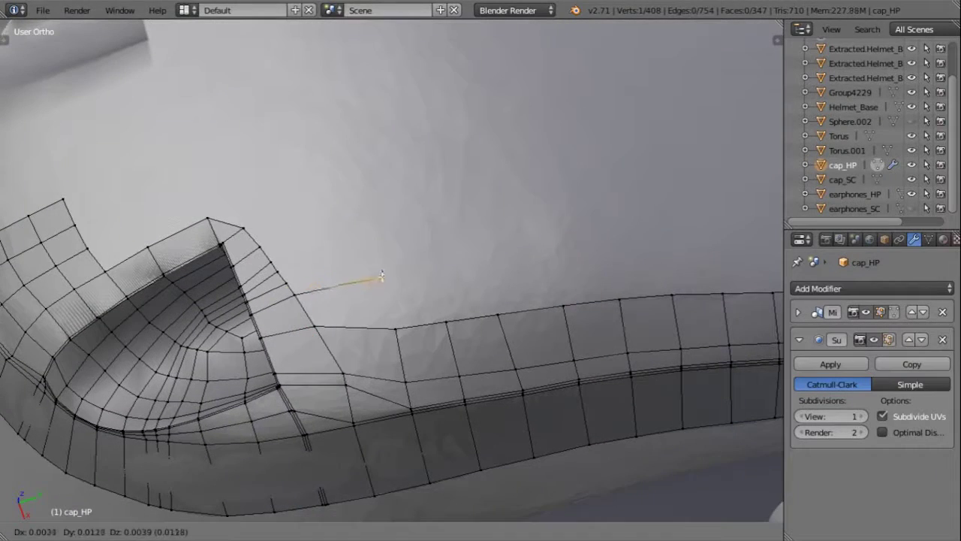
pyautogui.keyDown('ctrl'); pyautogui.click(489, 268); pyautogui.keyUp('ctrl')
pyautogui.keyDown('shift'); pyautogui.moveTo(489, 268); pyautogui.dragTo(373, 305, button='middle'); pyautogui.keyUp('shift')
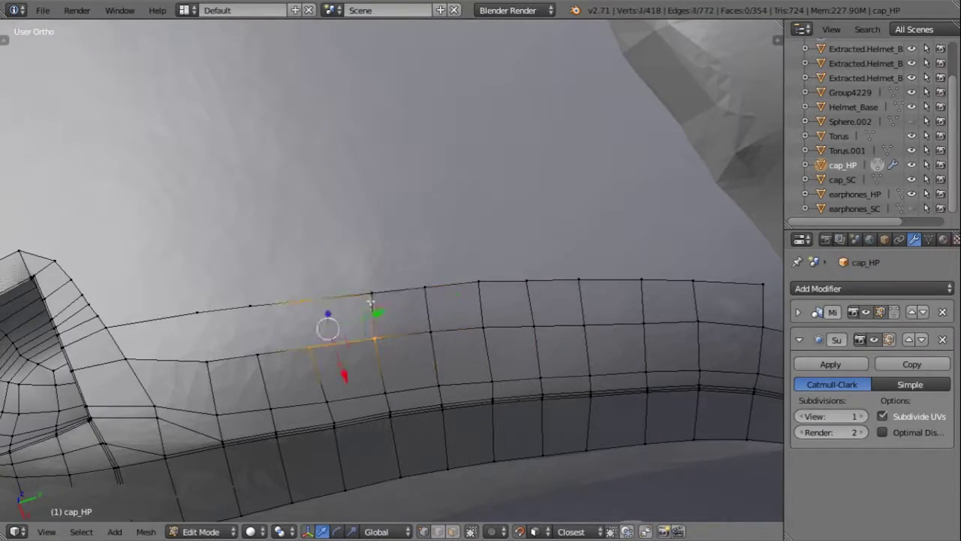
pyautogui.press('f')
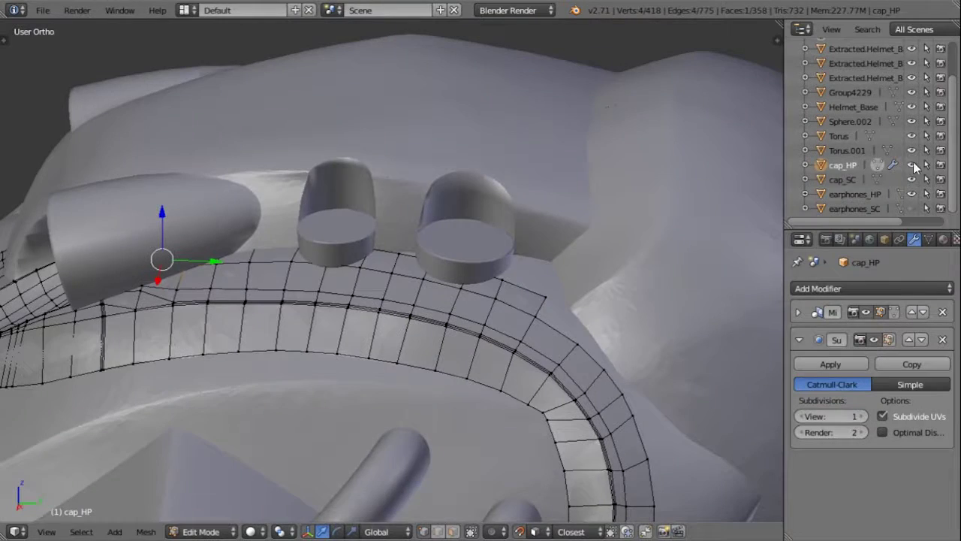
# Step: Fill three more quads along the upper edge of the cap_HP strip, then leave Edit Mode
pyautogui.click(901, 122)
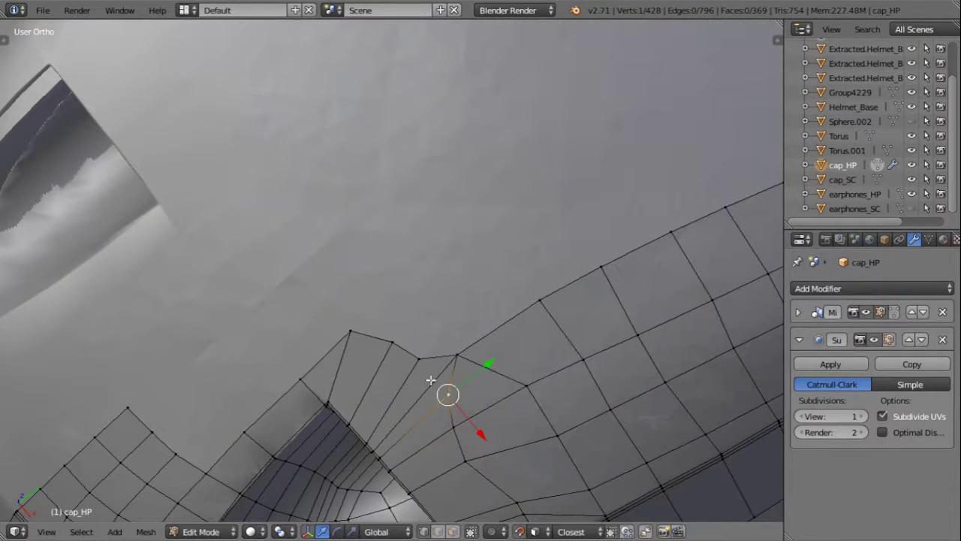
pyautogui.press('g')
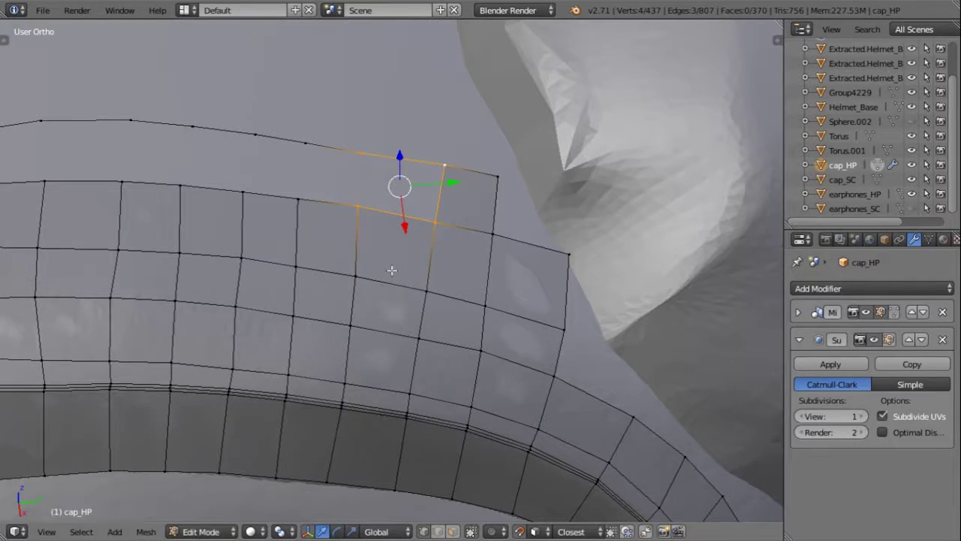
pyautogui.press('f')
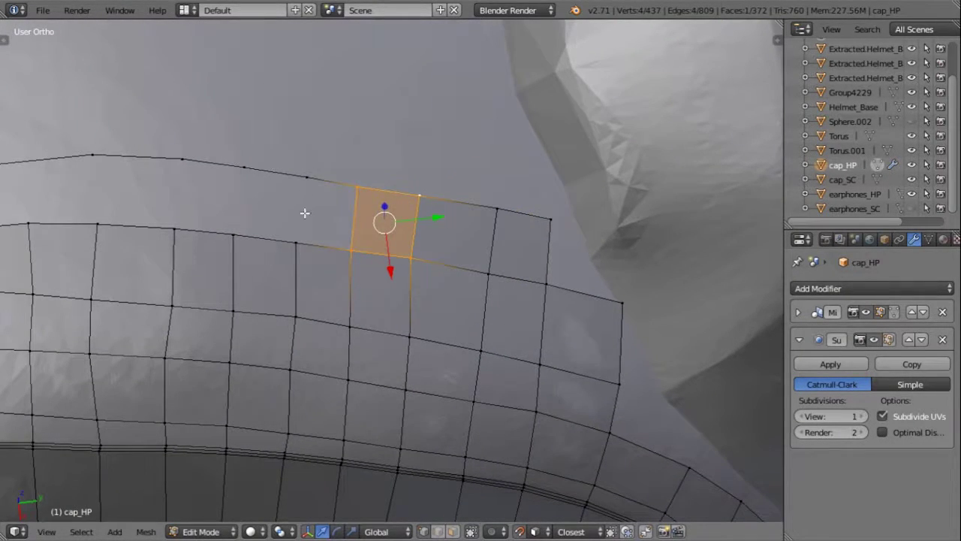
pyautogui.click(306, 177)
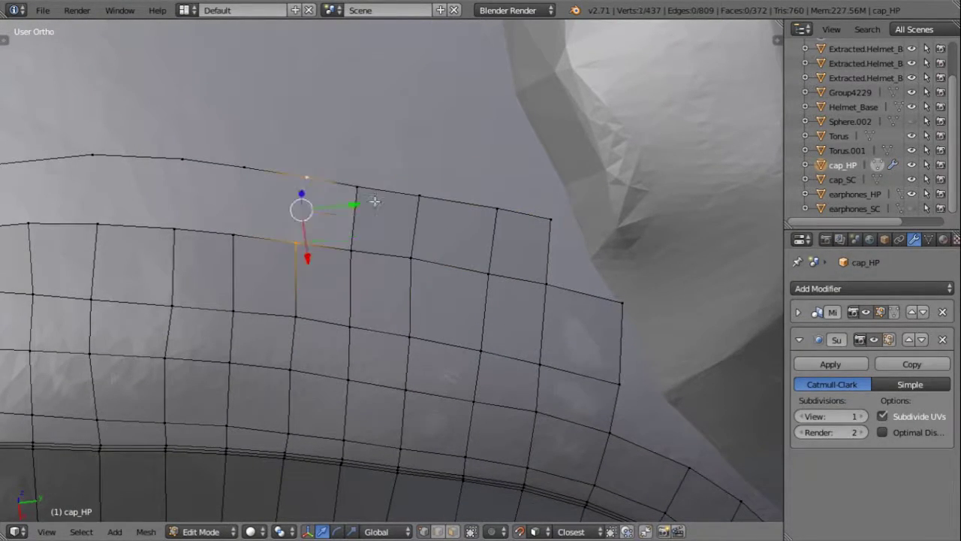
pyautogui.press('f')
pyautogui.press('f')
pyautogui.moveTo(300, 173); pyautogui.dragTo(412, 244, button='middle')
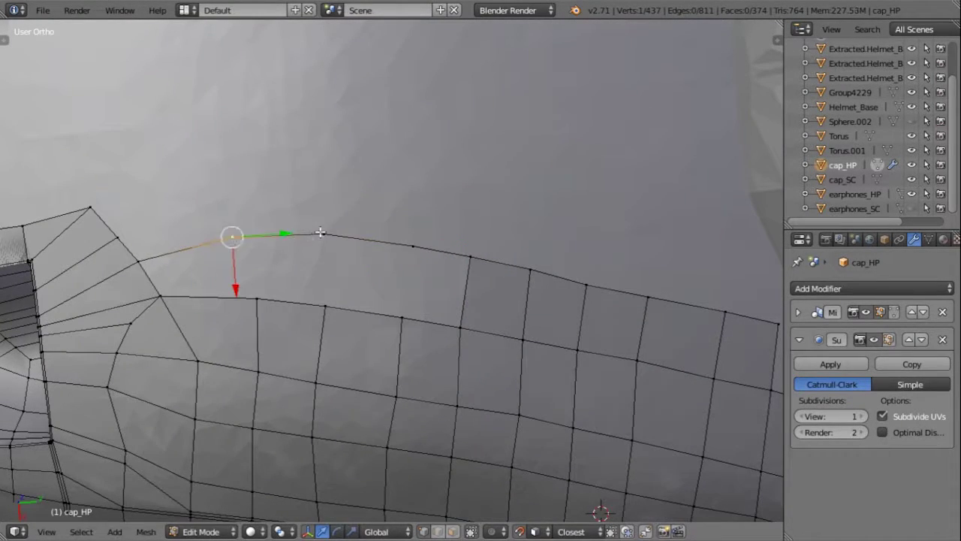
pyautogui.press('f')
pyautogui.press('f')
pyautogui.press('f')
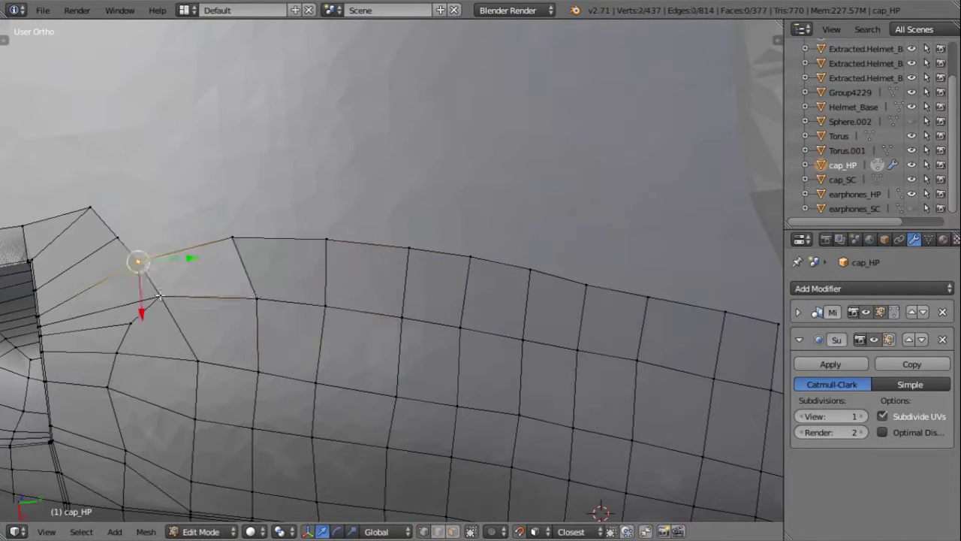
pyautogui.moveTo(225, 286); pyautogui.dragTo(275, 304, button='middle')
pyautogui.press('Tab')
# Step: Frame and hide Sphere.002, then select the cap_HP mesh
pyautogui.click(850, 121)
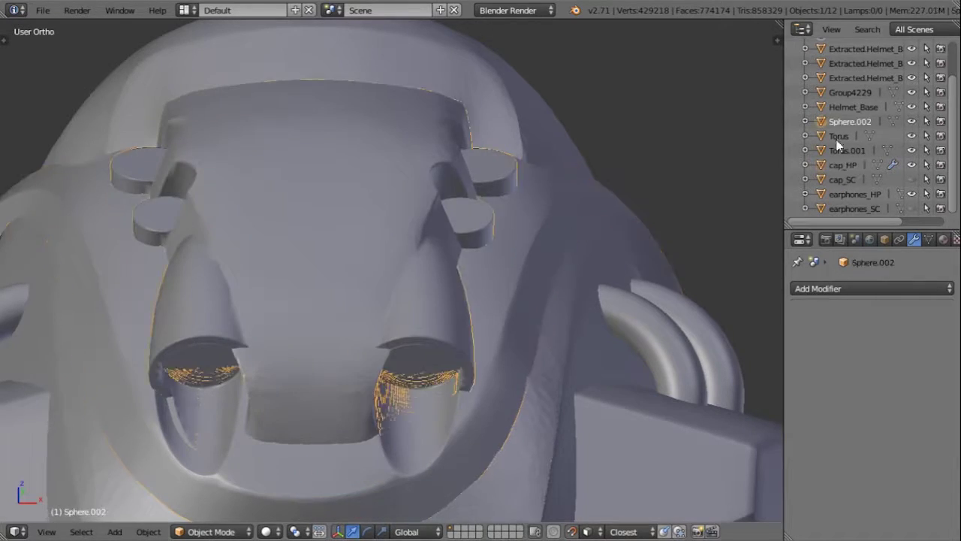
pyautogui.press('KP_Decimal')
pyautogui.click(911, 121)
pyautogui.moveTo(182, 358); pyautogui.dragTo(620, 247, button='middle')
pyautogui.rightClick(619, 247)
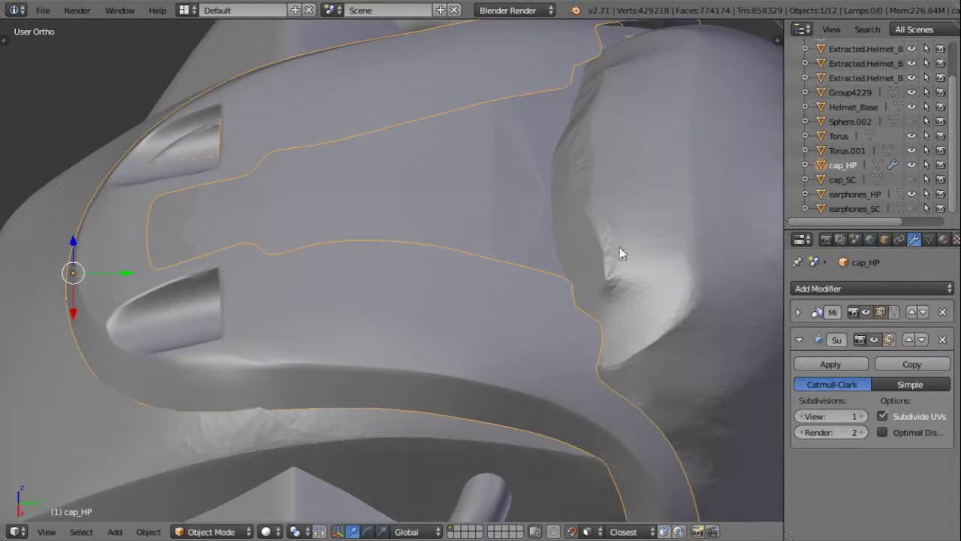
# Step: Extrude a vertex and then an edge from the cap_HP strip to form a new quad
pyautogui.press('h')
pyautogui.hotkey('alt', 'h')
pyautogui.rightClick(17, 300)
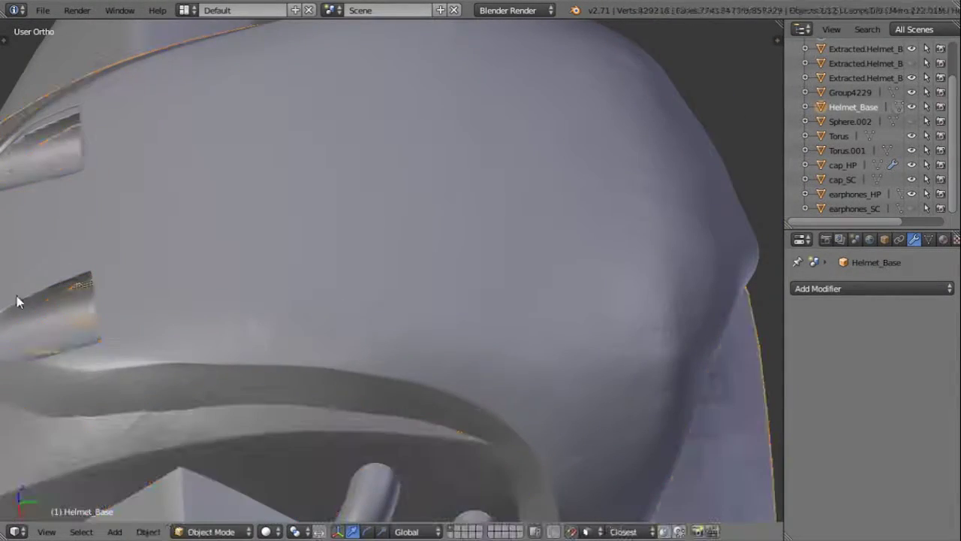
pyautogui.press('Tab')
pyautogui.scroll(4, 387, 265)
pyautogui.press('g')
pyautogui.click(388, 265)
pyautogui.scroll(-1, 388, 265)
pyautogui.moveTo(268, 187)
pyautogui.keyDown('shift'); pyautogui.mouseDown(button='middle')
pyautogui.moveTo(251, 281)
pyautogui.moveTo(353, 272)
pyautogui.mouseUp(button='middle'); pyautogui.keyUp('shift')
pyautogui.click(262, 215)
pyautogui.press('e')
pyautogui.click(314, 300)
# Step: Hide cap_SC in Object Mode and go back to editing cap_HP
pyautogui.press('Tab')
pyautogui.scroll(-3, 444, 320)
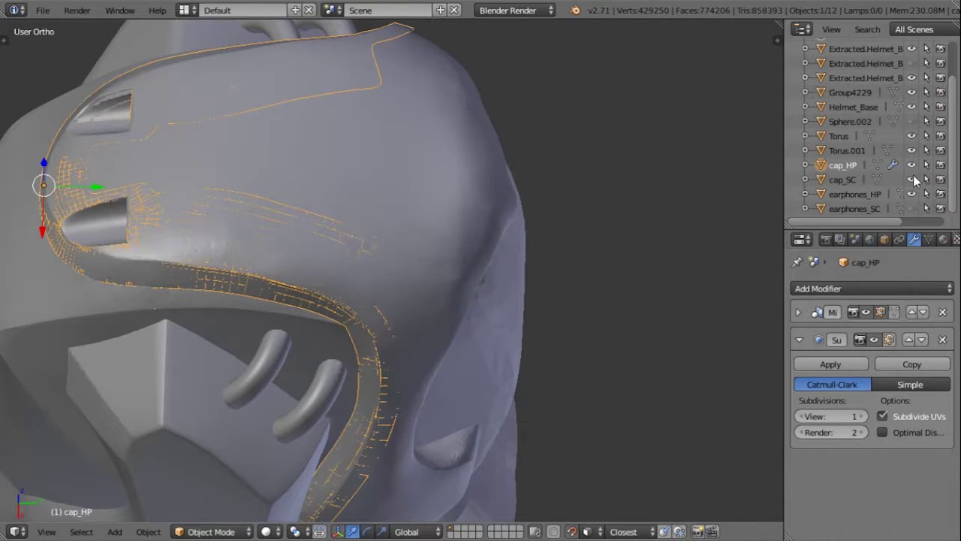
pyautogui.click(911, 179)
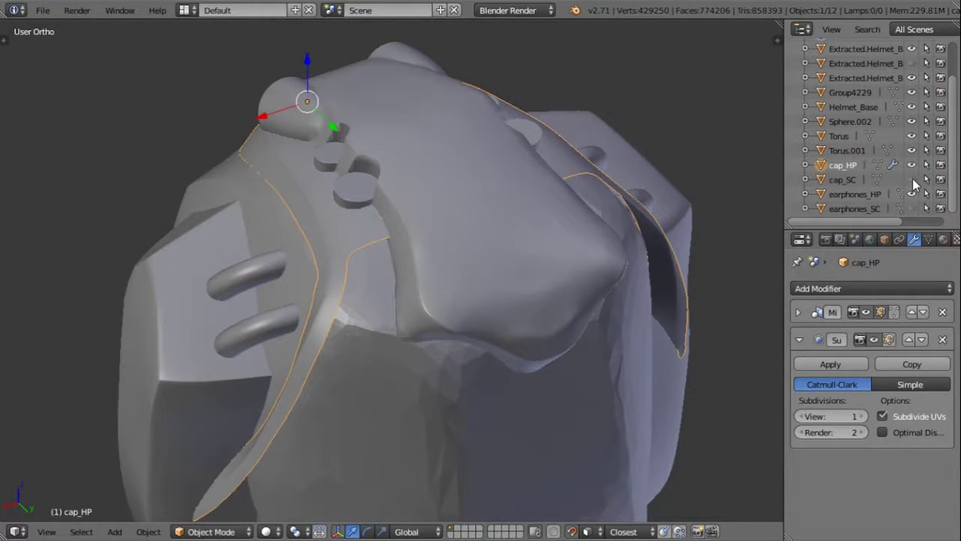
pyautogui.press('Tab')
pyautogui.press('KP_Decimal')
# Step: Reposition the new face and a single vertex beside the inner rim
pyautogui.press('g')
pyautogui.click(323, 287)
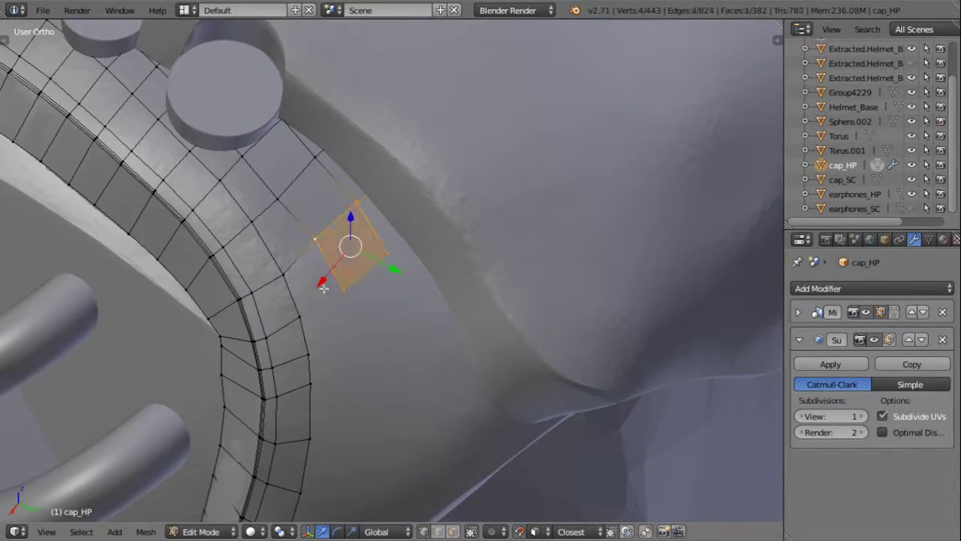
pyautogui.scroll(-2, 323, 287)
pyautogui.press('g')
pyautogui.scroll(2, 344, 289)
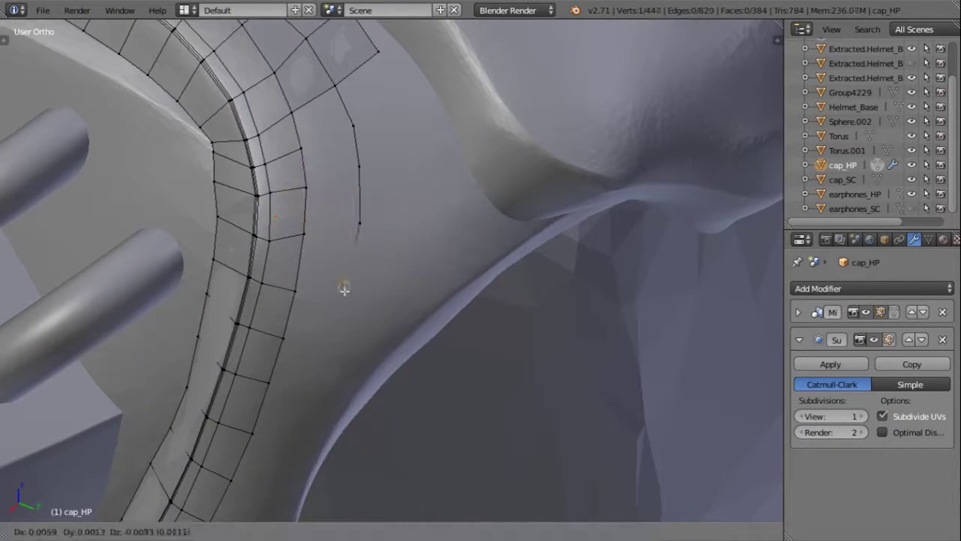
pyautogui.click(344, 289)
pyautogui.hotkey('ctrl', 'space')
pyautogui.moveTo(305, 199); pyautogui.dragTo(306, 147)
pyautogui.scroll(2, 225, 123)
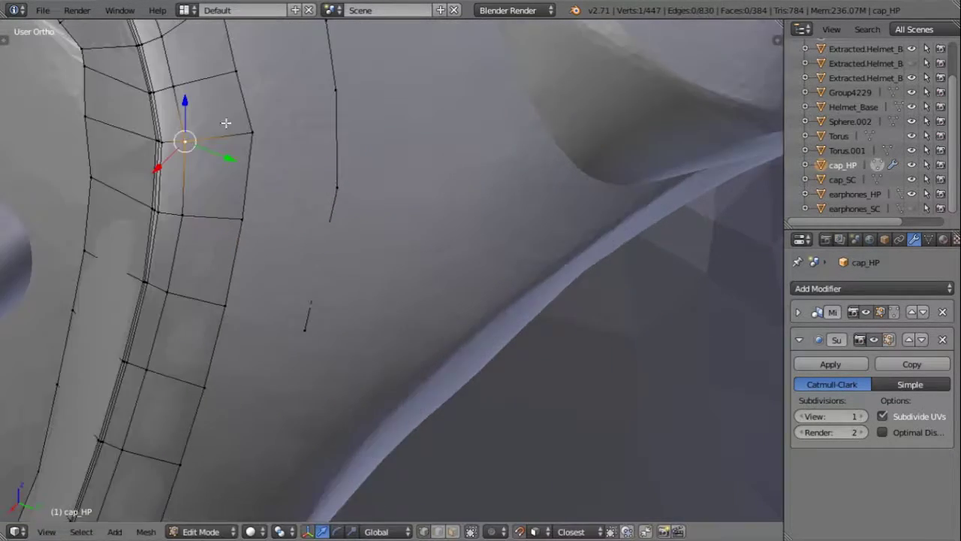
pyautogui.scroll(-2, 225, 123)
pyautogui.moveTo(225, 122); pyautogui.dragTo(437, 138, button='middle')
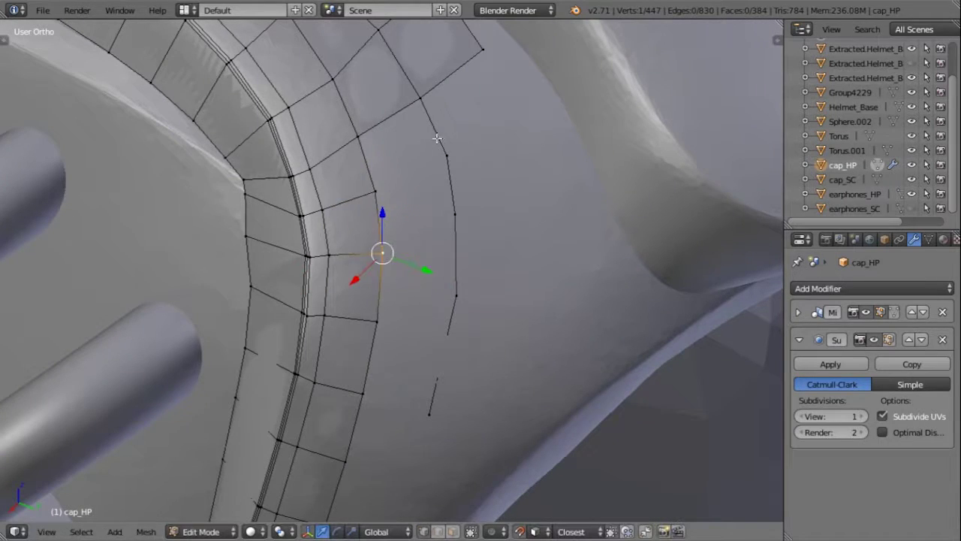
# Step: Add vertices down the inner ear-opening rim and fill them into new quads
pyautogui.press('f')
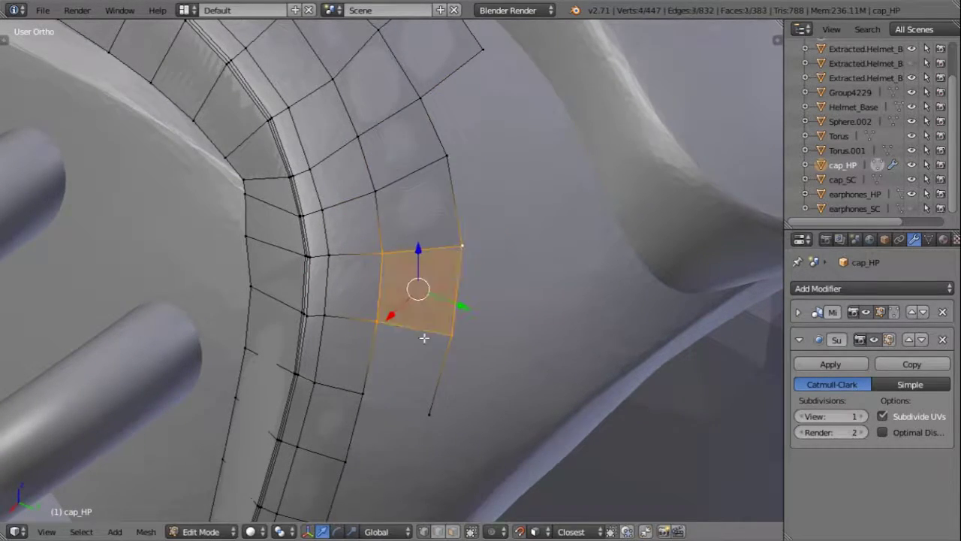
pyautogui.moveTo(423, 330)
pyautogui.mouseDown(button='middle')
pyautogui.moveTo(412, 262)
pyautogui.moveTo(421, 248)
pyautogui.mouseUp(button='middle')
pyautogui.rightClick(461, 213)
pyautogui.keyDown('ctrl'); pyautogui.rightClick(445, 284); pyautogui.keyUp('ctrl')
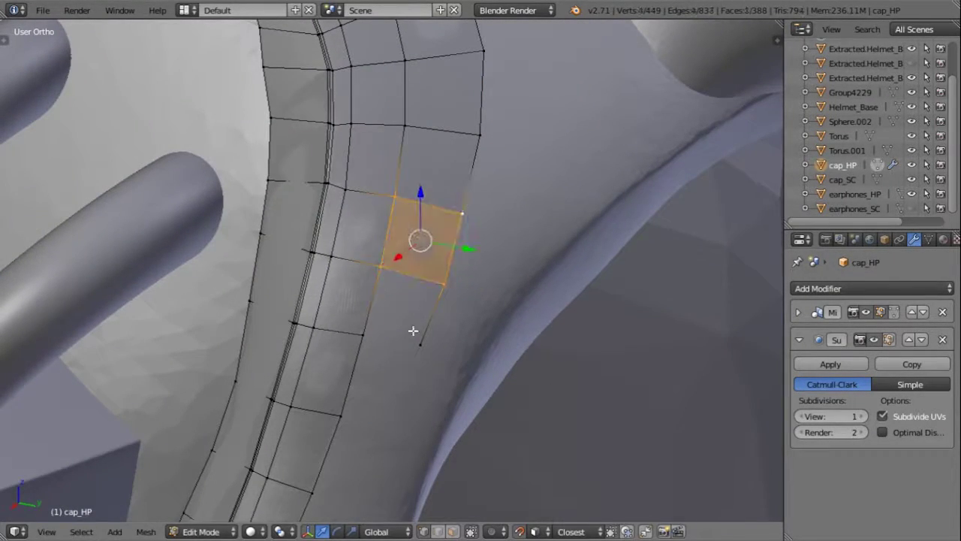
pyautogui.keyDown('ctrl'); pyautogui.rightClick(363, 335); pyautogui.keyUp('ctrl')
pyautogui.moveTo(363, 337)
pyautogui.mouseDown(button='middle')
pyautogui.moveTo(421, 218)
pyautogui.moveTo(421, 243)
pyautogui.moveTo(379, 249)
pyautogui.mouseUp(button='middle')
pyautogui.keyDown('ctrl'); pyautogui.rightClick(378, 214); pyautogui.keyUp('ctrl')
pyautogui.keyDown('ctrl'); pyautogui.rightClick(399, 221); pyautogui.keyUp('ctrl')
pyautogui.press('f')
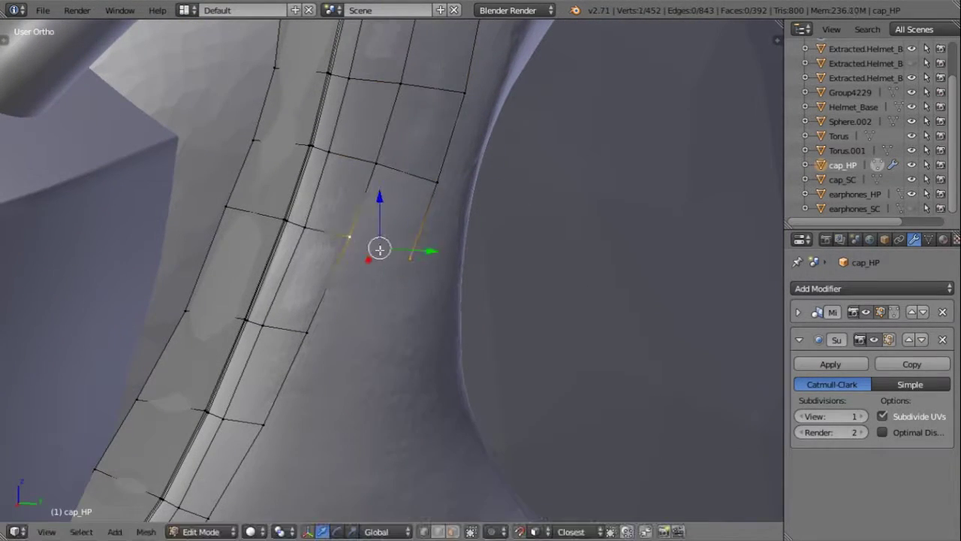
pyautogui.keyDown('ctrl'); pyautogui.click(369, 343); pyautogui.keyUp('ctrl')
pyautogui.press('f')
pyautogui.moveTo(369, 343)
pyautogui.mouseDown(button='middle')
pyautogui.moveTo(383, 271)
pyautogui.moveTo(363, 250)
pyautogui.mouseUp(button='middle')
# Step: Add another rim vertex and fill a face from it
pyautogui.keyDown('ctrl'); pyautogui.click(384, 272); pyautogui.keyUp('ctrl')
pyautogui.rightClick(384, 271)
pyautogui.press('e')
pyautogui.press('f')
pyautogui.rightClick(364, 250)
pyautogui.press('g')
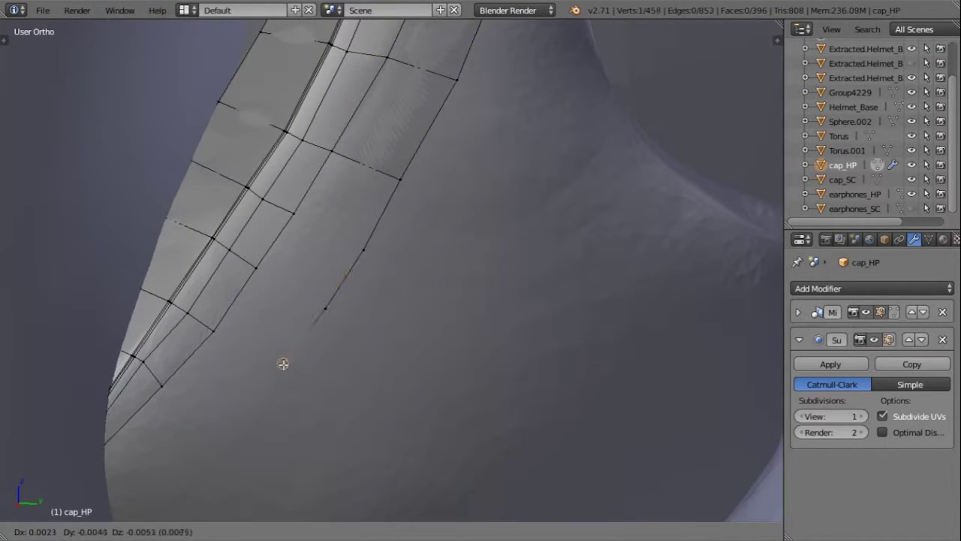
pyautogui.scroll(-2, 283, 363)
pyautogui.click(251, 300)
# Step: Snap and move the band's vertices into place along the rim
pyautogui.moveTo(188, 223)
pyautogui.mouseDown(button='middle')
pyautogui.moveTo(307, 262)
pyautogui.moveTo(187, 166)
pyautogui.moveTo(353, 181)
pyautogui.moveTo(425, 451)
pyautogui.mouseUp(button='middle')
pyautogui.press('g')
pyautogui.click(190, 167)
pyautogui.press('g')
pyautogui.click(193, 190)
pyautogui.press('g')
pyautogui.click(349, 181)
pyautogui.press('g')
pyautogui.click(456, 107)
# Step: Extrude a new quad further down the rim and tweak its vertex positions
pyautogui.moveTo(456, 107)
pyautogui.mouseDown(button='middle')
pyautogui.moveTo(413, 289)
pyautogui.moveTo(365, 268)
pyautogui.mouseUp(button='middle')
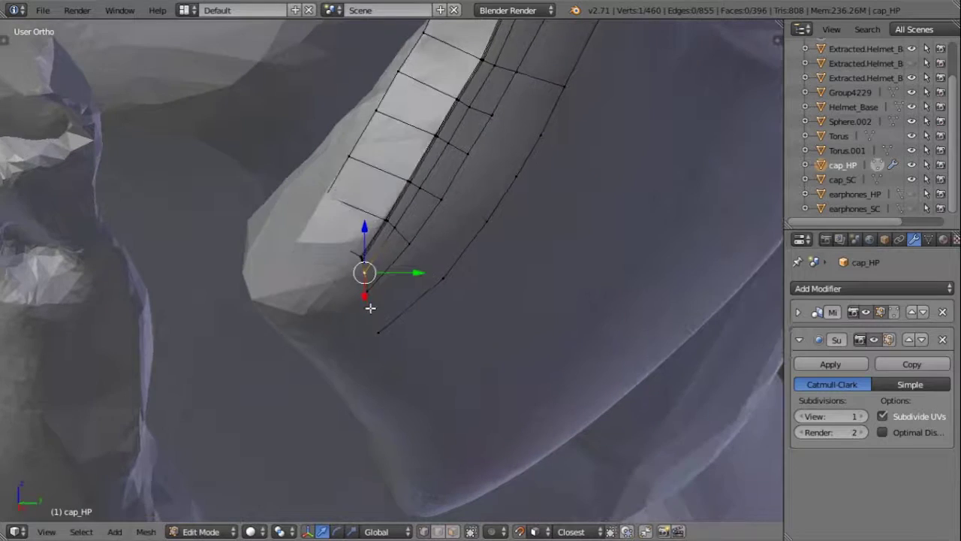
pyautogui.press('e')
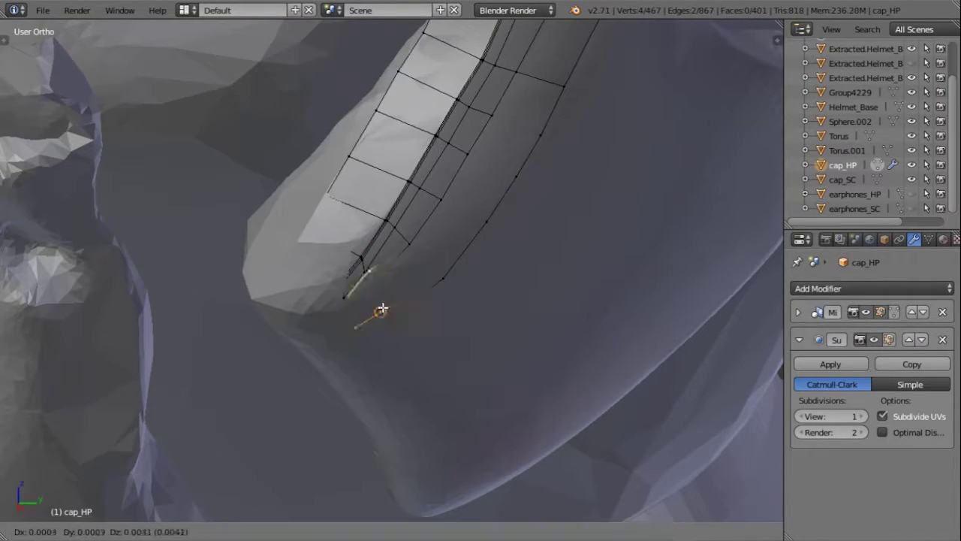
pyautogui.click(387, 327)
pyautogui.moveTo(416, 245); pyautogui.dragTo(376, 331, button='middle')
pyautogui.scroll(3, 375, 330)
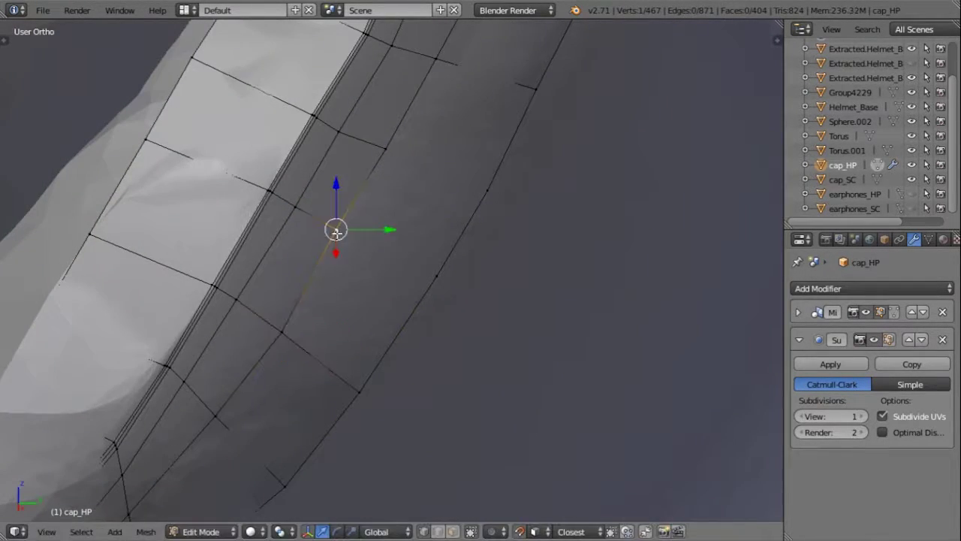
pyautogui.moveTo(335, 230); pyautogui.dragTo(387, 227, button='middle')
pyautogui.rightClick(386, 226)
pyautogui.press('g')
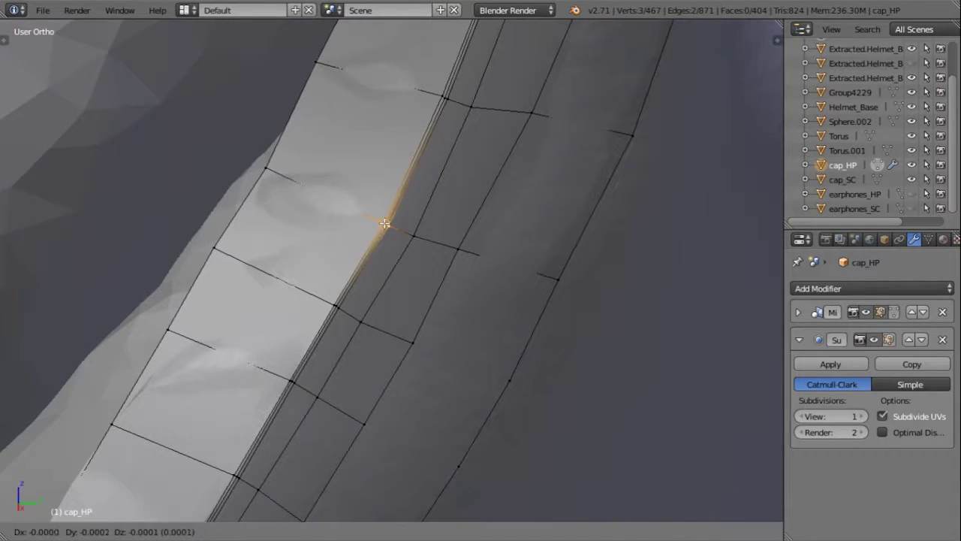
pyautogui.click(413, 236)
pyautogui.press('g')
pyautogui.rightClick(455, 245)
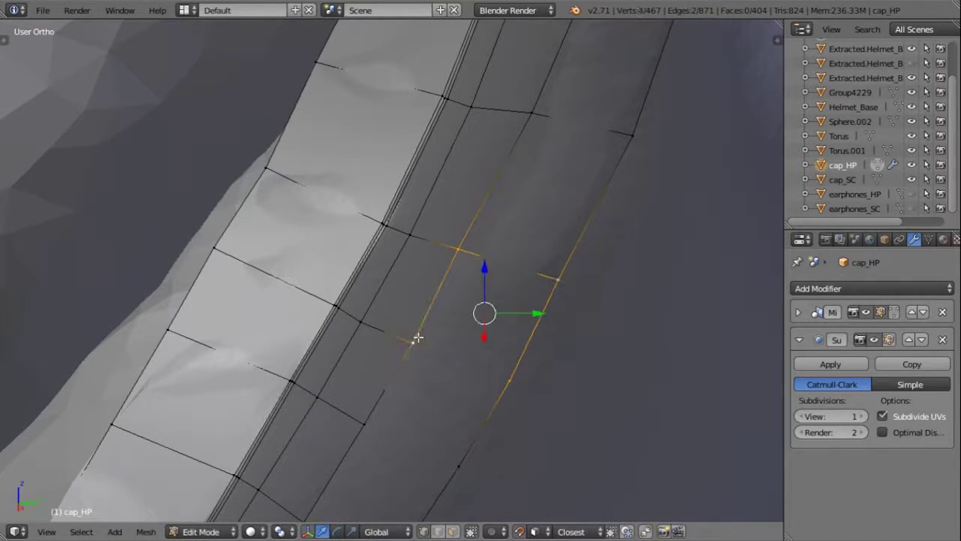
pyautogui.scroll(-2, 435, 301)
pyautogui.rightClick(444, 268)
pyautogui.scroll(-3, 443, 269)
# Step: In Object Mode, unhide the hidden helmet part and cap_SC
pyautogui.press('Tab')
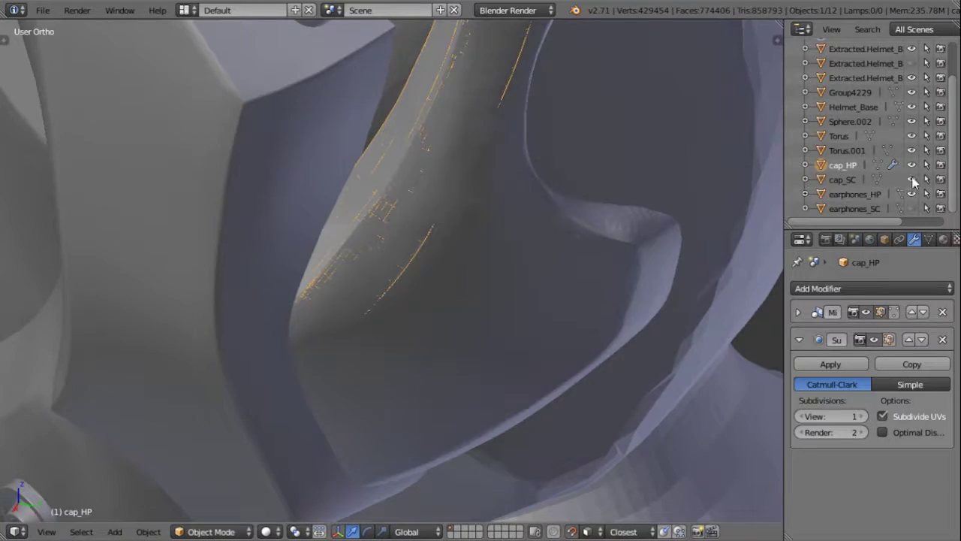
pyautogui.scroll(-2, 444, 275)
pyautogui.scroll(-4, 595, 390)
pyautogui.doubleClick(863, 63)
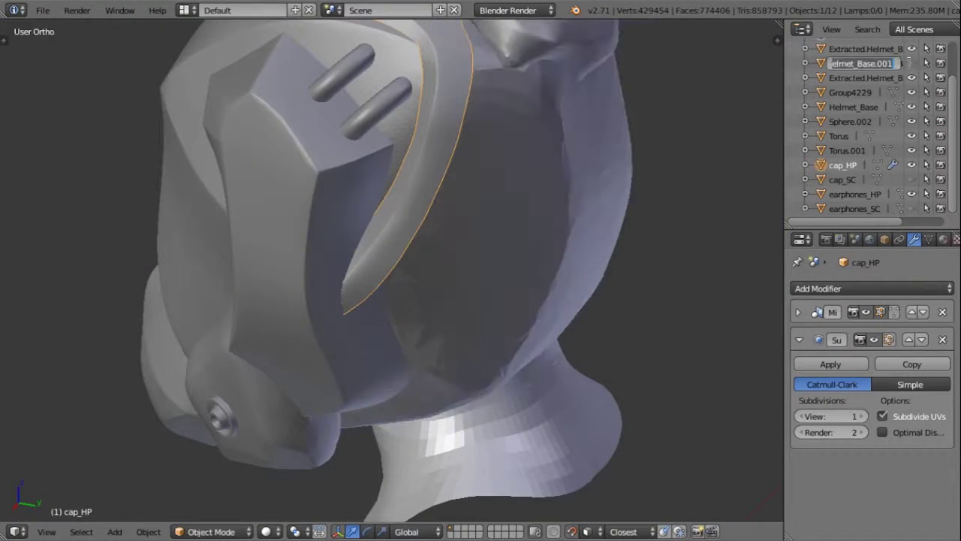
pyautogui.click(912, 63)
pyautogui.click(911, 179)
pyautogui.moveTo(571, 210)
pyautogui.mouseDown(button='middle')
pyautogui.moveTo(516, 196)
pyautogui.moveTo(467, 224)
pyautogui.mouseUp(button='middle')
# Step: Back in Edit Mode, extrude three vertices from the strip edge along the rim
pyautogui.press('Tab')
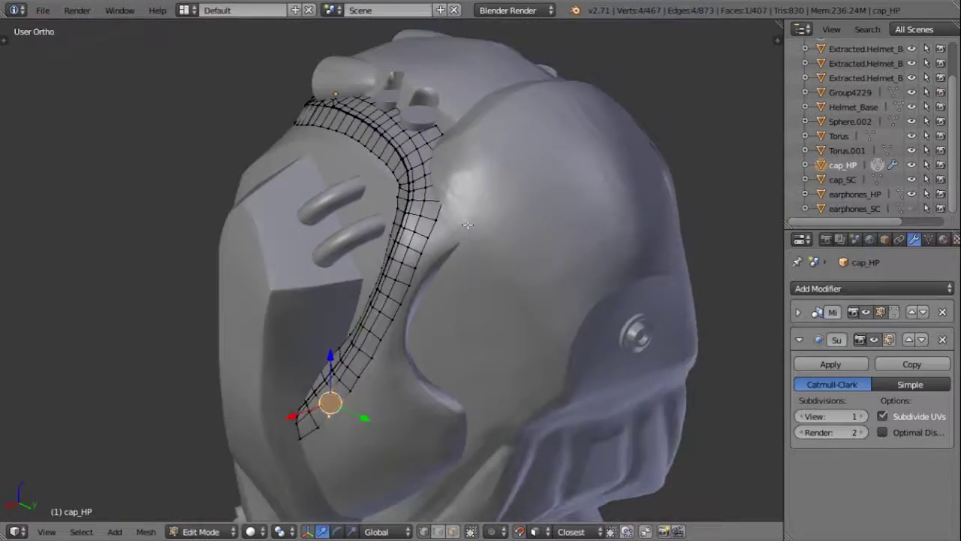
pyautogui.scroll(3, 467, 224)
pyautogui.rightClick(489, 158)
pyautogui.scroll(-3, 516, 258)
pyautogui.scroll(3, 515, 258)
pyautogui.scroll(1, 546, 246)
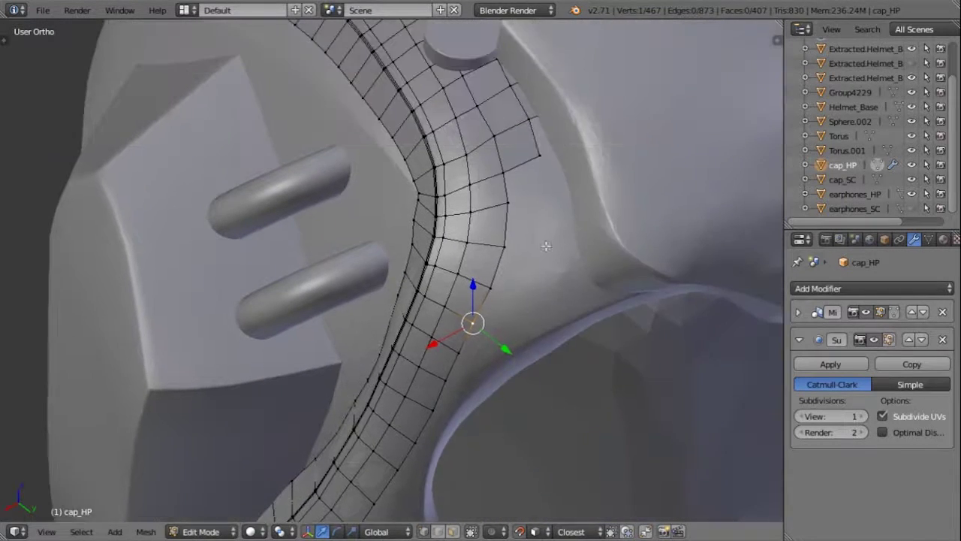
pyautogui.press('e')
pyautogui.click(525, 296)
pyautogui.scroll(2, 526, 296)
pyautogui.press('e')
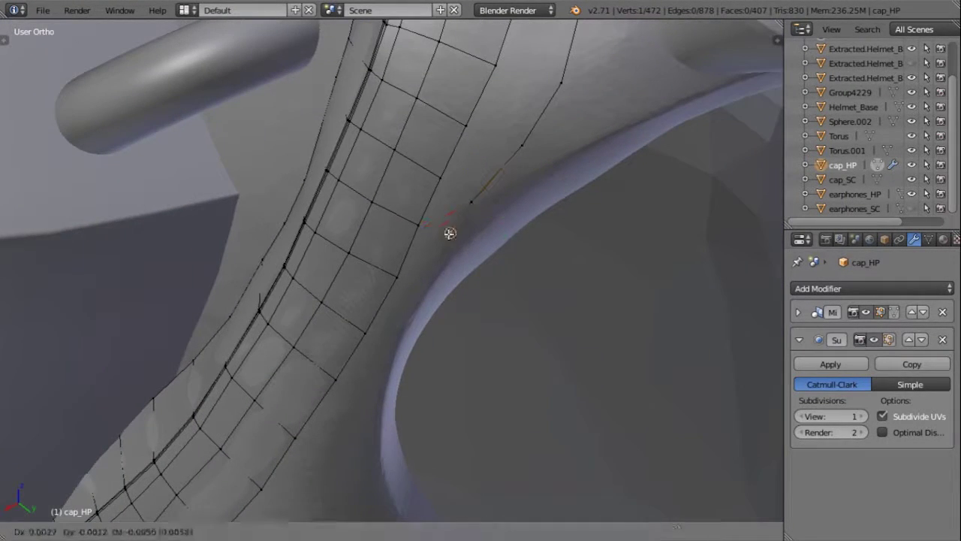
pyautogui.click(449, 233)
pyautogui.press('e')
pyautogui.click(395, 307)
pyautogui.keyDown('shift'); pyautogui.moveTo(395, 307); pyautogui.dragTo(459, 161, button='middle'); pyautogui.keyUp('shift')
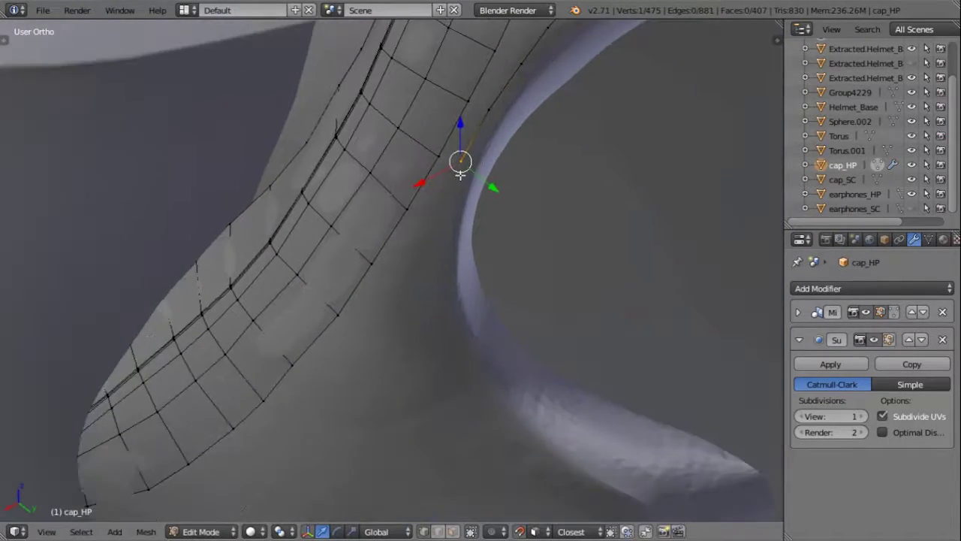
# Step: Extrude two more rim vertices and fill the four-vertex chain into faces
pyautogui.press('e')
pyautogui.click(415, 295)
pyautogui.press('e')
pyautogui.moveTo(415, 295)
pyautogui.keyDown('shift'); pyautogui.mouseDown(button='middle')
pyautogui.moveTo(524, 173)
pyautogui.moveTo(390, 81)
pyautogui.mouseUp(button='middle'); pyautogui.keyUp('shift')
pyautogui.click(494, 171)
pyautogui.keyDown('ctrl'); pyautogui.click(390, 82); pyautogui.keyUp('ctrl')
pyautogui.press('f')
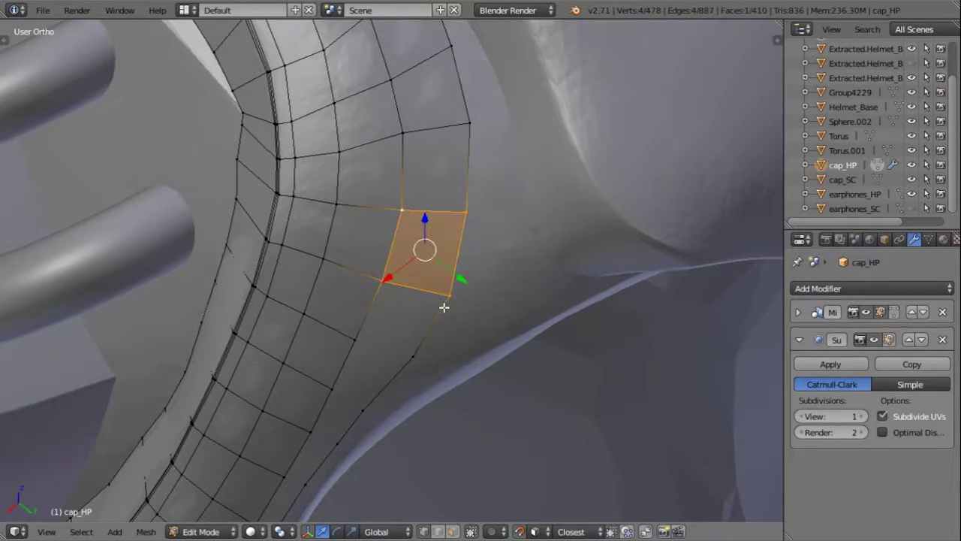
pyautogui.moveTo(444, 308)
pyautogui.mouseDown(button='middle')
pyautogui.moveTo(466, 248)
pyautogui.moveTo(406, 281)
pyautogui.moveTo(398, 353)
pyautogui.moveTo(440, 185)
pyautogui.mouseUp(button='middle')
pyautogui.press('j')
# Step: Try to merge the stray duplicate vertex, cancelling the delete menu
pyautogui.press('g')
pyautogui.click(403, 350)
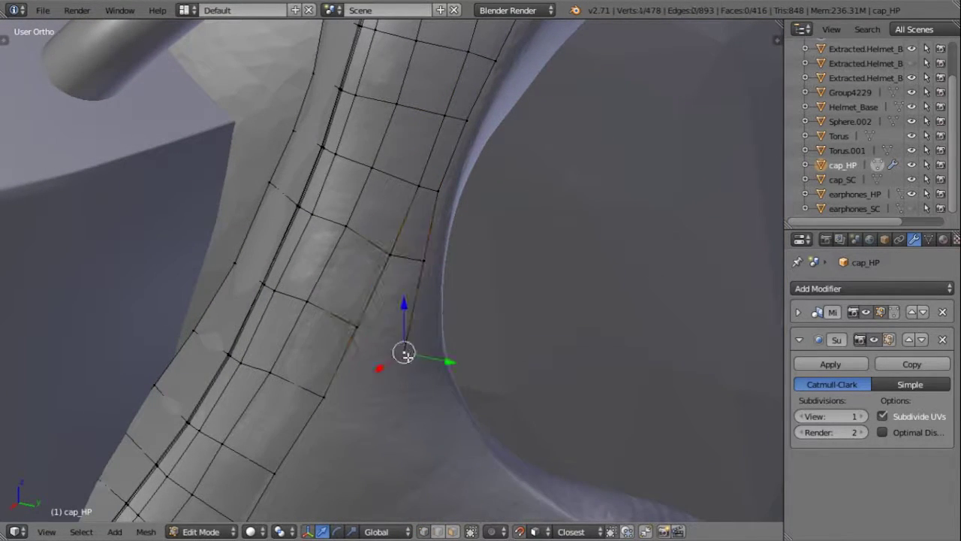
pyautogui.press('x')
pyautogui.press('Escape')
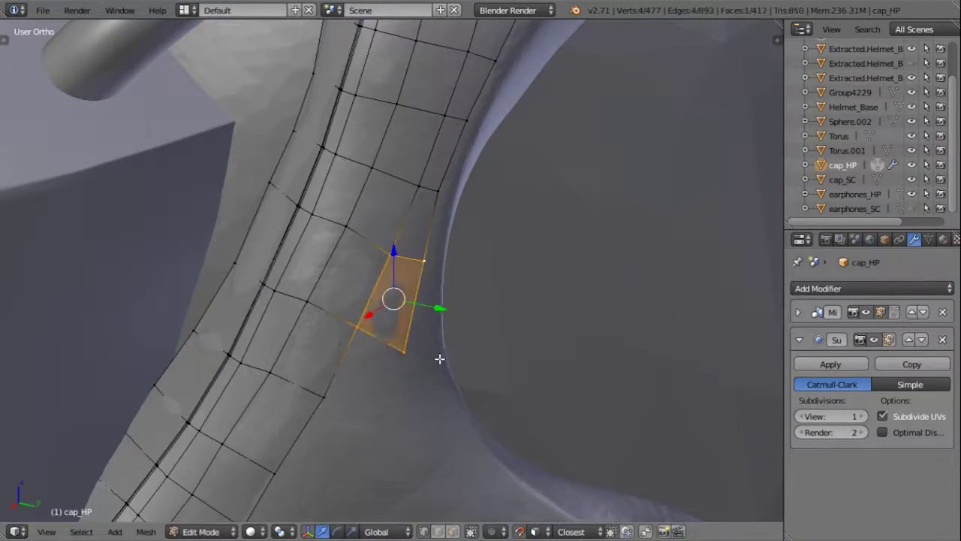
pyautogui.moveTo(440, 359); pyautogui.dragTo(421, 315, button='middle')
pyautogui.moveTo(481, 315); pyautogui.dragTo(444, 272, button='middle')
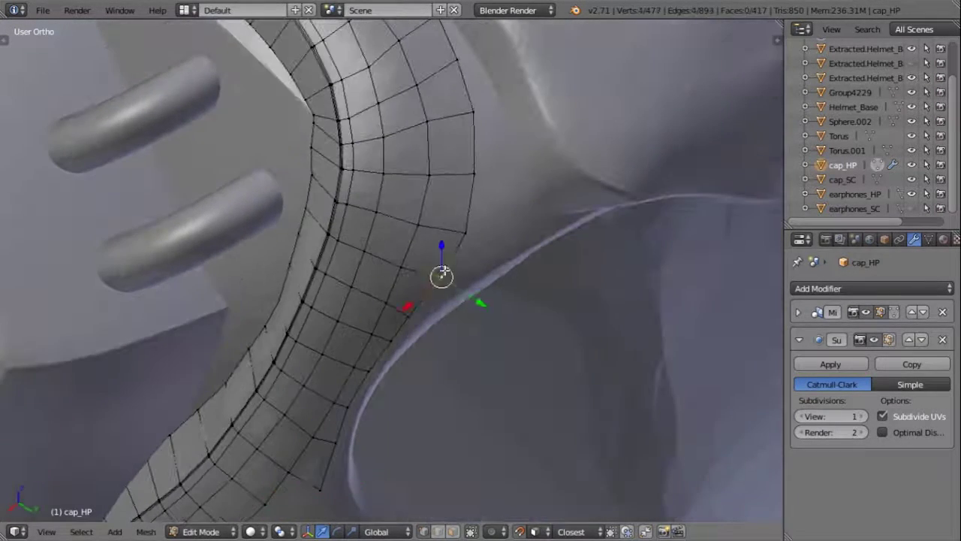
# Step: Fill the face completing the rim edge and refine nearby vertex positions
pyautogui.press('g')
pyautogui.click(491, 172)
pyautogui.press('f')
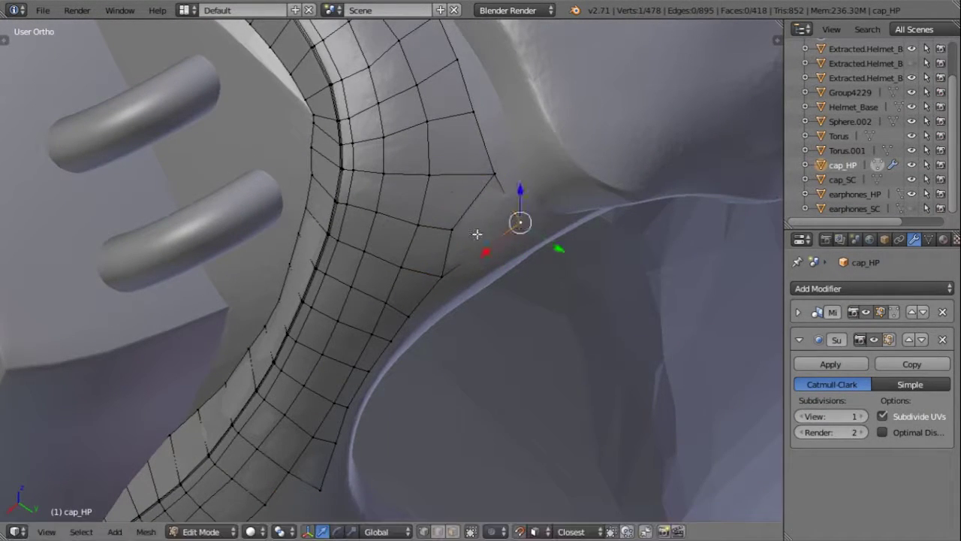
pyautogui.press('g')
pyautogui.click(405, 177)
pyautogui.press('g')
pyautogui.click(444, 133)
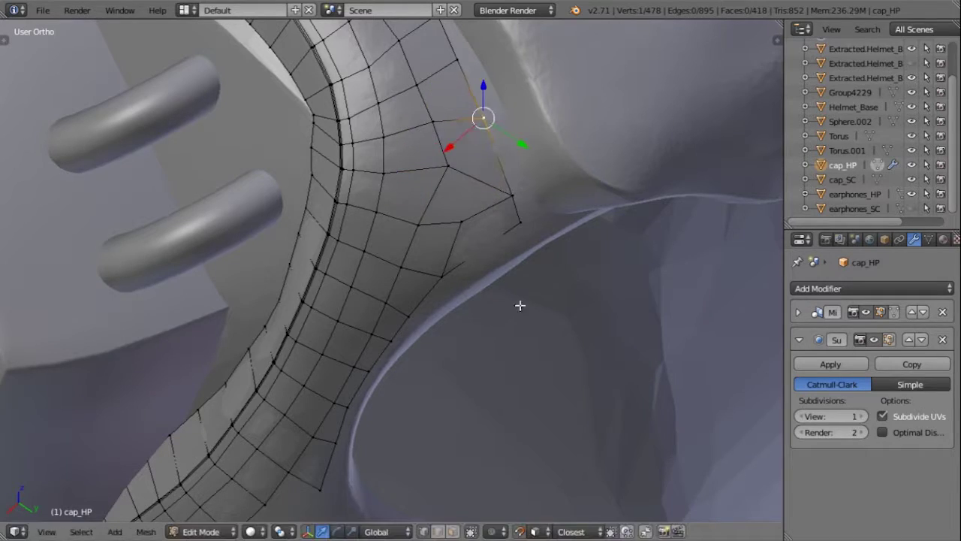
pyautogui.moveTo(520, 305); pyautogui.dragTo(399, 303, button='middle')
pyautogui.scroll(-2, 436, 307)
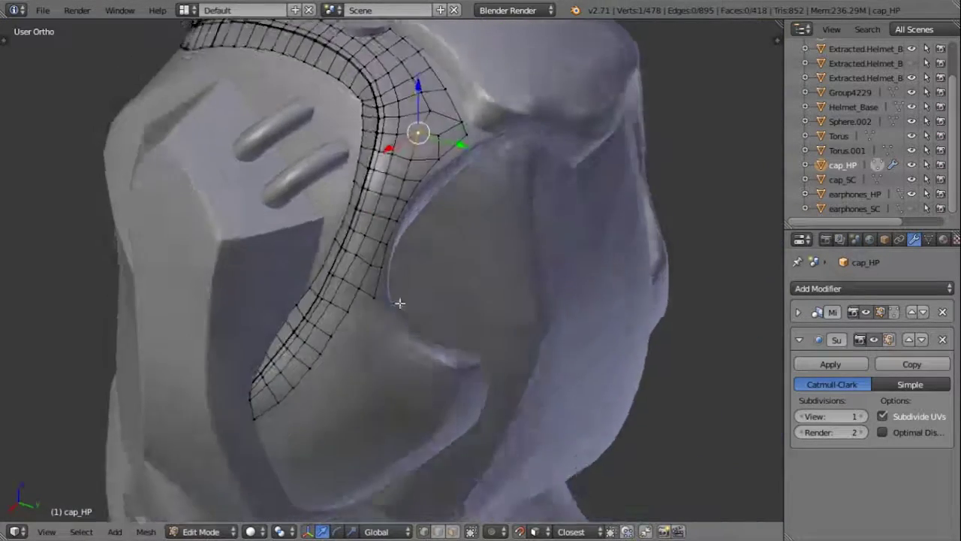
# Step: Extrude the boundary edge onto the lower panel and run a chain of border vertices along it
pyautogui.scroll(5, 400, 303)
pyautogui.press('e')
pyautogui.click(354, 333)
pyautogui.press('g')
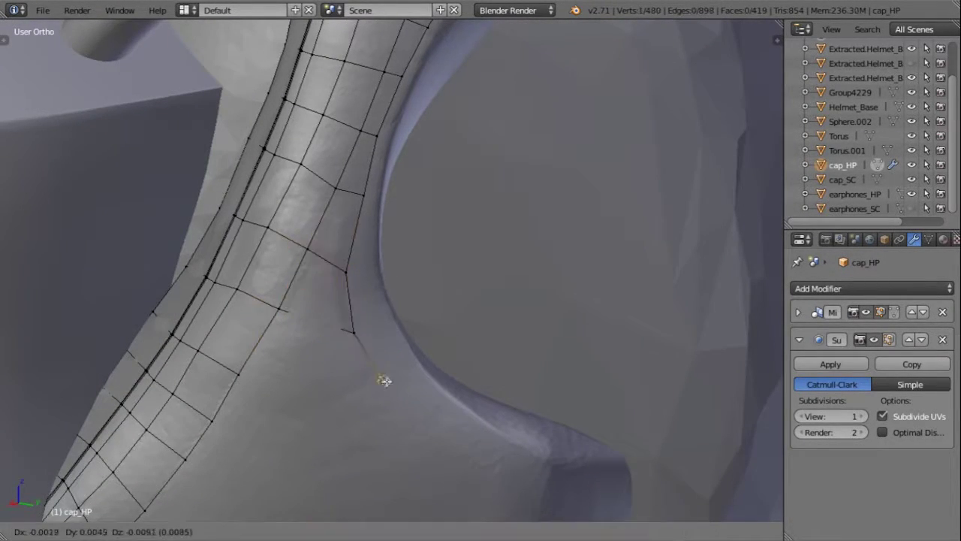
pyautogui.click(384, 381)
pyautogui.keyDown('shift'); pyautogui.moveTo(481, 464); pyautogui.dragTo(398, 263, button='middle'); pyautogui.keyUp('shift')
pyautogui.press('e')
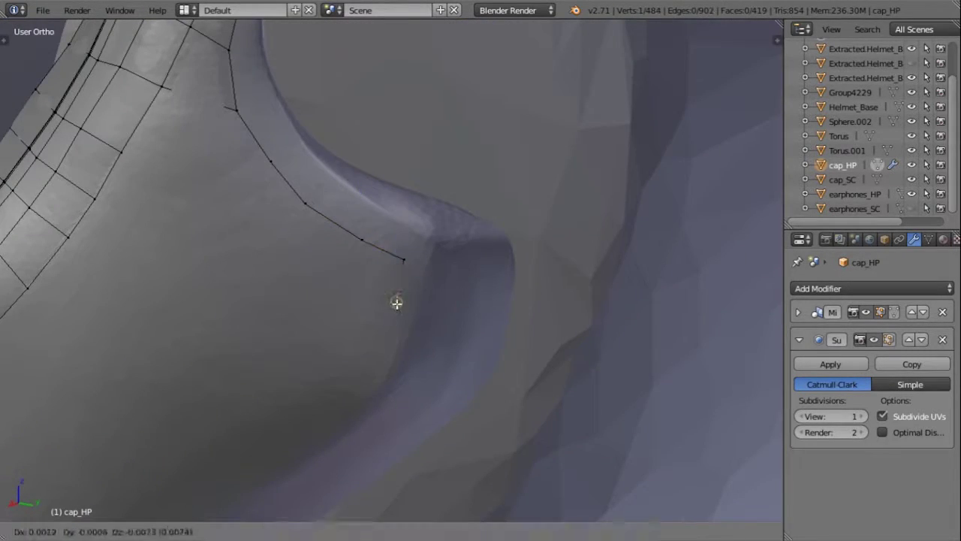
pyautogui.click(343, 395)
pyautogui.keyDown('shift'); pyautogui.moveTo(343, 395); pyautogui.dragTo(507, 257, button='middle'); pyautogui.keyUp('shift')
pyautogui.press('e')
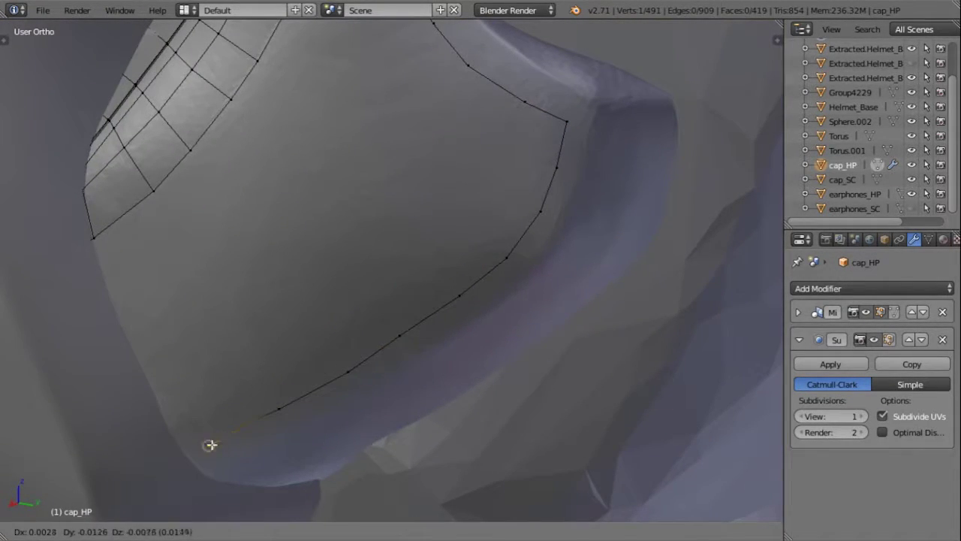
pyautogui.click(210, 445)
# Step: Extend the vertex loop rightward across the panel and fill the gap with a face
pyautogui.moveTo(273, 406); pyautogui.dragTo(357, 278, button='middle')
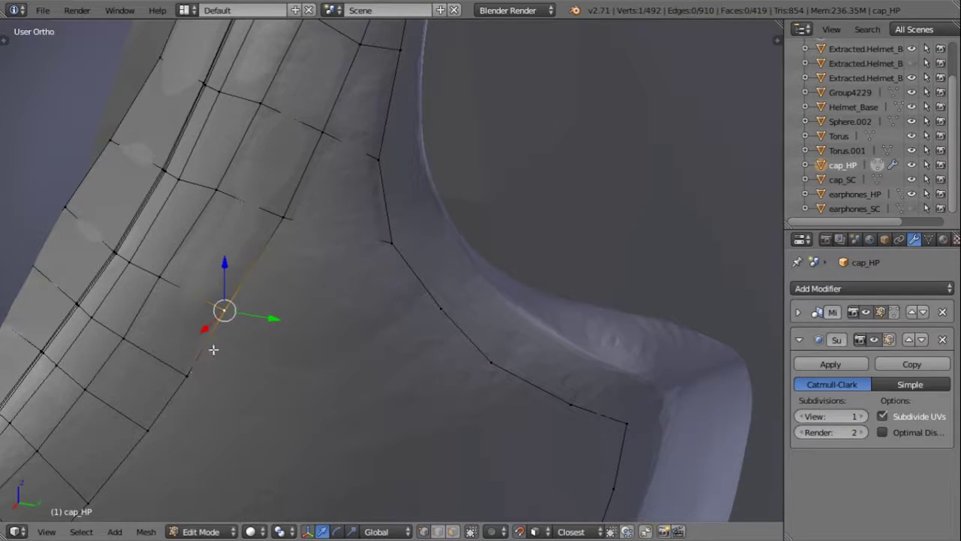
pyautogui.press('e')
pyautogui.click(278, 398)
pyautogui.press('e')
pyautogui.click(457, 365)
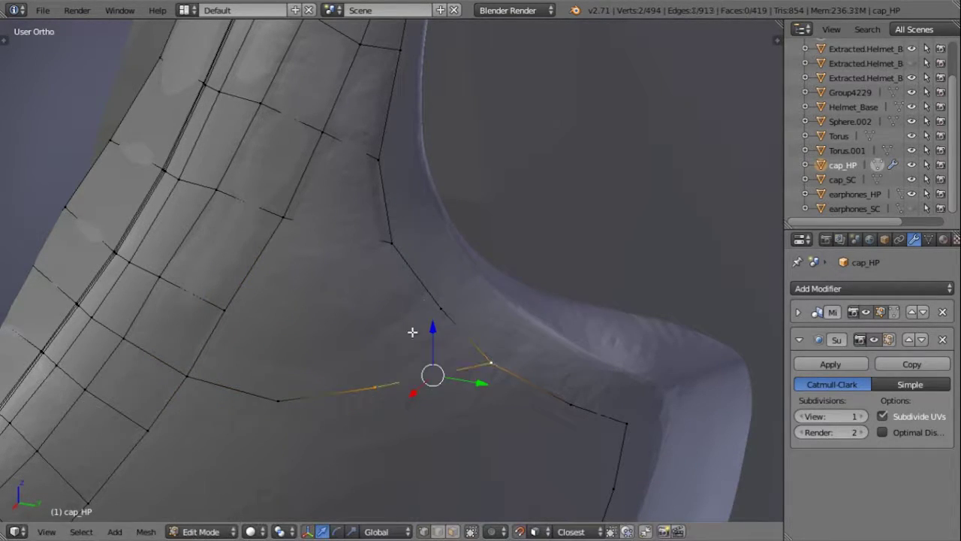
pyautogui.press('e')
pyautogui.click(296, 361)
pyautogui.press('f')
pyautogui.moveTo(281, 399)
pyautogui.mouseDown(button='middle')
pyautogui.moveTo(317, 337)
pyautogui.moveTo(290, 236)
pyautogui.mouseUp(button='middle')
# Step: Extrude two more vertices from the panel edge and fill faces around them
pyautogui.rightClick(207, 262)
pyautogui.press('e')
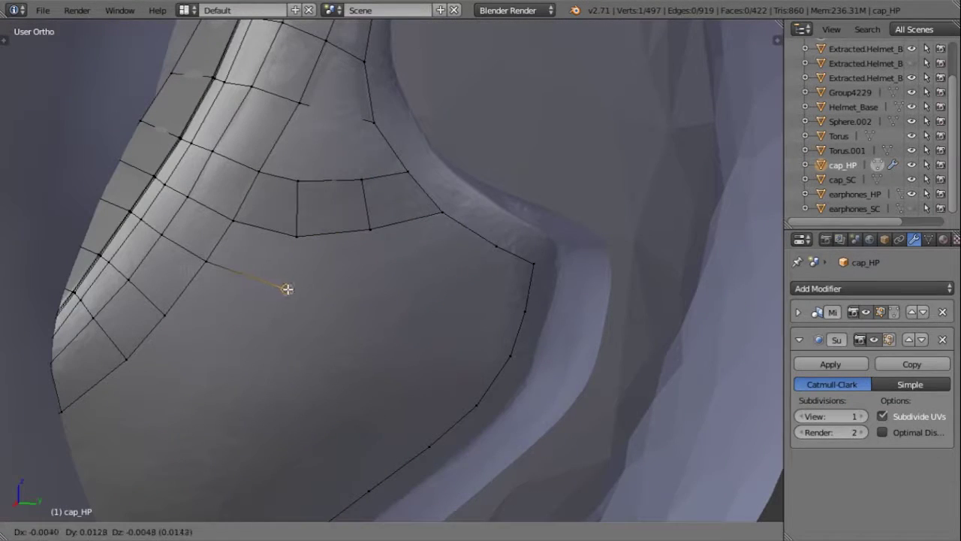
pyautogui.click(287, 289)
pyautogui.keyDown('ctrl'); pyautogui.click(376, 283); pyautogui.keyUp('ctrl')
pyautogui.press('f')
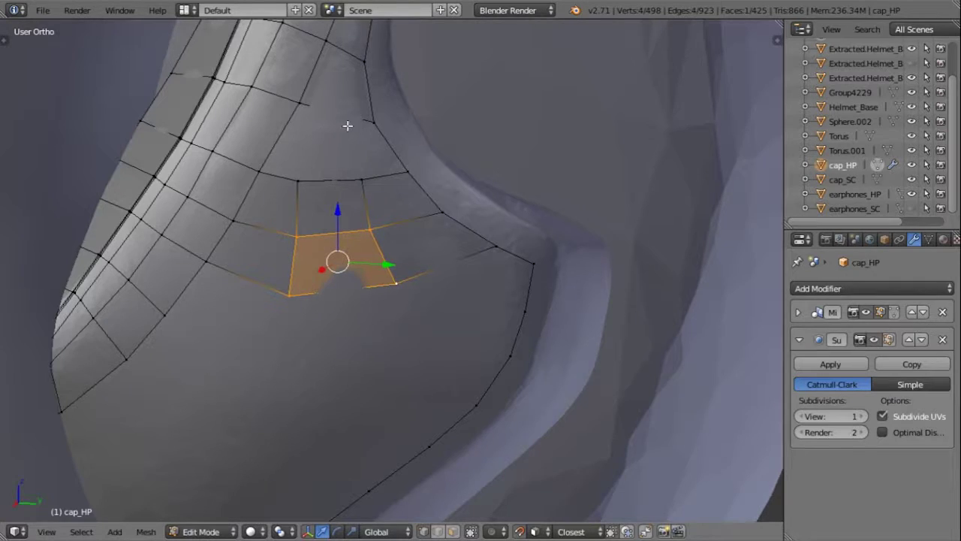
pyautogui.moveTo(348, 126)
pyautogui.mouseDown(button='middle')
pyautogui.moveTo(333, 142)
pyautogui.moveTo(332, 214)
pyautogui.mouseUp(button='middle')
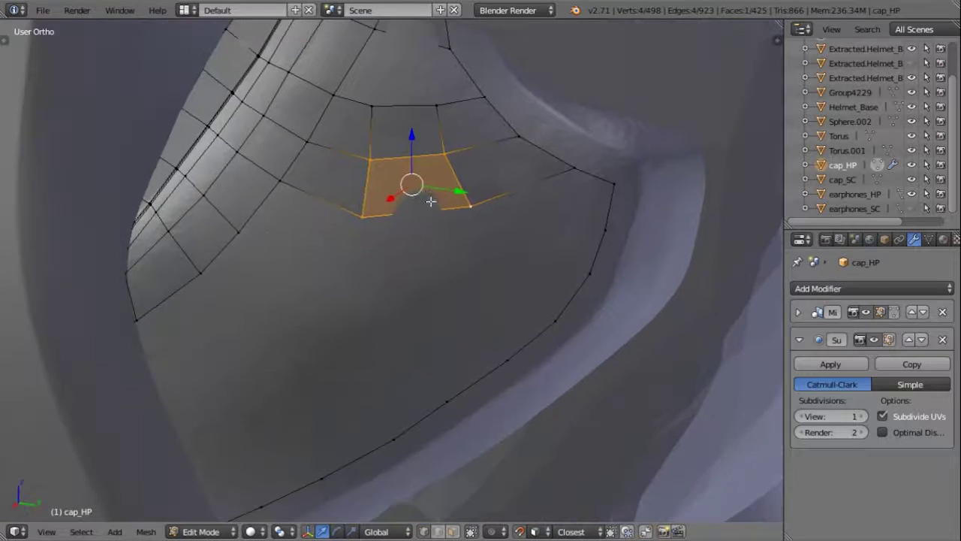
pyautogui.moveTo(334, 225); pyautogui.dragTo(349, 281, button='middle')
# Step: Knife a new edge across the panel, then fill quads at the right border and left gap
pyautogui.press('k')
pyautogui.click(354, 292)
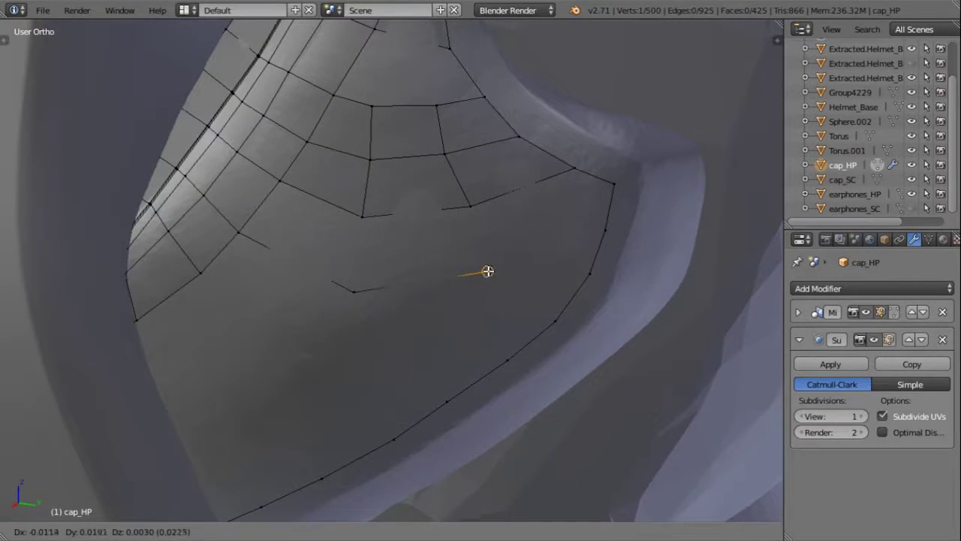
pyautogui.click(489, 271)
pyautogui.press('Return')
pyautogui.rightClick(489, 271)
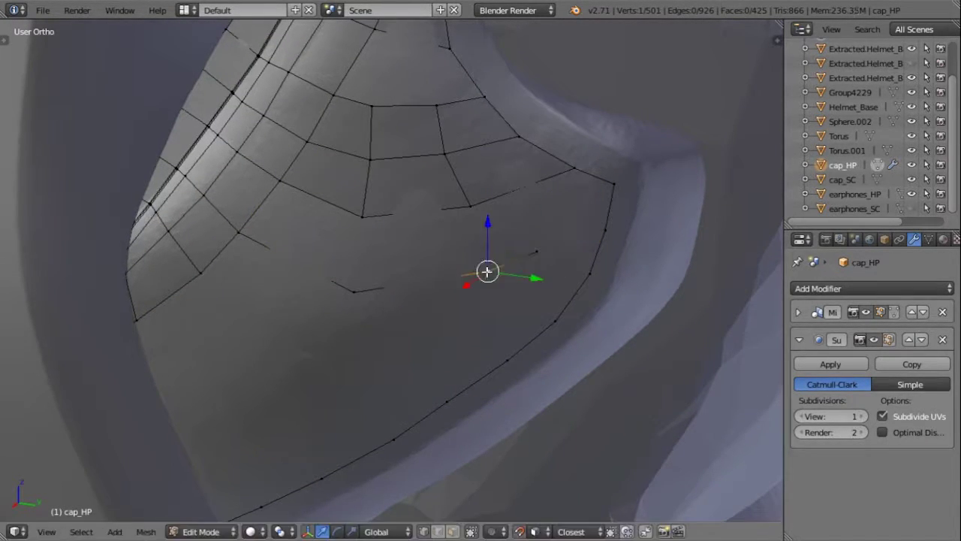
pyautogui.rightClick(574, 169)
pyautogui.press('f')
pyautogui.rightClick(362, 217)
pyautogui.keyDown('shift'); pyautogui.rightClick(353, 291); pyautogui.keyUp('shift')
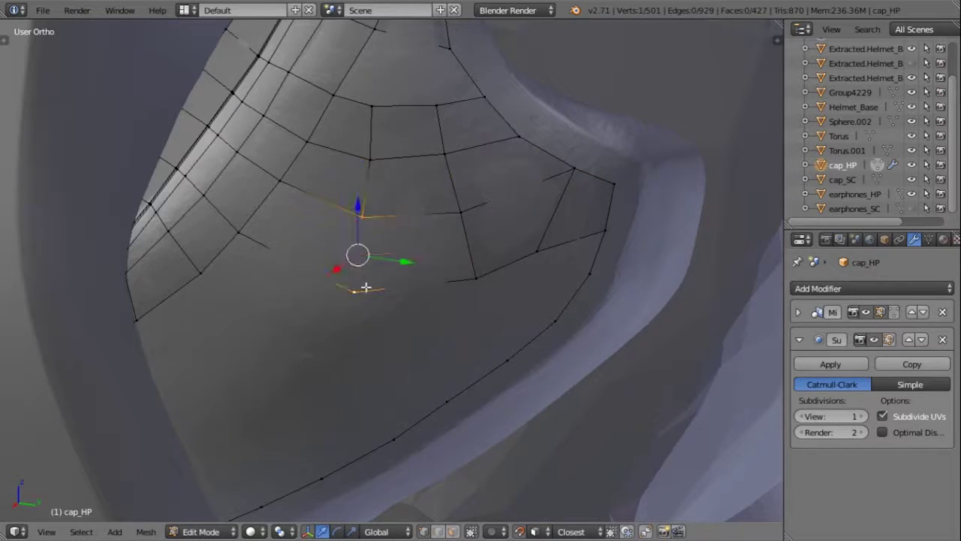
pyautogui.keyDown('shift'); pyautogui.rightClick(280, 181); pyautogui.keyUp('shift')
pyautogui.press('f')
# Step: Extrude a vertex along the lower border and add an edge loop across the left faces
pyautogui.moveTo(475, 281); pyautogui.dragTo(346, 263, button='middle')
pyautogui.press('e')
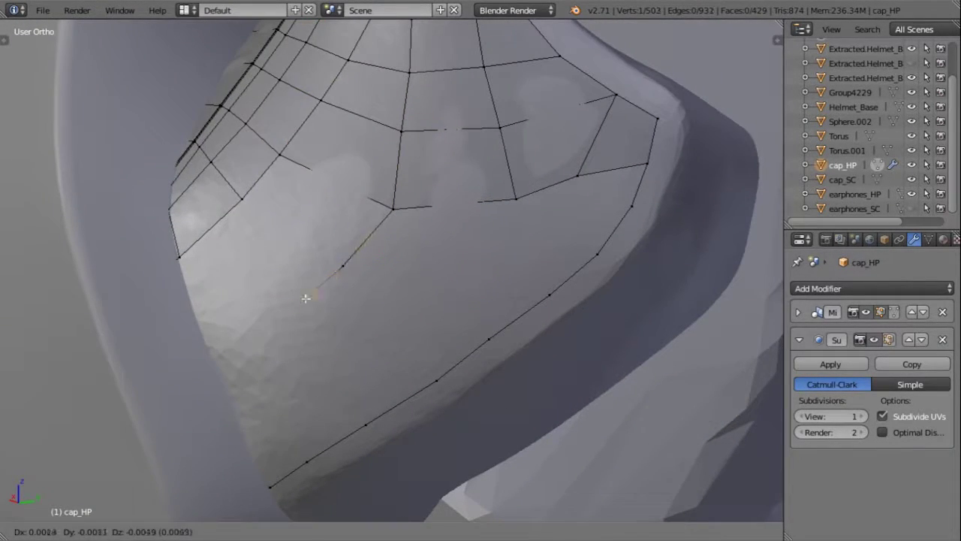
pyautogui.click(221, 354)
pyautogui.hotkey('ctrl', 'r')
pyautogui.click(213, 229)
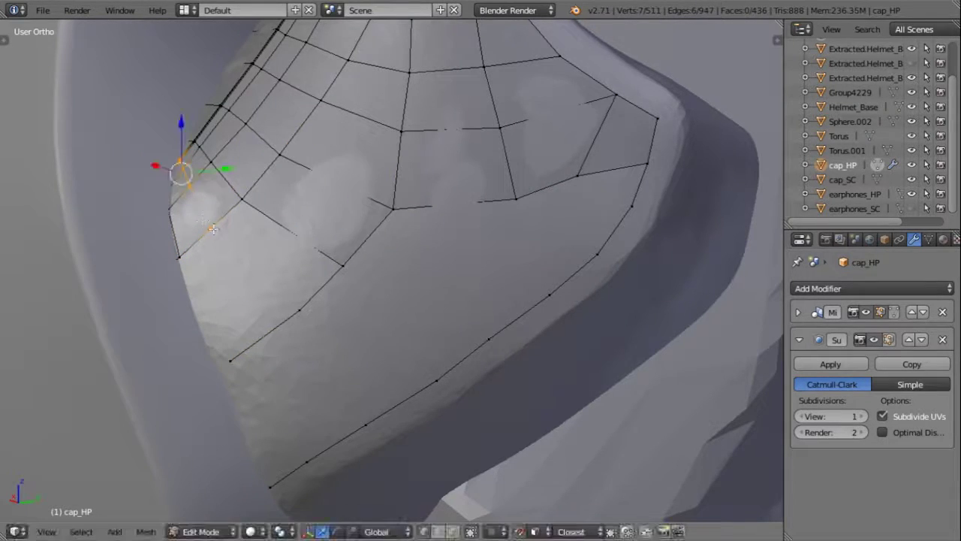
# Step: Move a vertex onto its neighbour, join them with an edge and fill two adjacent faces
pyautogui.scroll(-2, 254, 273)
pyautogui.press('g')
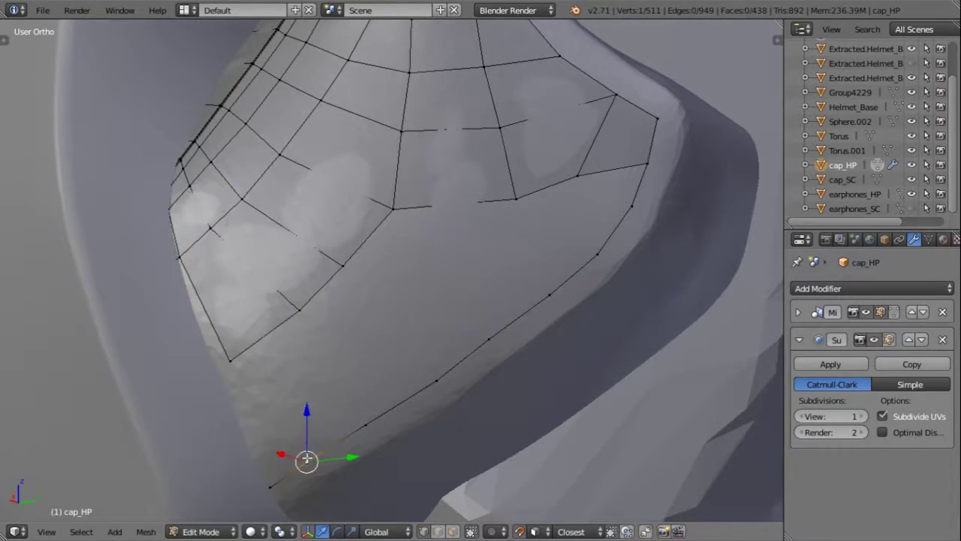
pyautogui.click(330, 211)
pyautogui.press('f')
pyautogui.moveTo(389, 312); pyautogui.dragTo(318, 329, button='middle')
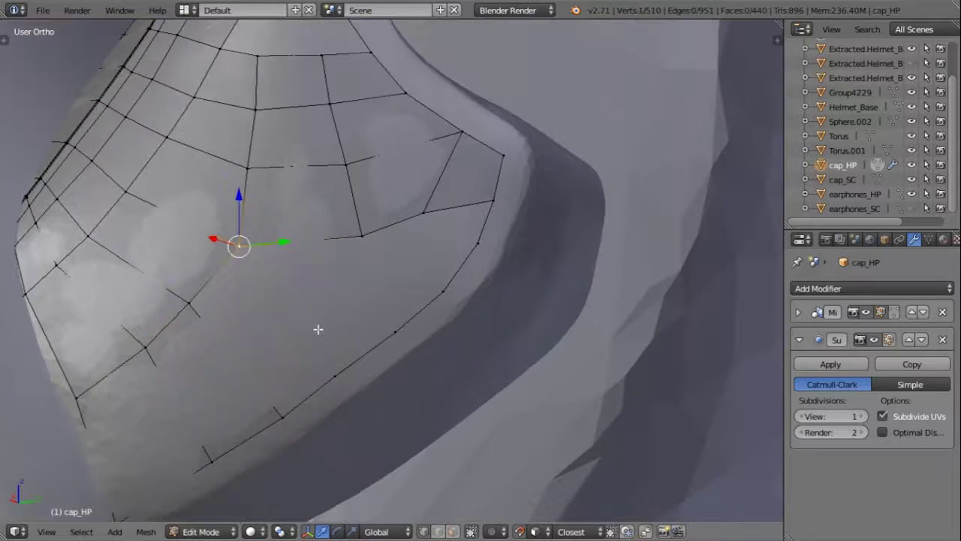
pyautogui.press('f')
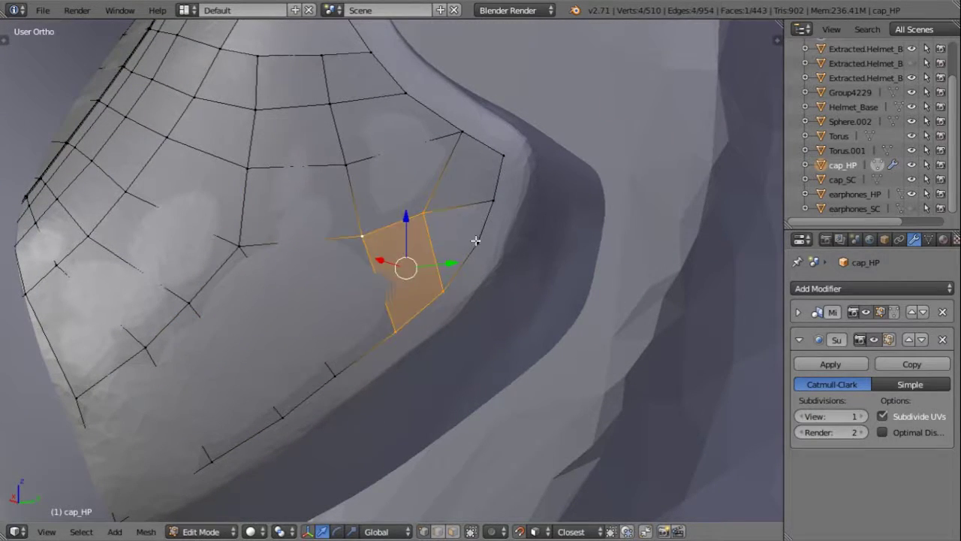
pyautogui.press('f')
pyautogui.moveTo(401, 198)
pyautogui.mouseDown(button='middle')
pyautogui.moveTo(339, 266)
pyautogui.moveTo(386, 293)
pyautogui.mouseUp(button='middle')
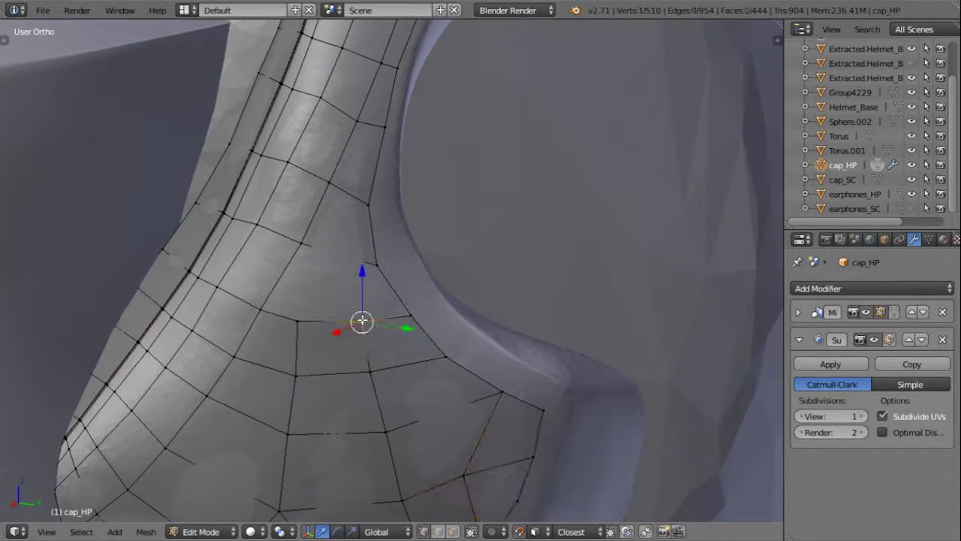
# Step: Knife a cut across the faces near the rim corner
pyautogui.scroll(-3, 440, 435)
pyautogui.scroll(3, 440, 436)
pyautogui.press('k')
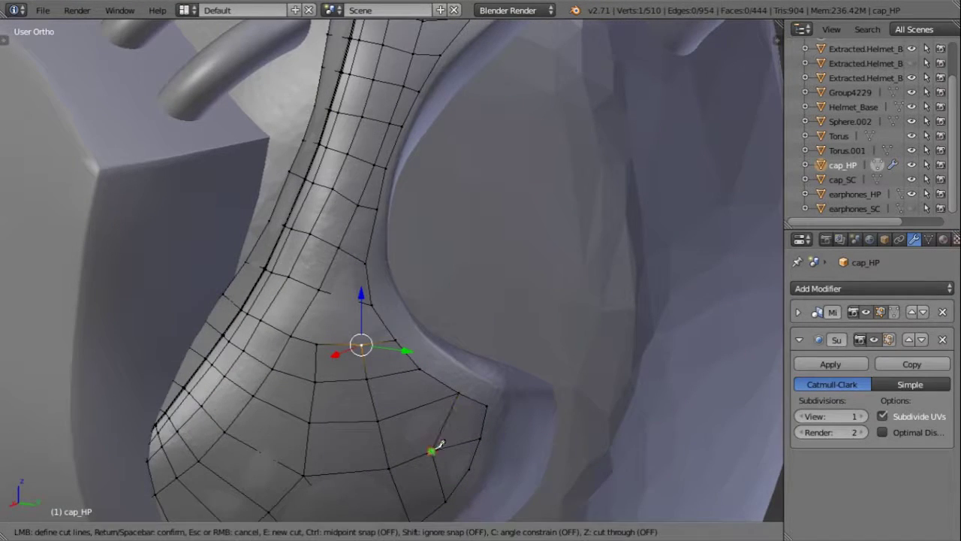
pyautogui.press('Return')
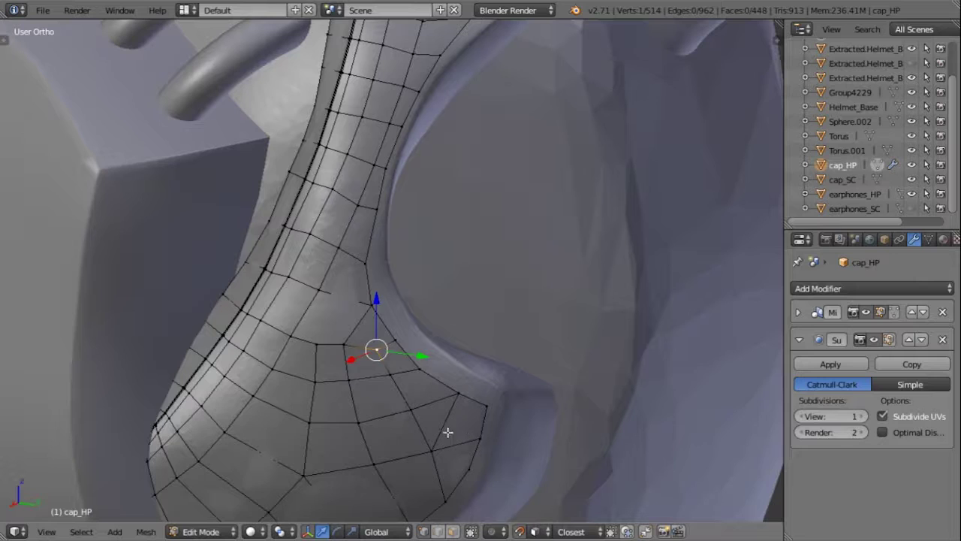
pyautogui.moveTo(362, 307)
pyautogui.mouseDown(button='middle')
pyautogui.moveTo(393, 332)
pyautogui.moveTo(347, 212)
pyautogui.moveTo(376, 337)
pyautogui.mouseUp(button='middle')
# Step: Dissolve the surplus vertices and return to vertex selection
pyautogui.hotkey('ctrl', 'Tab')
pyautogui.press('Escape')
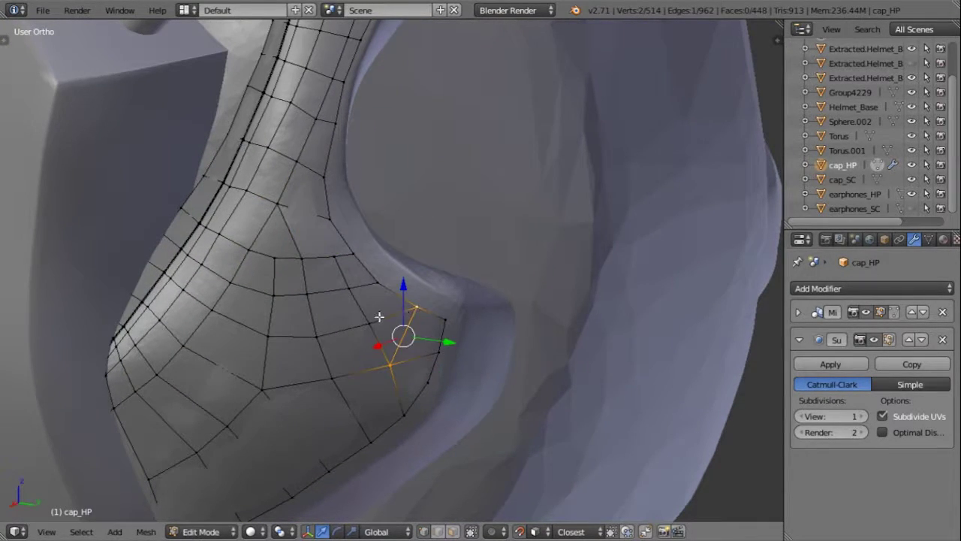
pyautogui.press('x')
pyautogui.click(322, 271)
pyautogui.hotkey('ctrl', 'Tab')
pyautogui.press('Escape')
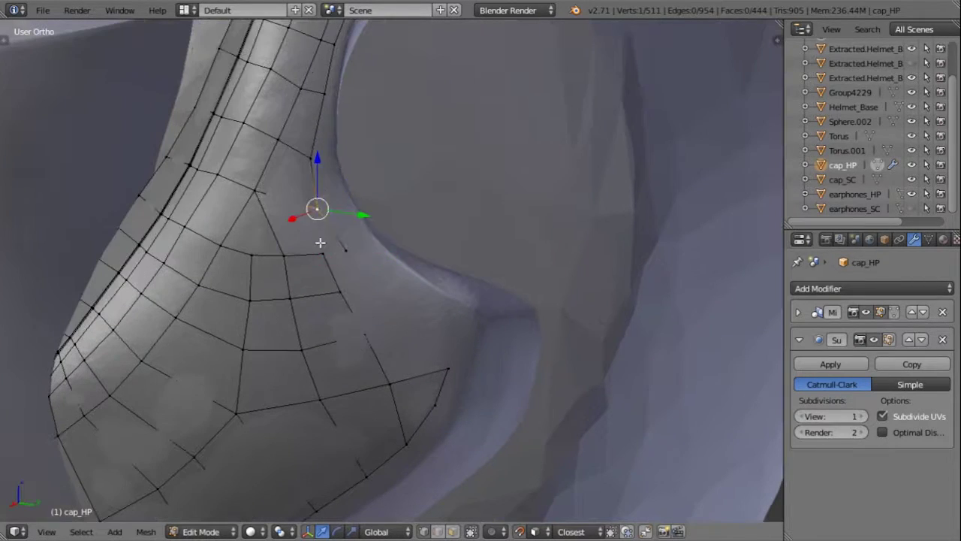
# Step: Knife another edge across the corner faces, then undo it and restore the corner selection
pyautogui.press('k')
pyautogui.click(360, 247)
pyautogui.press('Return')
pyautogui.press('g')
pyautogui.click(431, 311)
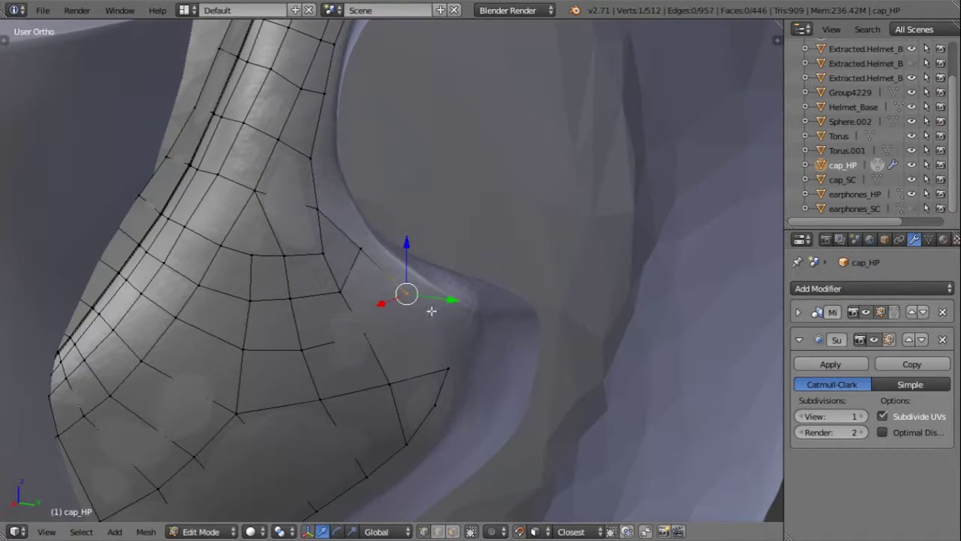
pyautogui.hotkey('ctrl', 'z')
pyautogui.press('t')
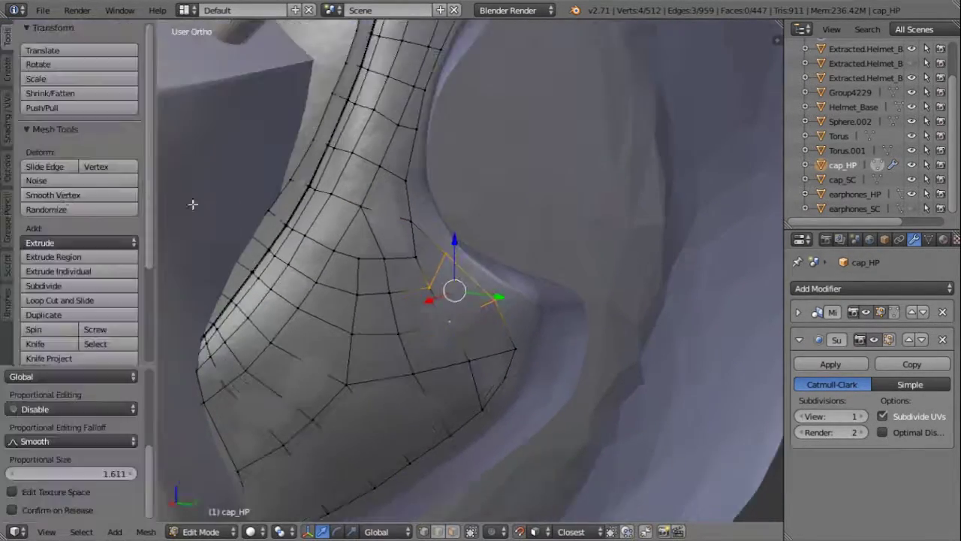
pyautogui.press('a')
pyautogui.hotkey('ctrl', 'z')
# Step: Remove duplicate vertices and merge the selected loose vertices at their center
pyautogui.scroll(-3, 66, 287)
pyautogui.click(75, 297)
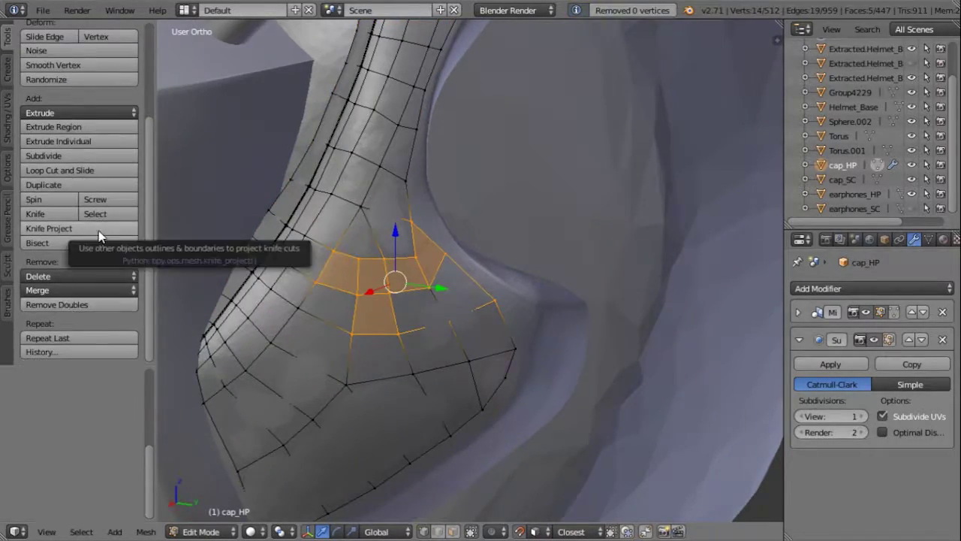
pyautogui.press('t')
pyautogui.scroll(3, 406, 265)
pyautogui.scroll(-4, 323, 278)
pyautogui.press('z')
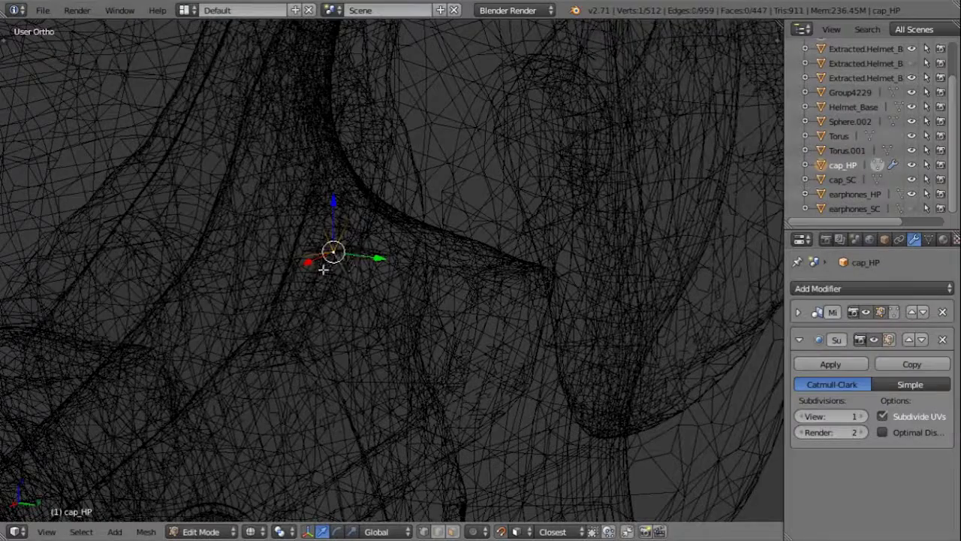
pyautogui.hotkey('alt', 'm')
pyautogui.click(323, 271)
pyautogui.press('z')
# Step: Return to Object Mode and orbit around the cap to inspect its lower edge
pyautogui.press('Tab')
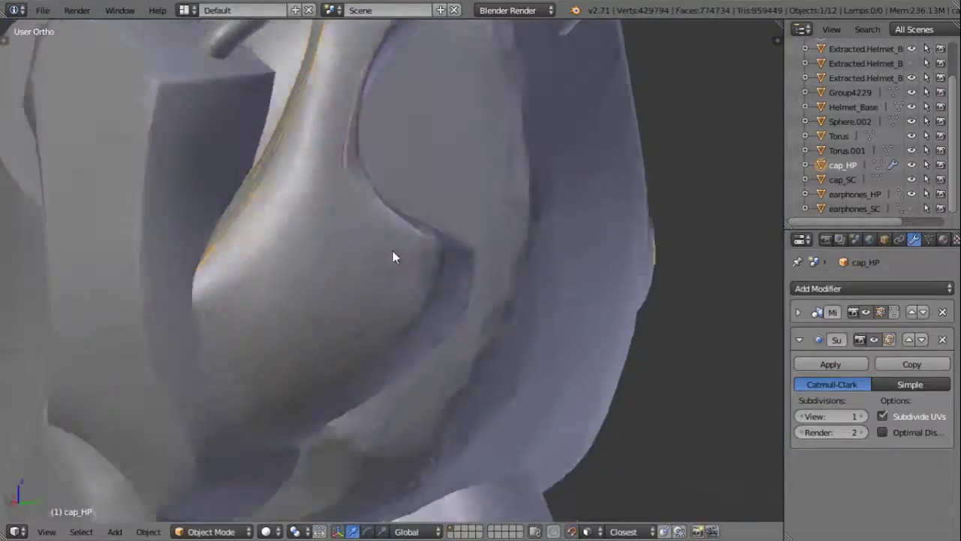
pyautogui.moveTo(314, 339); pyautogui.dragTo(283, 354, button='middle')
pyautogui.press('Tab')
pyautogui.press('Tab')
pyautogui.moveTo(318, 286); pyautogui.dragTo(293, 375, button='middle')
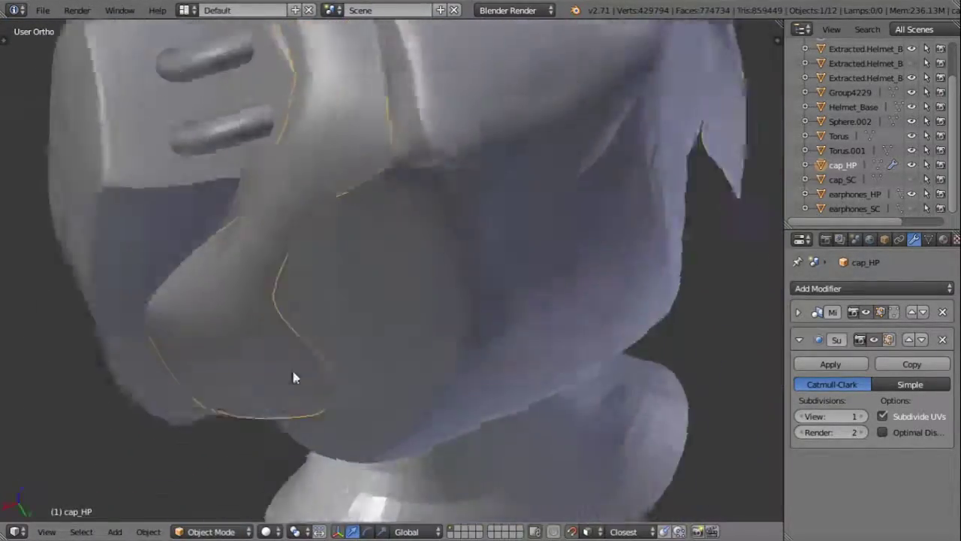
pyautogui.scroll(5, 292, 290)
pyautogui.moveTo(293, 290)
pyautogui.mouseDown(button='middle')
pyautogui.moveTo(183, 285)
pyautogui.moveTo(292, 309)
pyautogui.moveTo(292, 275)
pyautogui.moveTo(278, 290)
pyautogui.moveTo(652, 260)
pyautogui.mouseUp(button='middle')
pyautogui.press('Tab')
# Step: Hide the Sphere.002 knobs and extrude a five-vertex chain down the ear opening's edge
pyautogui.scroll(3, 373, 362)
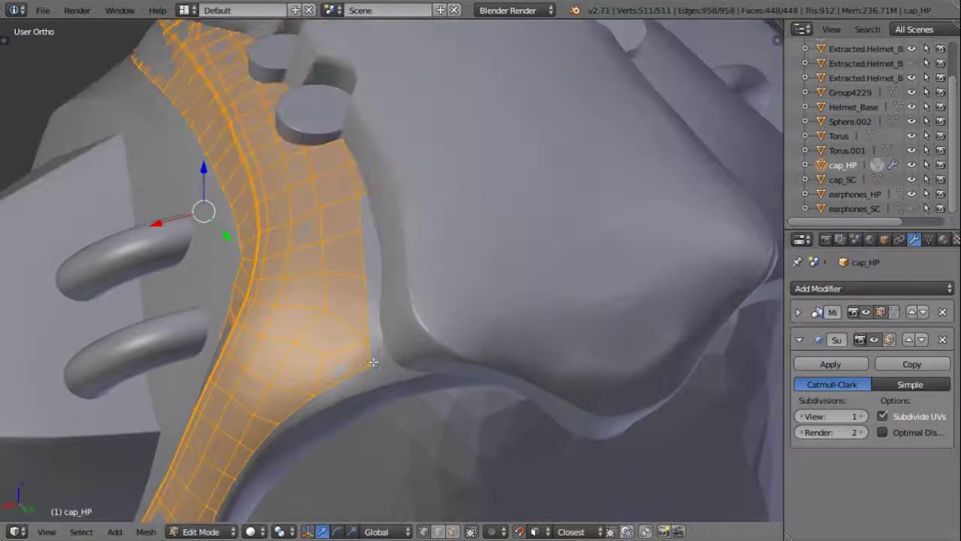
pyautogui.click(911, 121)
pyautogui.click(370, 114)
pyautogui.keyDown('ctrl'); pyautogui.click(391, 187); pyautogui.keyUp('ctrl')
pyautogui.keyDown('ctrl'); pyautogui.click(400, 222); pyautogui.keyUp('ctrl')
pyautogui.keyDown('ctrl'); pyautogui.click(404, 268); pyautogui.keyUp('ctrl')
pyautogui.keyDown('ctrl'); pyautogui.click(414, 352); pyautogui.keyUp('ctrl')
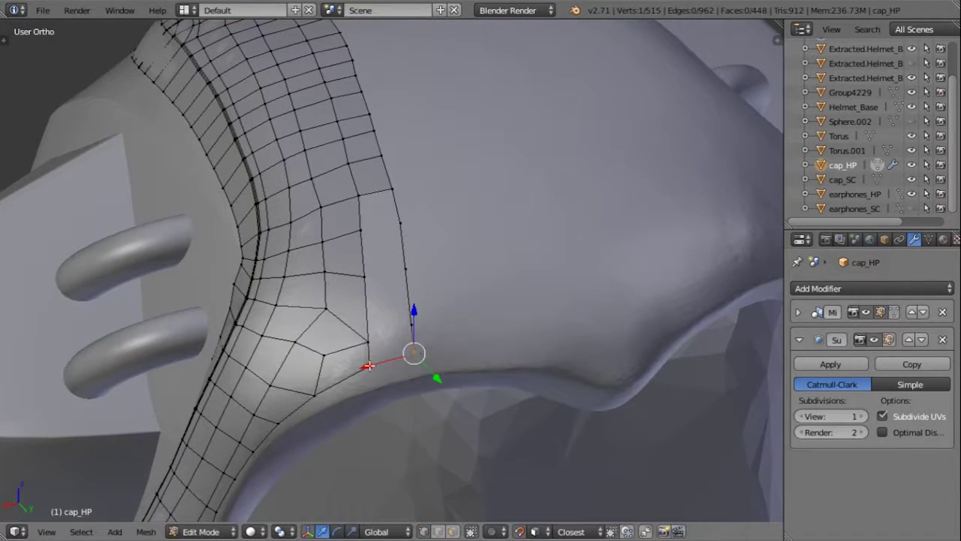
# Step: Move the new chain vertex onto the helmet surface
pyautogui.scroll(-5, 391, 352)
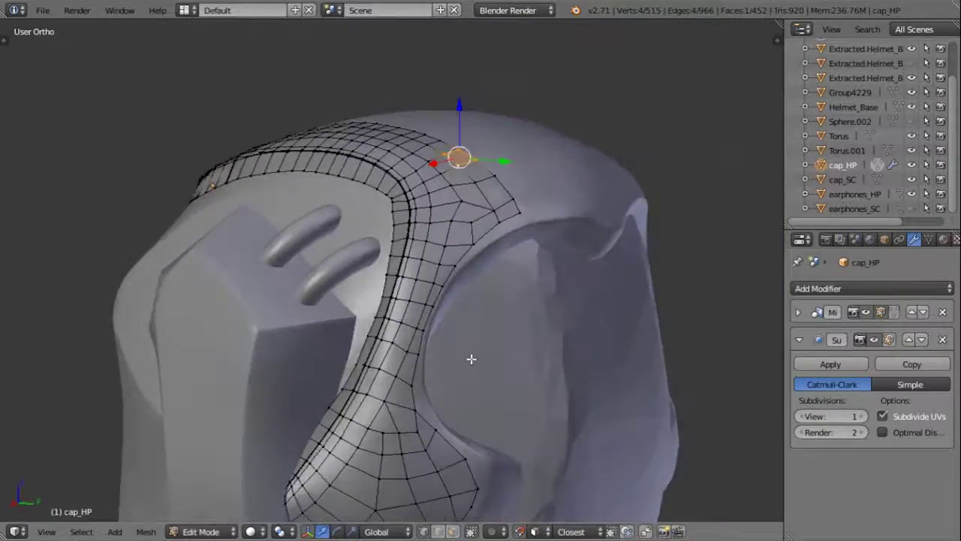
pyautogui.scroll(5, 472, 358)
pyautogui.press('g')
pyautogui.scroll(-3, 448, 283)
pyautogui.moveTo(541, 333)
pyautogui.mouseDown(button='middle')
pyautogui.moveTo(423, 232)
pyautogui.moveTo(296, 400)
pyautogui.mouseUp(button='middle')
pyautogui.scroll(3, 297, 401)
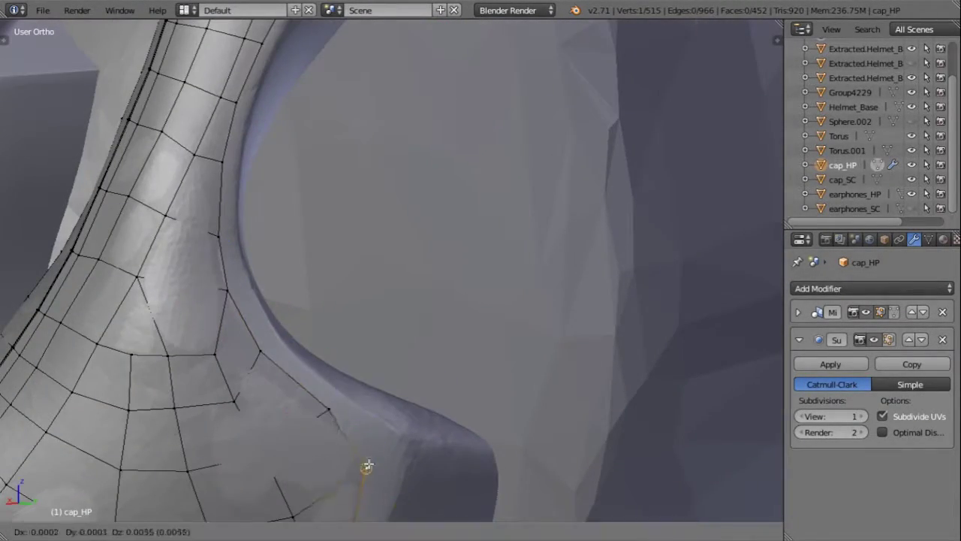
pyautogui.click(367, 466)
pyautogui.moveTo(361, 393); pyautogui.dragTo(444, 285, button='middle')
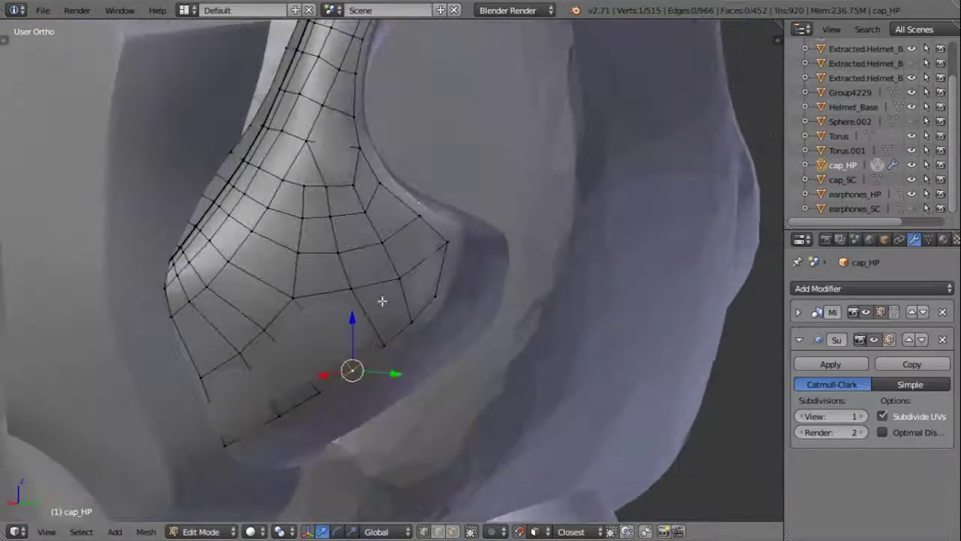
pyautogui.moveTo(382, 301); pyautogui.dragTo(446, 180, button='middle')
pyautogui.scroll(3, 347, 217)
# Step: Extrude new vertices along the inner ear-opening rim and position them on the surface
pyautogui.keyDown('ctrl'); pyautogui.click(348, 217); pyautogui.keyUp('ctrl')
pyautogui.scroll(3, 397, 297)
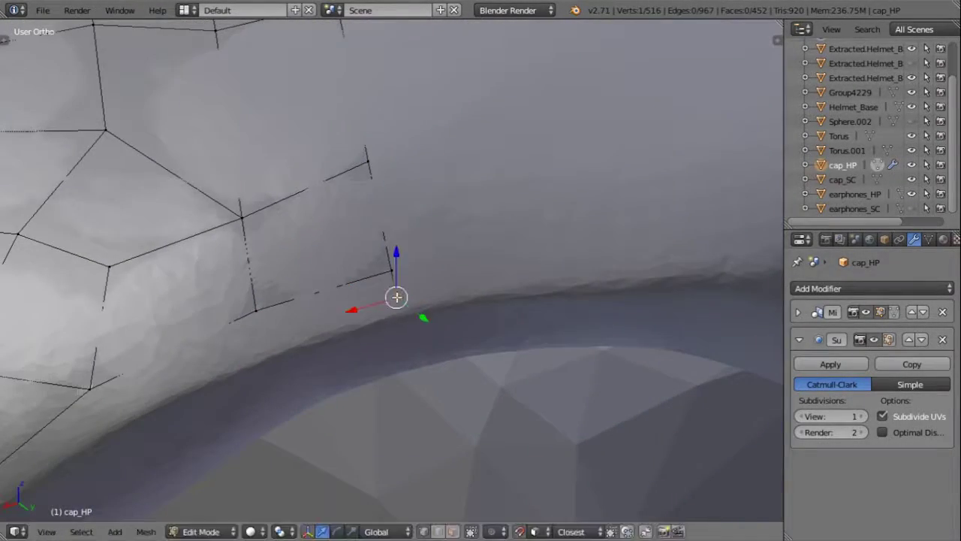
pyautogui.scroll(-3, 396, 297)
pyautogui.moveTo(103, 408); pyautogui.dragTo(326, 257, button='middle')
pyautogui.click(326, 258)
pyautogui.scroll(3, 268, 328)
pyautogui.press('g')
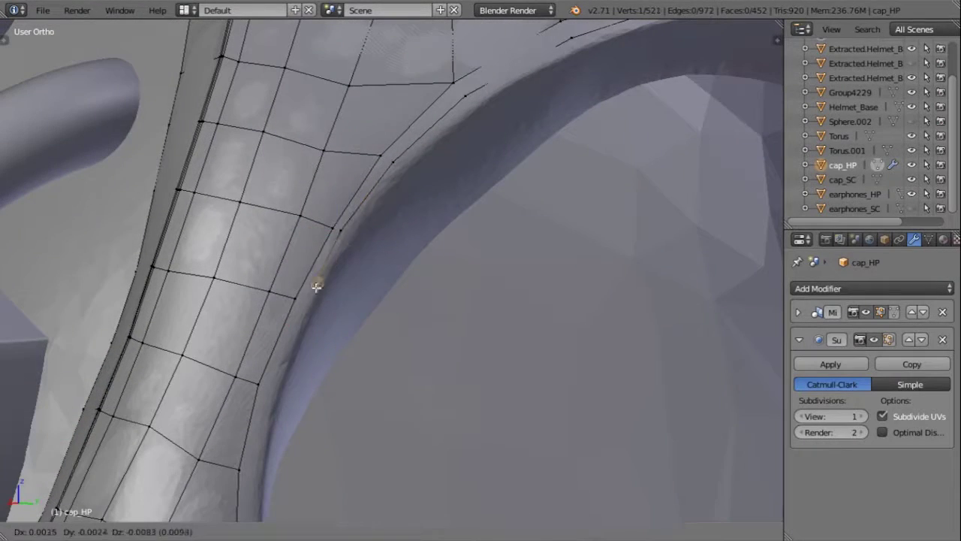
pyautogui.click(270, 386)
pyautogui.moveTo(270, 387); pyautogui.dragTo(310, 239, button='middle')
pyautogui.press('e')
pyautogui.click(323, 404)
pyautogui.moveTo(322, 403); pyautogui.dragTo(271, 217, button='middle')
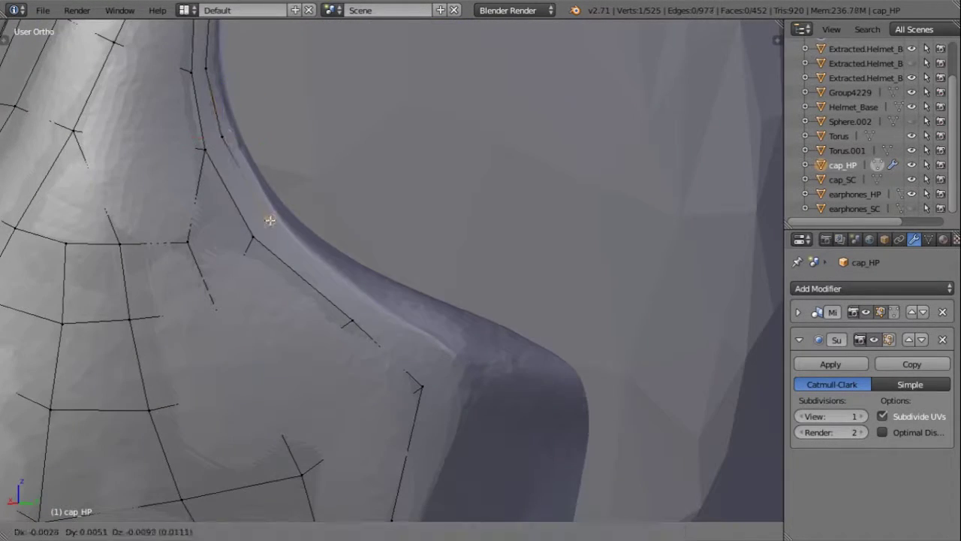
# Step: Continue extruding vertices further along the inner rim until the chain is complete
pyautogui.press('e')
pyautogui.click(446, 378)
pyautogui.press('e')
pyautogui.moveTo(446, 377)
pyautogui.mouseDown(button='middle')
pyautogui.moveTo(427, 315)
pyautogui.moveTo(382, 288)
pyautogui.mouseUp(button='middle')
pyautogui.click(427, 315)
pyautogui.press('e')
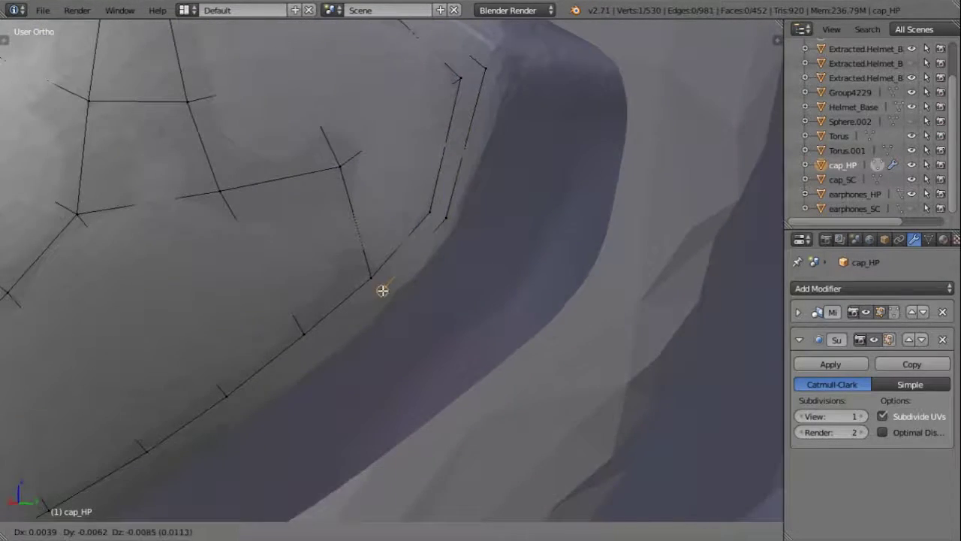
pyautogui.click(343, 264)
pyautogui.moveTo(343, 264); pyautogui.dragTo(461, 208, button='middle')
pyautogui.press('e')
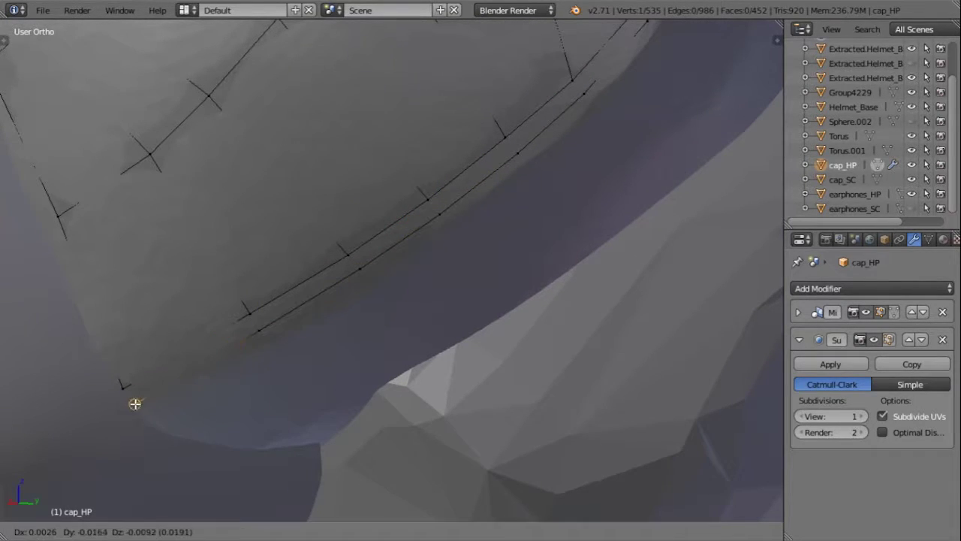
pyautogui.click(131, 399)
# Step: Select a group of rim-band vertices and fill the first face between them
pyautogui.keyDown('shift'); pyautogui.rightClick(266, 328); pyautogui.keyUp('shift')
pyautogui.moveTo(266, 328)
pyautogui.mouseDown(button='middle')
pyautogui.moveTo(333, 268)
pyautogui.moveTo(290, 296)
pyautogui.mouseUp(button='middle')
pyautogui.keyDown('shift'); pyautogui.rightClick(333, 268); pyautogui.keyUp('shift')
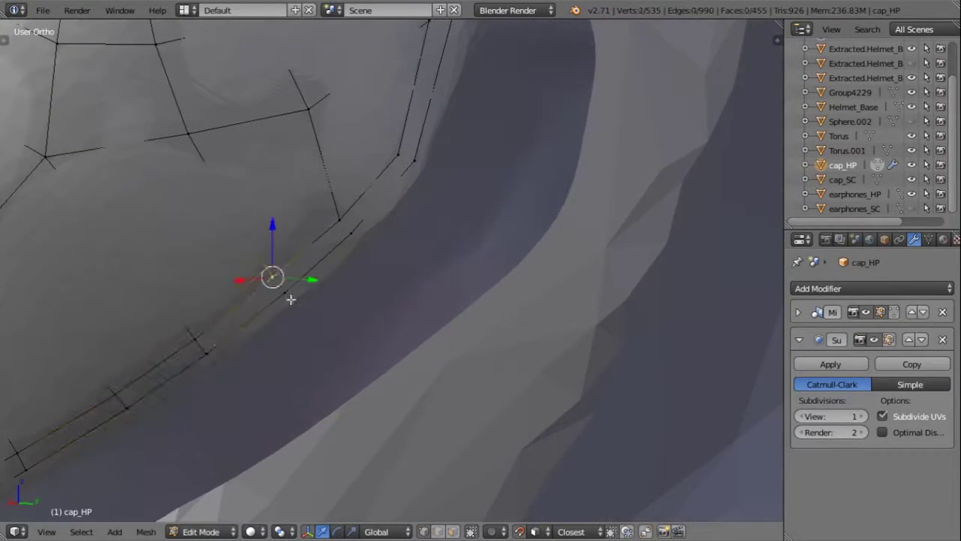
pyautogui.keyDown('shift'); pyautogui.rightClick(245, 314); pyautogui.keyUp('shift')
pyautogui.press('f')
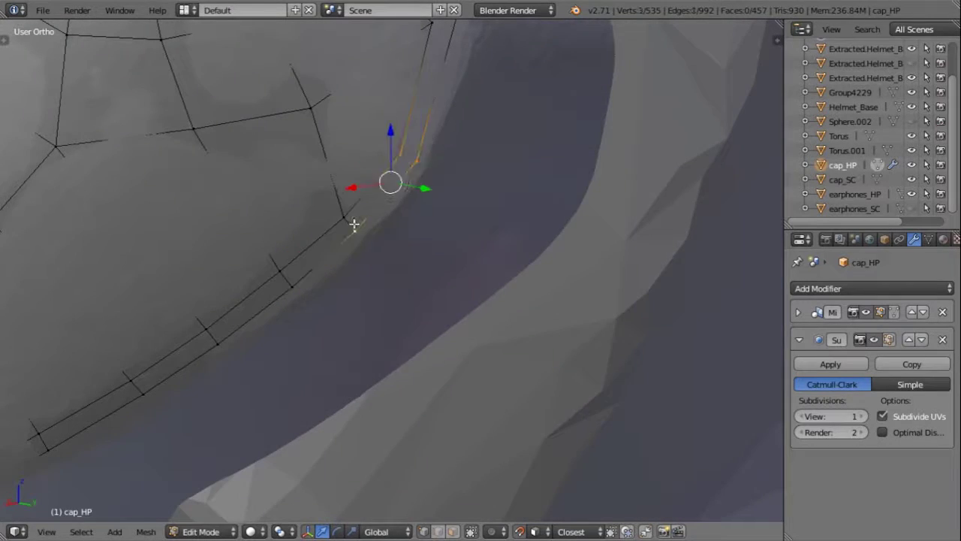
# Step: Fill the remaining quad faces along the rim band and check the result
pyautogui.moveTo(353, 223); pyautogui.dragTo(353, 278, button='middle')
pyautogui.press('f')
pyautogui.moveTo(326, 208)
pyautogui.mouseDown(button='middle')
pyautogui.moveTo(328, 264)
pyautogui.moveTo(457, 324)
pyautogui.mouseUp(button='middle')
pyautogui.press('f')
pyautogui.moveTo(359, 260); pyautogui.dragTo(407, 328, button='middle')
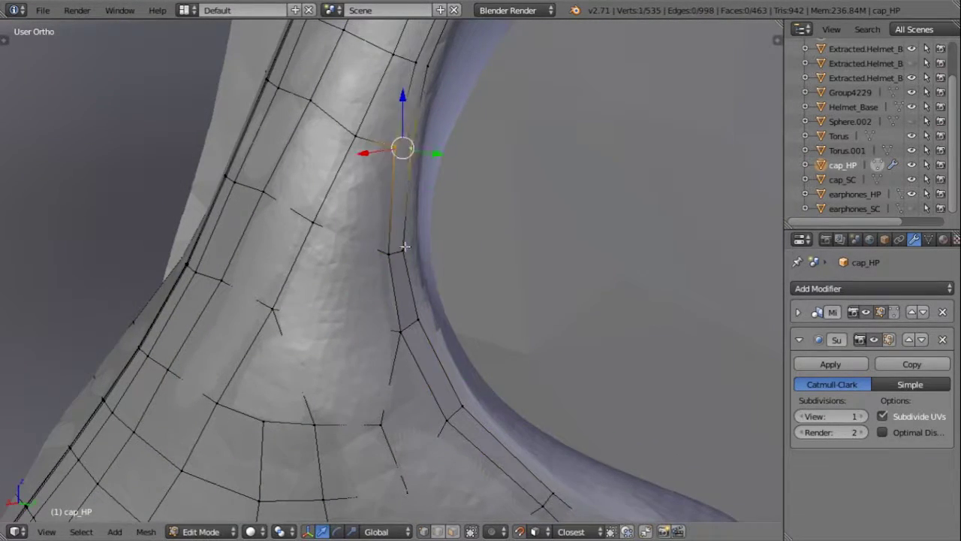
pyautogui.press('f')
pyautogui.moveTo(405, 246); pyautogui.dragTo(367, 254, button='middle')
pyautogui.moveTo(408, 157)
pyautogui.mouseDown(button='middle')
pyautogui.moveTo(360, 225)
pyautogui.moveTo(242, 283)
pyautogui.mouseUp(button='middle')
pyautogui.press('f')
pyautogui.press('f')
pyautogui.press('f')
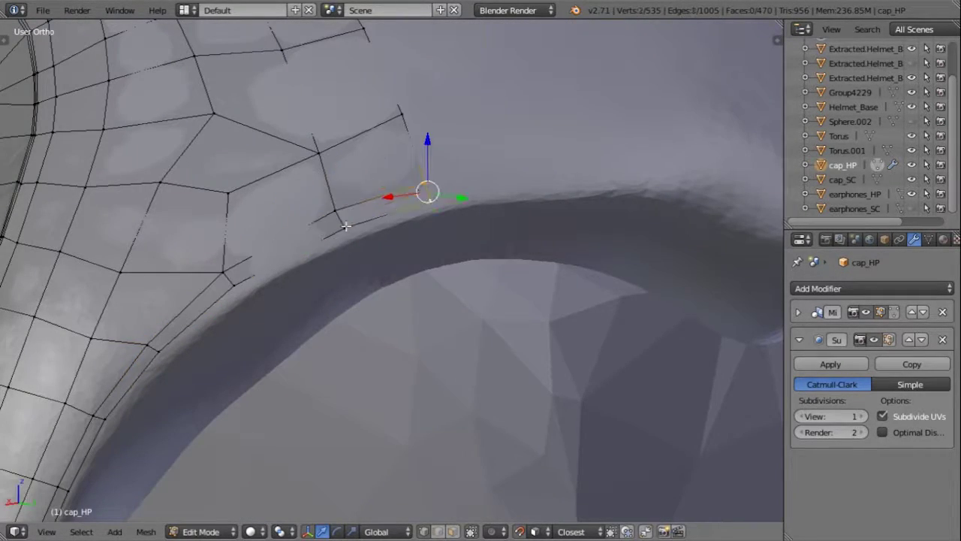
pyautogui.press('f')
pyautogui.moveTo(345, 225)
pyautogui.mouseDown(button='middle')
pyautogui.moveTo(334, 365)
pyautogui.moveTo(453, 181)
pyautogui.mouseUp(button='middle')
pyautogui.moveTo(242, 268)
pyautogui.mouseDown(button='middle')
pyautogui.moveTo(440, 333)
pyautogui.moveTo(347, 274)
pyautogui.moveTo(271, 308)
pyautogui.moveTo(325, 252)
pyautogui.mouseUp(button='middle')
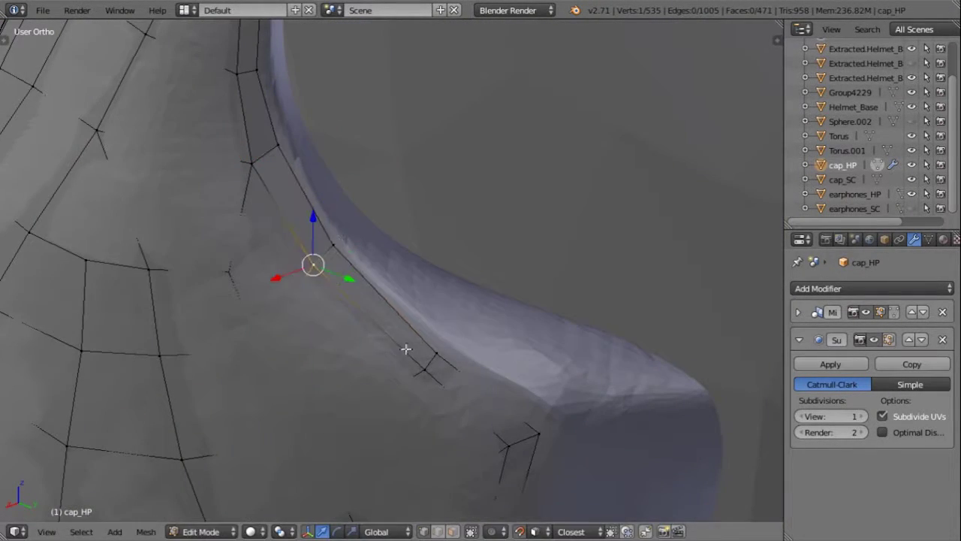
# Step: Reposition the loose rim vertex onto the rim edge and inspect its placement
pyautogui.moveTo(405, 348)
pyautogui.mouseDown(button='middle')
pyautogui.moveTo(455, 247)
pyautogui.moveTo(388, 298)
pyautogui.mouseUp(button='middle')
pyautogui.press('g')
pyautogui.rightClick(455, 241)
pyautogui.press('g')
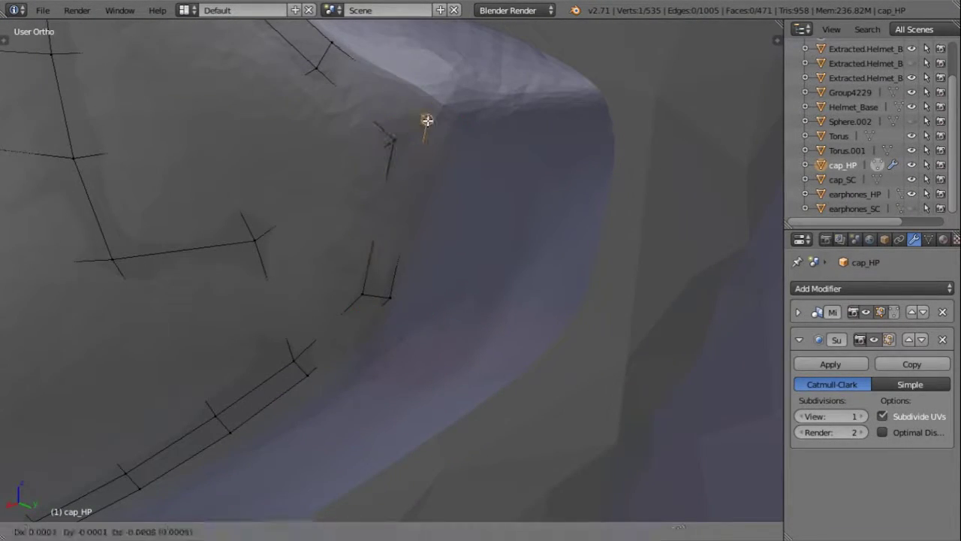
pyautogui.click(427, 120)
pyautogui.moveTo(393, 210); pyautogui.dragTo(328, 337, button='middle')
pyautogui.scroll(3, 223, 295)
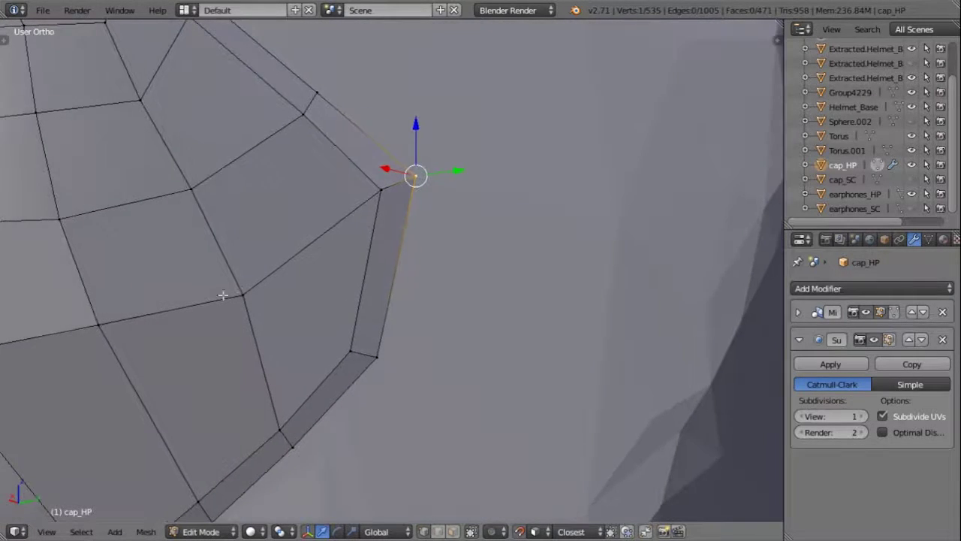
pyautogui.moveTo(571, 194); pyautogui.dragTo(442, 196, button='middle')
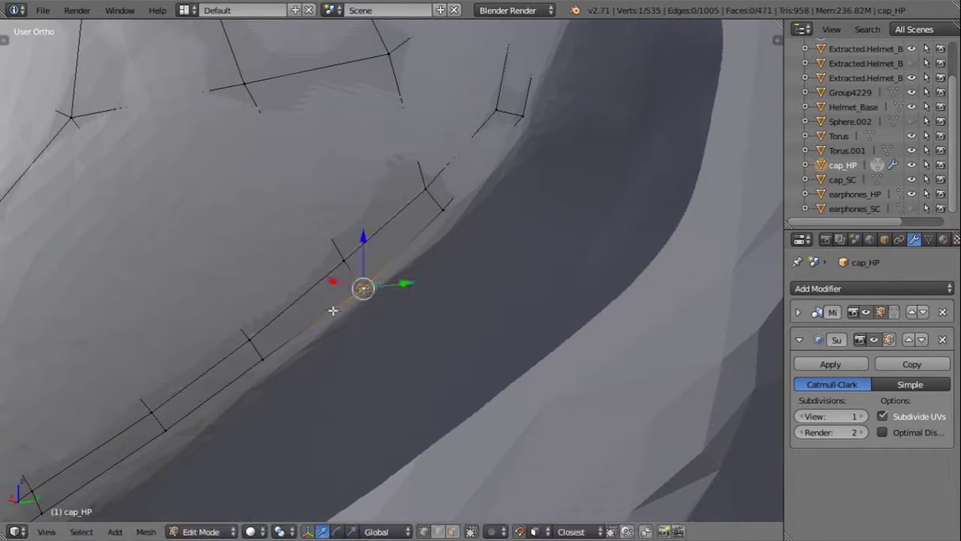
pyautogui.press('g')
pyautogui.moveTo(333, 310)
pyautogui.mouseDown(button='middle')
pyautogui.moveTo(411, 278)
pyautogui.moveTo(418, 318)
pyautogui.moveTo(427, 288)
pyautogui.moveTo(463, 245)
pyautogui.moveTo(440, 331)
pyautogui.mouseUp(button='middle')
pyautogui.scroll(-5, 134, 467)
# Step: Check the cap shape in Object Mode, then add and extrude the first vertices at the ear-opening rim
pyautogui.press('Tab')
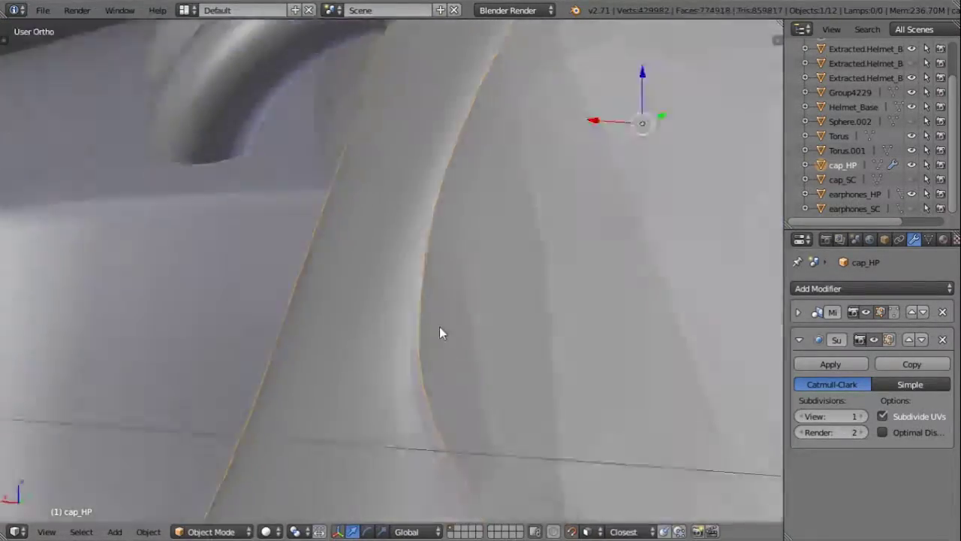
pyautogui.press('Tab')
pyautogui.press('Tab')
pyautogui.moveTo(534, 239)
pyautogui.mouseDown(button='middle')
pyautogui.moveTo(455, 307)
pyautogui.moveTo(499, 338)
pyautogui.moveTo(425, 313)
pyautogui.moveTo(439, 316)
pyautogui.moveTo(435, 278)
pyautogui.moveTo(408, 360)
pyautogui.moveTo(476, 288)
pyautogui.mouseUp(button='middle')
pyautogui.press('Tab')
pyautogui.press('Tab')
pyautogui.press('Tab')
pyautogui.keyDown('ctrl'); pyautogui.click(476, 288); pyautogui.keyUp('ctrl')
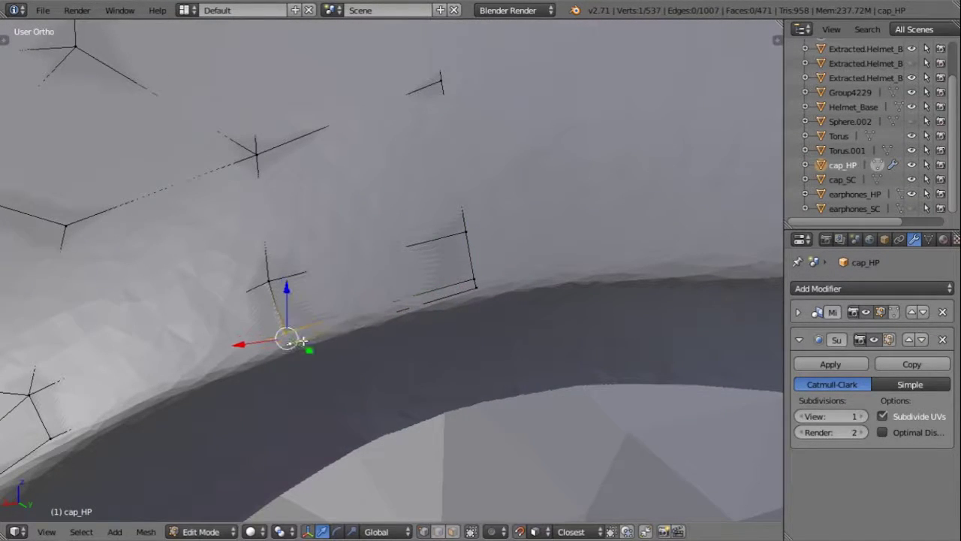
pyautogui.keyDown('ctrl'); pyautogui.click(380, 313); pyautogui.keyUp('ctrl')
pyautogui.moveTo(380, 313)
pyautogui.mouseDown(button='middle')
pyautogui.moveTo(301, 337)
pyautogui.moveTo(243, 375)
pyautogui.mouseUp(button='middle')
pyautogui.press('e')
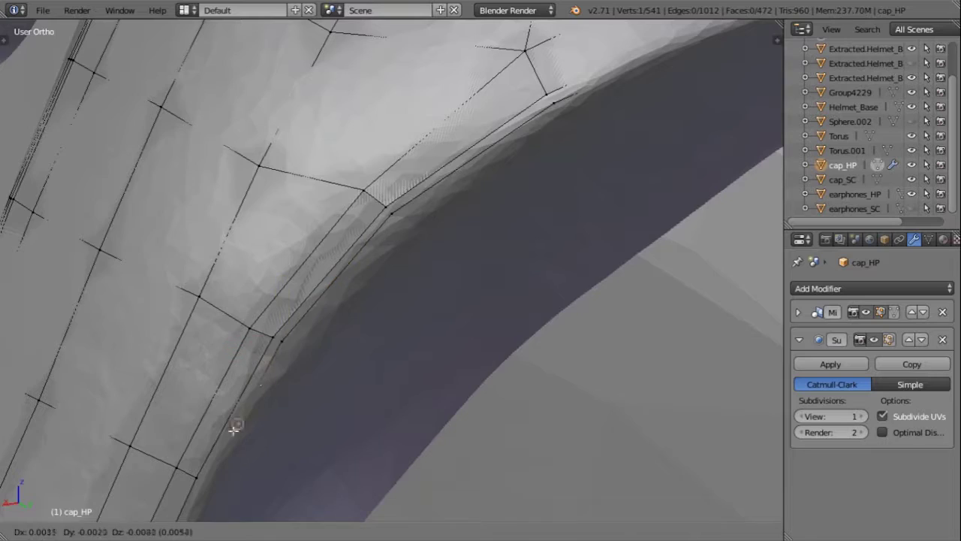
pyautogui.click(234, 429)
# Step: Extend the vertex chain further around the inner ear-opening rim with successive extrusions
pyautogui.moveTo(234, 429); pyautogui.dragTo(455, 68, button='middle')
pyautogui.keyDown('ctrl'); pyautogui.click(343, 318); pyautogui.keyUp('ctrl')
pyautogui.keyDown('ctrl'); pyautogui.click(382, 97); pyautogui.keyUp('ctrl')
pyautogui.moveTo(343, 318)
pyautogui.mouseDown(button='middle')
pyautogui.moveTo(386, 140)
pyautogui.moveTo(364, 129)
pyautogui.moveTo(470, 223)
pyautogui.moveTo(423, 279)
pyautogui.moveTo(437, 332)
pyautogui.moveTo(347, 263)
pyautogui.moveTo(418, 128)
pyautogui.mouseUp(button='middle')
pyautogui.keyDown('ctrl'); pyautogui.click(470, 223); pyautogui.keyUp('ctrl')
pyautogui.press('e')
pyautogui.click(347, 263)
pyautogui.keyDown('ctrl'); pyautogui.click(326, 408); pyautogui.keyUp('ctrl')
pyautogui.press('e')
pyautogui.moveTo(307, 455)
pyautogui.mouseDown(button='middle')
pyautogui.moveTo(305, 349)
pyautogui.moveTo(490, 221)
pyautogui.moveTo(397, 302)
pyautogui.mouseUp(button='middle')
pyautogui.click(305, 349)
# Step: Extrude the next rim vertex, fill the first quads between rim vertices, and save the file
pyautogui.keyDown('ctrl'); pyautogui.click(339, 324); pyautogui.keyUp('ctrl')
pyautogui.moveTo(339, 324); pyautogui.dragTo(261, 318, button='middle')
pyautogui.press('e')
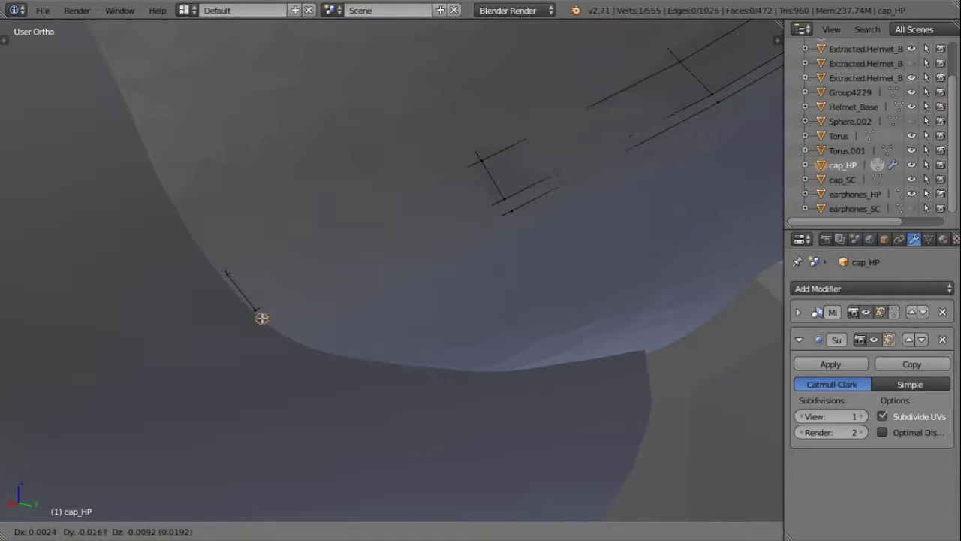
pyautogui.click(261, 317)
pyautogui.moveTo(513, 218)
pyautogui.mouseDown(button='middle')
pyautogui.moveTo(337, 373)
pyautogui.moveTo(441, 281)
pyautogui.moveTo(448, 249)
pyautogui.mouseUp(button='middle')
pyautogui.press('f')
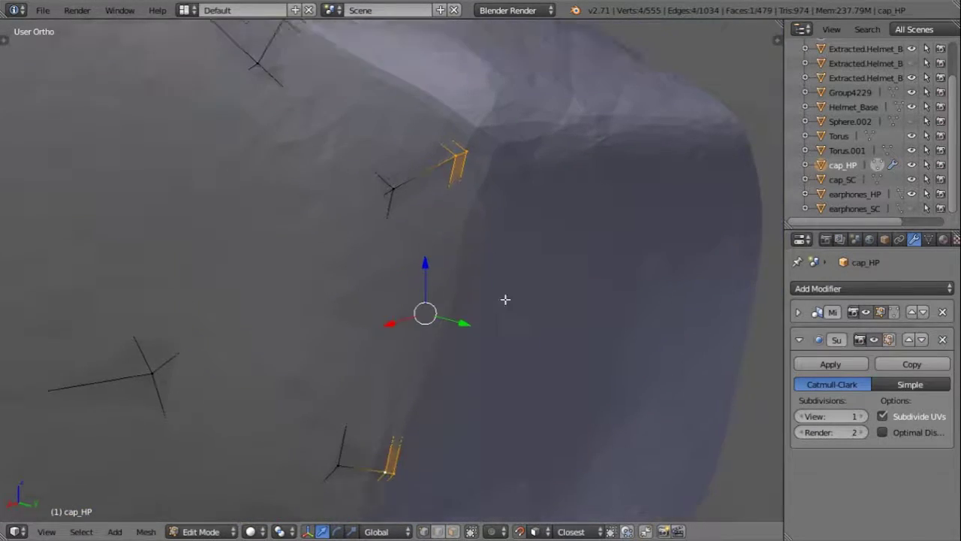
pyautogui.moveTo(506, 299)
pyautogui.mouseDown(button='middle')
pyautogui.moveTo(553, 380)
pyautogui.moveTo(466, 386)
pyautogui.mouseUp(button='middle')
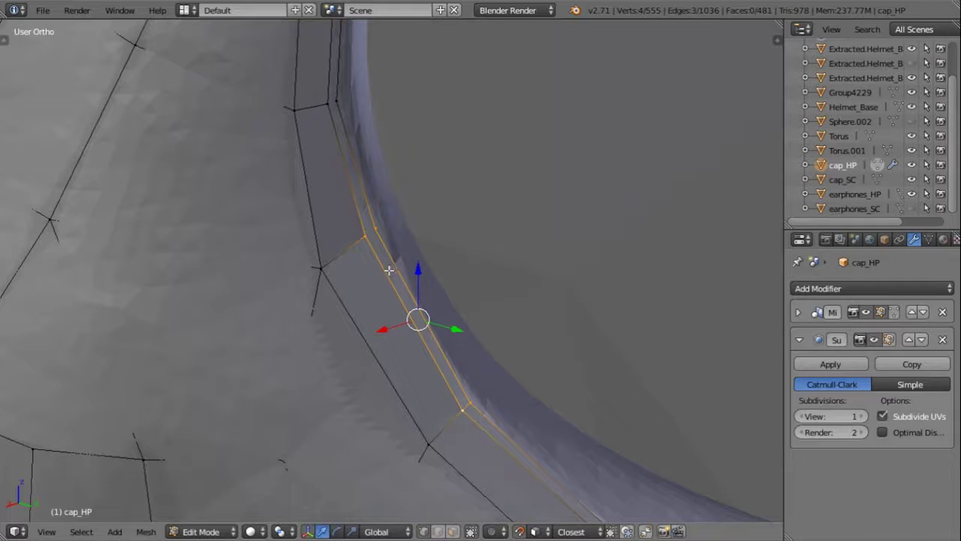
pyautogui.press('f')
pyautogui.hotkey('ctrl', 's')
# Step: Fill two more quad faces along the next stretch of the rim
pyautogui.moveTo(319, 116)
pyautogui.mouseDown(button='middle')
pyautogui.moveTo(323, 225)
pyautogui.moveTo(311, 322)
pyautogui.moveTo(239, 406)
pyautogui.moveTo(309, 323)
pyautogui.mouseUp(button='middle')
pyautogui.press('f')
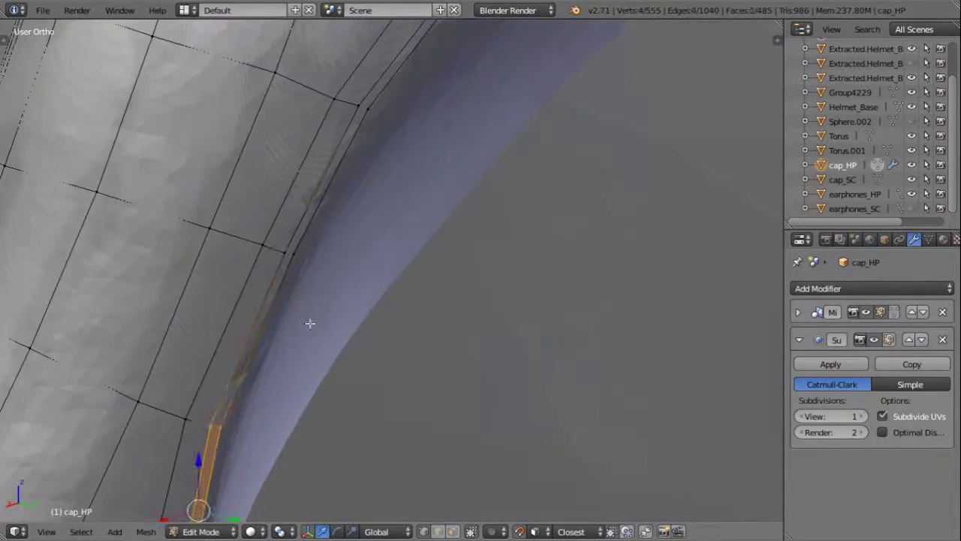
pyautogui.moveTo(382, 182); pyautogui.dragTo(188, 420, button='middle')
pyautogui.keyDown('shift'); pyautogui.click(188, 420); pyautogui.keyUp('shift')
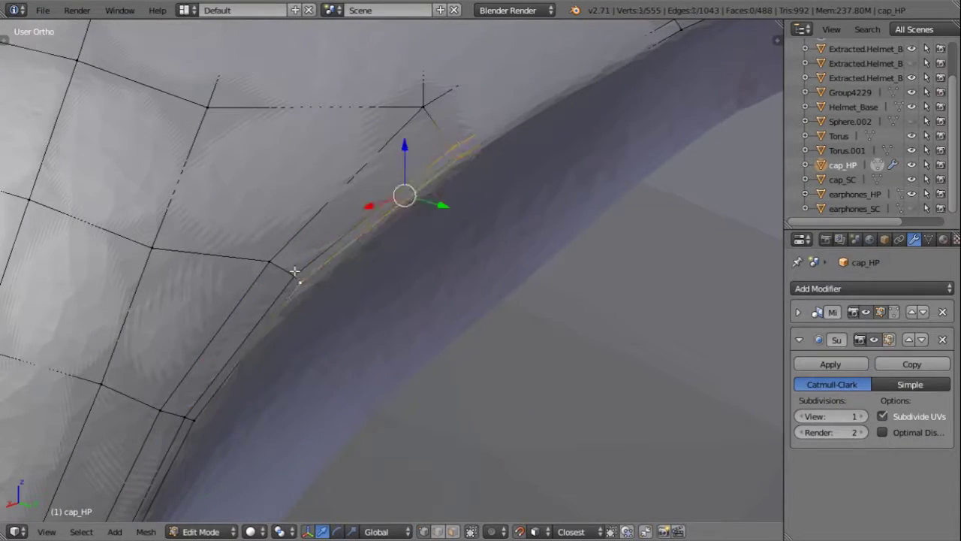
pyautogui.press('f')
pyautogui.moveTo(295, 272); pyautogui.dragTo(217, 367, button='middle')
# Step: Inspect the cap outline in Object Mode, zooming around and toggling the tool panel
pyautogui.press('Tab')
pyautogui.moveTo(423, 251); pyautogui.dragTo(418, 359, button='middle')
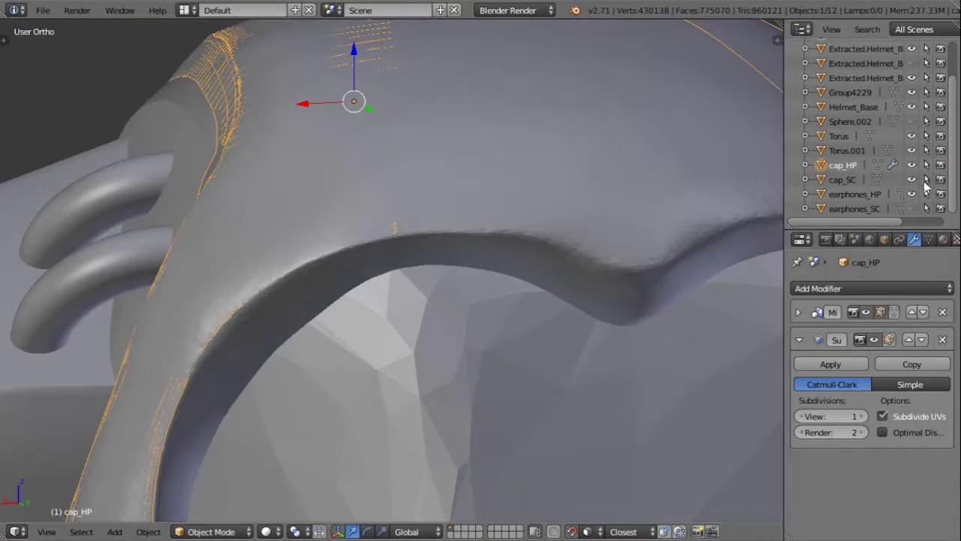
pyautogui.scroll(5, 369, 285)
pyautogui.moveTo(368, 285); pyautogui.dragTo(401, 288, button='middle')
pyautogui.scroll(-5, 401, 275)
pyautogui.scroll(-2, 321, 323)
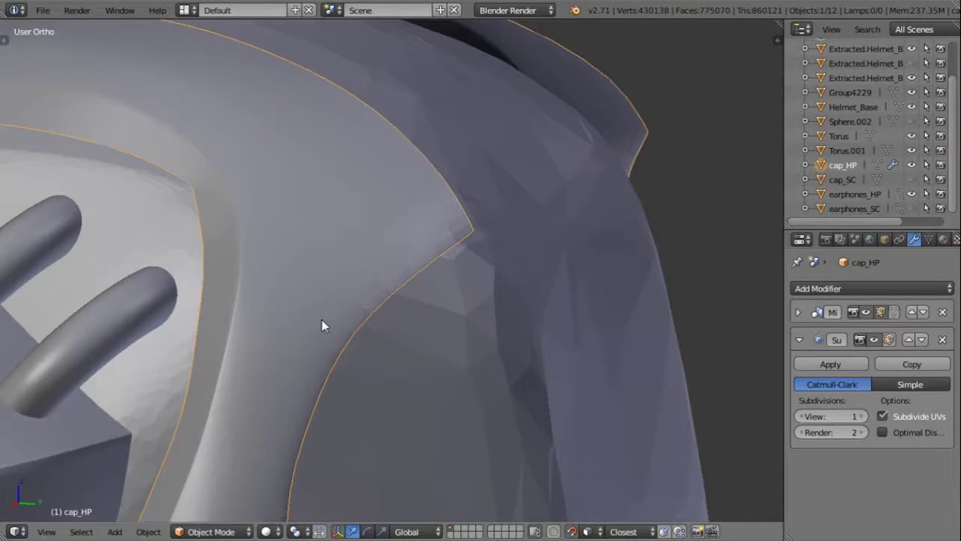
pyautogui.press('t')
pyautogui.scroll(5, 443, 256)
pyautogui.scroll(-5, 442, 256)
pyautogui.scroll(5, 260, 67)
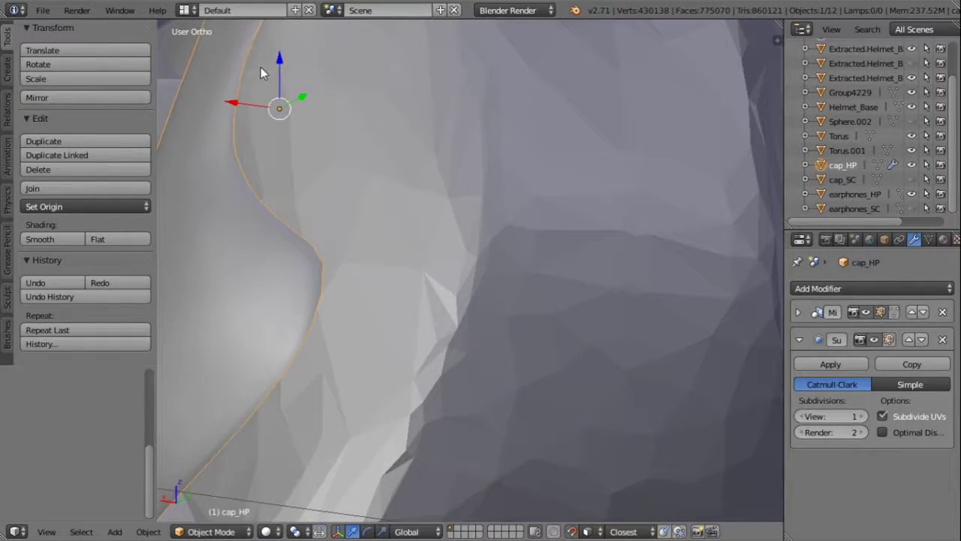
pyautogui.press('Tab')
pyautogui.press('t')
pyautogui.scroll(-3, 395, 275)
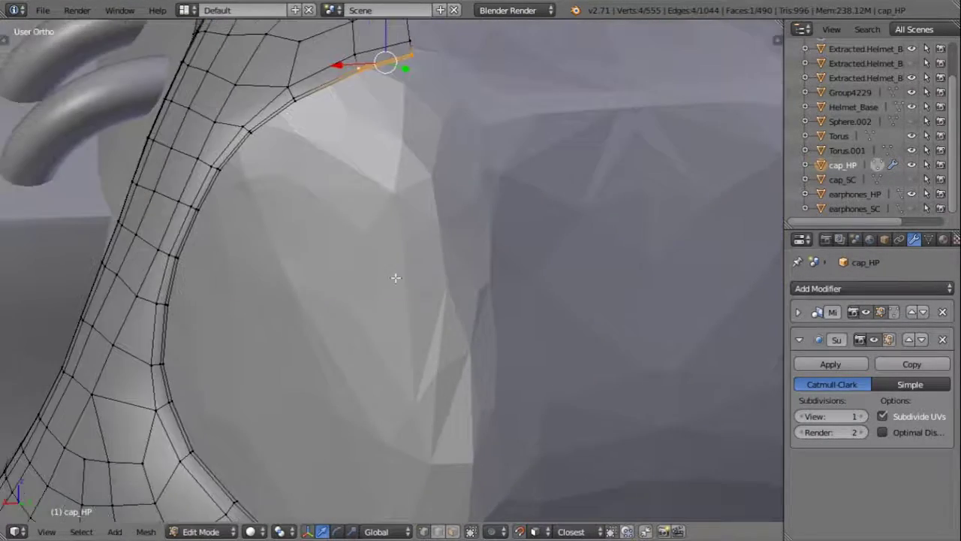
pyautogui.scroll(5, 530, 317)
pyautogui.scroll(-2, 530, 317)
pyautogui.scroll(-2, 491, 240)
pyautogui.scroll(3, 609, 332)
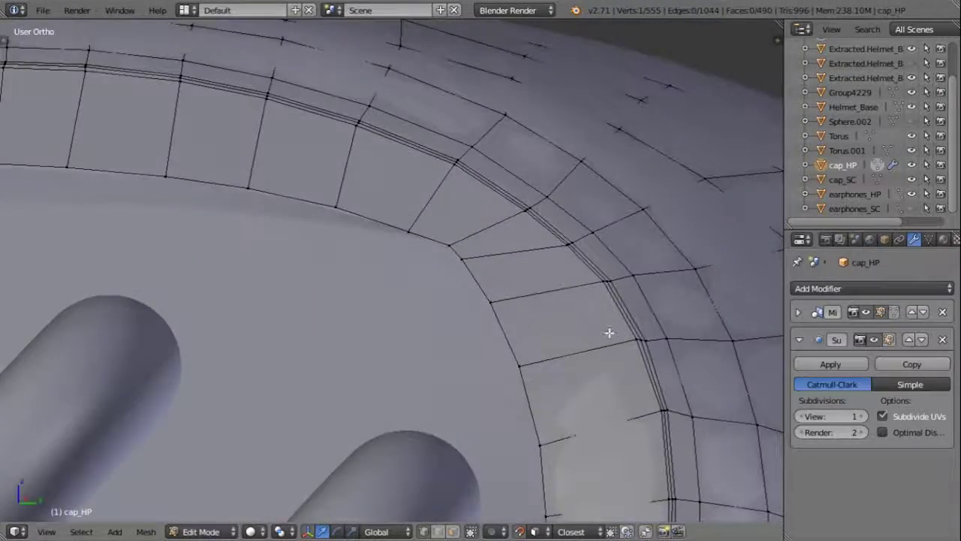
# Step: Extrude a rim vertex and edge along the rim, then add a loop cut through the band
pyautogui.rightClick(520, 151)
pyautogui.press('e')
pyautogui.moveTo(521, 151)
pyautogui.mouseDown(button='middle')
pyautogui.moveTo(504, 236)
pyautogui.moveTo(515, 188)
pyautogui.mouseUp(button='middle')
pyautogui.click(503, 258)
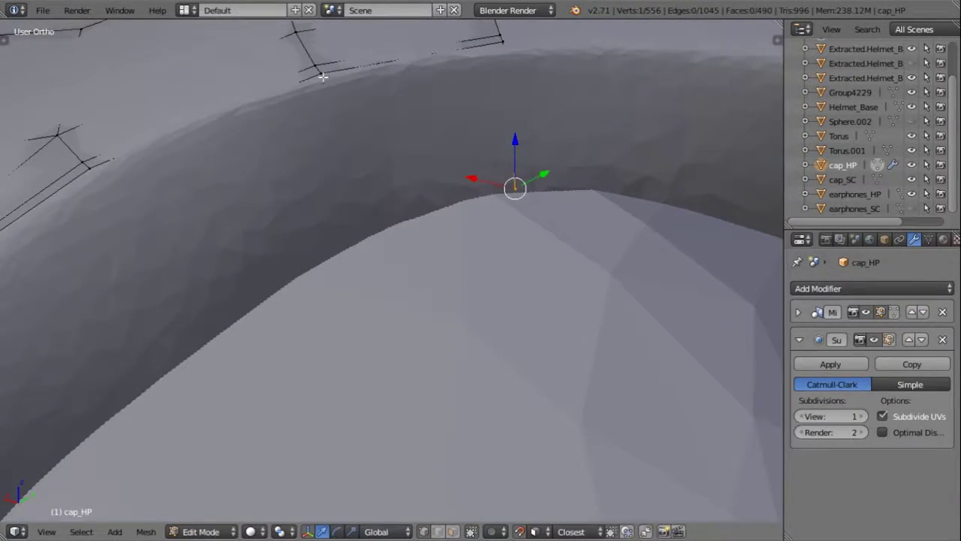
pyautogui.press('e')
pyautogui.click(371, 228)
pyautogui.keyDown('shift'); pyautogui.moveTo(371, 228); pyautogui.dragTo(375, 279, button='middle'); pyautogui.keyUp('shift')
pyautogui.hotkey('ctrl', 'r')
pyautogui.click(356, 202)
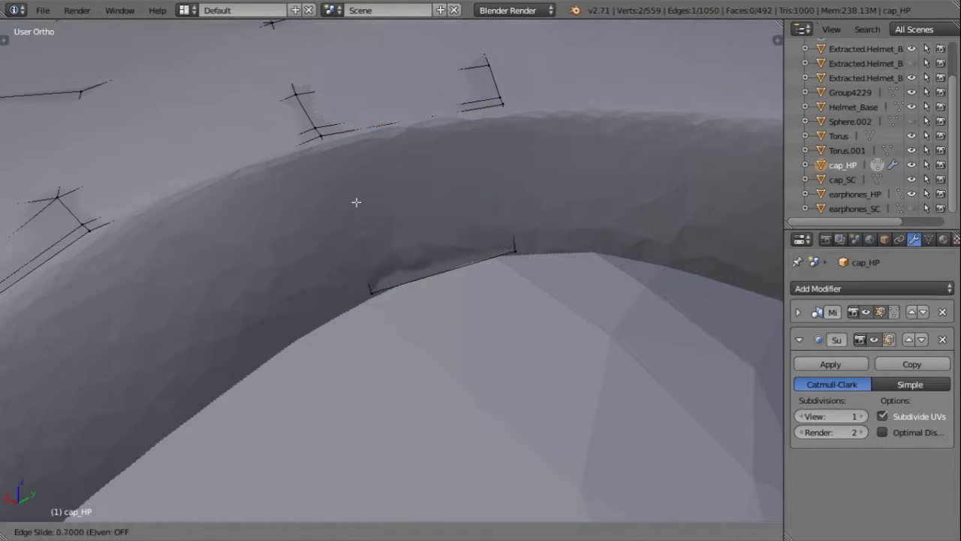
# Step: Fill a face between two selected rim vertices and grab the vertex onto the helmet surface
pyautogui.scroll(3, 399, 211)
pyautogui.scroll(-3, 378, 186)
pyautogui.rightClick(484, 316)
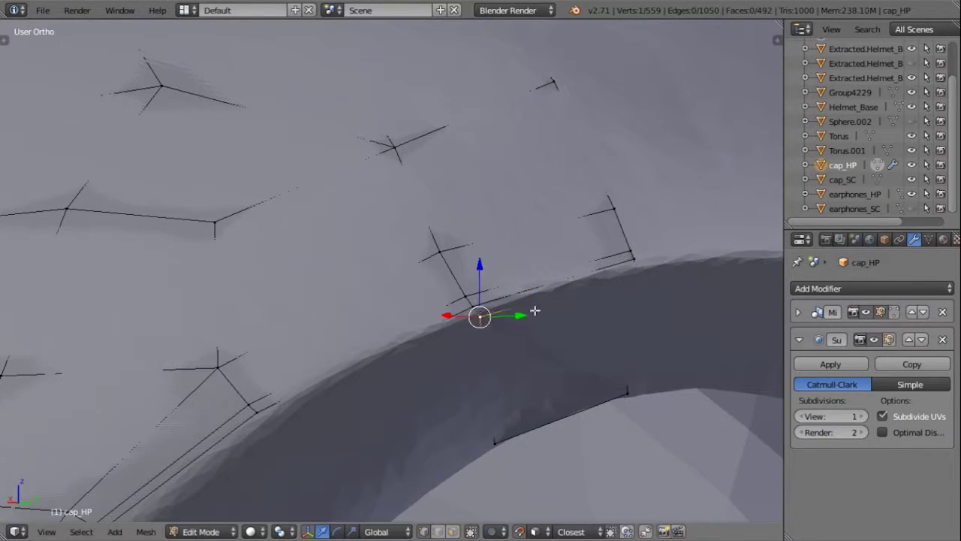
pyautogui.scroll(2, 553, 299)
pyautogui.rightClick(552, 300)
pyautogui.keyDown('shift'); pyautogui.moveTo(682, 259); pyautogui.dragTo(612, 233, button='middle'); pyautogui.keyUp('shift')
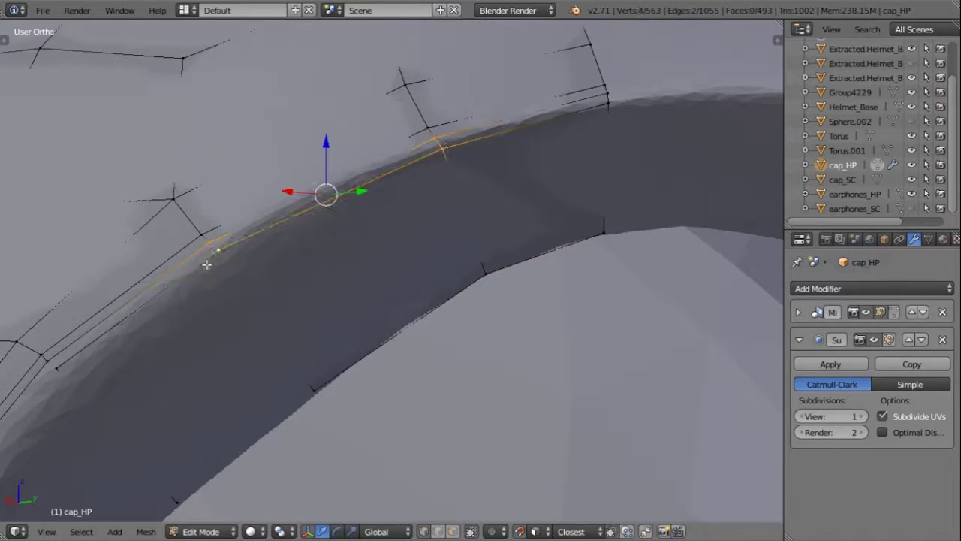
pyautogui.press('f')
pyautogui.scroll(-2, 230, 251)
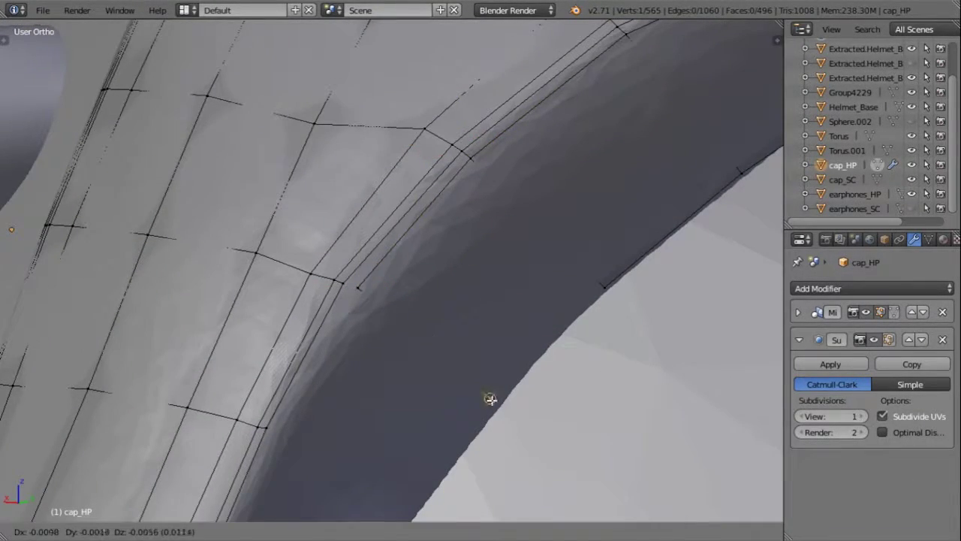
pyautogui.press('g')
pyautogui.click(452, 245)
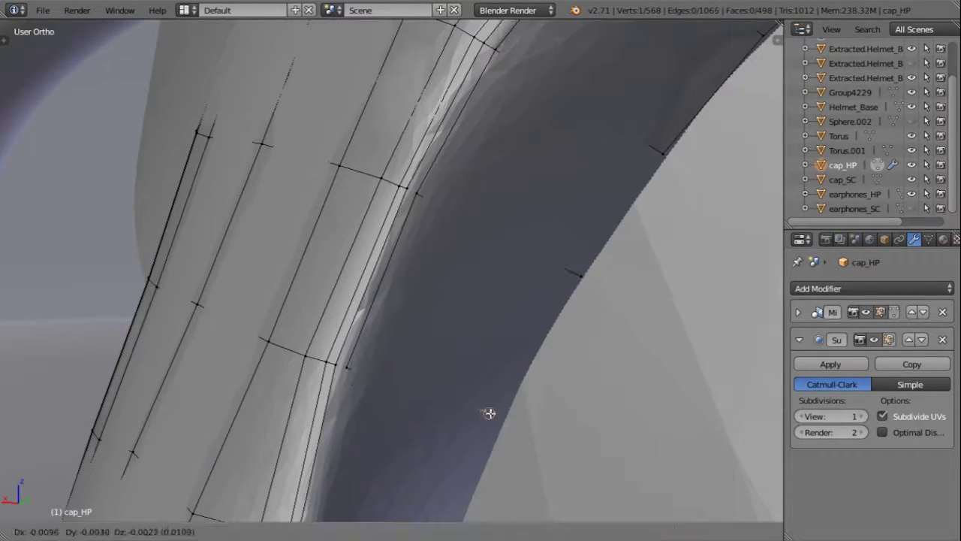
# Step: Extrude edges toward the inner rim and place the new vertices on its surface
pyautogui.keyDown('ctrl'); pyautogui.click(577, 277); pyautogui.keyUp('ctrl')
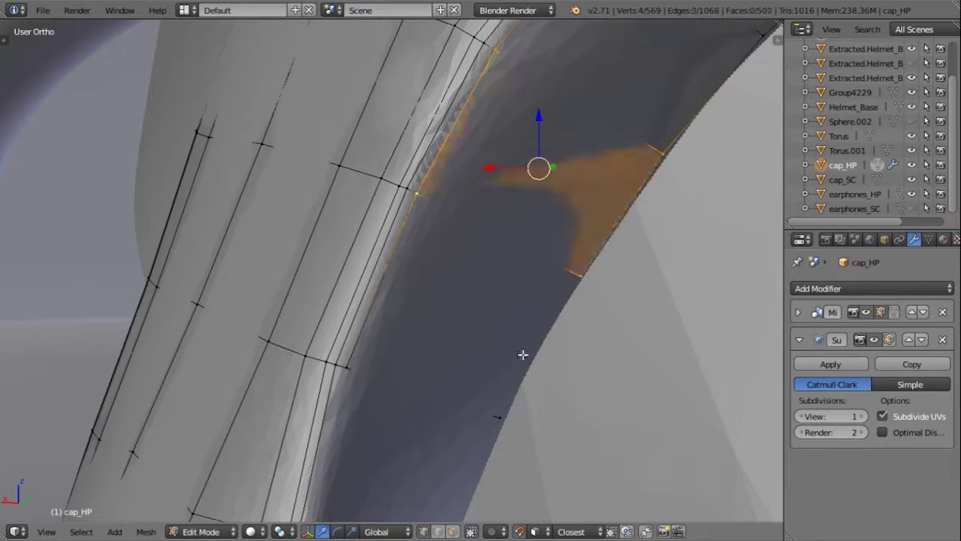
pyautogui.press('g')
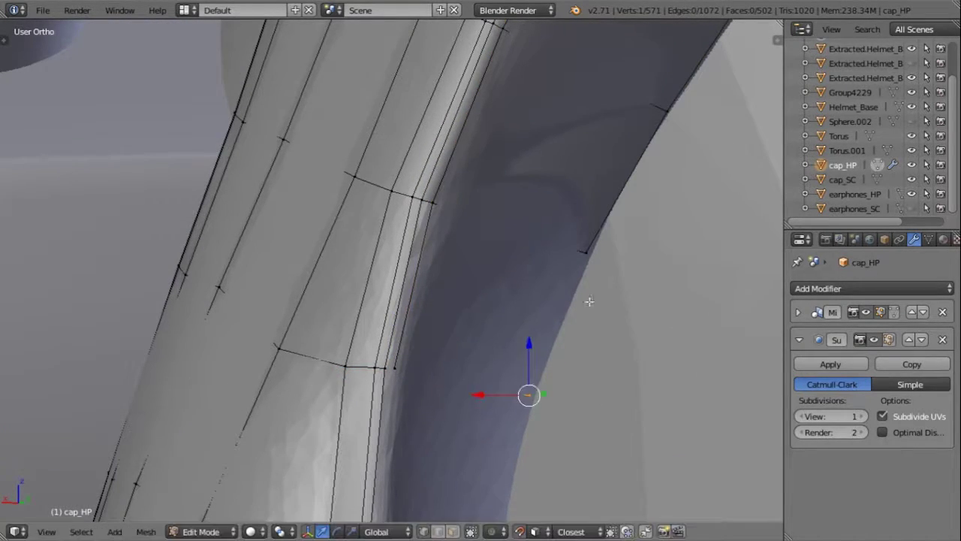
pyautogui.press('e')
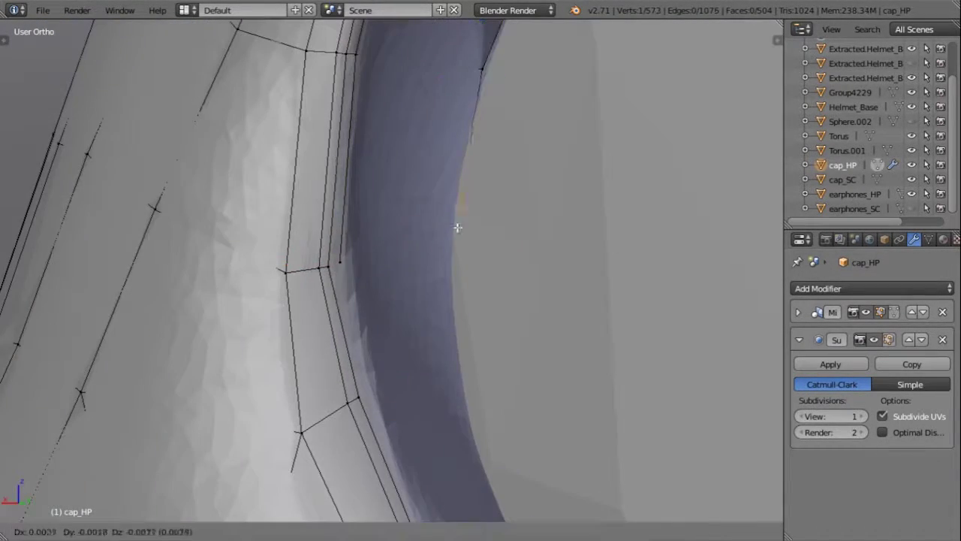
pyautogui.keyDown('ctrl'); pyautogui.click(358, 229); pyautogui.keyUp('ctrl')
pyautogui.rightClick(384, 333)
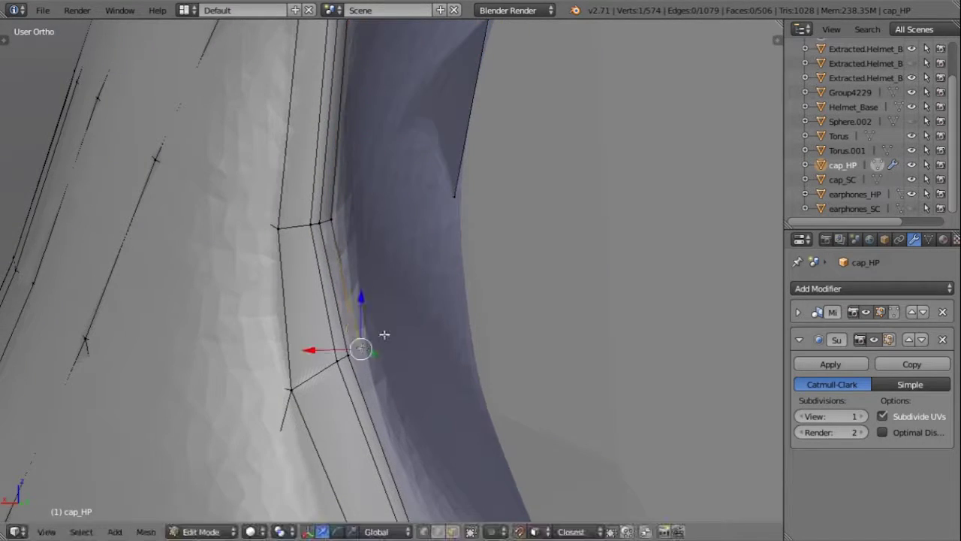
pyautogui.keyDown('ctrl'); pyautogui.click(363, 349); pyautogui.keyUp('ctrl')
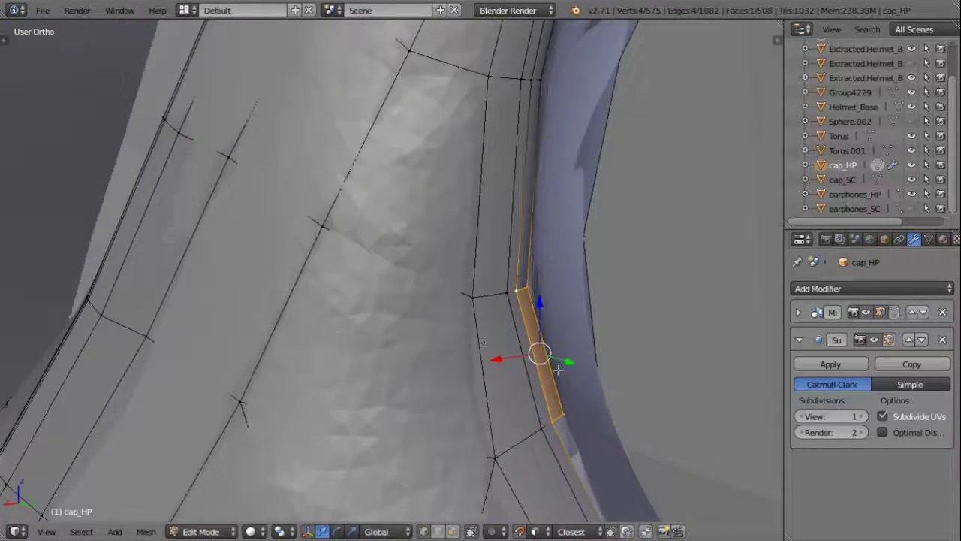
pyautogui.press('e')
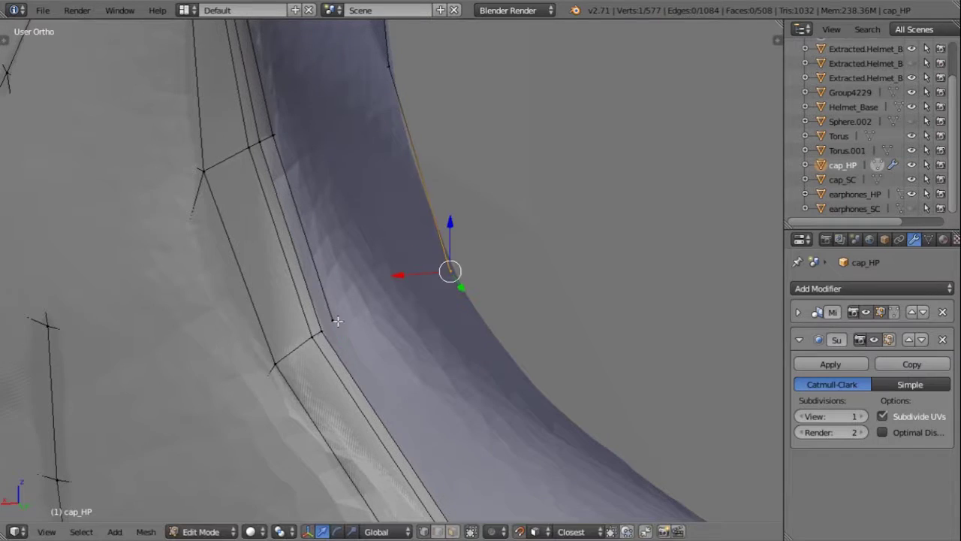
pyautogui.scroll(-3, 360, 300)
# Step: Fill the remaining gaps and the face at the rim's end with quads
pyautogui.moveTo(380, 283); pyautogui.dragTo(293, 354, button='middle')
pyautogui.scroll(4, 293, 353)
pyautogui.rightClick(267, 308)
pyautogui.press('f')
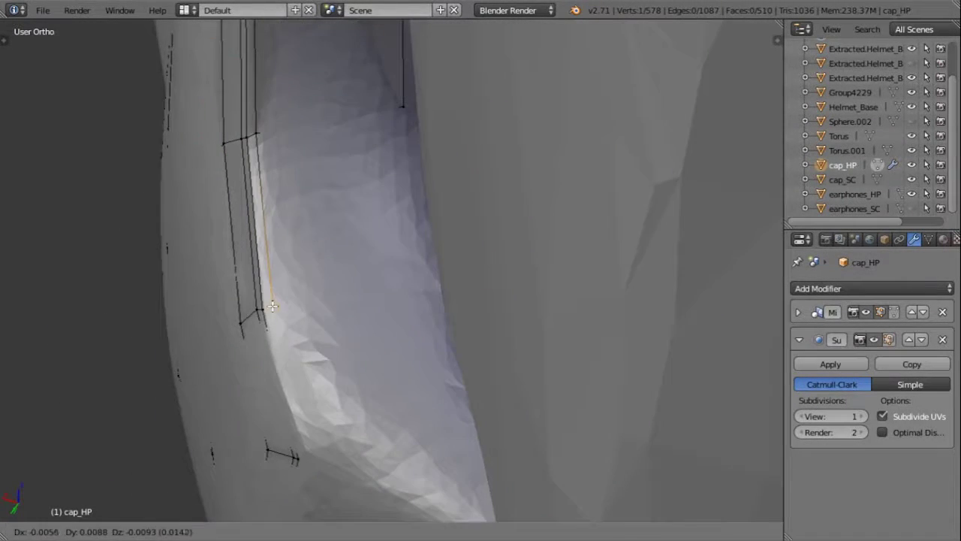
pyautogui.press('f')
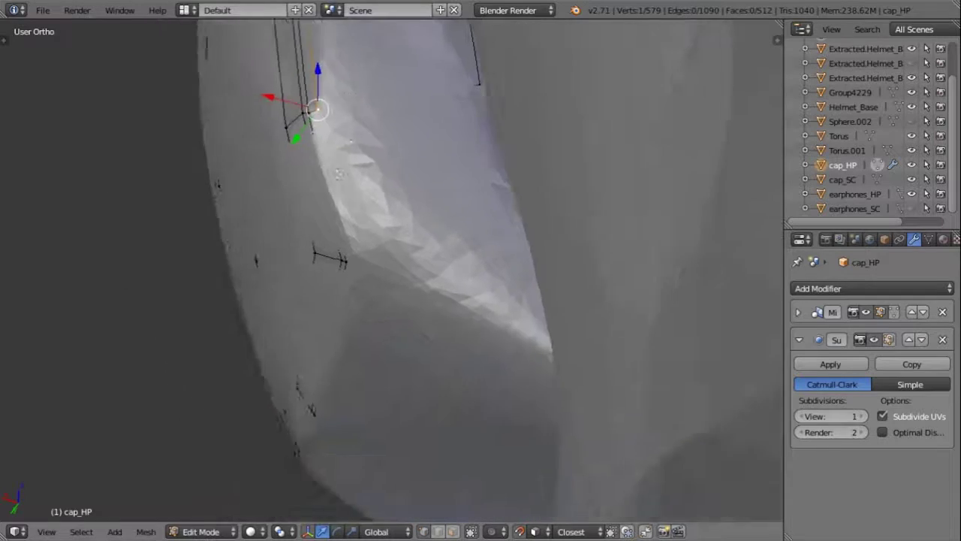
pyautogui.moveTo(418, 99); pyautogui.dragTo(397, 139, button='middle')
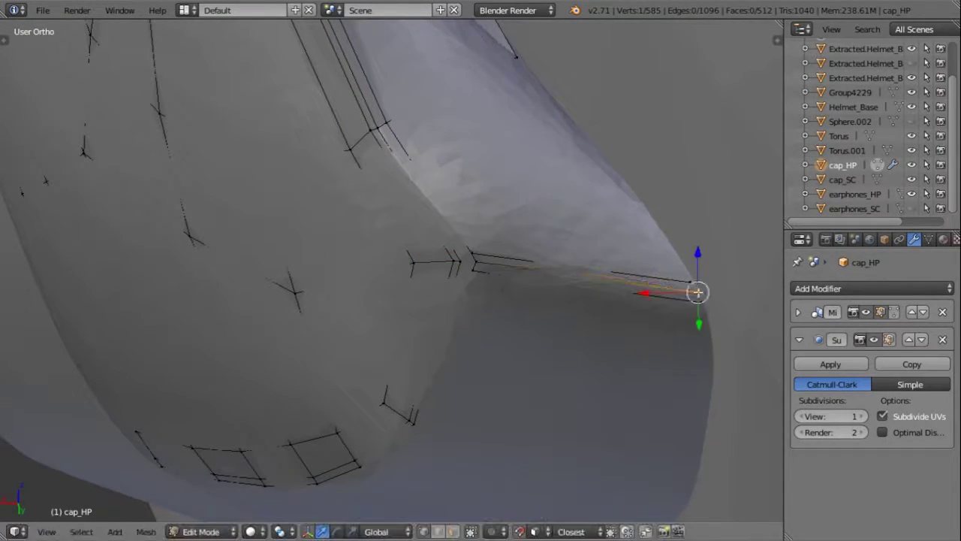
pyautogui.press('f')
pyautogui.moveTo(470, 250); pyautogui.dragTo(455, 172, button='middle')
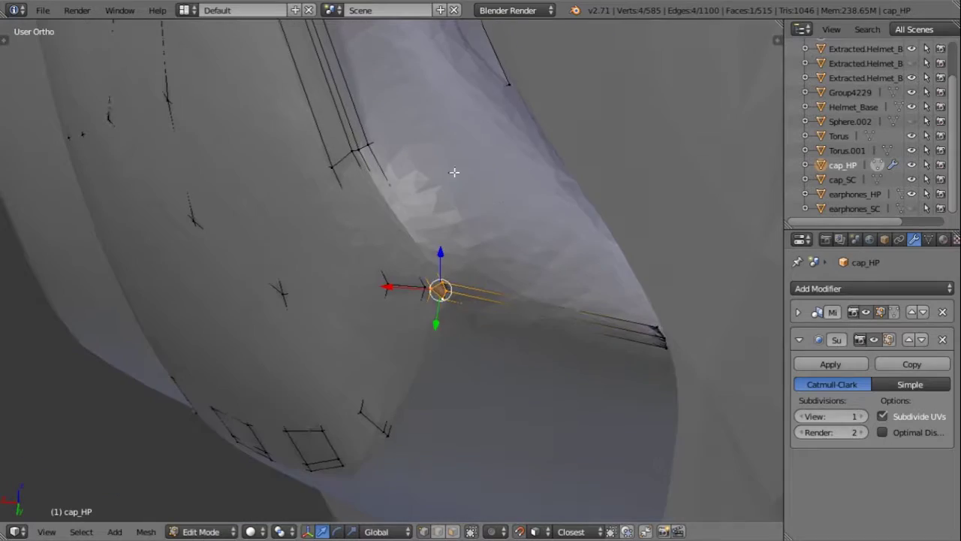
# Step: Preview the cap in Object Mode, then add and grab a new vertex onto the inner rim
pyautogui.press('Tab')
pyautogui.scroll(-5, 502, 279)
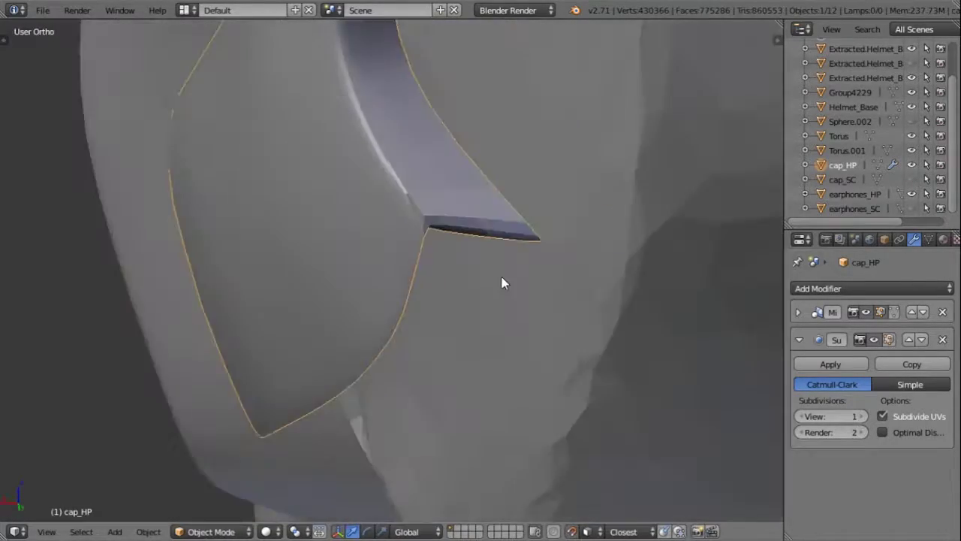
pyautogui.press('Tab')
pyautogui.scroll(3, 440, 253)
pyautogui.scroll(2, 493, 251)
pyautogui.scroll(3, 500, 203)
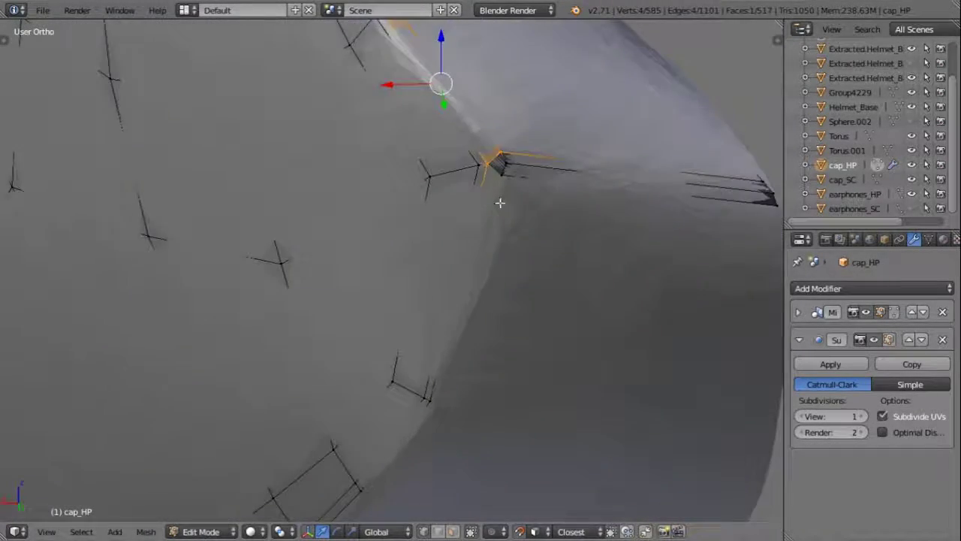
pyautogui.keyDown('ctrl'); pyautogui.click(400, 383); pyautogui.keyUp('ctrl')
pyautogui.keyDown('shift'); pyautogui.moveTo(653, 390); pyautogui.dragTo(575, 319, button='middle'); pyautogui.keyUp('shift')
pyautogui.press('g')
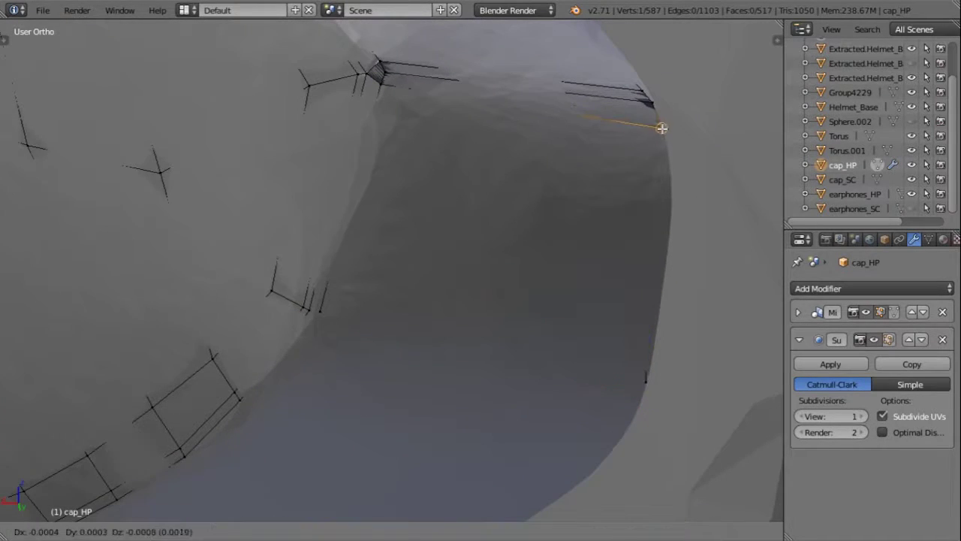
pyautogui.click(653, 107)
pyautogui.keyDown('shift'); pyautogui.moveTo(653, 107); pyautogui.dragTo(414, 236, button='middle'); pyautogui.keyUp('shift')
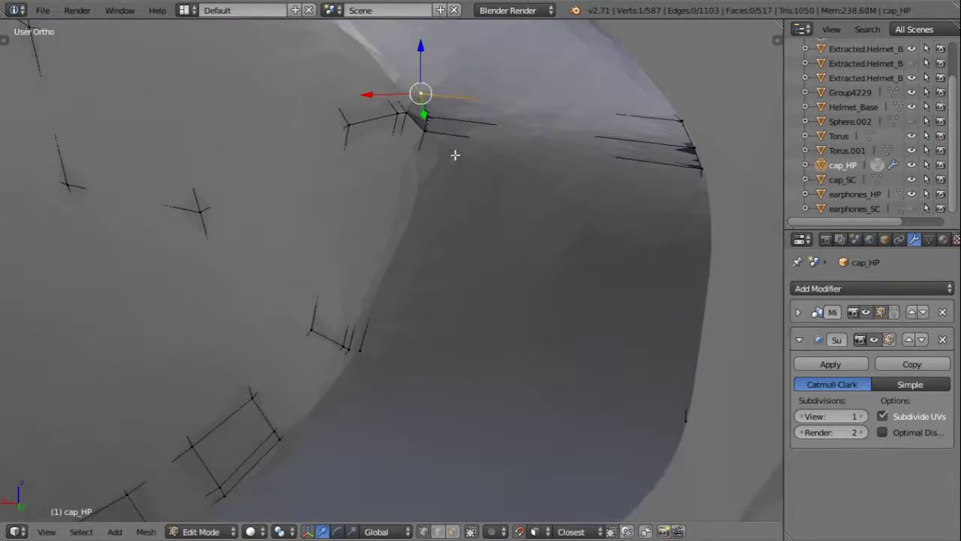
# Step: Extrude more vertices down the rim in see-through view and fill a new face
pyautogui.press('g')
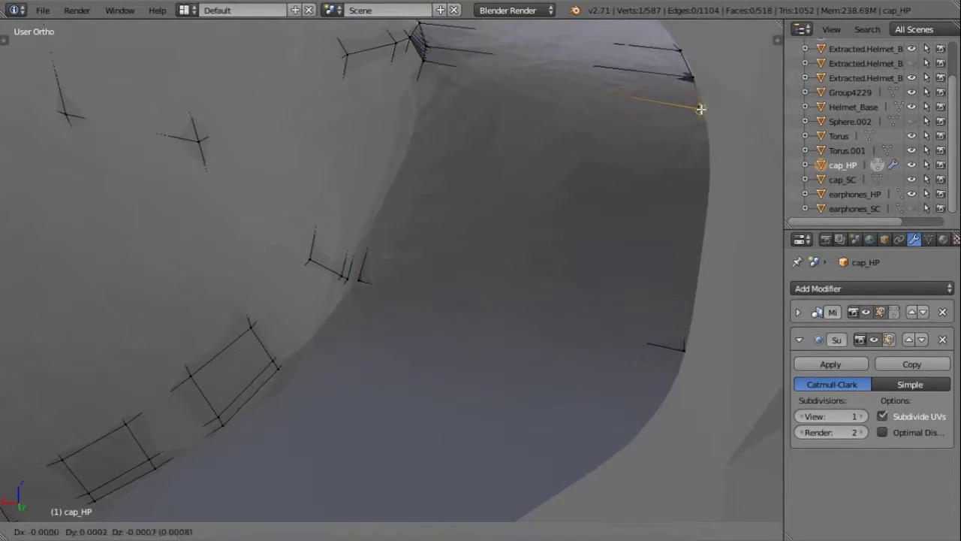
pyautogui.press('Escape')
pyautogui.moveTo(401, 95); pyautogui.dragTo(473, 232, button='middle')
pyautogui.press('z')
pyautogui.press('z')
pyautogui.scroll(6, 424, 221)
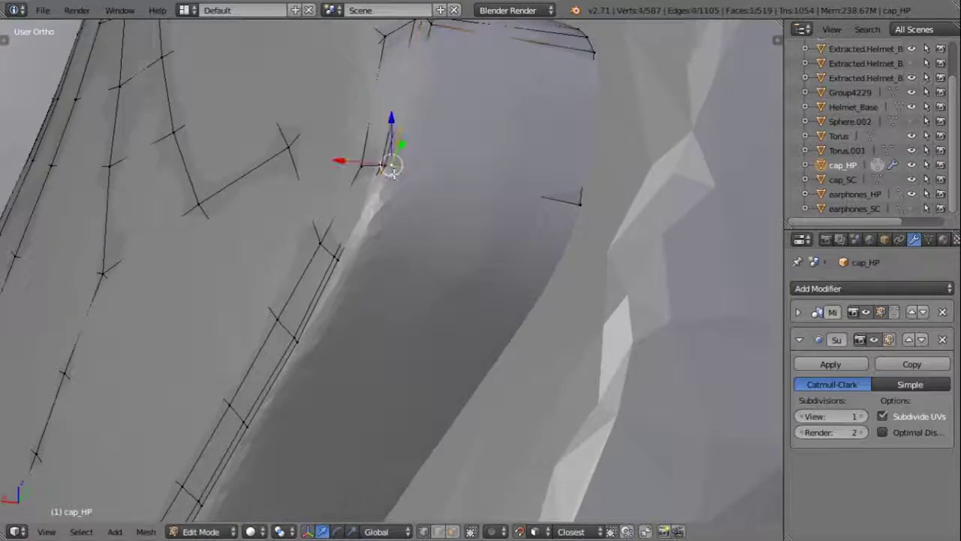
pyautogui.press('e')
pyautogui.click(263, 417)
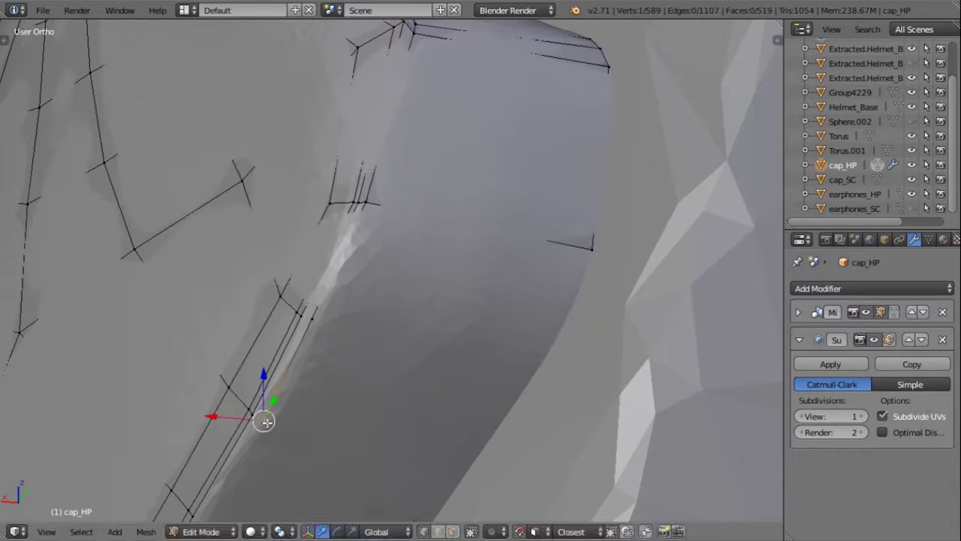
pyautogui.press('e')
pyautogui.click(505, 403)
pyautogui.keyDown('shift'); pyautogui.rightClick(364, 200); pyautogui.keyUp('shift')
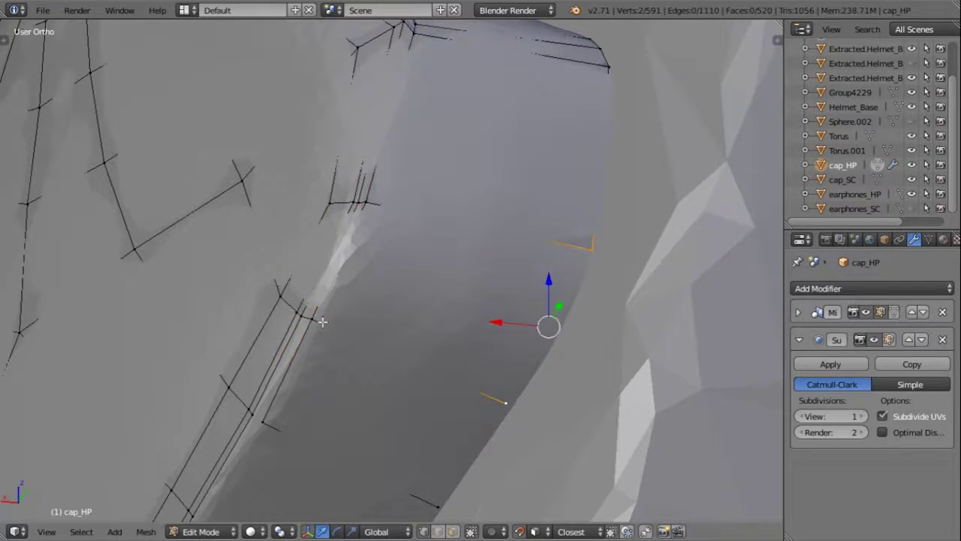
pyautogui.press('f')
# Step: Fill further quads across the strip's corner vertices and extrude more vertices along the rim
pyautogui.moveTo(323, 322)
pyautogui.keyDown('shift'); pyautogui.mouseDown(button='middle')
pyautogui.moveTo(336, 246)
pyautogui.moveTo(421, 225)
pyautogui.mouseUp(button='middle'); pyautogui.keyUp('shift')
pyautogui.rightClick(336, 260)
pyautogui.press('f')
pyautogui.press('e')
pyautogui.press('e')
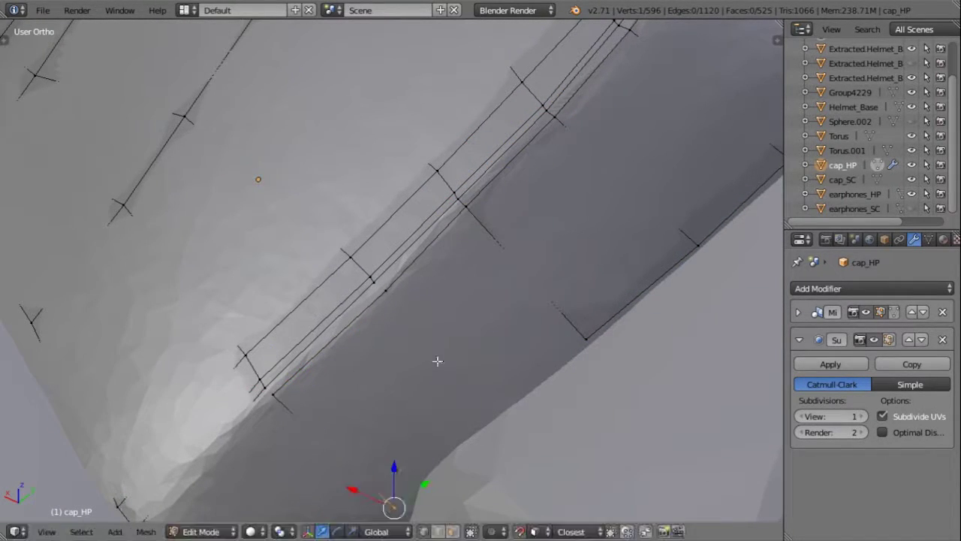
pyautogui.rightClick(376, 282)
pyautogui.keyDown('ctrl'); pyautogui.rightClick(463, 224); pyautogui.keyUp('ctrl')
pyautogui.press('f')
pyautogui.moveTo(388, 294)
pyautogui.mouseDown(button='middle')
pyautogui.moveTo(382, 268)
pyautogui.moveTo(537, 334)
pyautogui.mouseUp(button='middle')
pyautogui.rightClick(539, 332)
pyautogui.press('e')
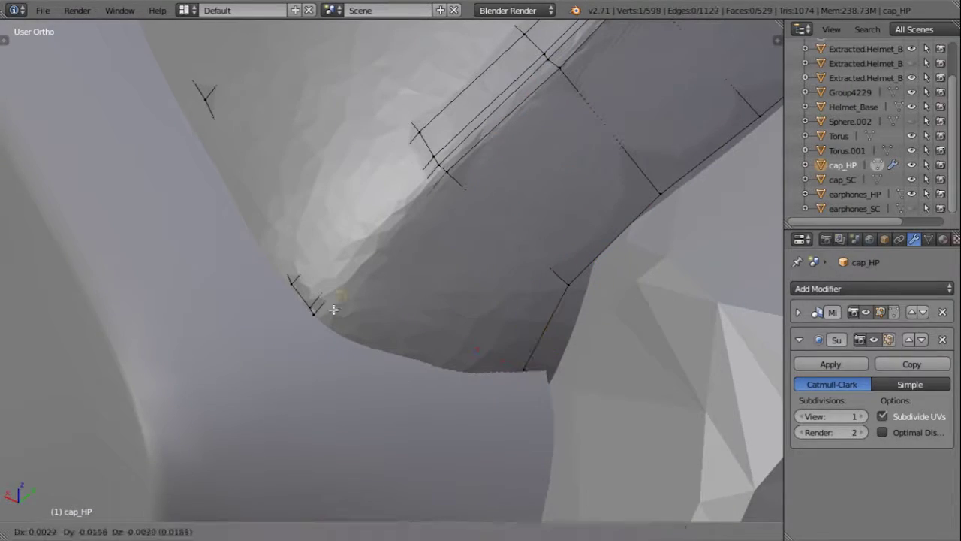
pyautogui.scroll(-3, 333, 325)
# Step: Switch cap_HP to face select mode, select a face on the cap and frame it in view
pyautogui.press('Tab')
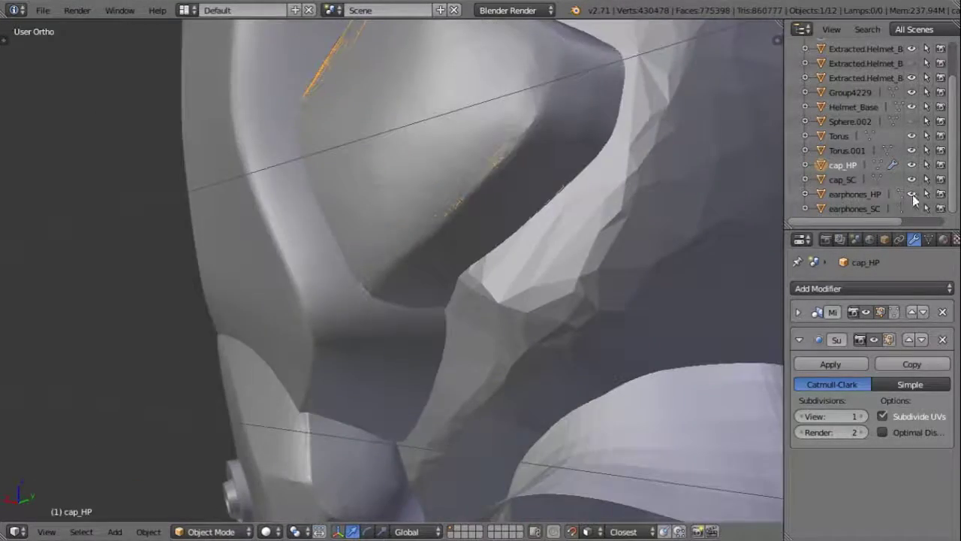
pyautogui.moveTo(333, 326)
pyautogui.mouseDown(button='middle')
pyautogui.moveTo(53, 217)
pyautogui.moveTo(451, 259)
pyautogui.mouseUp(button='middle')
pyautogui.press('t')
pyautogui.scroll(5, 407, 300)
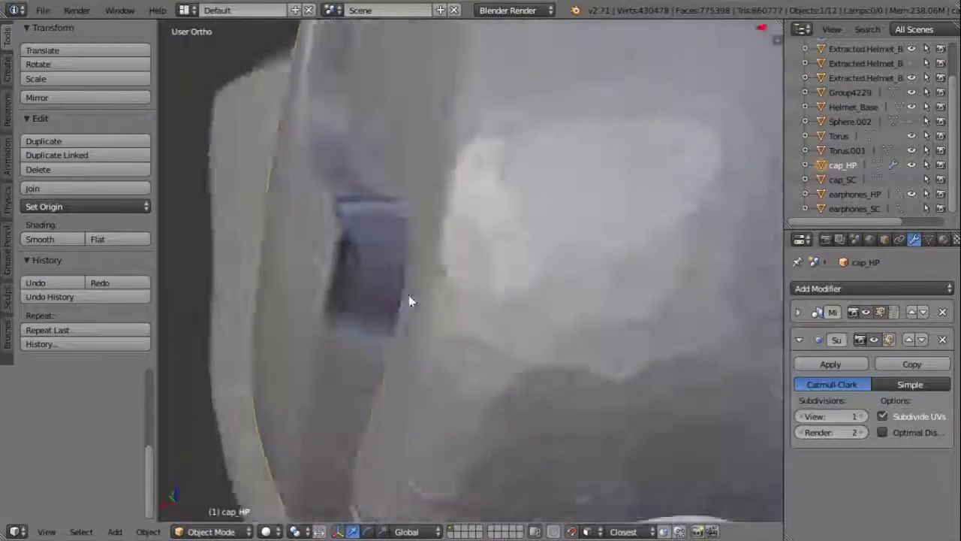
pyautogui.press('Tab')
pyautogui.hotkey('ctrl', 'Tab')
pyautogui.click(344, 291)
pyautogui.rightClick(413, 291)
pyautogui.press('Tab')
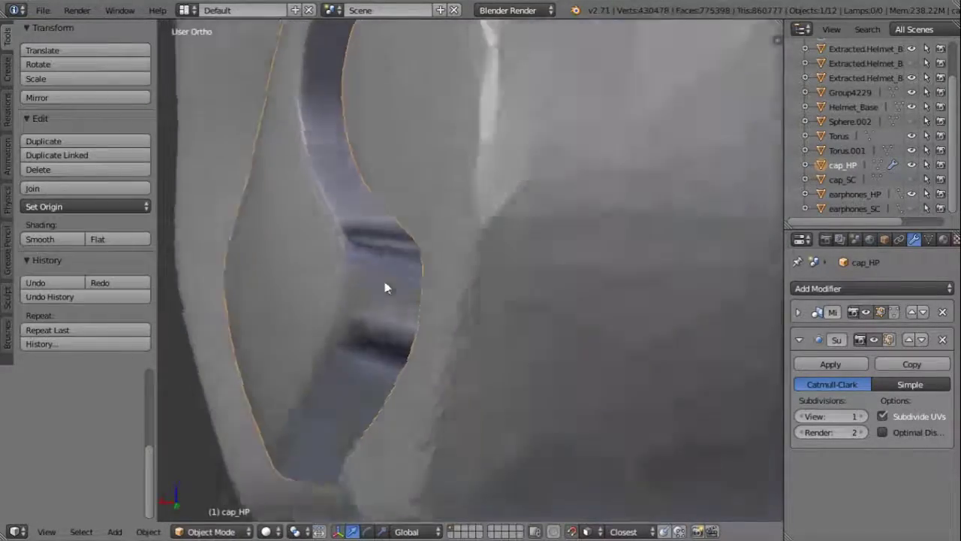
pyautogui.press('Tab')
pyautogui.press('Tab')
pyautogui.press('Tab')
pyautogui.press('KP_Decimal')
pyautogui.scroll(-4, 333, 308)
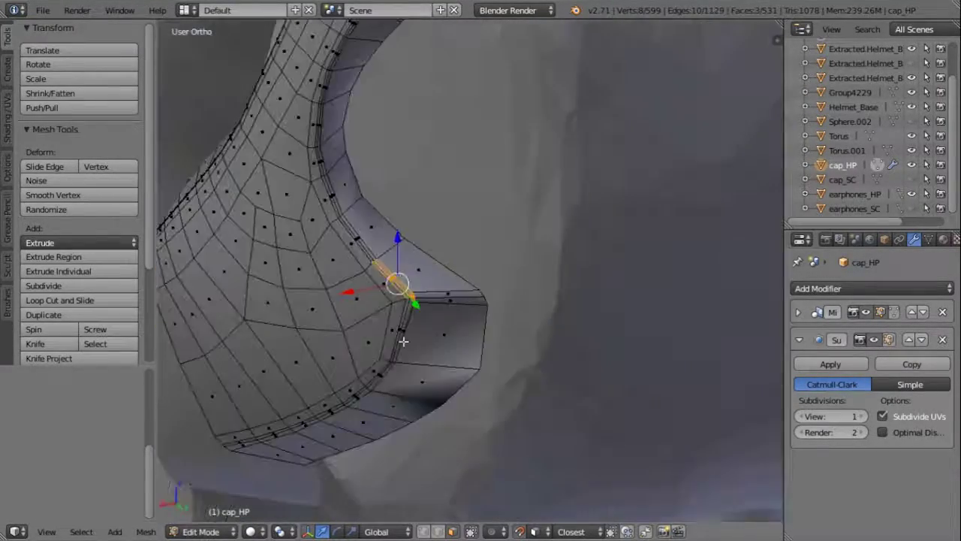
# Step: Enable Backface Culling so cap_HP faces pointing away from view are hidden
pyautogui.press('n')
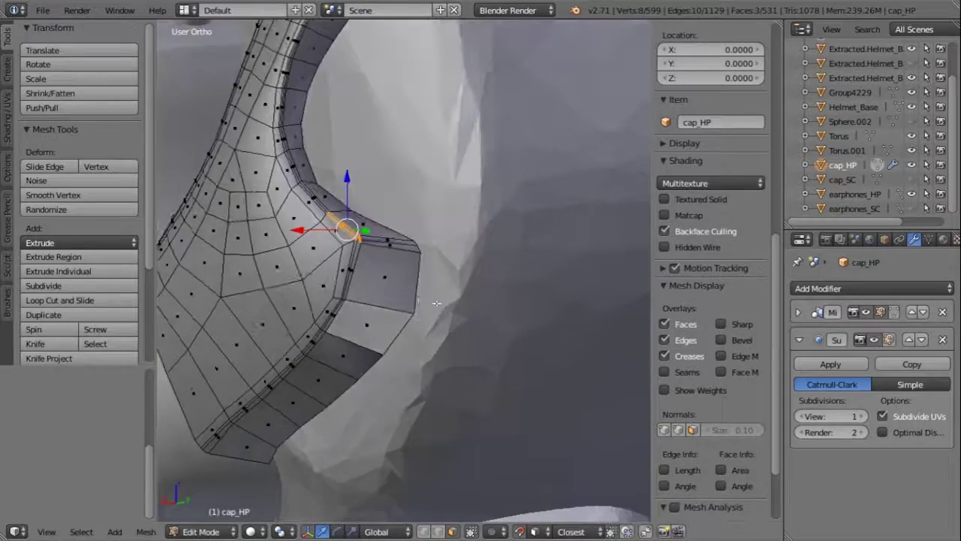
pyautogui.click(663, 231)
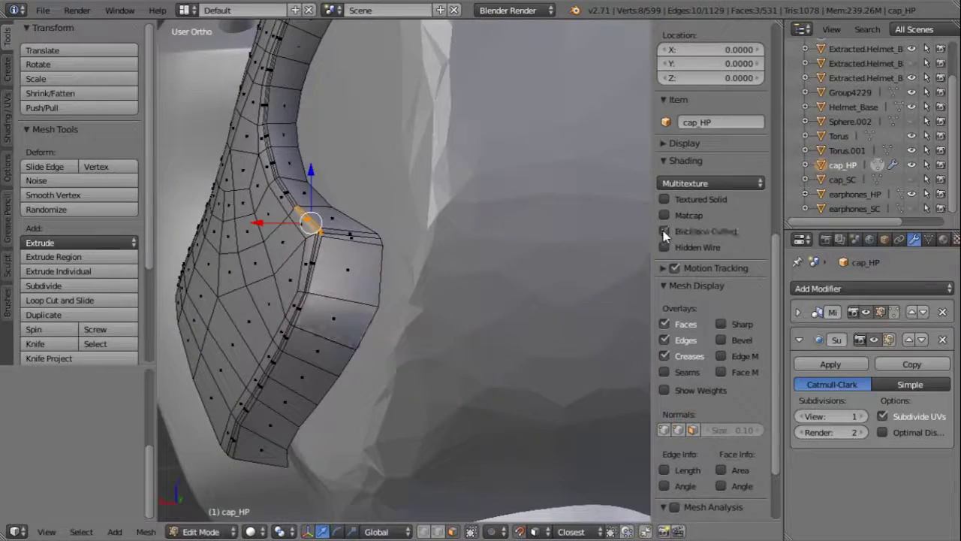
pyautogui.click(675, 233)
pyautogui.press('KP_Decimal')
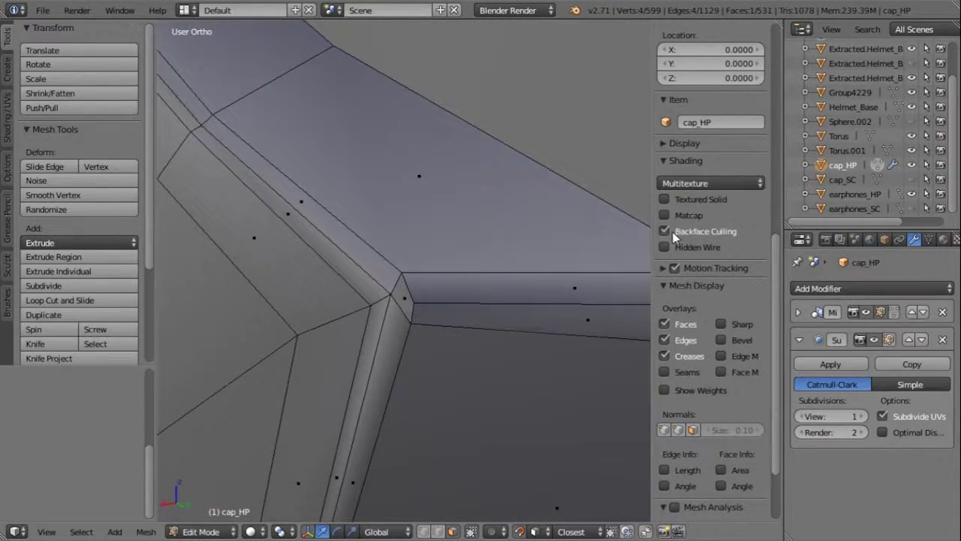
pyautogui.scroll(-3, 404, 306)
pyautogui.scroll(-4, 404, 306)
# Step: Deselect all and select cap_HP's lower boundary edge loop for extruding
pyautogui.press('a')
pyautogui.press('n')
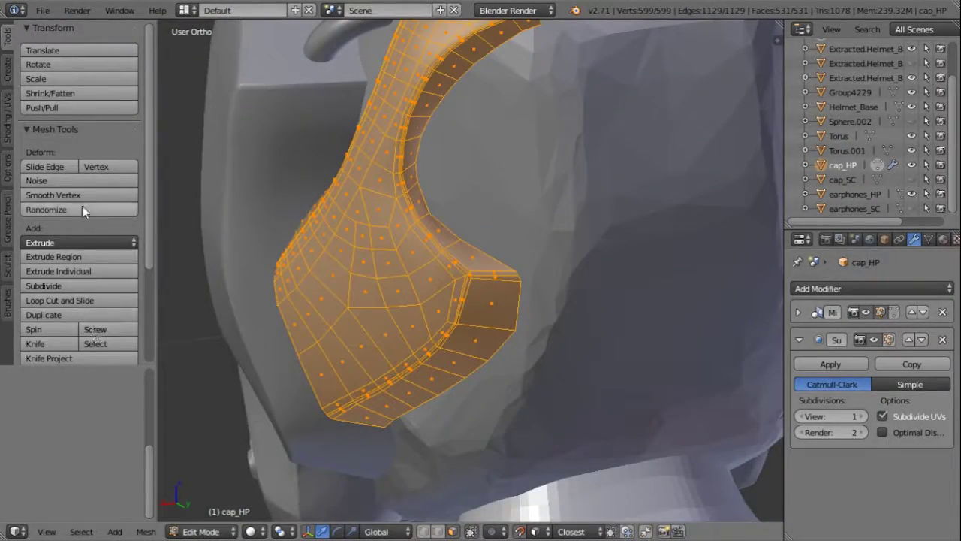
pyautogui.press('Tab')
pyautogui.click(51, 152)
pyautogui.scroll(-5, 644, 421)
pyautogui.press('Tab')
pyautogui.moveTo(644, 420)
pyautogui.mouseDown(button='middle')
pyautogui.moveTo(387, 273)
pyautogui.moveTo(335, 291)
pyautogui.moveTo(243, 263)
pyautogui.mouseUp(button='middle')
pyautogui.press('t')
pyautogui.press('a')
pyautogui.scroll(5, 335, 291)
pyautogui.keyDown('alt'); pyautogui.rightClick(335, 291); pyautogui.keyUp('alt')
pyautogui.hotkey('ctrl', 'Tab')
# Step: Extrude vertices from the lower boundary and fill new quad faces at the panel corner
pyautogui.click(172, 298)
pyautogui.press('e')
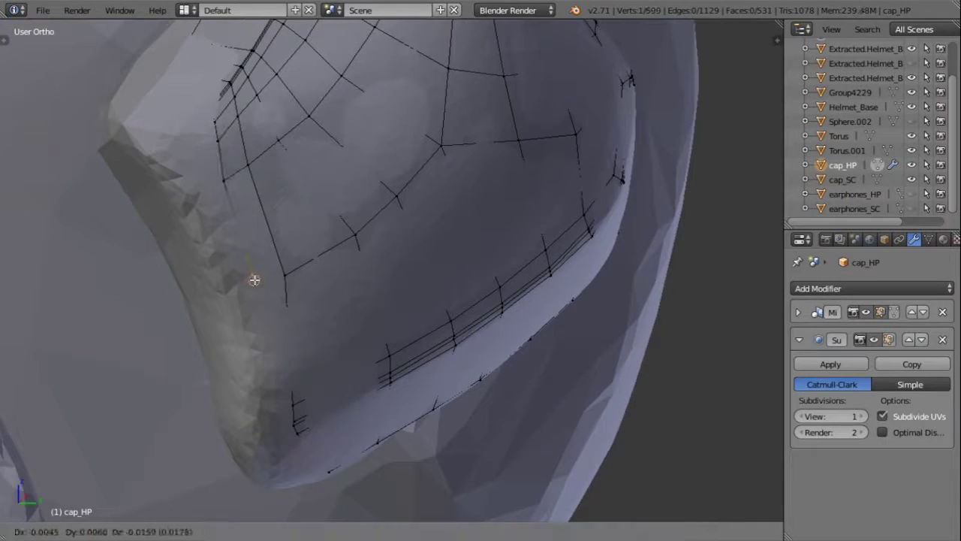
pyautogui.scroll(5, 404, 278)
pyautogui.scroll(-4, 404, 278)
pyautogui.press('e')
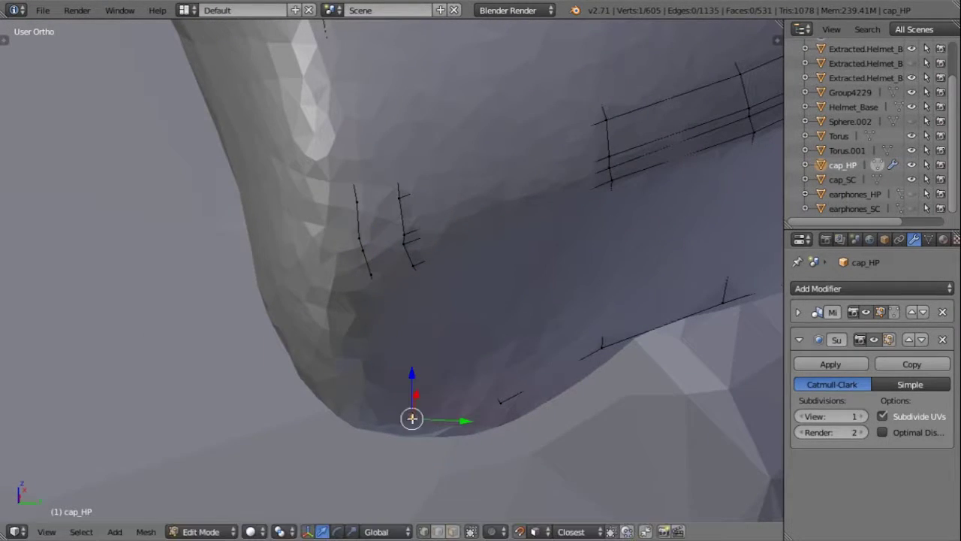
pyautogui.press('f')
pyautogui.rightClick(501, 403)
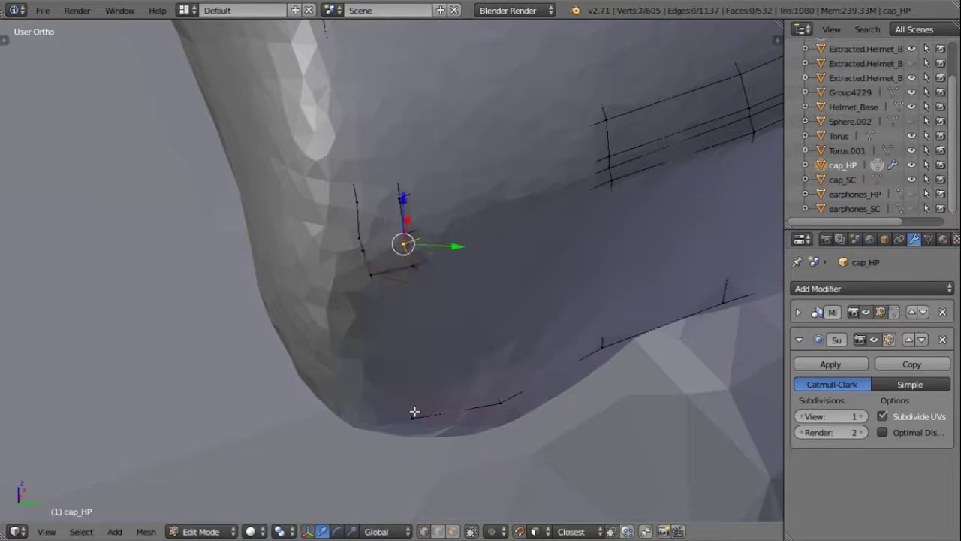
pyautogui.press('f')
# Step: Fill another quad on the lower panel and orbit to check the new band from the side
pyautogui.moveTo(362, 240); pyautogui.dragTo(330, 339, button='middle')
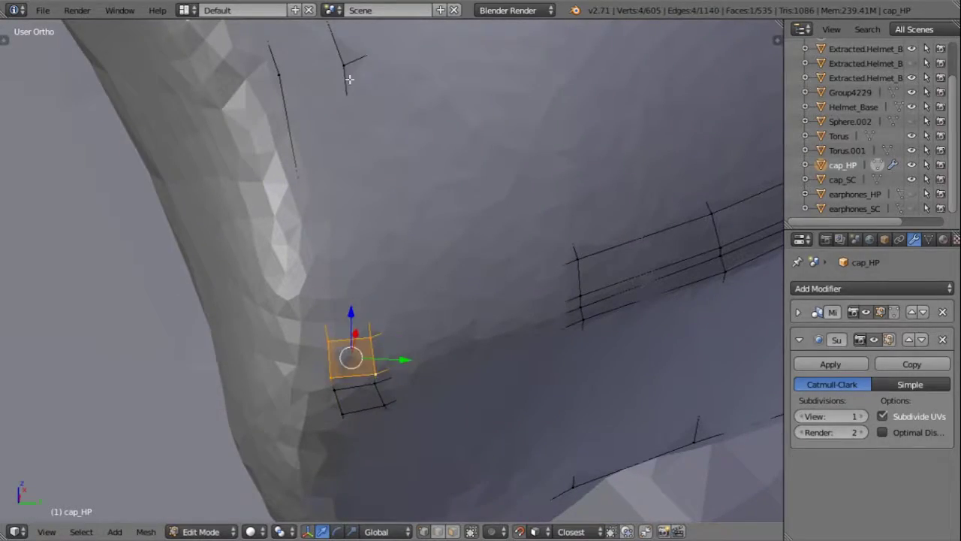
pyautogui.press('z')
pyautogui.press('z')
pyautogui.press('f')
pyautogui.moveTo(481, 285); pyautogui.dragTo(426, 400, button='middle')
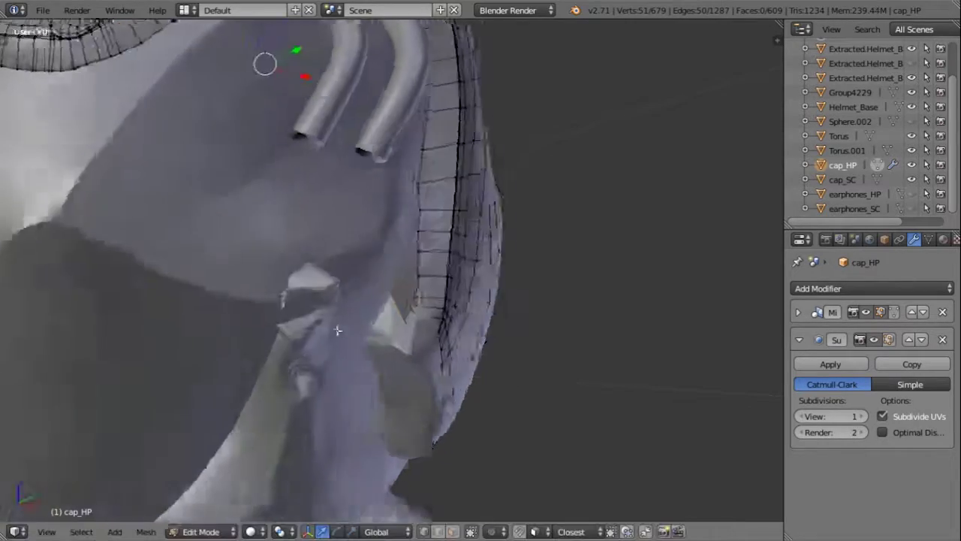
pyautogui.moveTo(337, 331); pyautogui.dragTo(361, 366, button='middle')
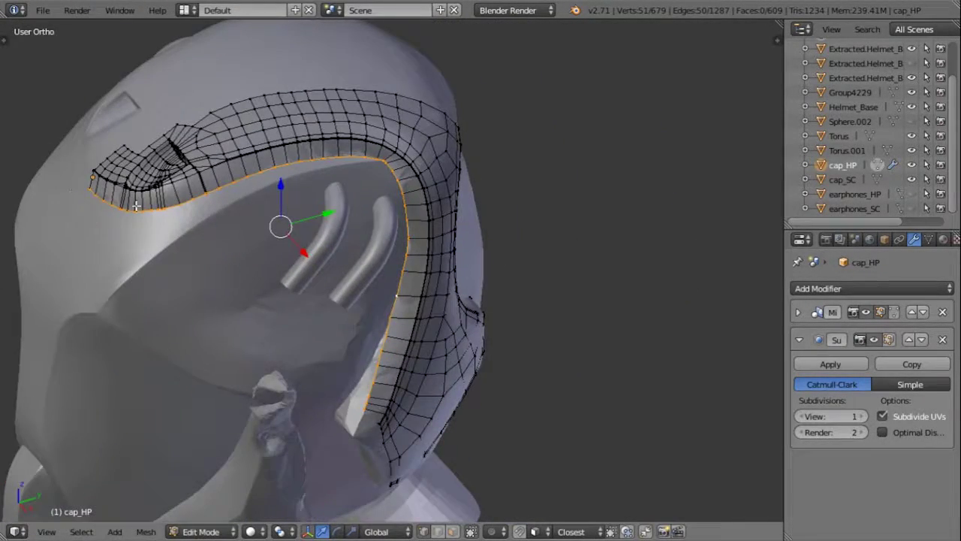
pyautogui.keyDown('alt'); pyautogui.rightClick(369, 409); pyautogui.keyUp('alt')
pyautogui.moveTo(333, 382)
pyautogui.mouseDown(button='middle')
pyautogui.moveTo(172, 337)
pyautogui.moveTo(385, 330)
pyautogui.moveTo(262, 328)
pyautogui.mouseUp(button='middle')
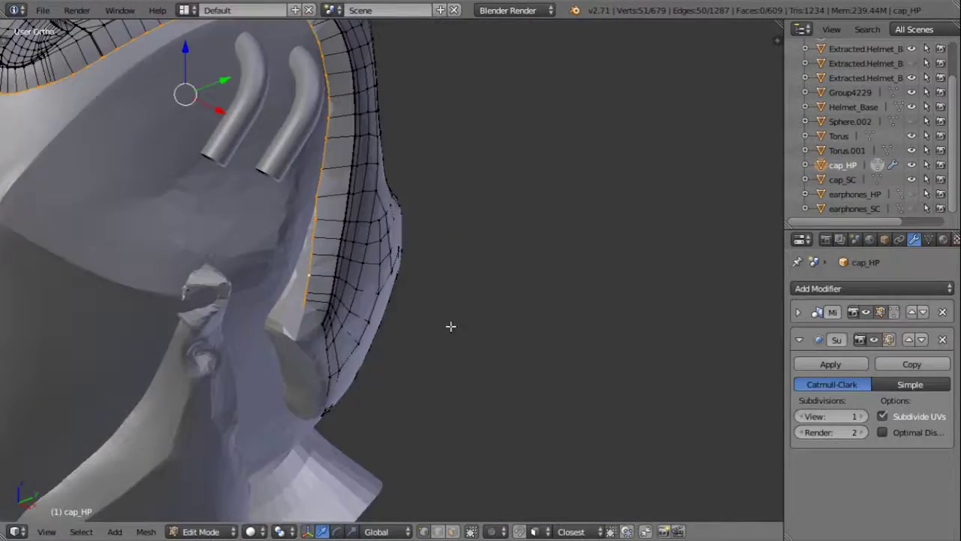
pyautogui.moveTo(451, 326); pyautogui.dragTo(277, 264, button='middle')
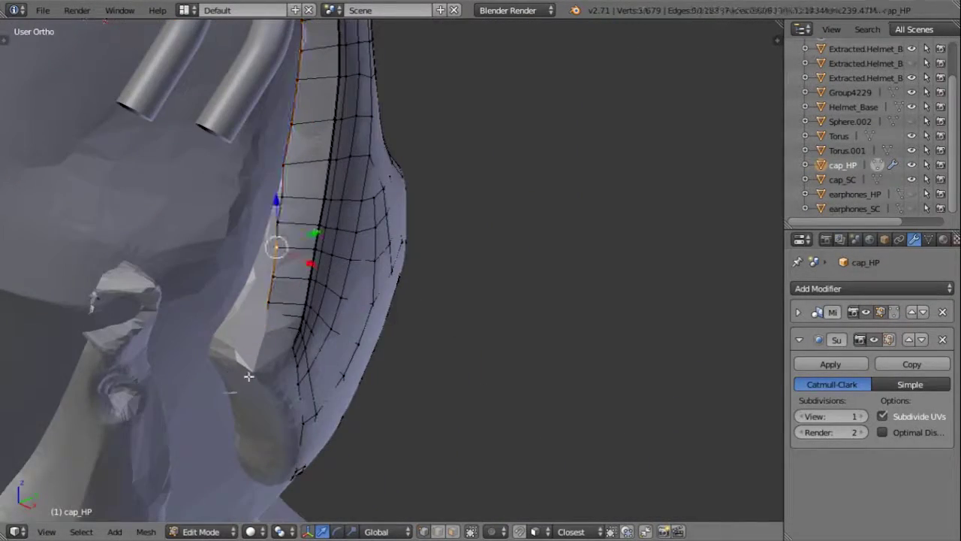
pyautogui.moveTo(249, 376)
pyautogui.mouseDown(button='middle')
pyautogui.moveTo(248, 353)
pyautogui.moveTo(160, 232)
pyautogui.moveTo(324, 323)
pyautogui.moveTo(523, 285)
pyautogui.mouseUp(button='middle')
pyautogui.press('a')
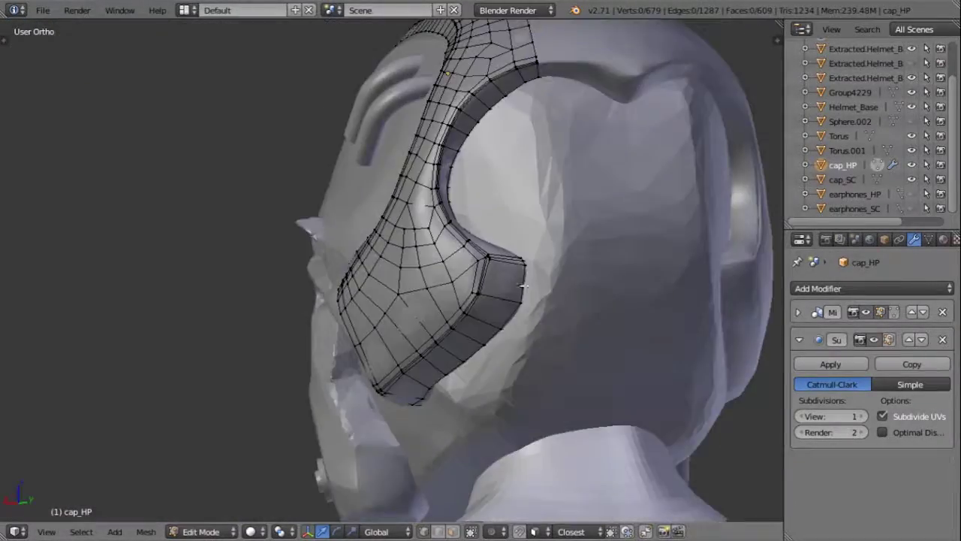
pyautogui.press('z')
pyautogui.press('a')
pyautogui.moveTo(532, 323)
pyautogui.mouseDown(button='middle')
pyautogui.moveTo(764, 328)
pyautogui.moveTo(318, 260)
pyautogui.moveTo(312, 231)
pyautogui.moveTo(322, 245)
pyautogui.mouseUp(button='middle')
pyautogui.keyDown('alt'); pyautogui.rightClick(318, 260); pyautogui.keyUp('alt')
pyautogui.click(300, 268)
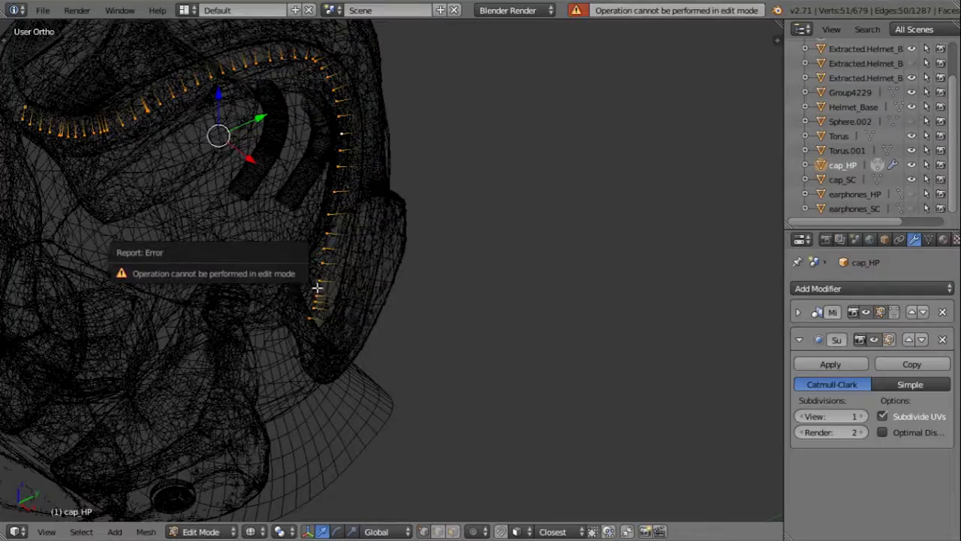
pyautogui.press('Tab')
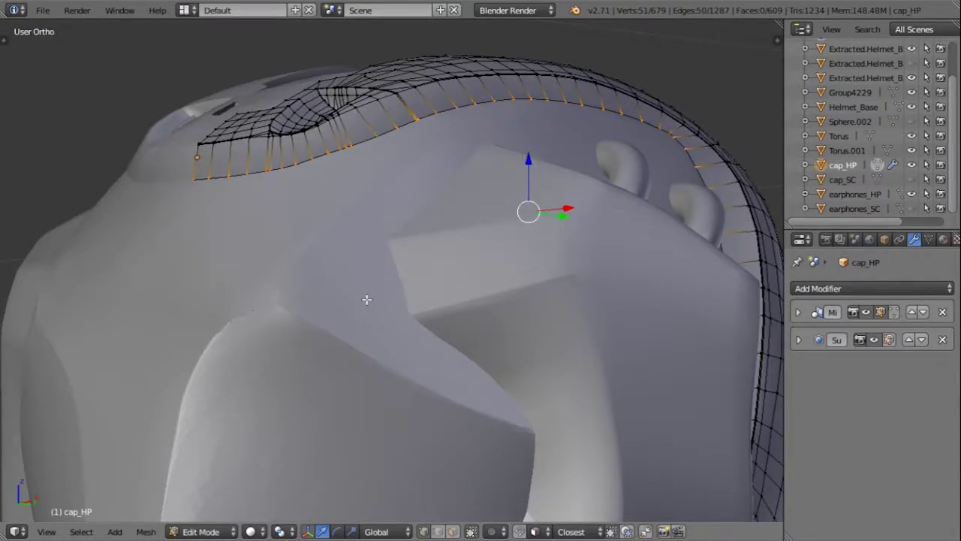
pyautogui.press('z')
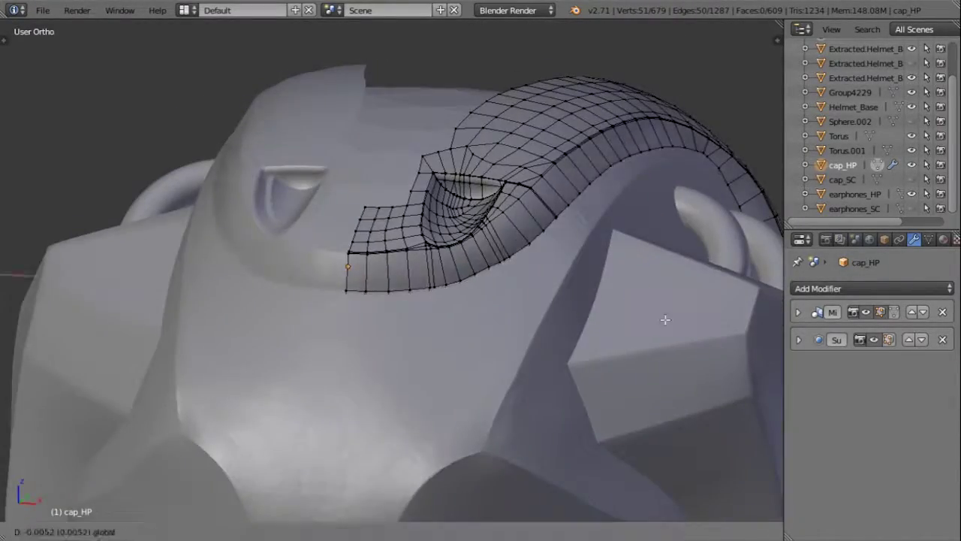